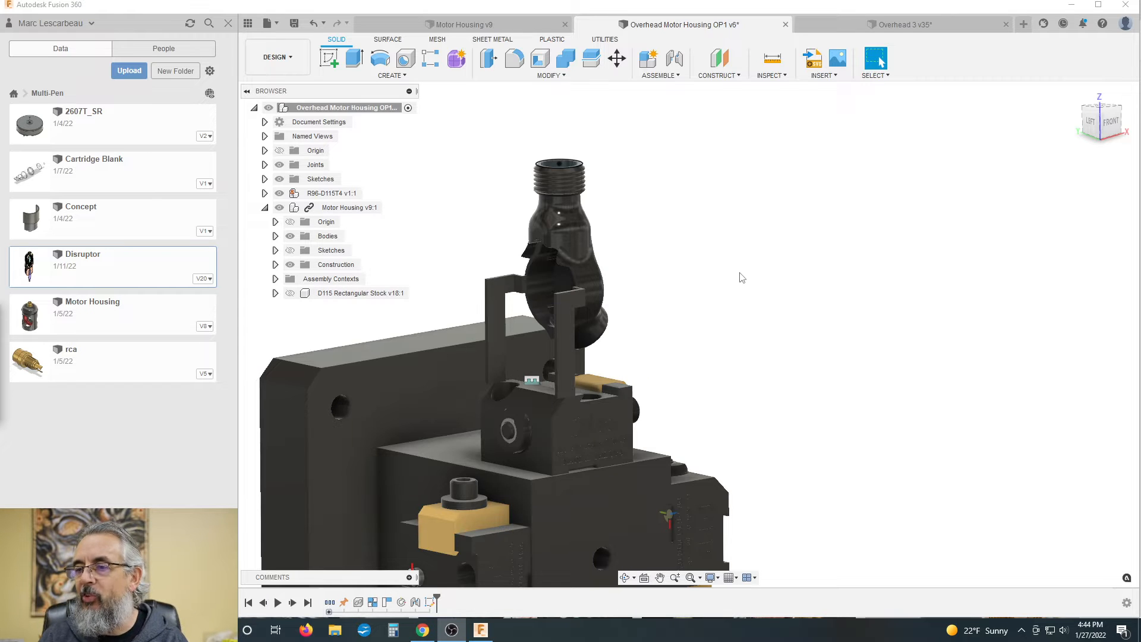
Examine the motor housing model and how its support tabs hold it on the fixture
scroll(741, 278, down, 1)
scroll(568, 325, up, 3)
scroll(840, 331, down, 2)
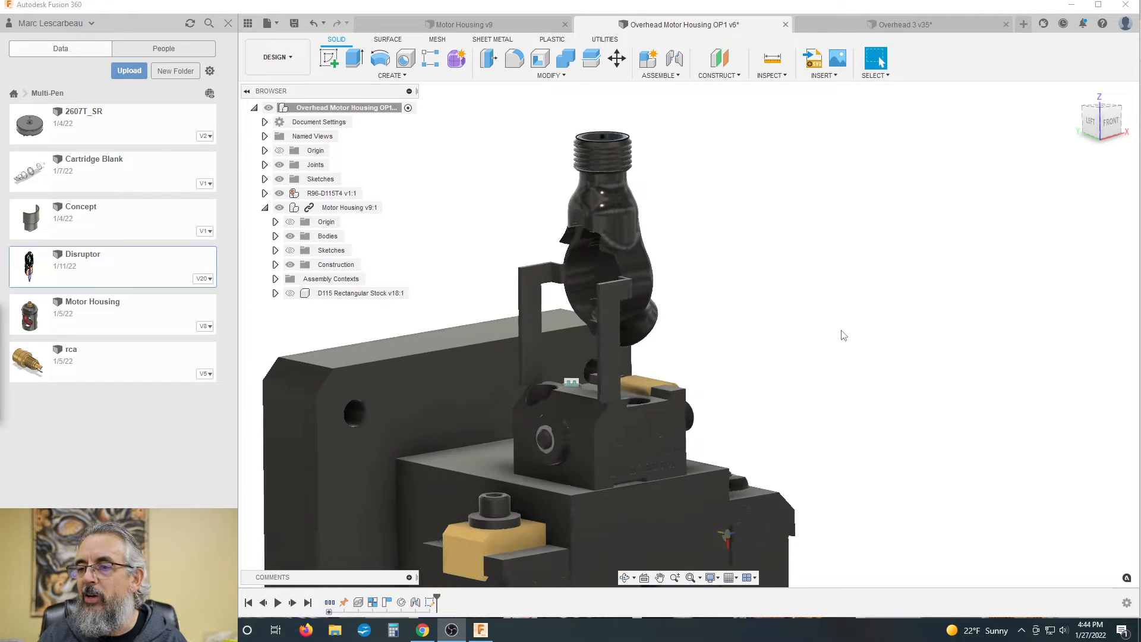
scroll(731, 313, up, 3)
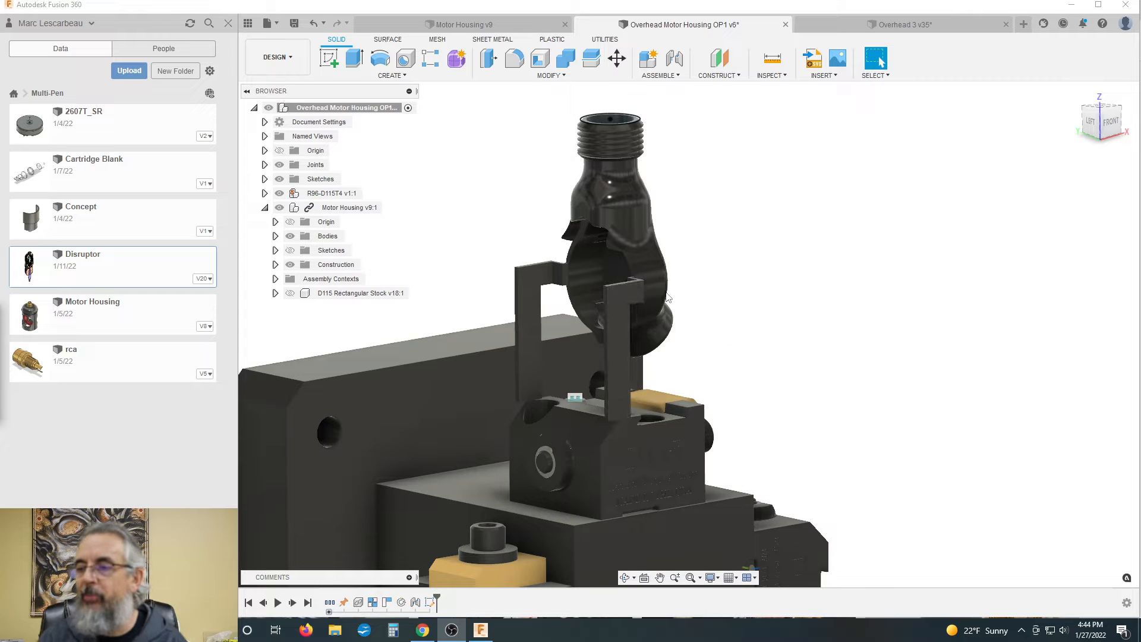
scroll(650, 326, down, 3)
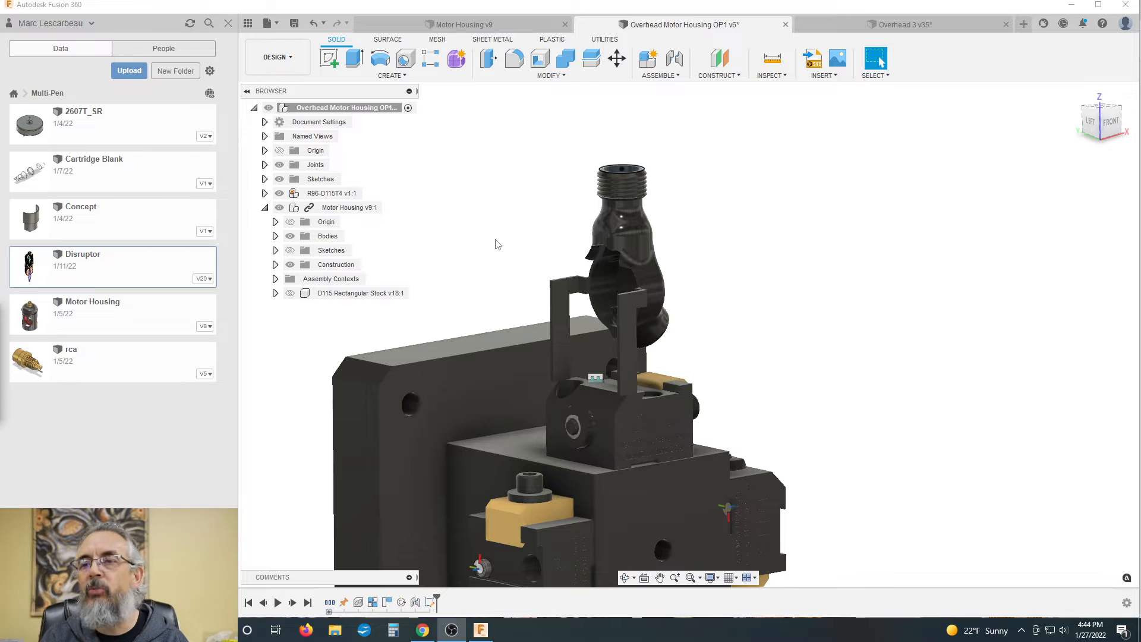
scroll(557, 277, down, 2)
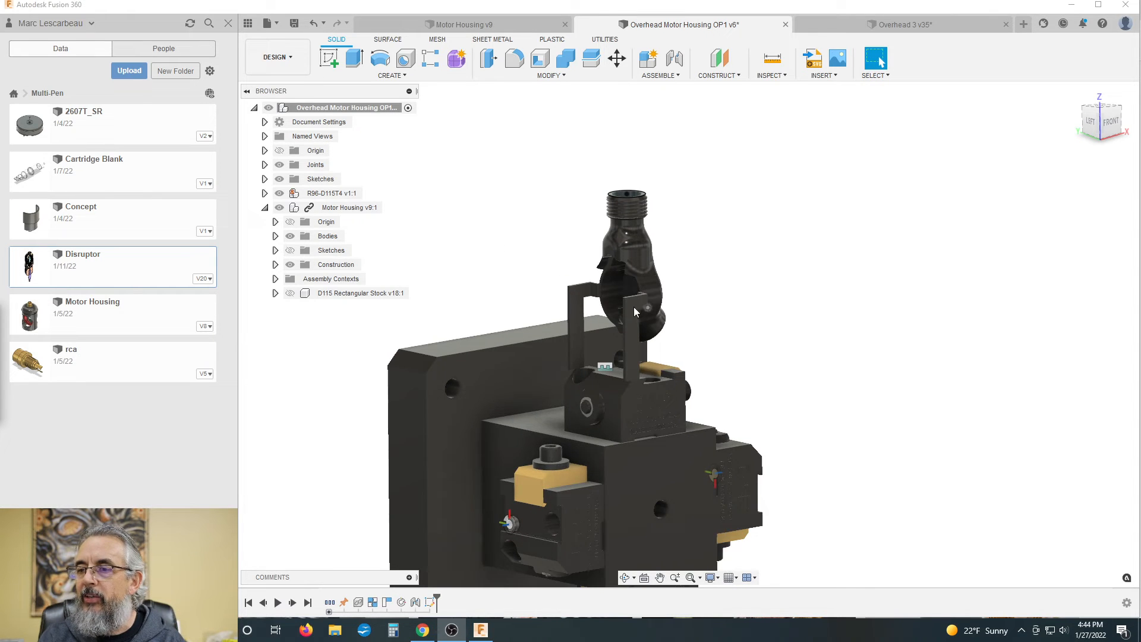
scroll(608, 292, up, 3)
scroll(554, 377, up, 1)
scroll(529, 456, down, 2)
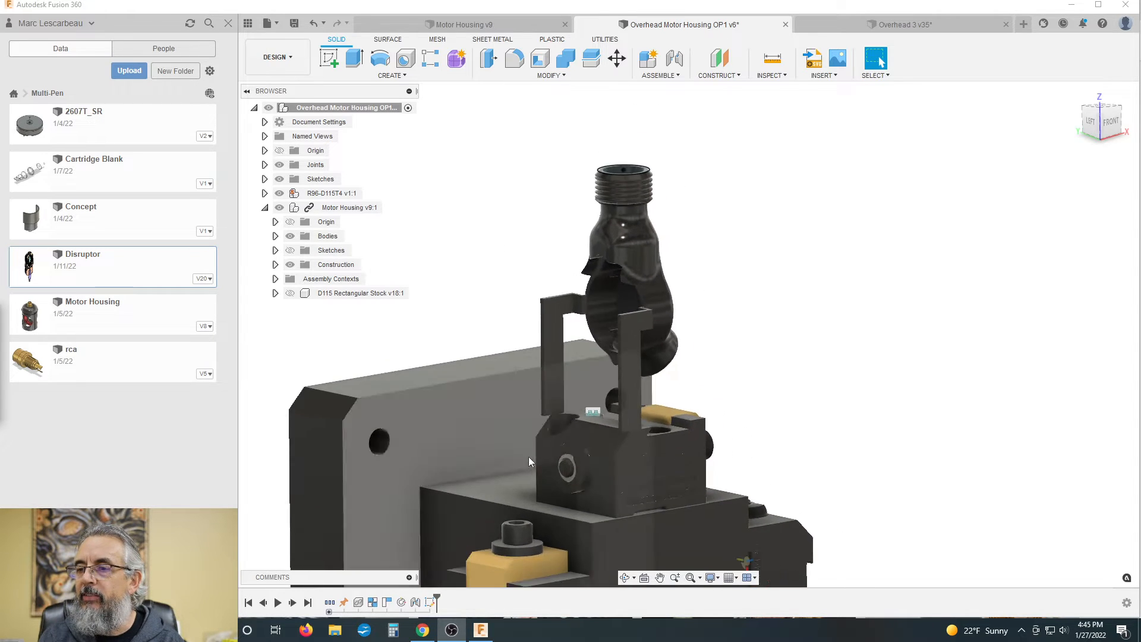
Inspect the threaded neck and the rim of the motor housing up close
scroll(544, 446, up, 2)
scroll(558, 426, down, 3)
scroll(612, 267, up, 3)
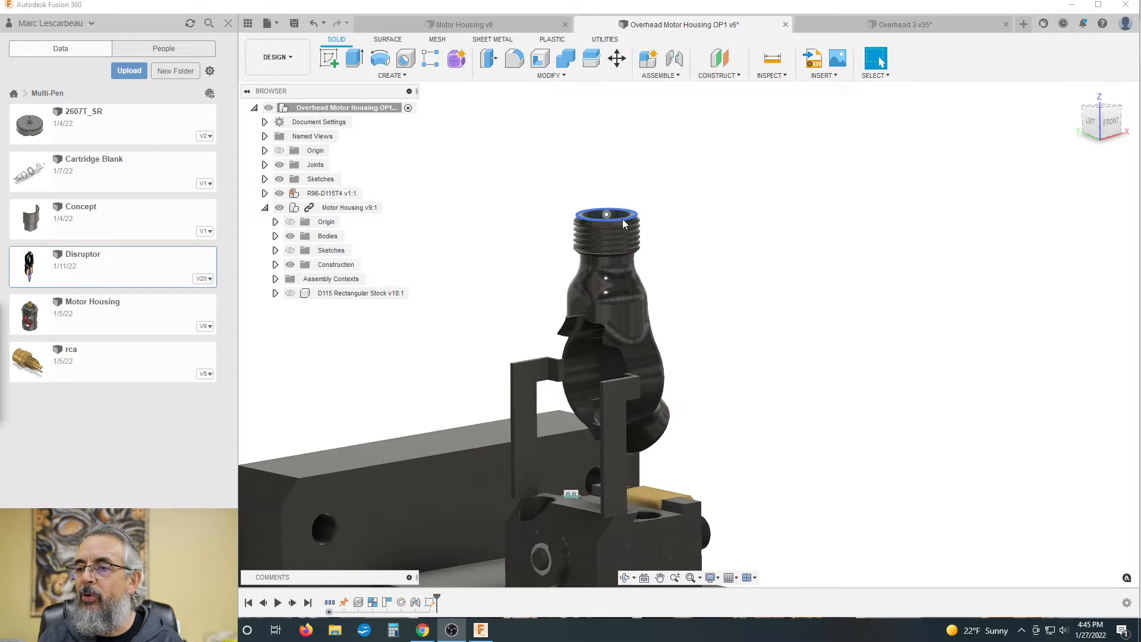
scroll(614, 235, down, 2)
scroll(669, 240, up, 1)
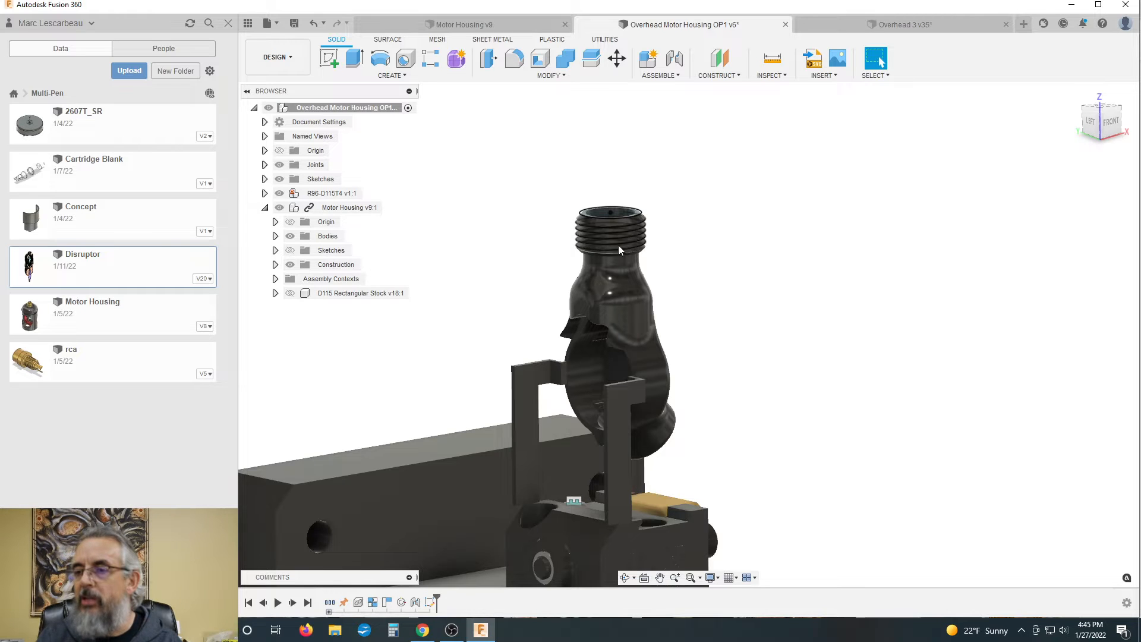
scroll(649, 235, down, 2)
scroll(619, 224, up, 4)
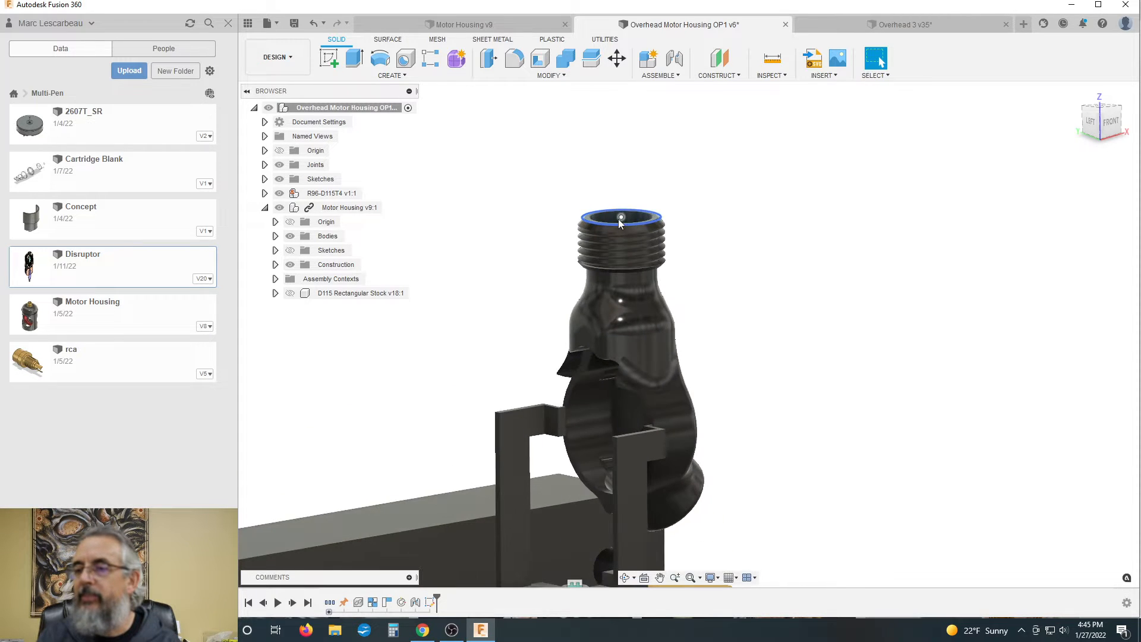
click(617, 219)
click(557, 196)
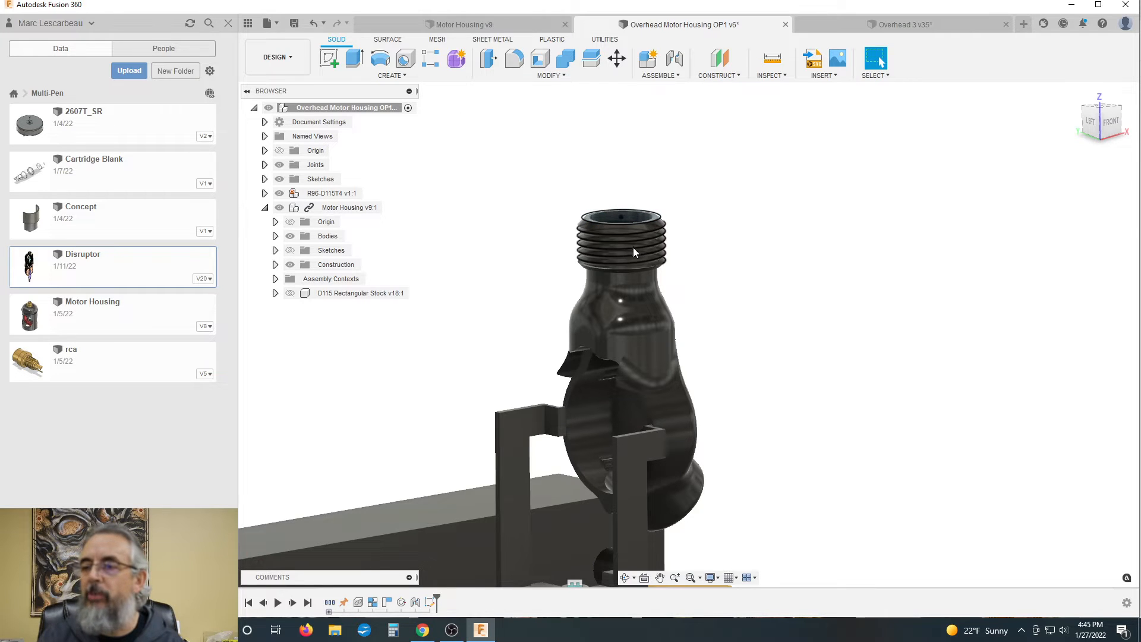
scroll(600, 173, down, 2)
scroll(598, 184, up, 2)
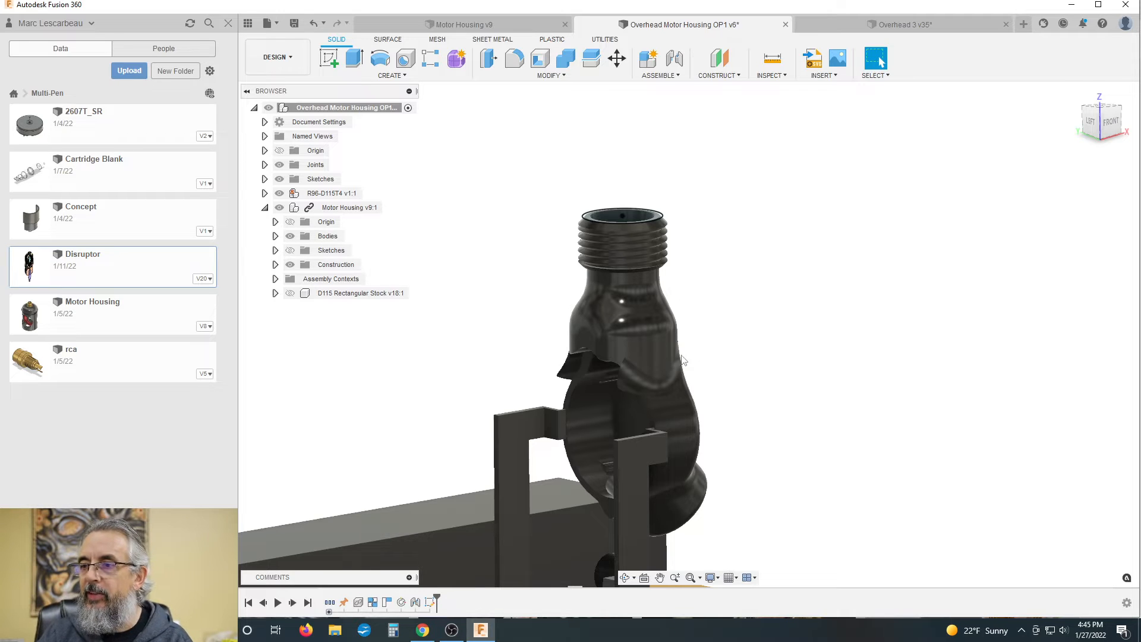
scroll(681, 356, down, 1)
scroll(665, 275, up, 1)
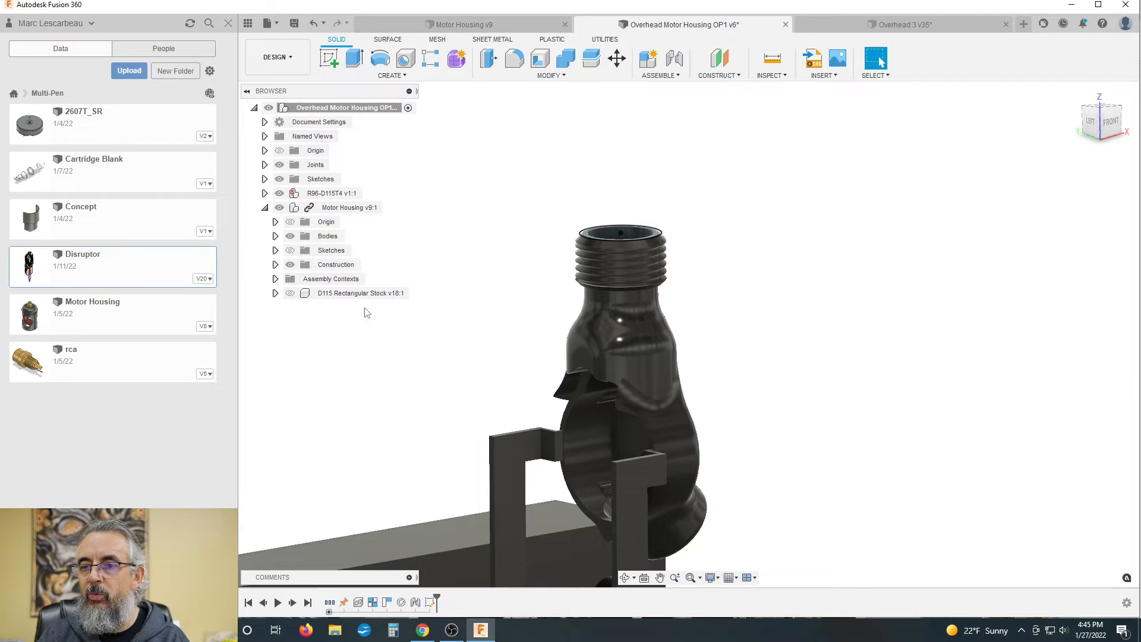
Switch to the Manufacture workspace and clear the setup selection so the stock preview is hidden
click(273, 57)
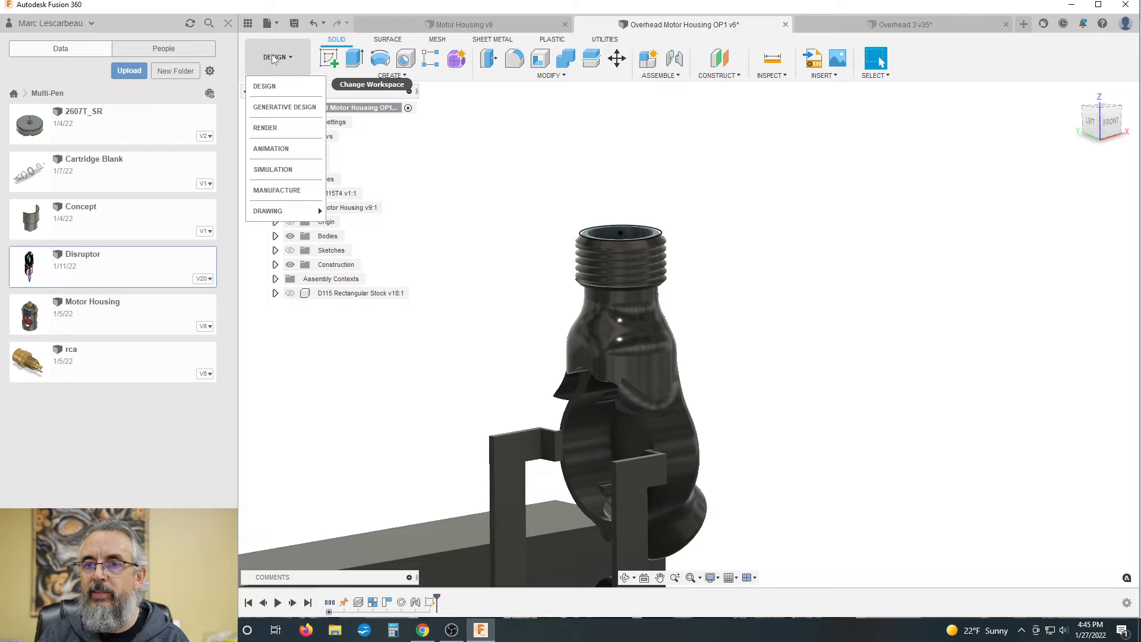
click(272, 190)
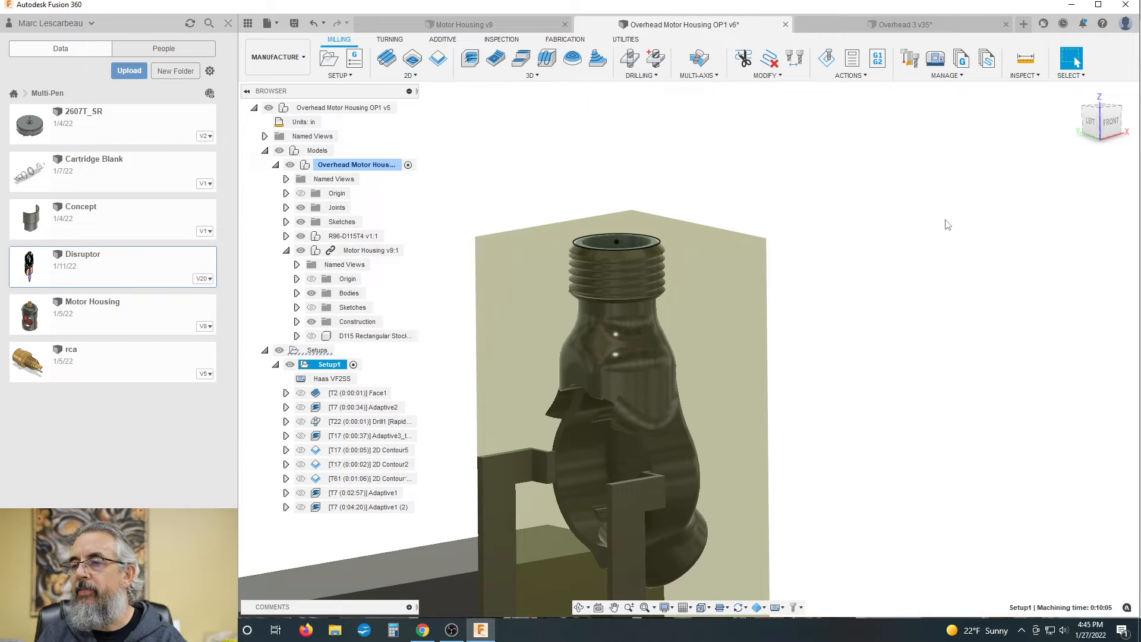
click(445, 275)
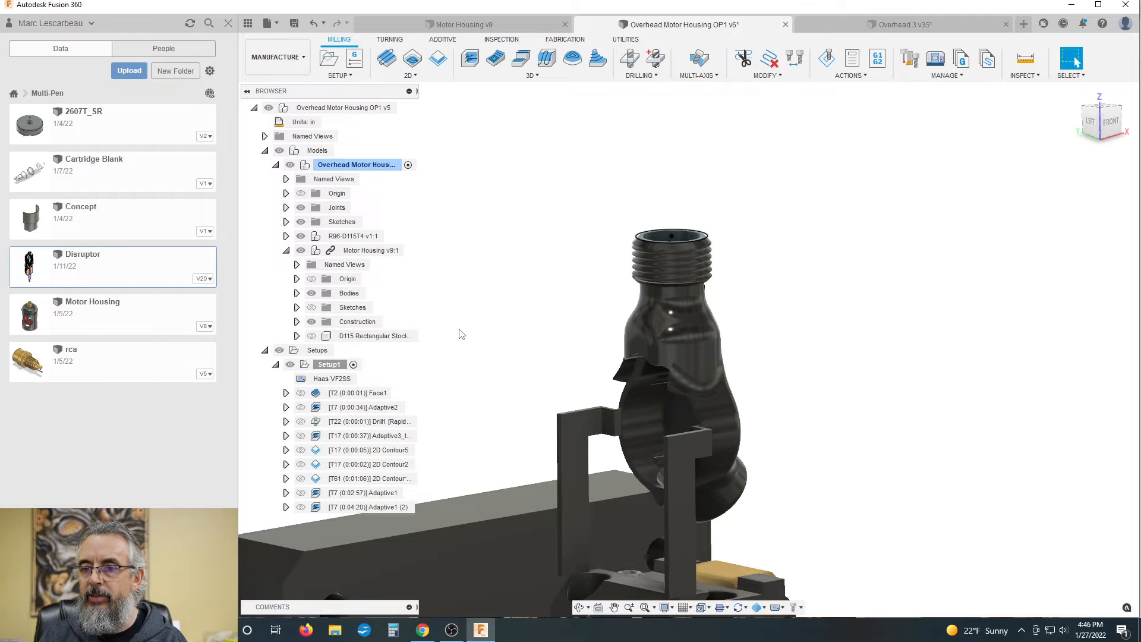
Create a 2D Thread operation using tool 34, the .450 Diameter M14 X 1.5 TAIN Thread Mill from the HAAS Aluminum library
click(424, 76)
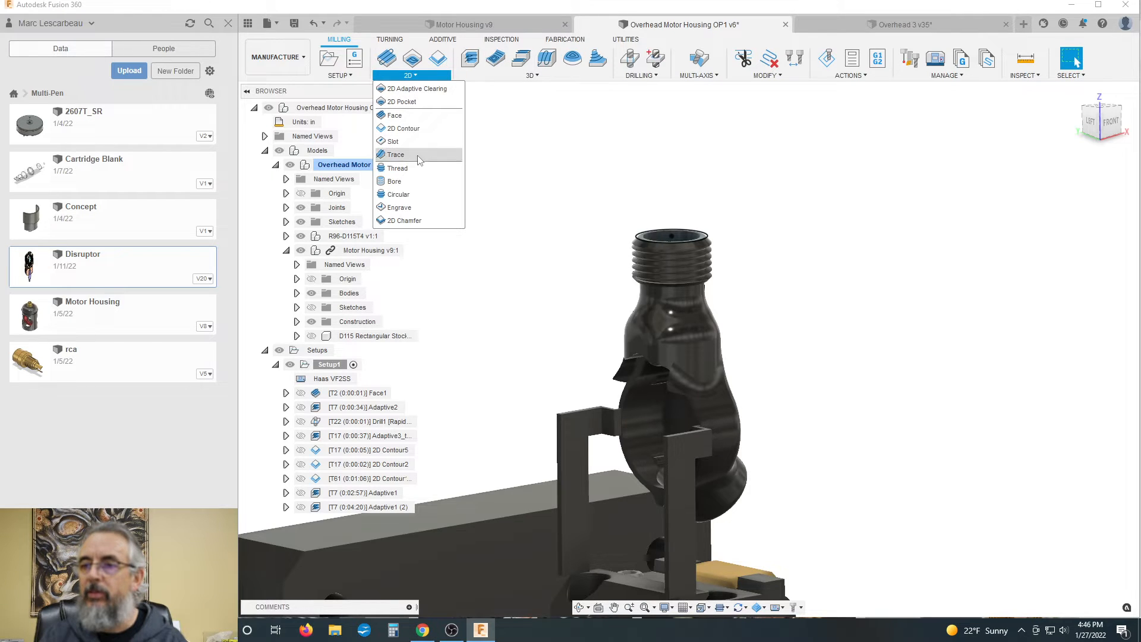
click(419, 169)
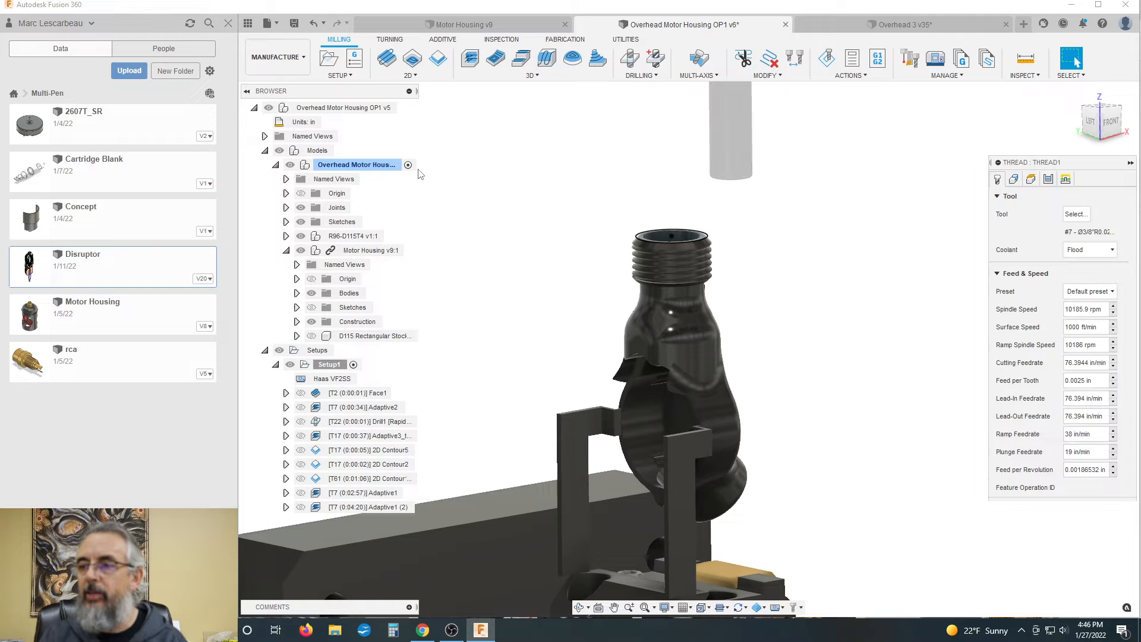
click(1069, 215)
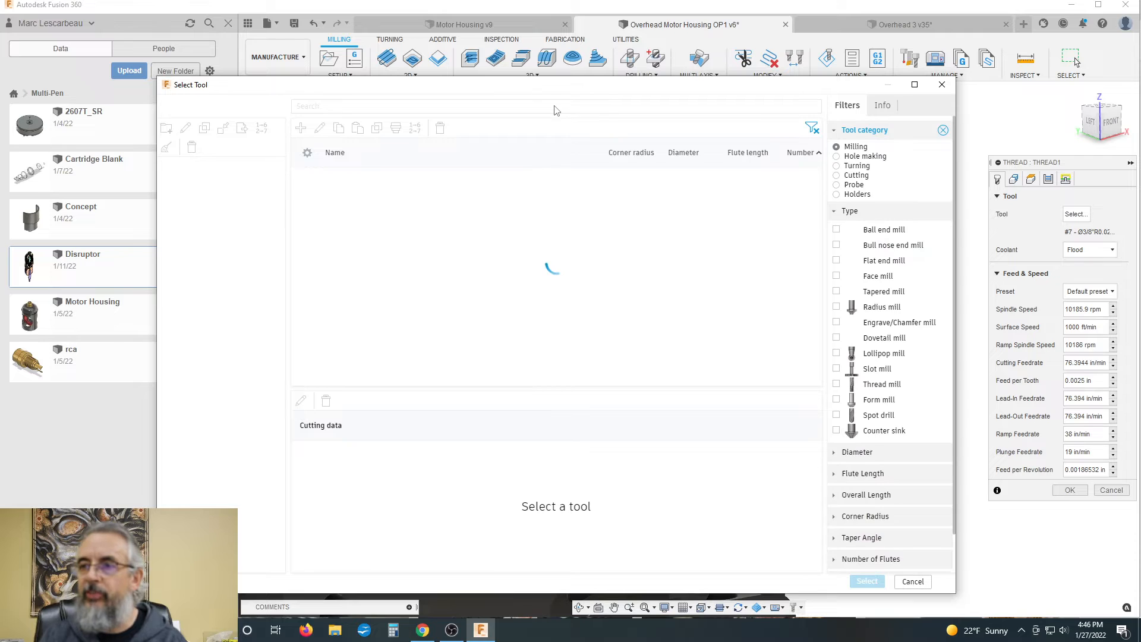
click(215, 297)
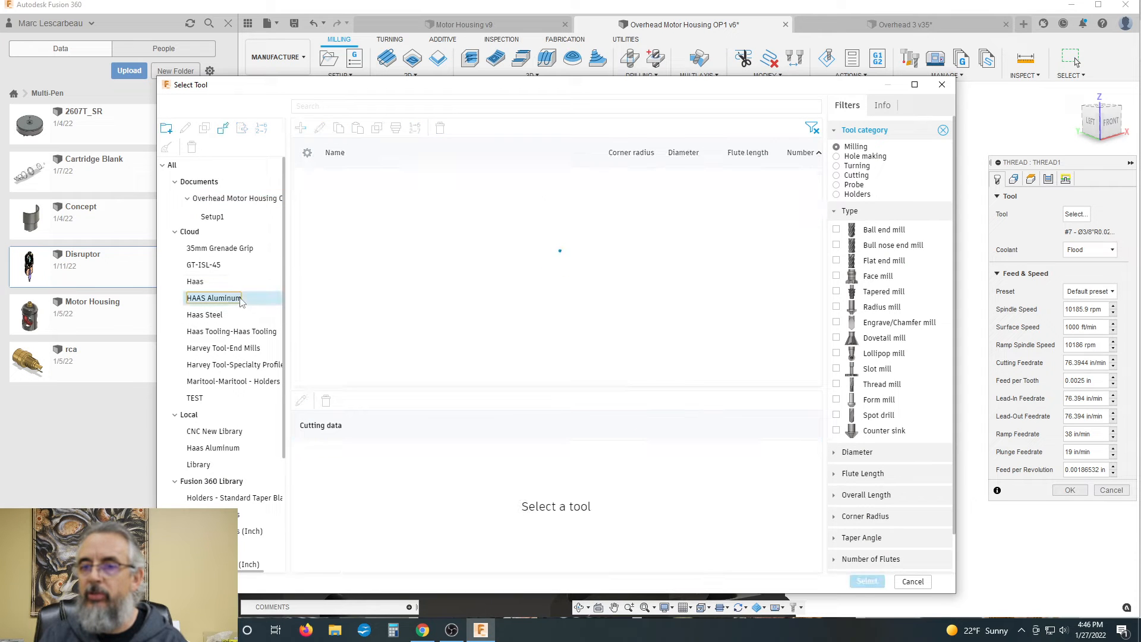
scroll(402, 265, down, 5)
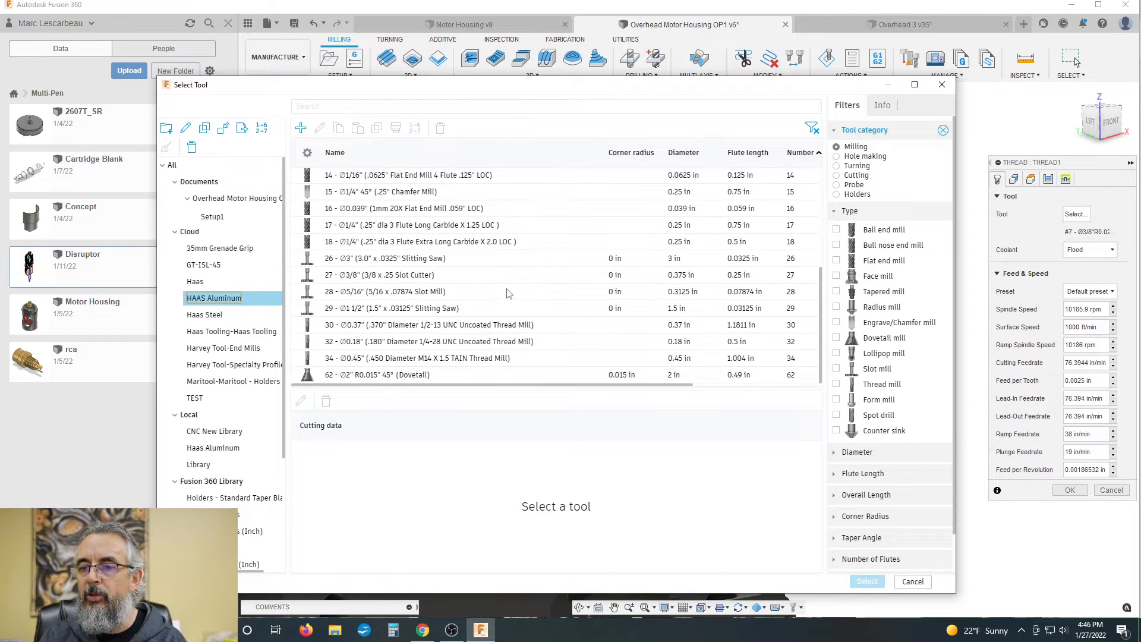
double_click(468, 364)
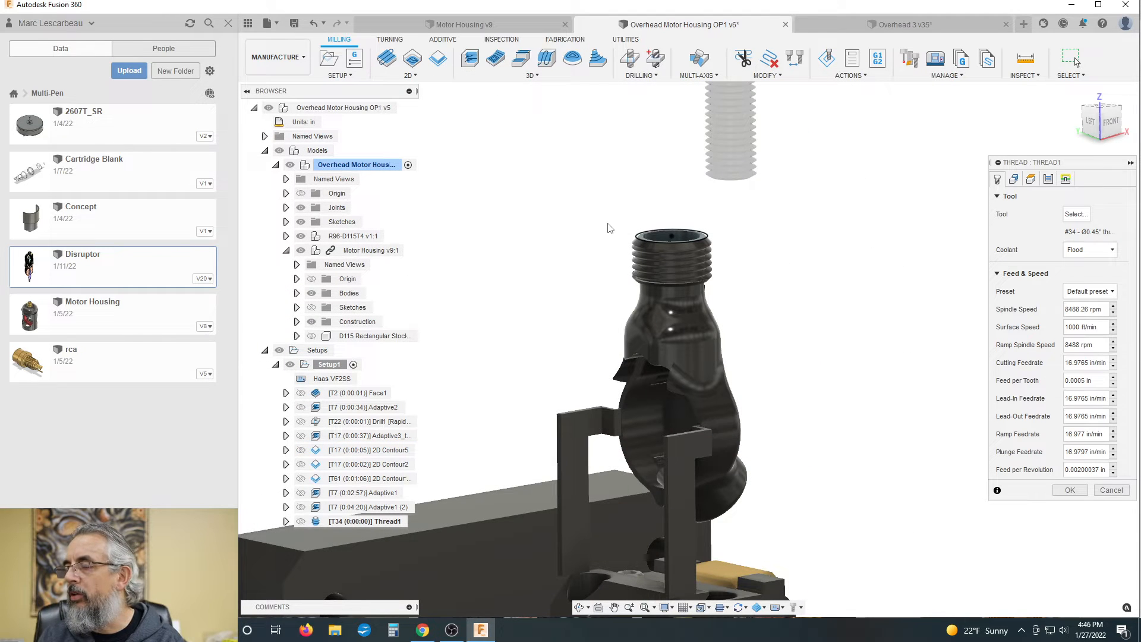
Set the thread operation's circular face selection to the chamfered face around the housing neck's upper rim
click(1014, 180)
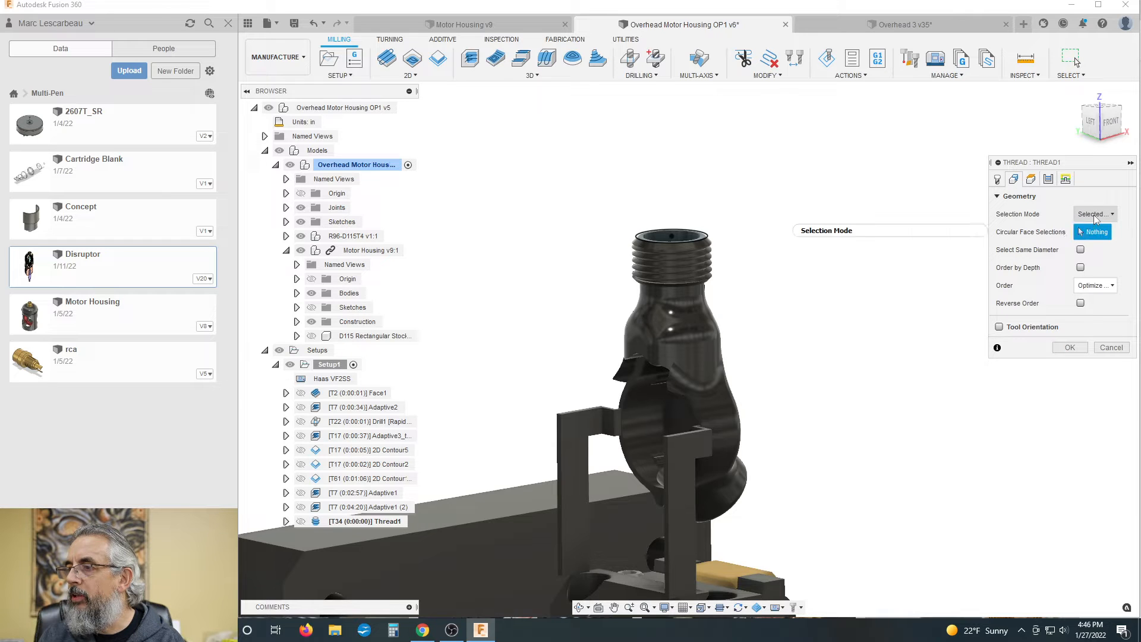
mouse_move(1095, 218)
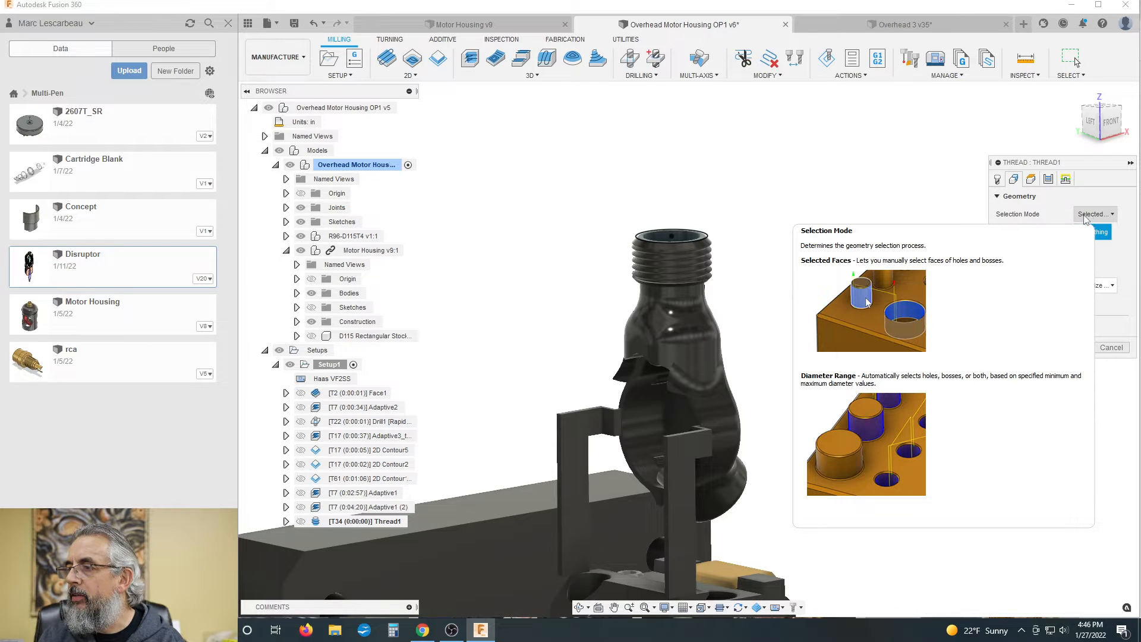
scroll(731, 229, up, 5)
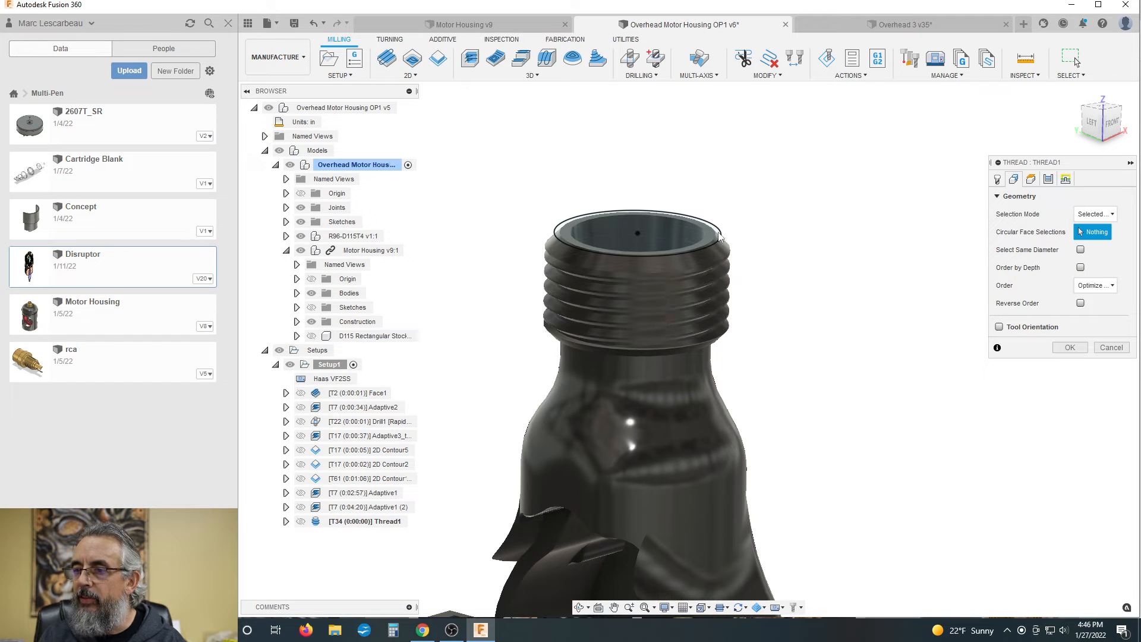
scroll(725, 234, up, 5)
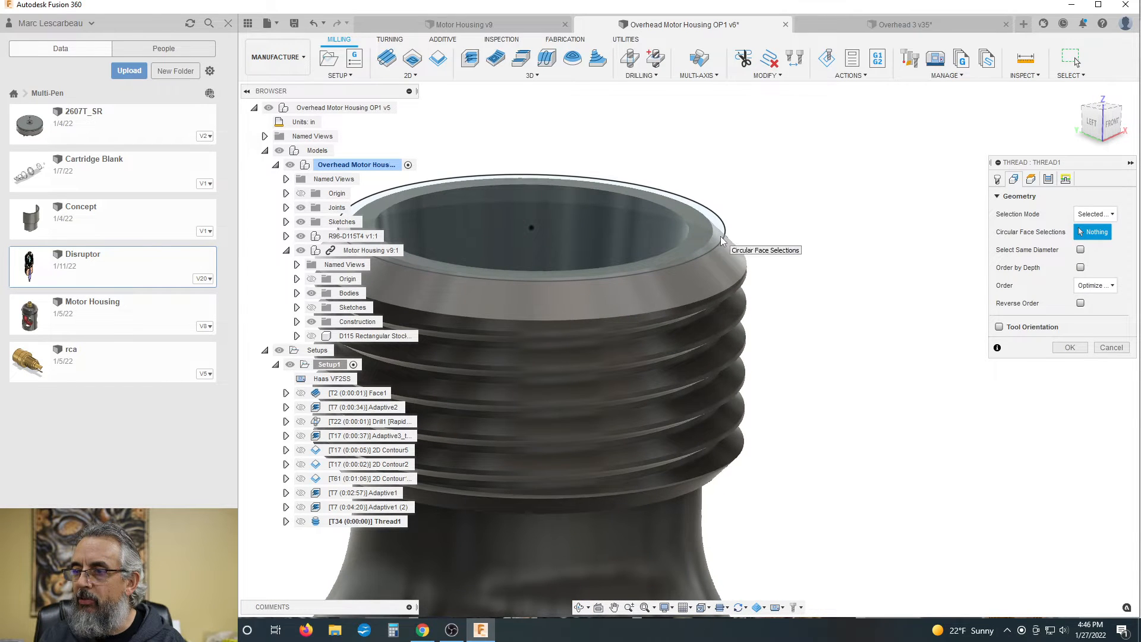
click(721, 241)
scroll(724, 261, down, 5)
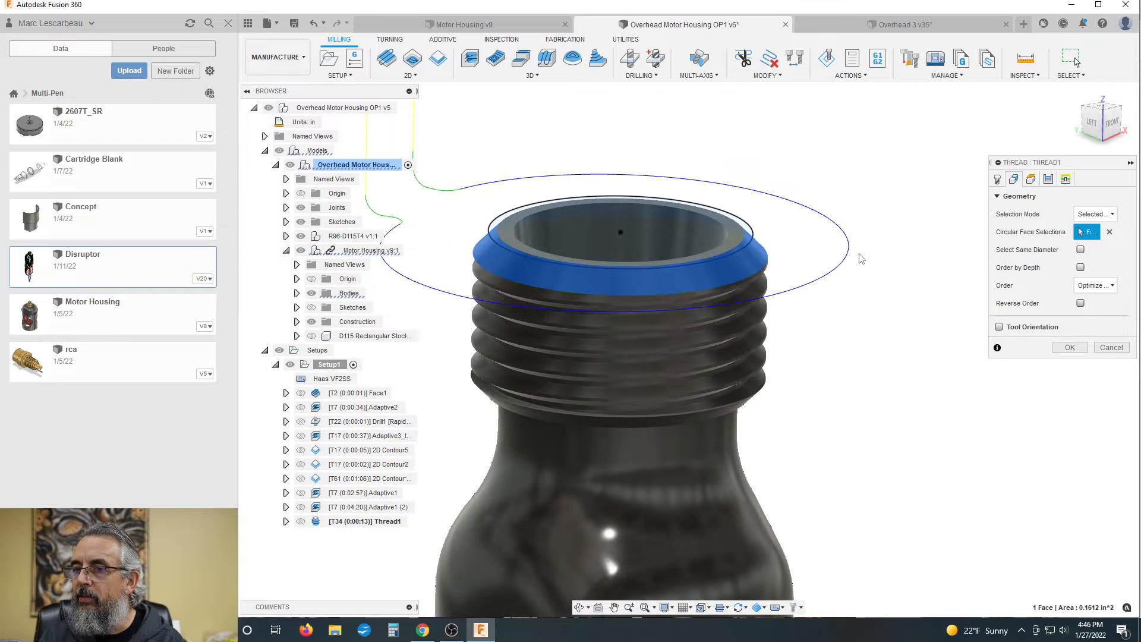
scroll(624, 283, down, 1)
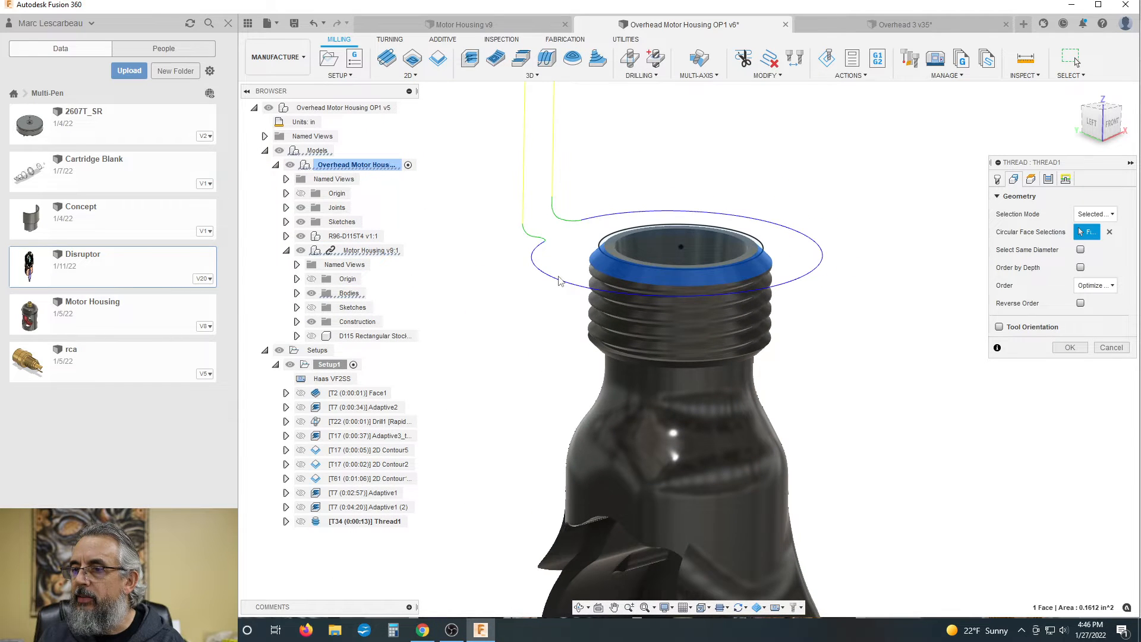
scroll(536, 287, down, 1)
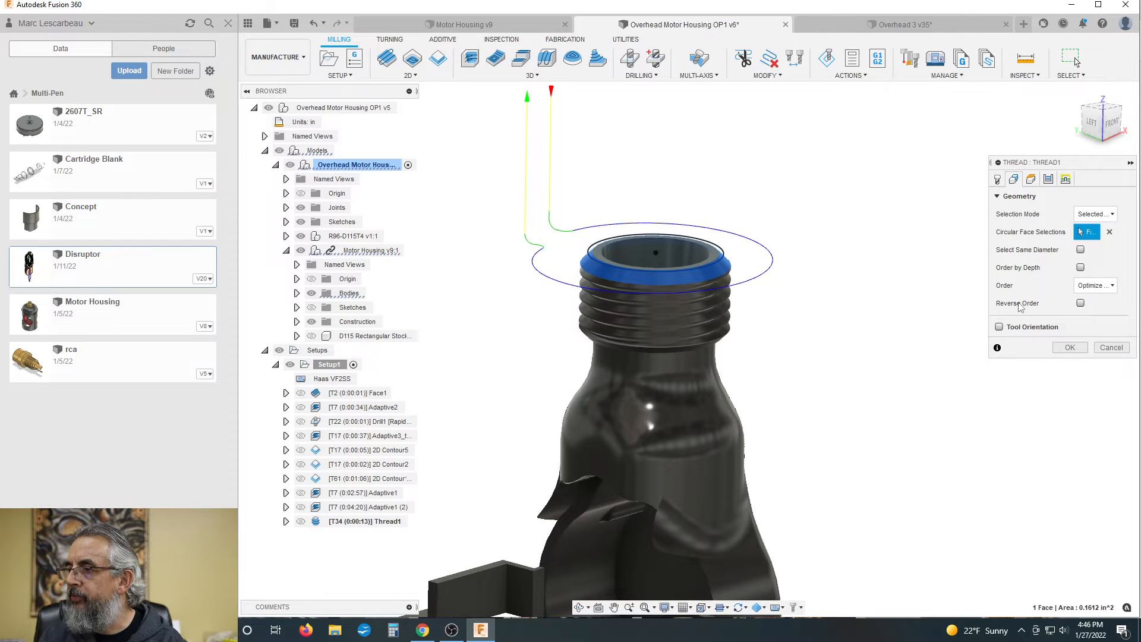
Enable tool orientation by Z axis/plane and X axis, and set the Z axis from the flat rim face of the neck
click(1000, 327)
click(1088, 344)
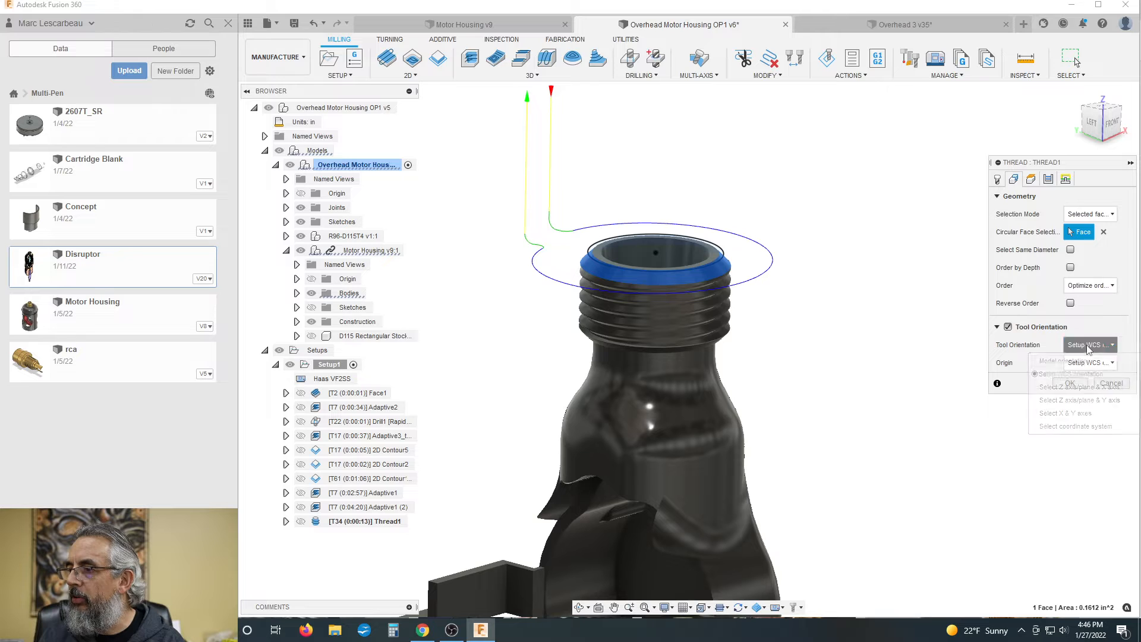
click(1078, 386)
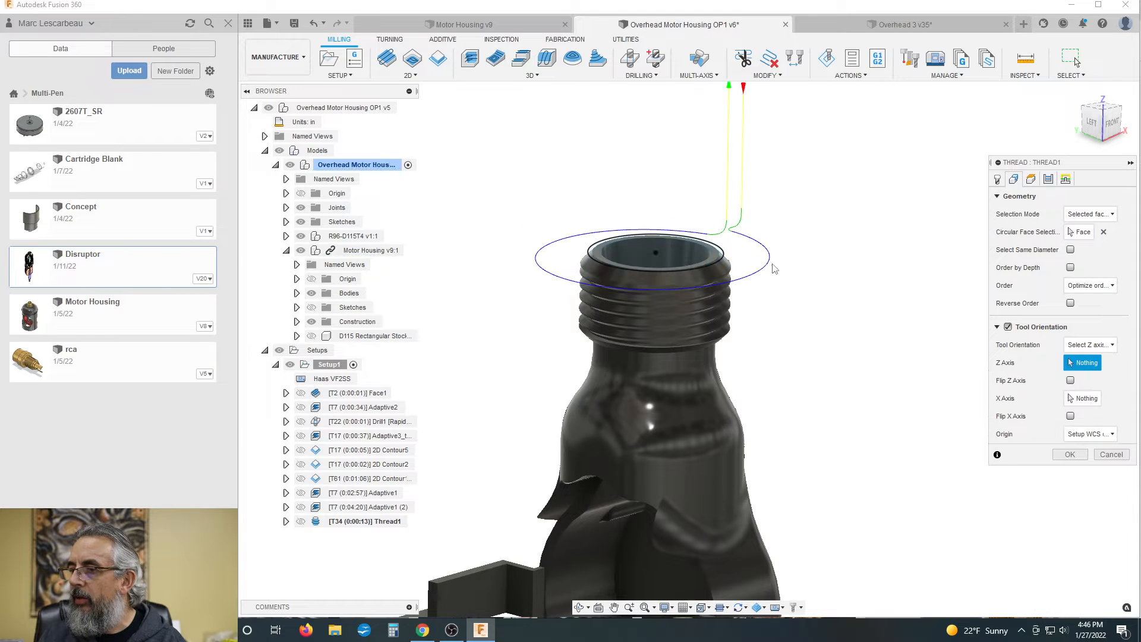
scroll(713, 249, up, 4)
click(702, 272)
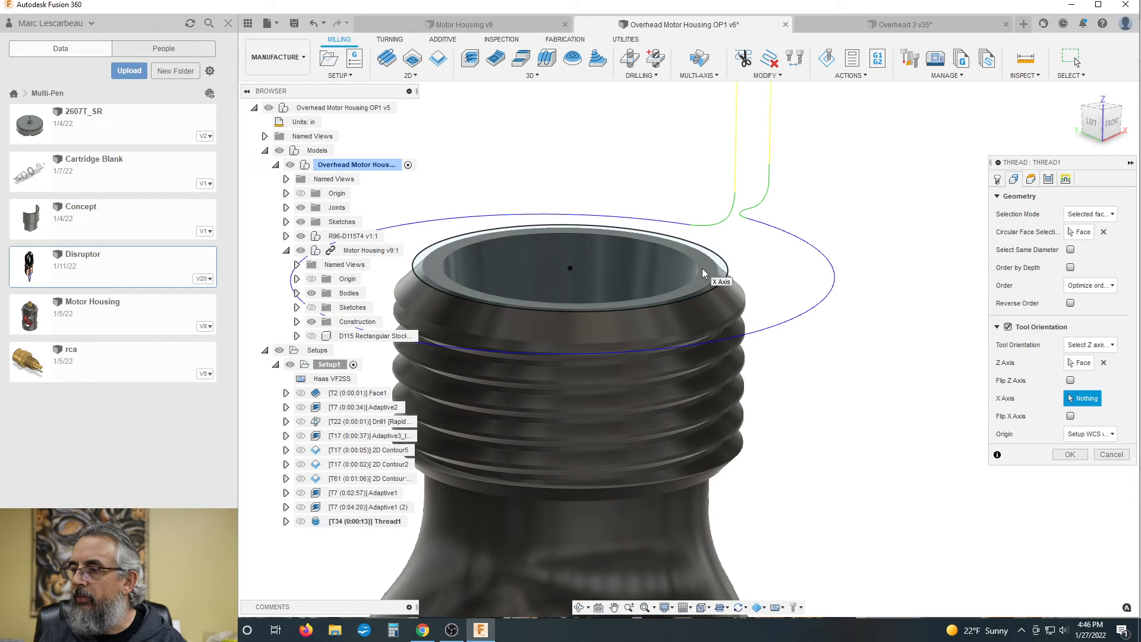
Set the tool orientation's X axis to the long upper edge of the fixture block below the housing
scroll(582, 206, down, 5)
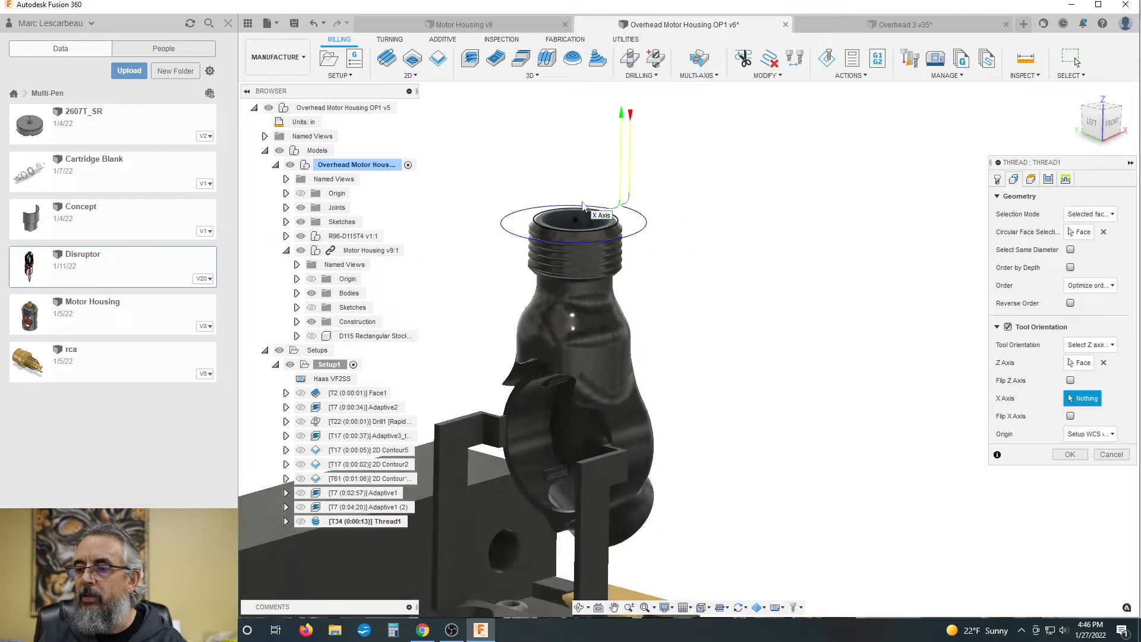
scroll(583, 206, down, 4)
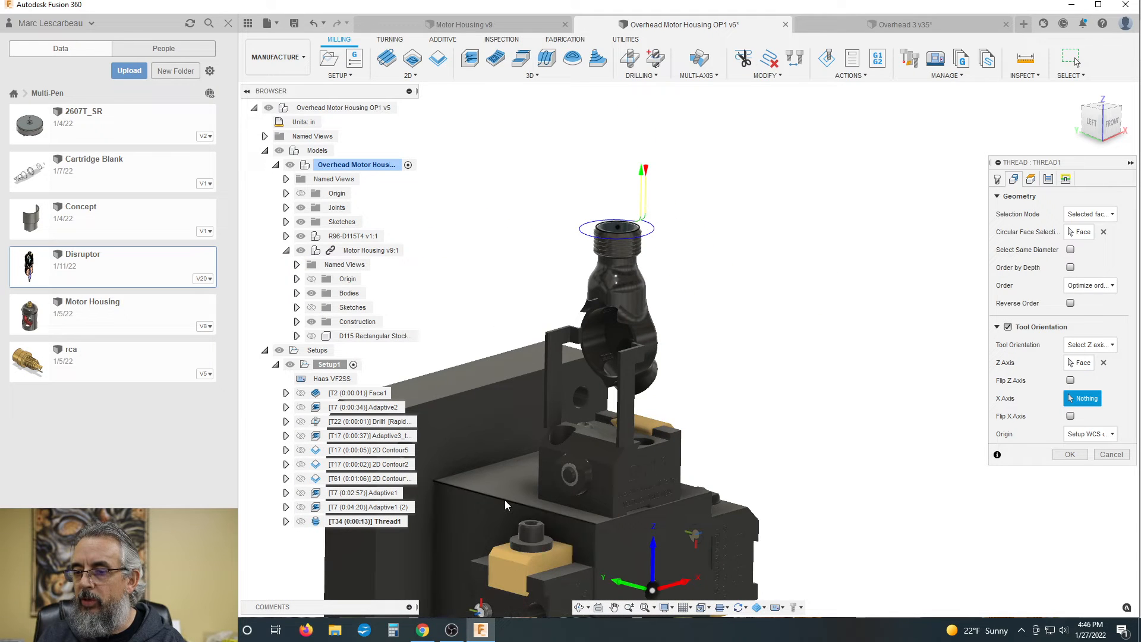
click(505, 501)
scroll(682, 423, down, 2)
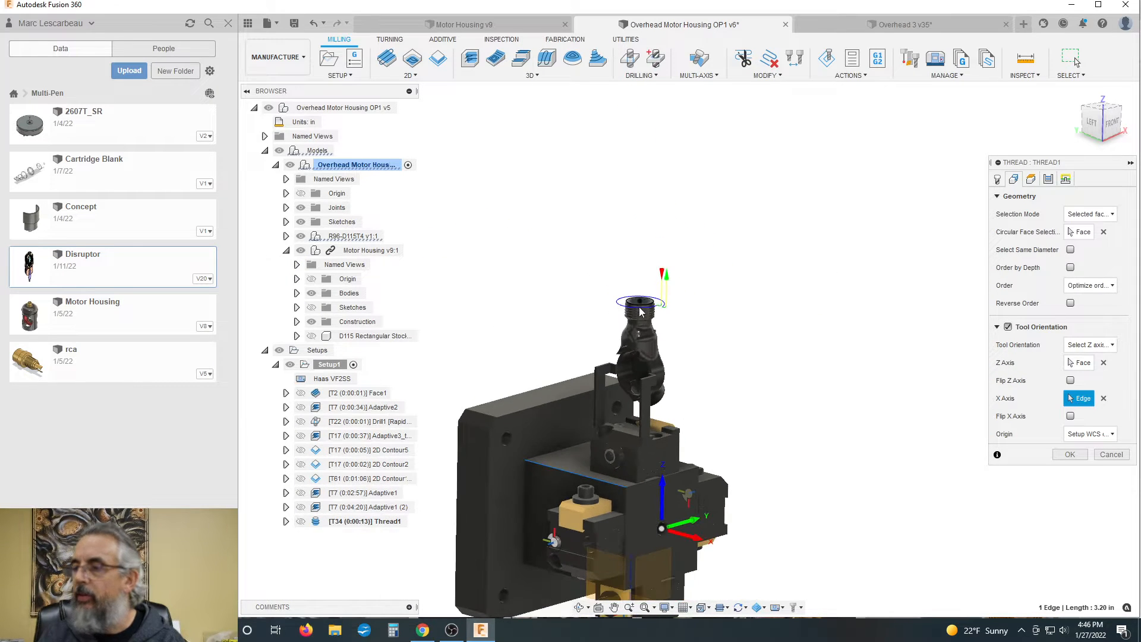
scroll(662, 272, up, 5)
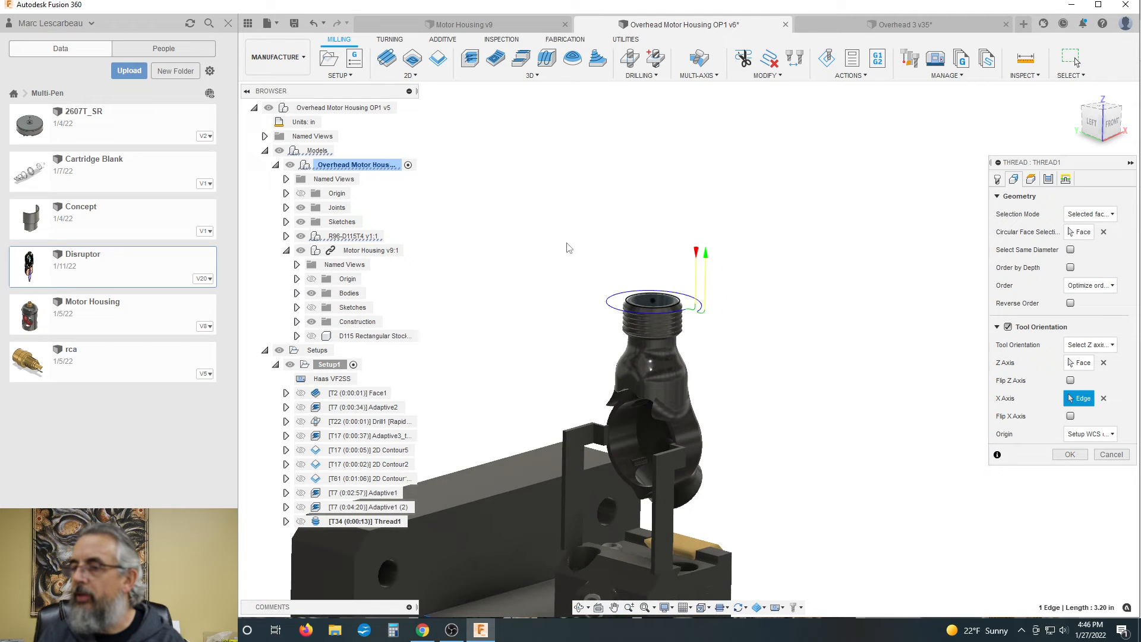
scroll(568, 247, up, 2)
scroll(679, 211, down, 2)
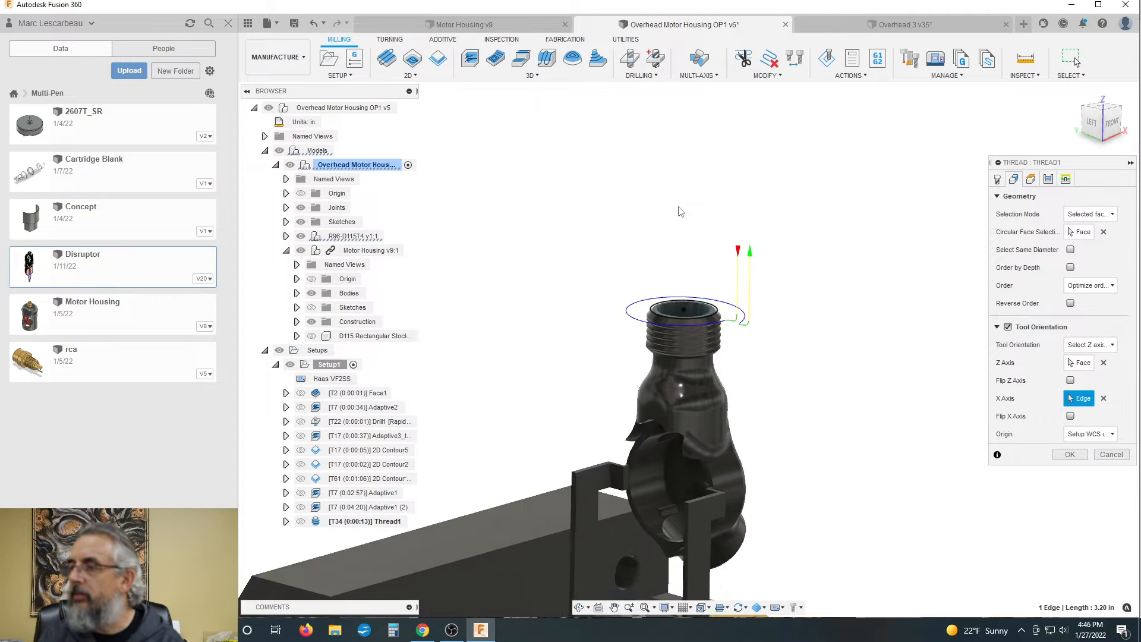
Enable multiple passes for the thread operation and set the number of stepovers to 4
click(1048, 179)
scroll(612, 226, down, 1)
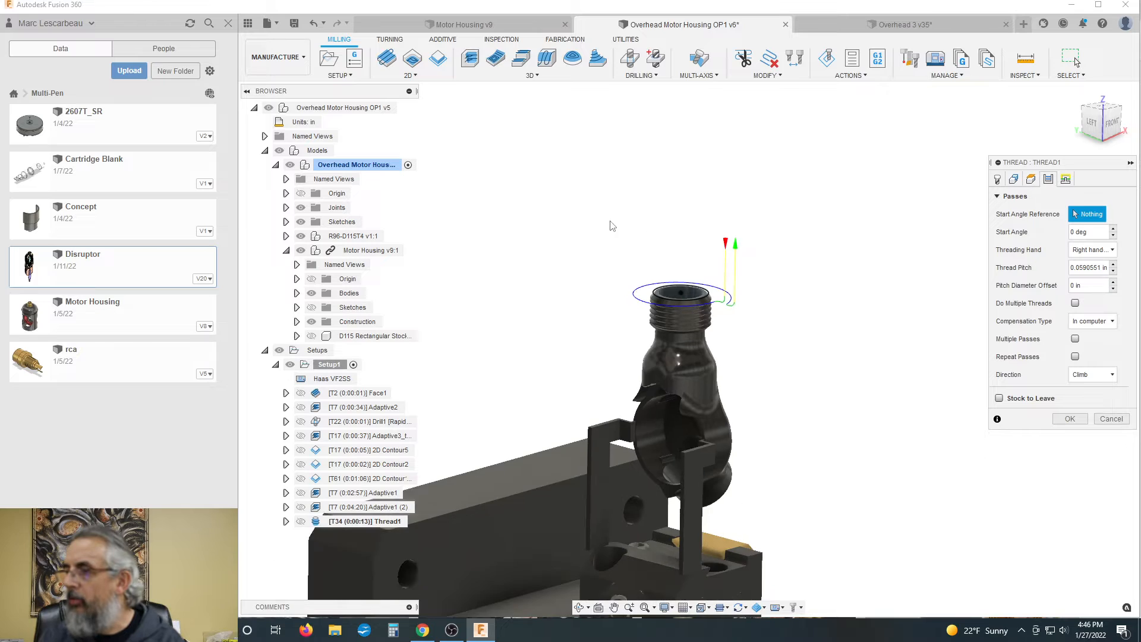
scroll(761, 252, up, 1)
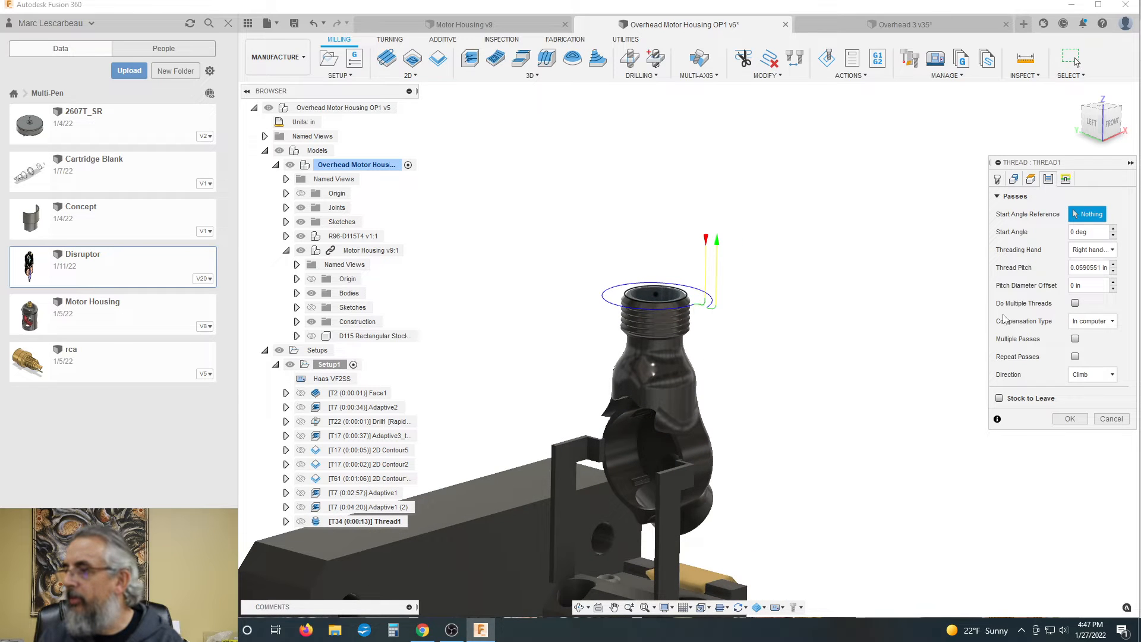
click(1075, 340)
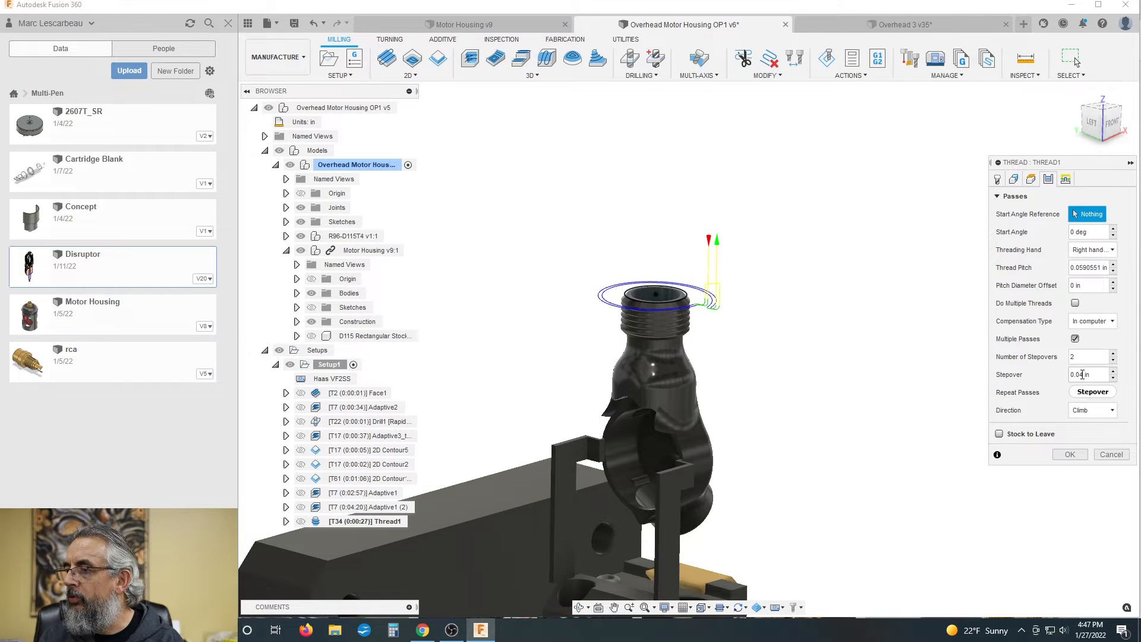
click(1113, 354)
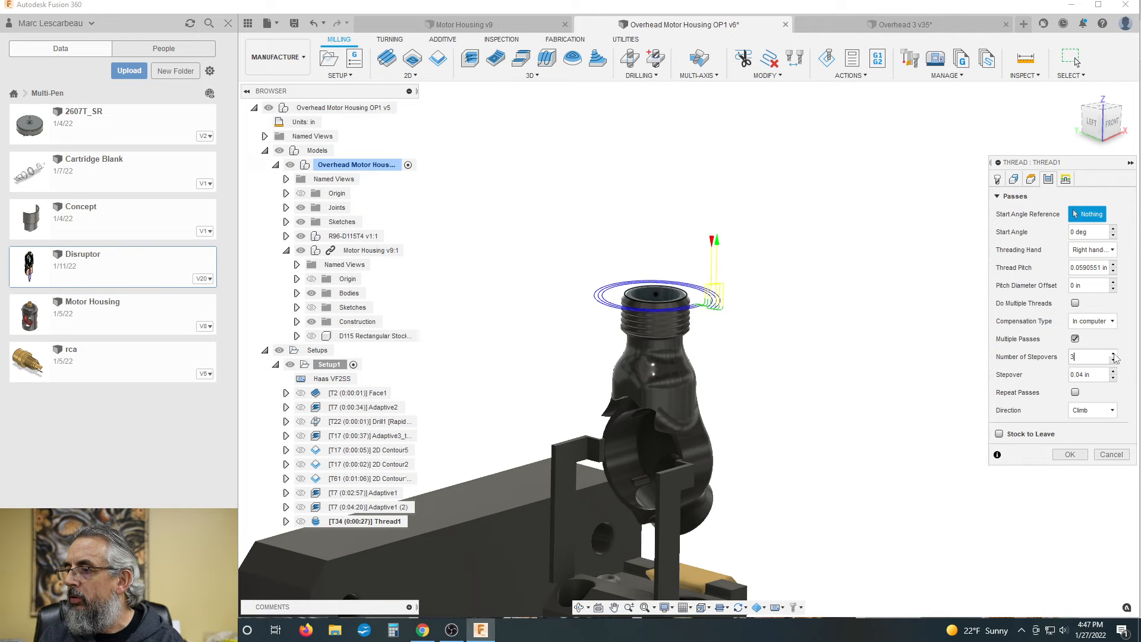
click(1113, 354)
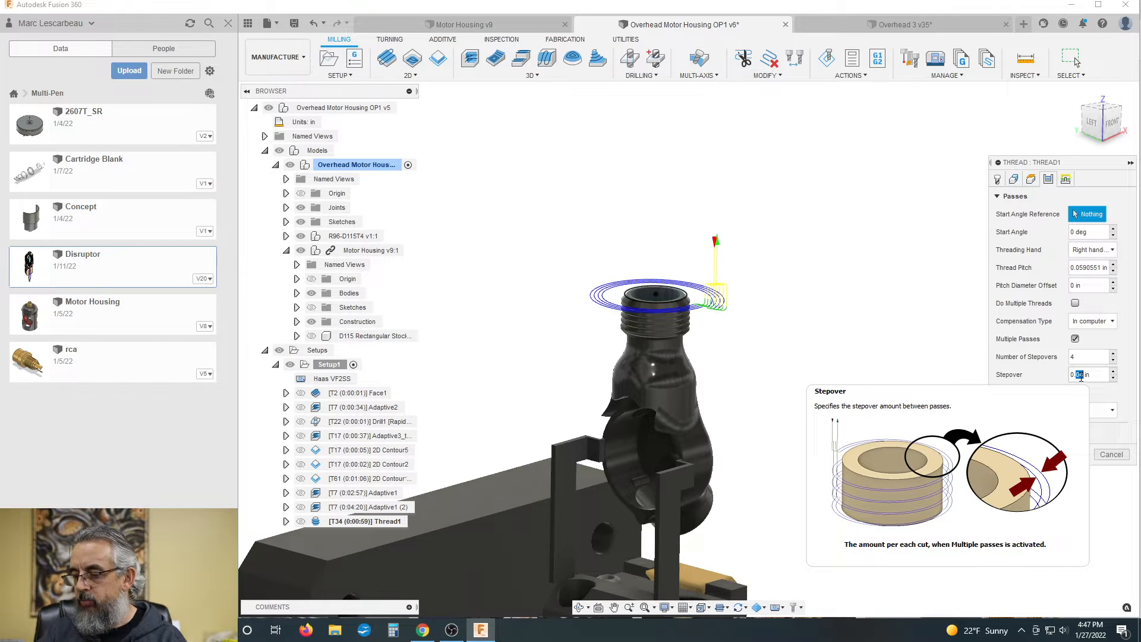
key(BackSpace)
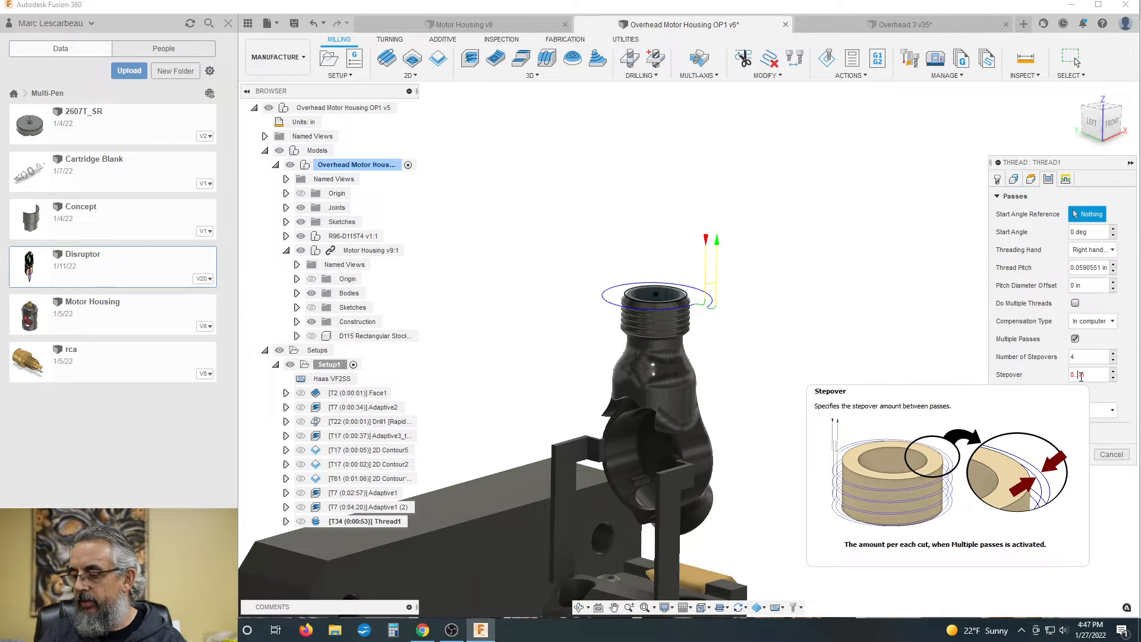
text(25mm)
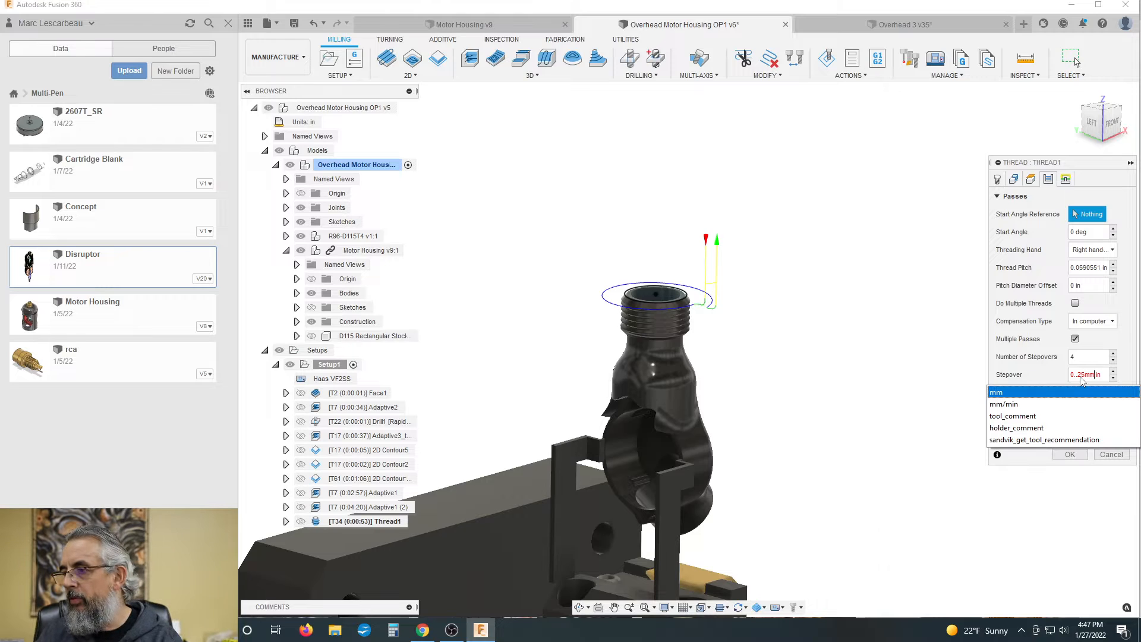
key(Right)
key(Right)
key(Right)
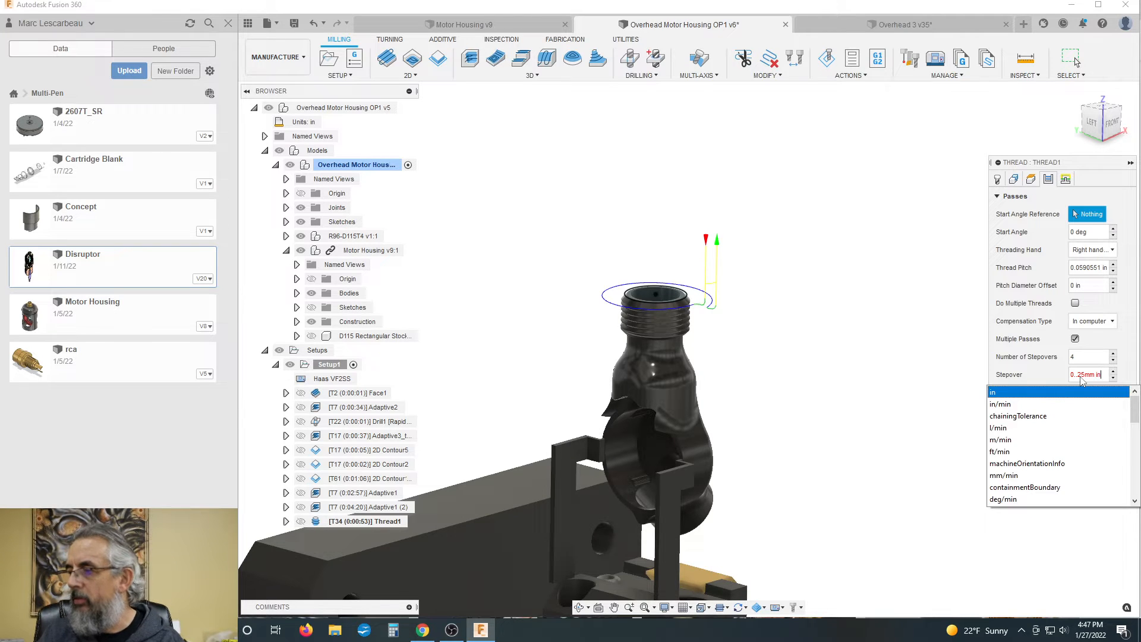
key(BackSpace)
key(BackSpace)
key(BackSpace)
key(Escape)
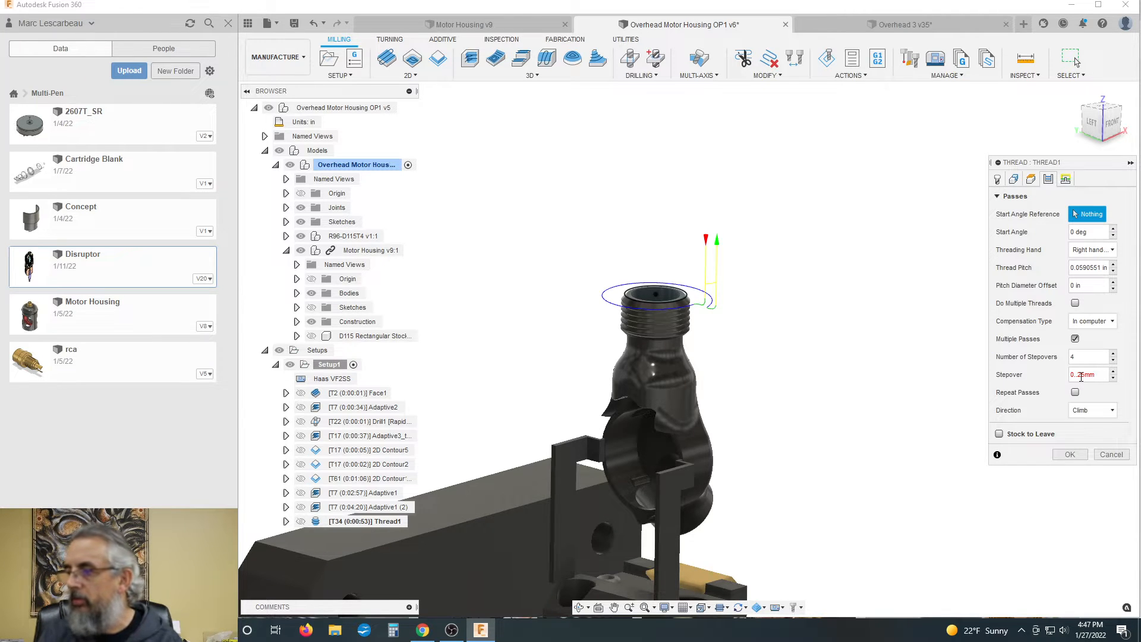
Set the stepover between the thread passes to .25 mm and accept the thread operation
double_click(1096, 376)
text(.2)
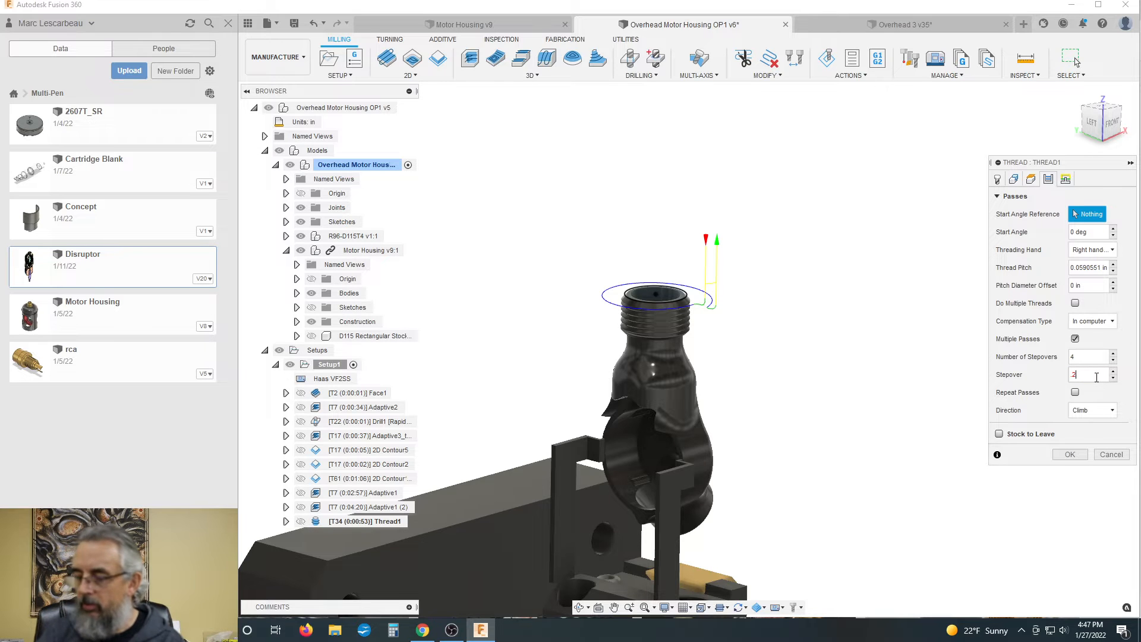
text(5mm)
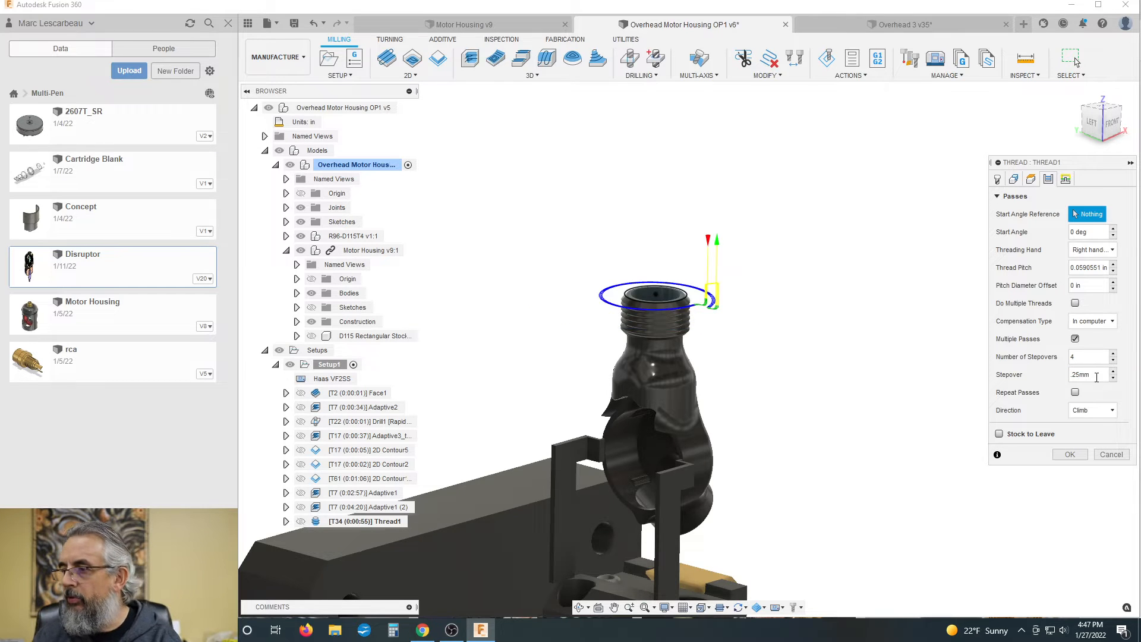
scroll(649, 287, up, 3)
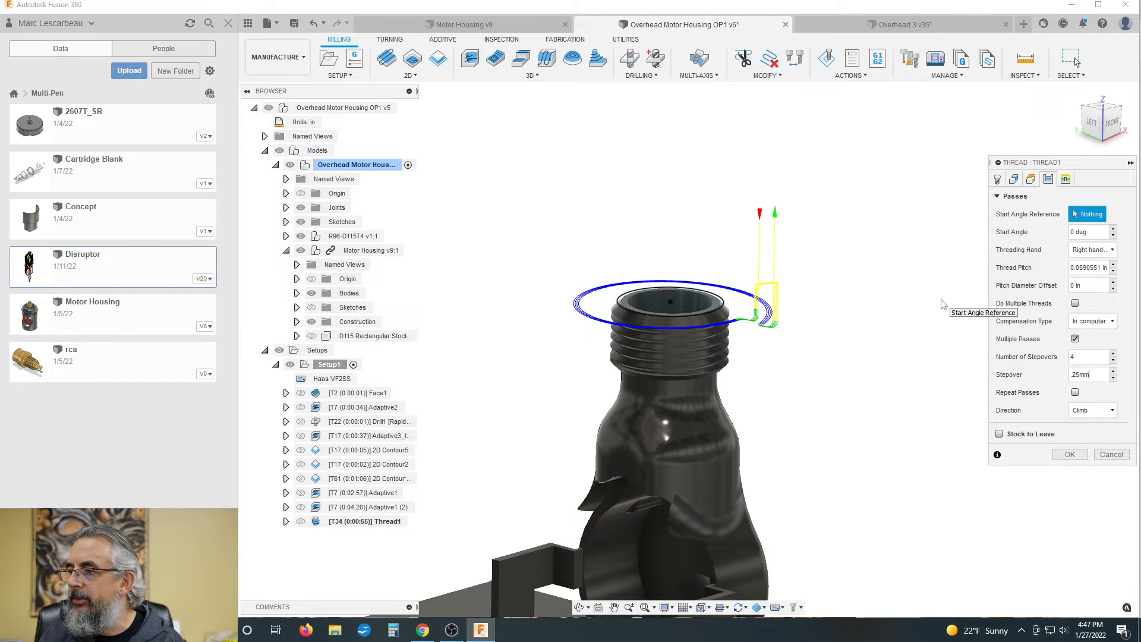
scroll(703, 300, down, 2)
scroll(689, 309, up, 2)
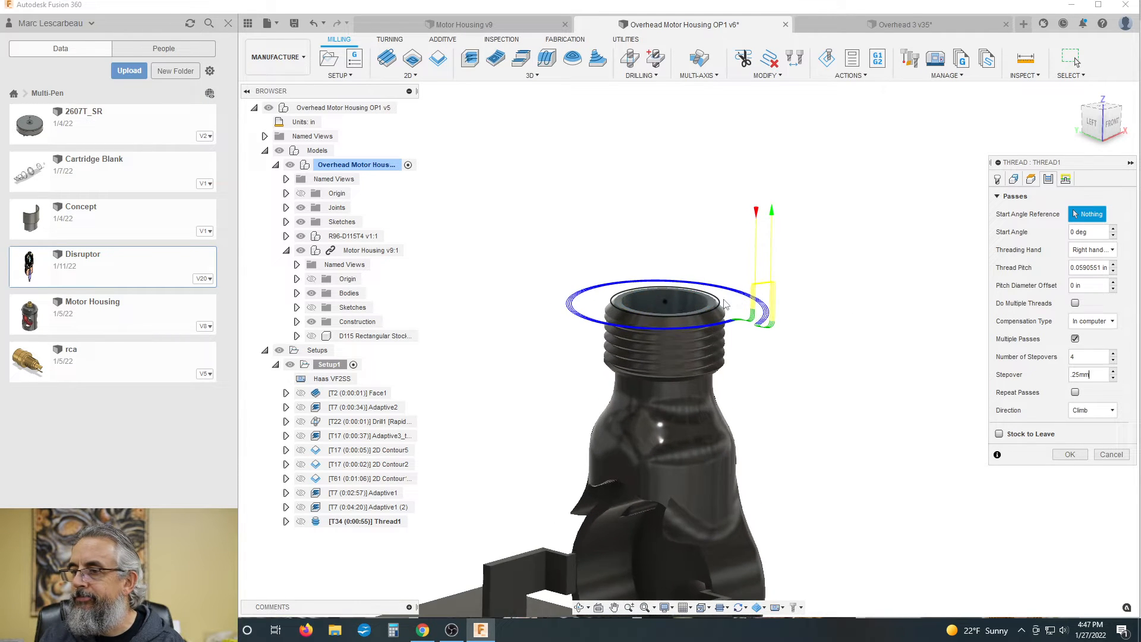
shift+middle_drag(619, 312, 621, 305)
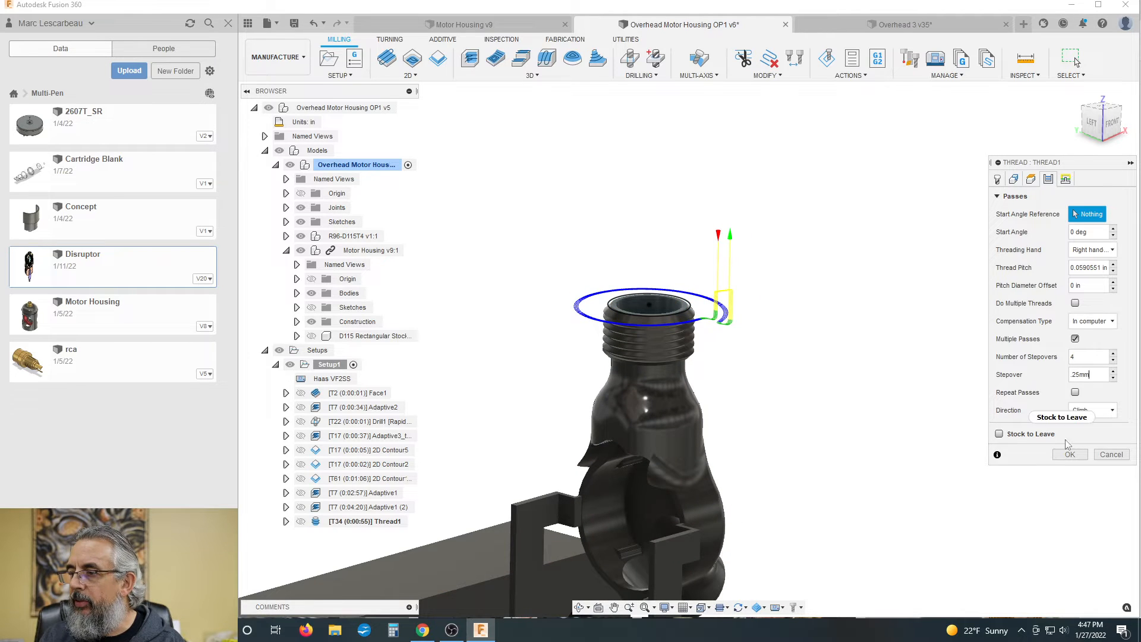
click(1069, 454)
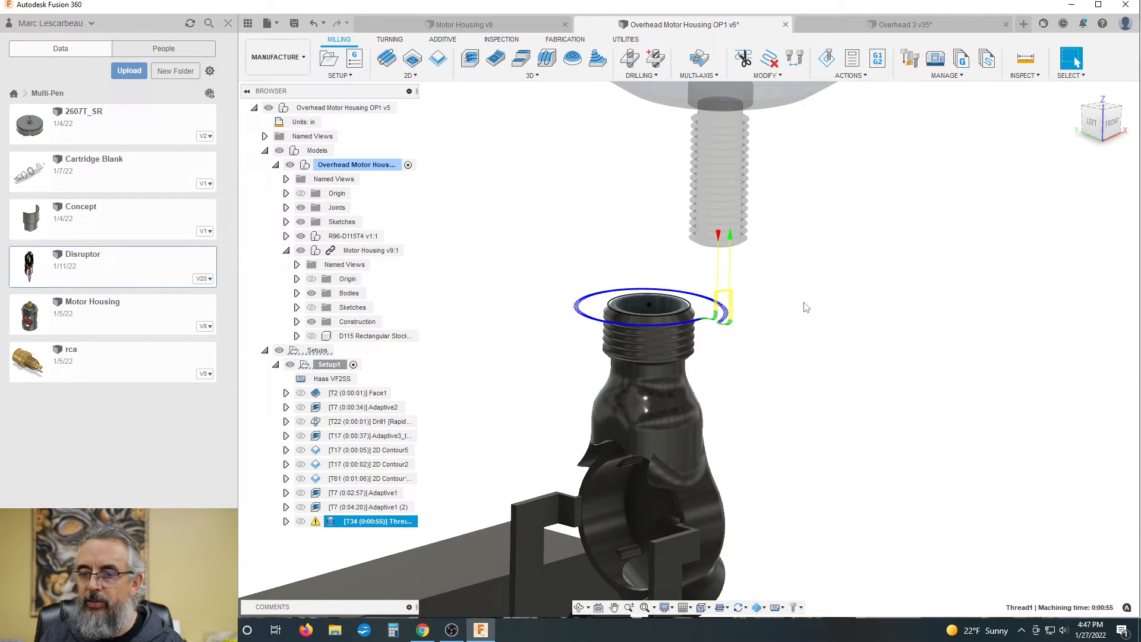
Read the warning attached to Thread1 and examine its toolpath around the housing neck
click(316, 521)
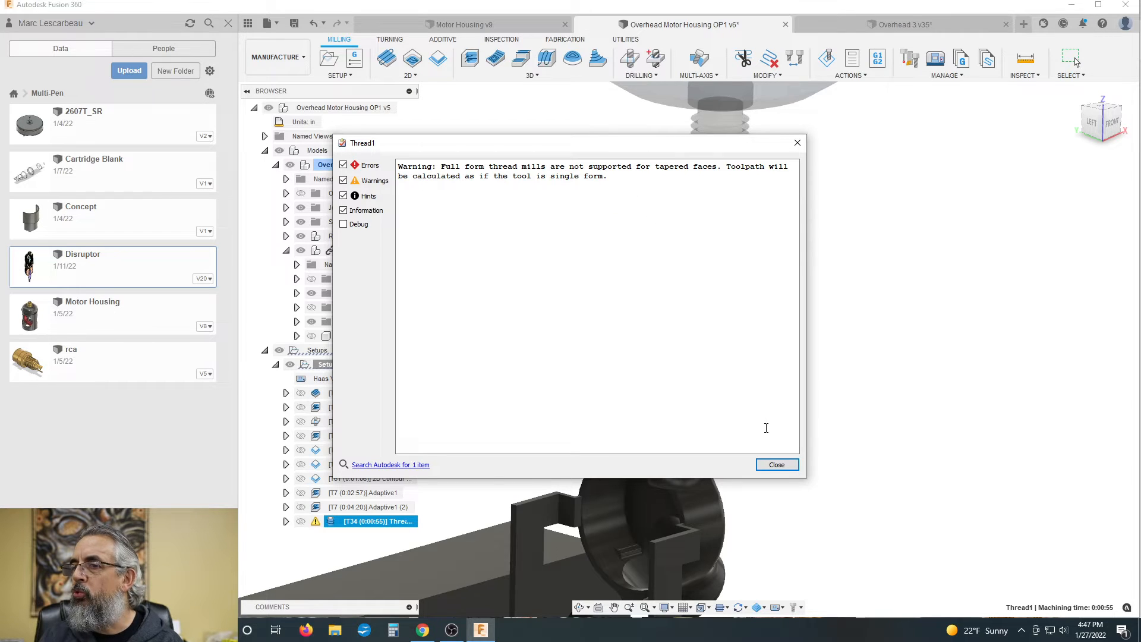
click(786, 466)
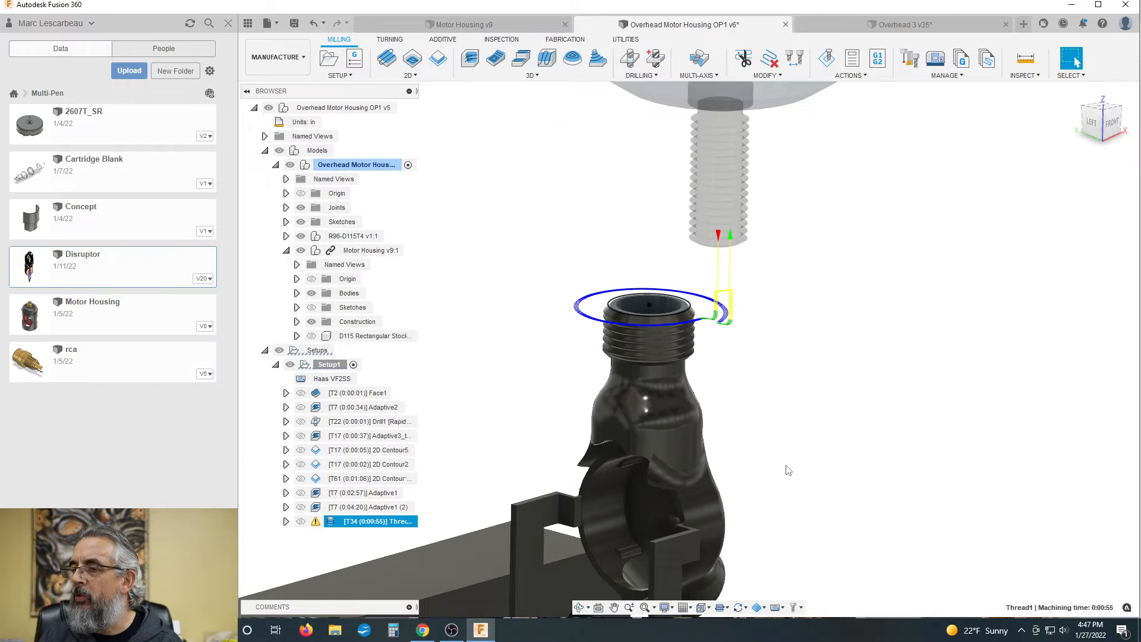
scroll(749, 374, down, 2)
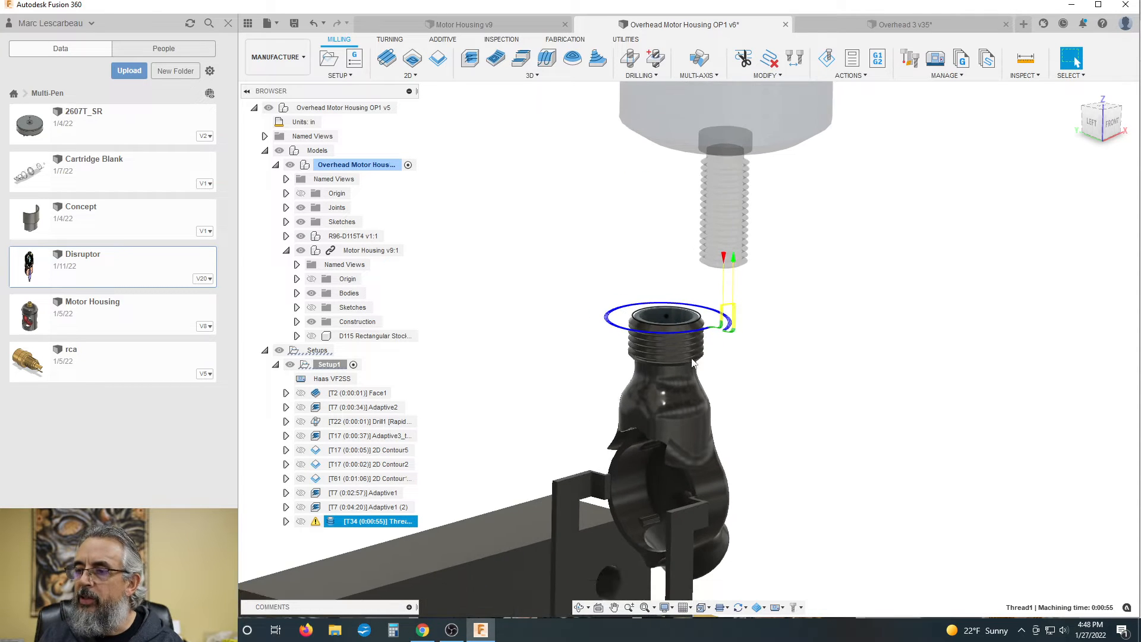
scroll(649, 250, down, 2)
scroll(586, 284, up, 1)
scroll(639, 360, up, 2)
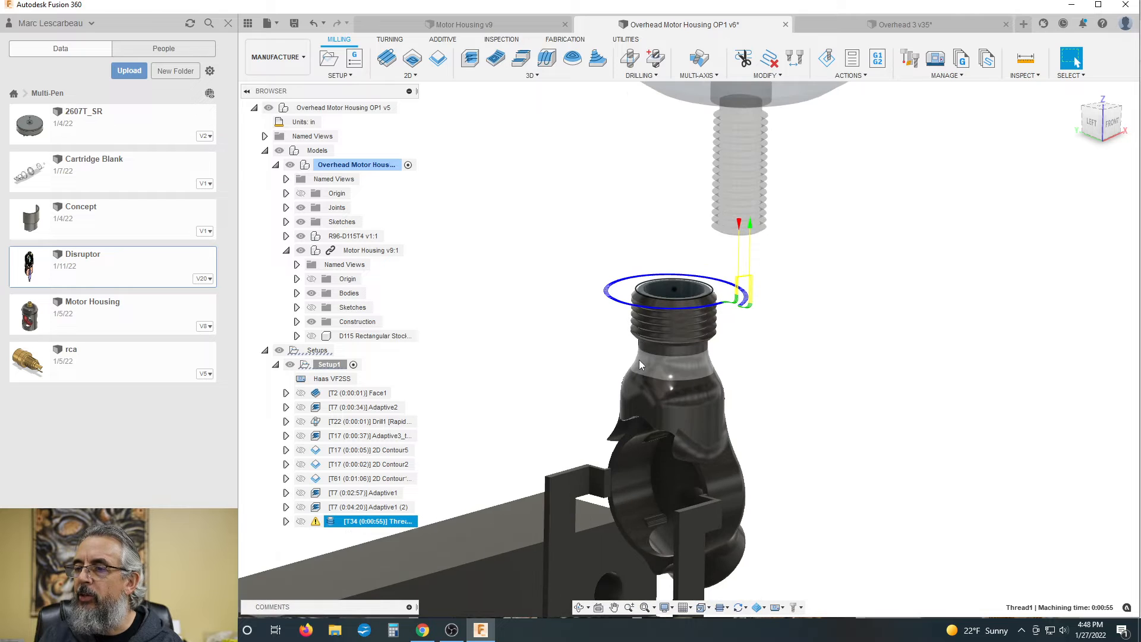
scroll(648, 362, up, 1)
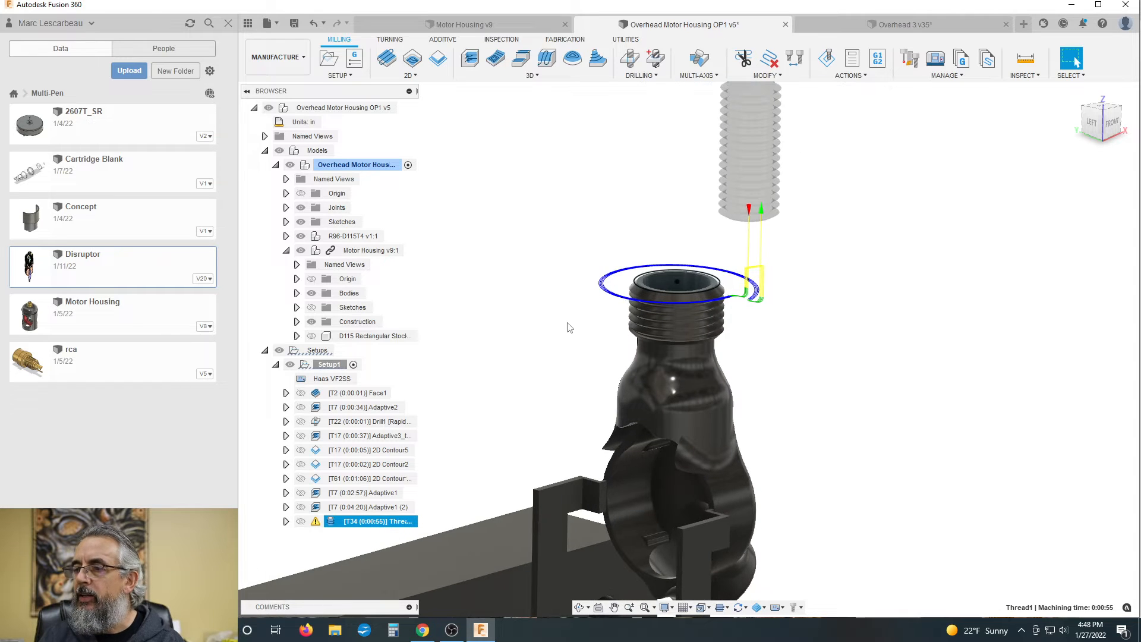
click(507, 303)
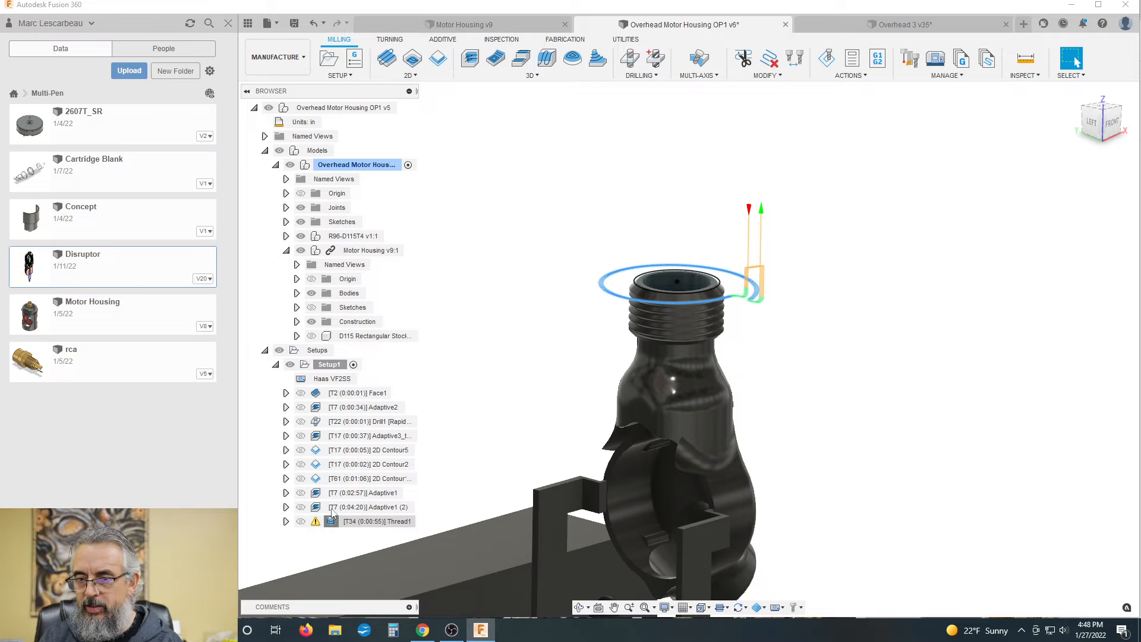
Move Thread1 directly after 2D Contour5 in Setup1 and compare the toolpaths of the two operations
drag(321, 455, 320, 455)
click(317, 451)
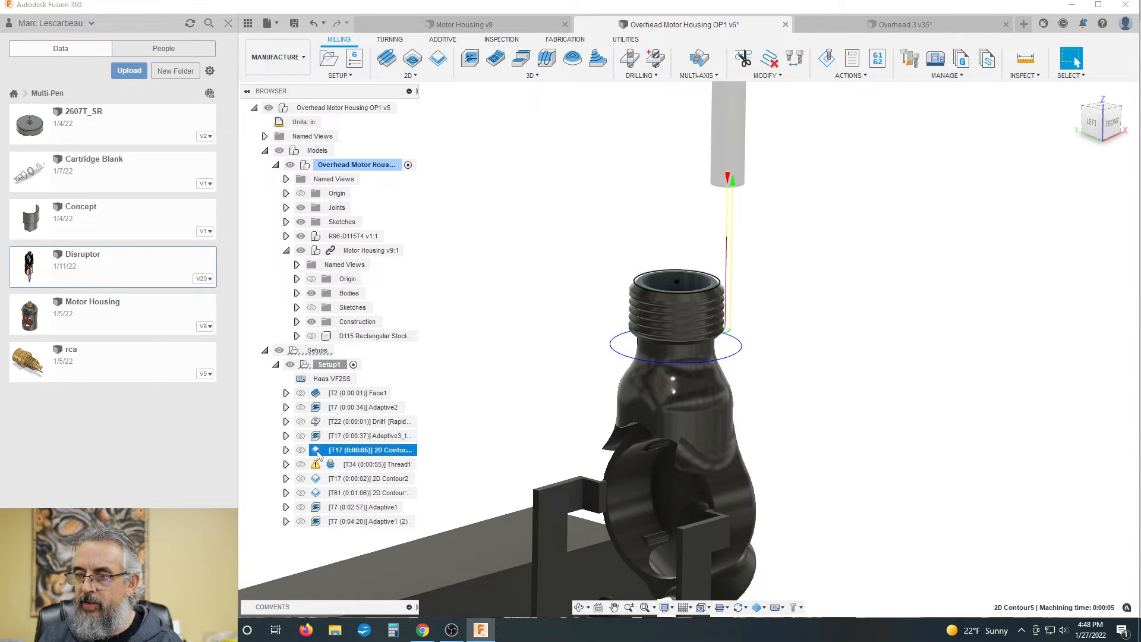
click(333, 468)
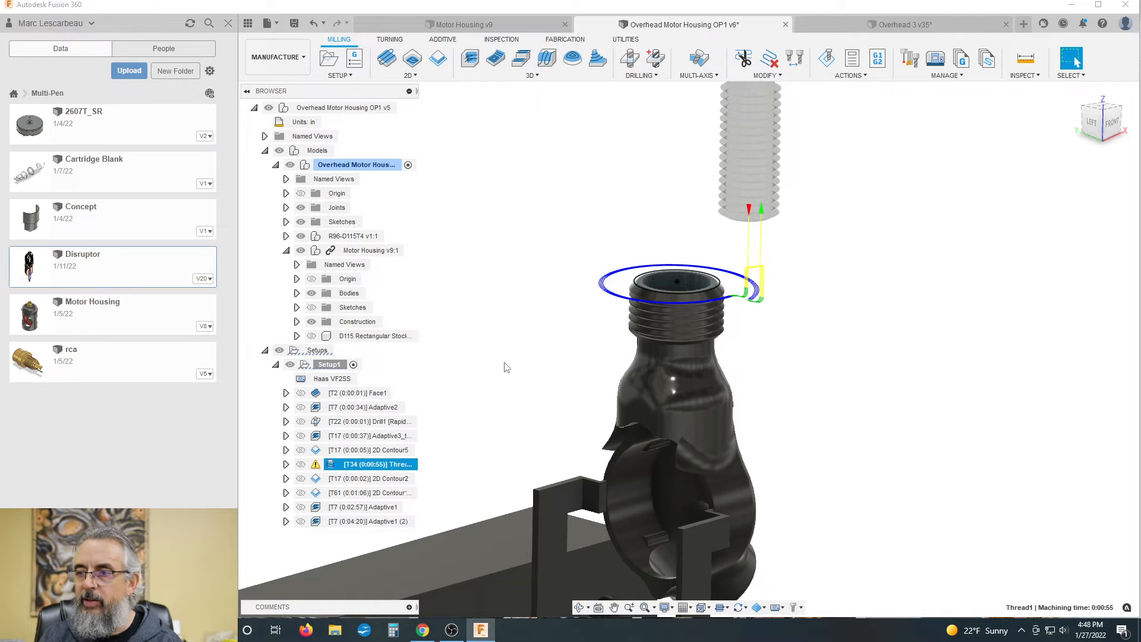
click(473, 421)
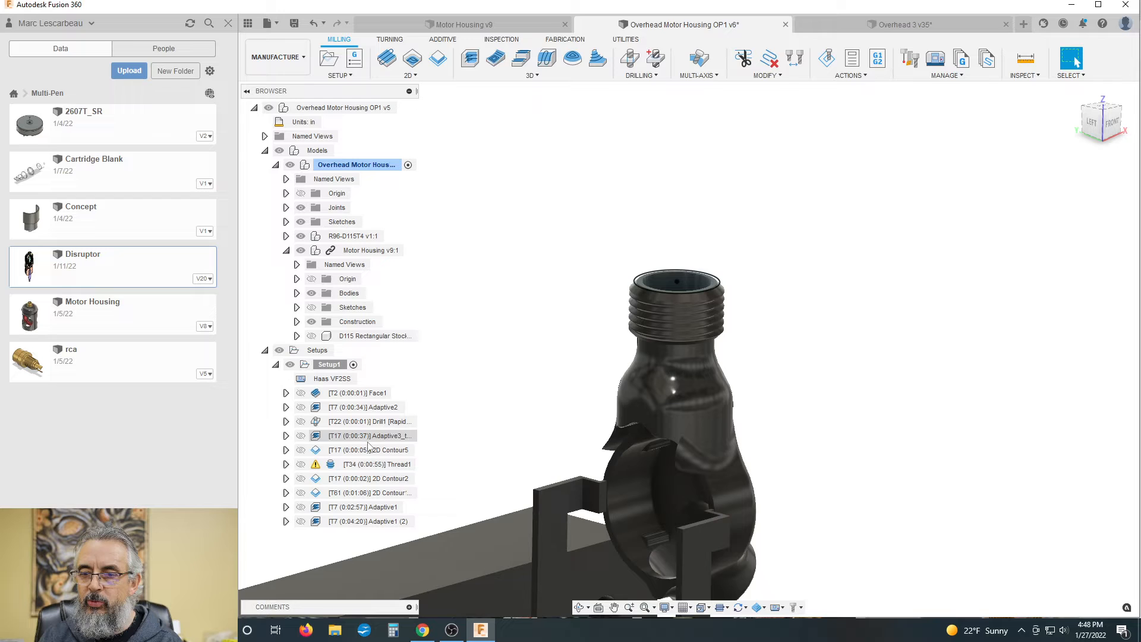
Reopen Thread1 for editing and change its bottom height reference from the hole bottom to Selection
double_click(331, 468)
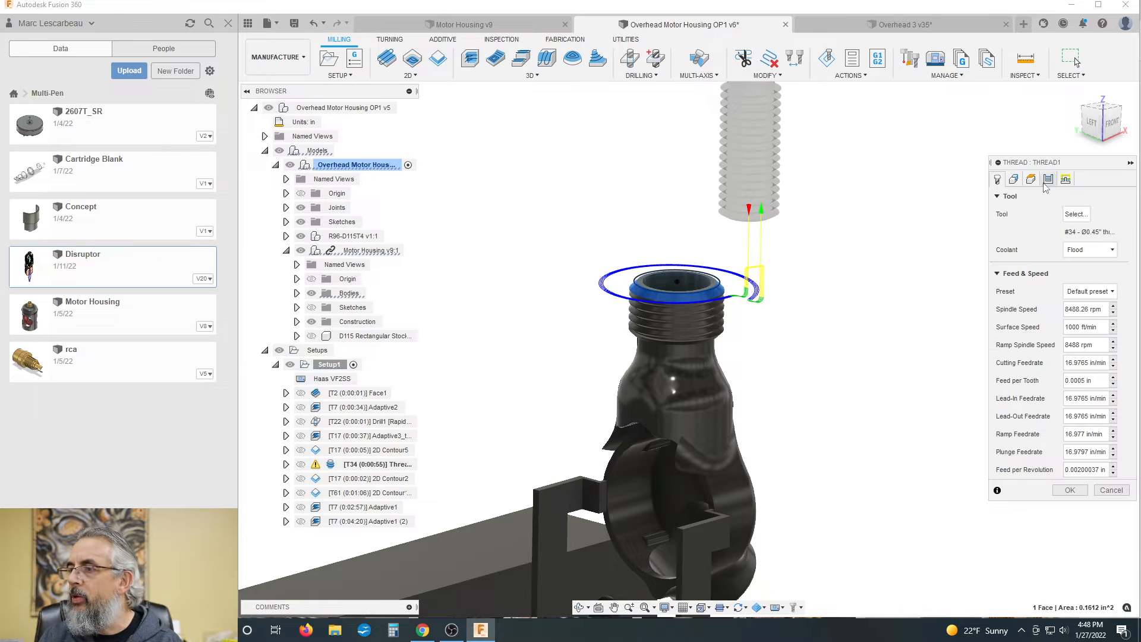
click(1030, 179)
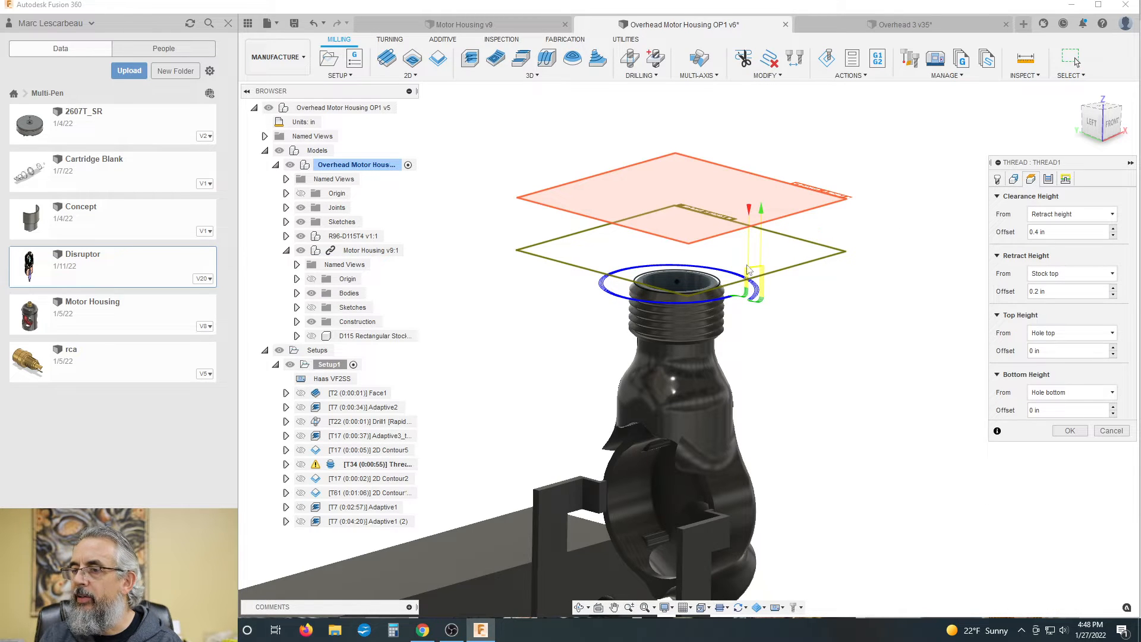
click(1048, 392)
click(1052, 526)
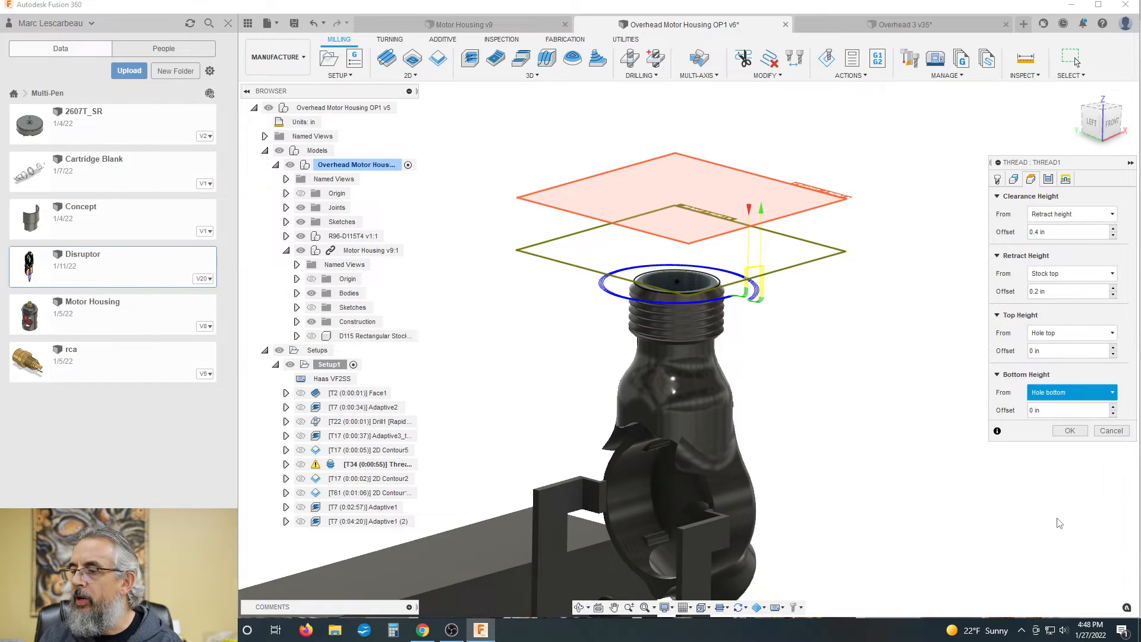
scroll(715, 276, down, 3)
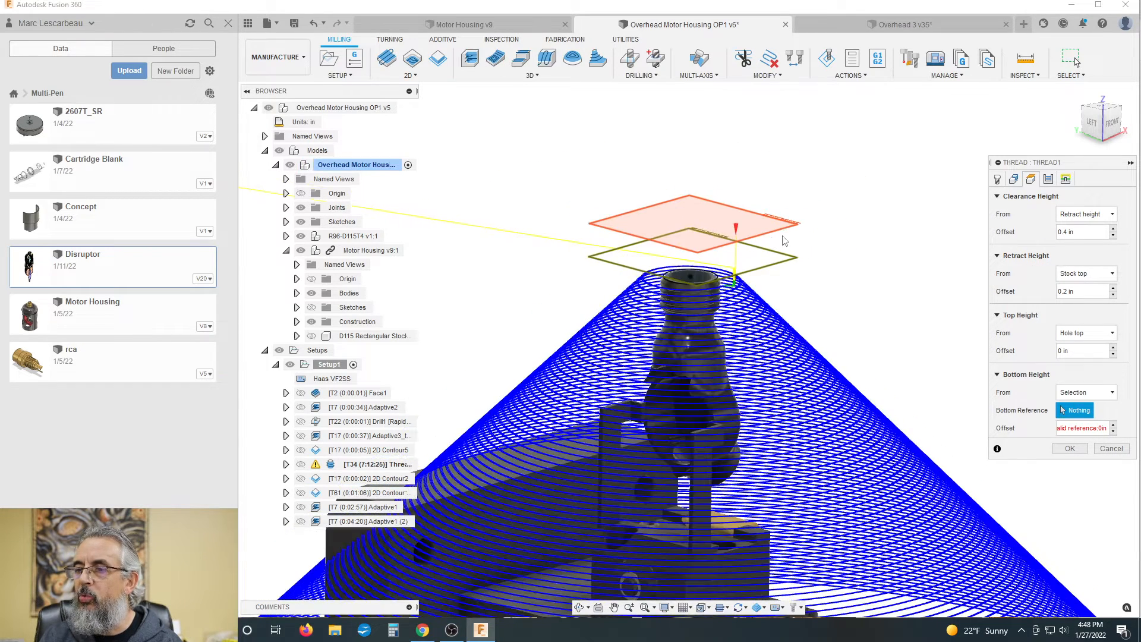
scroll(802, 243, up, 2)
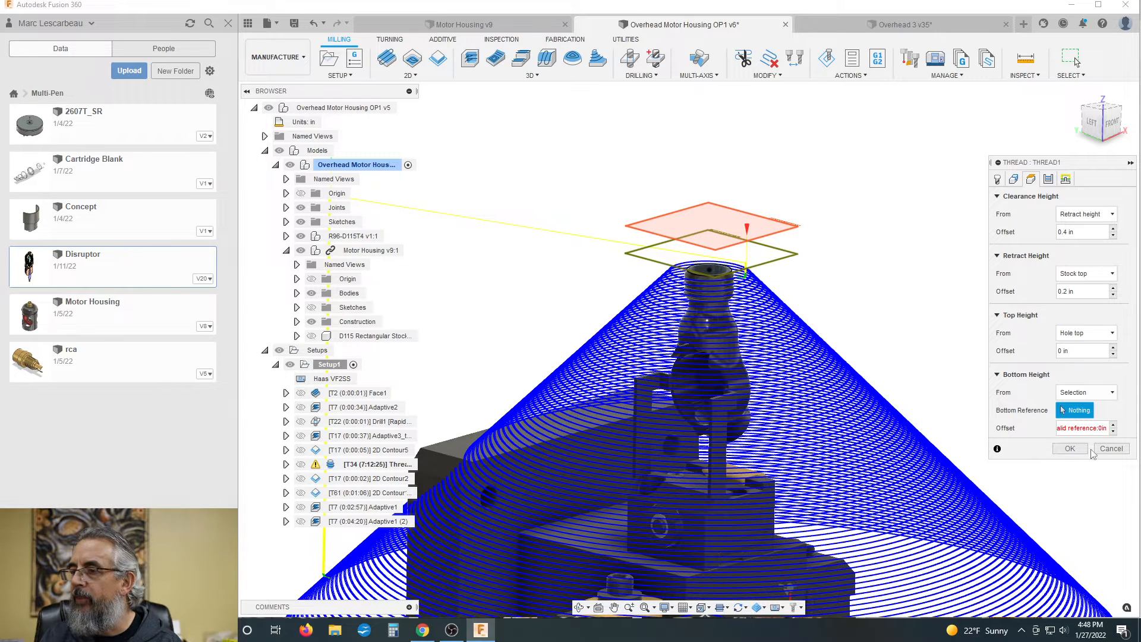
Clear the chamfered rim face from Thread1's circular face selections
click(1013, 179)
click(1104, 233)
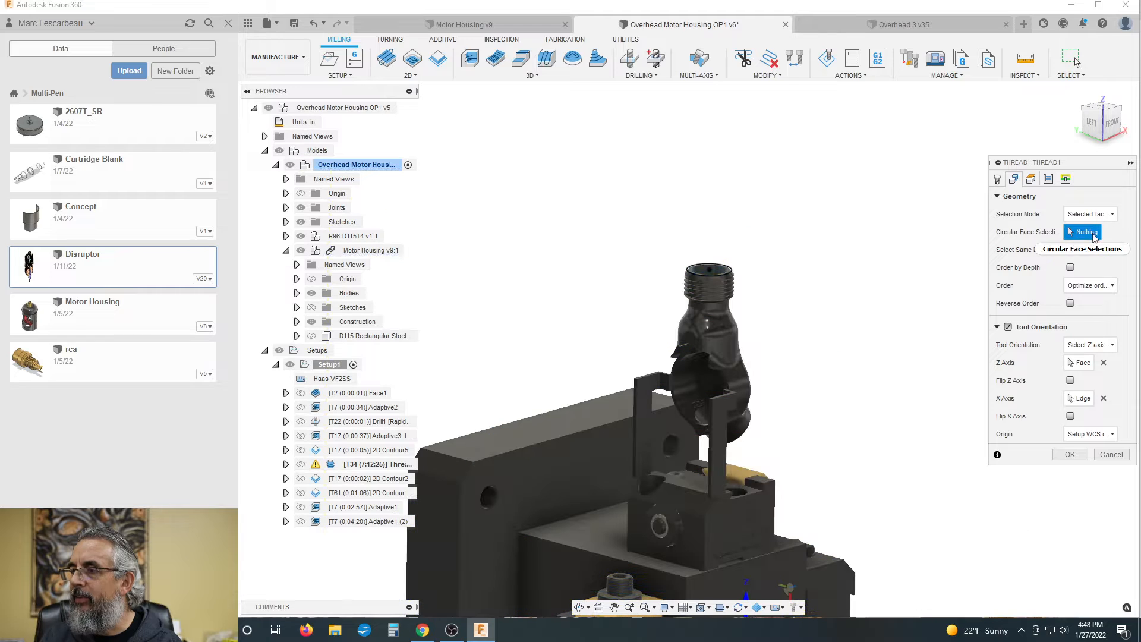
scroll(745, 272, up, 5)
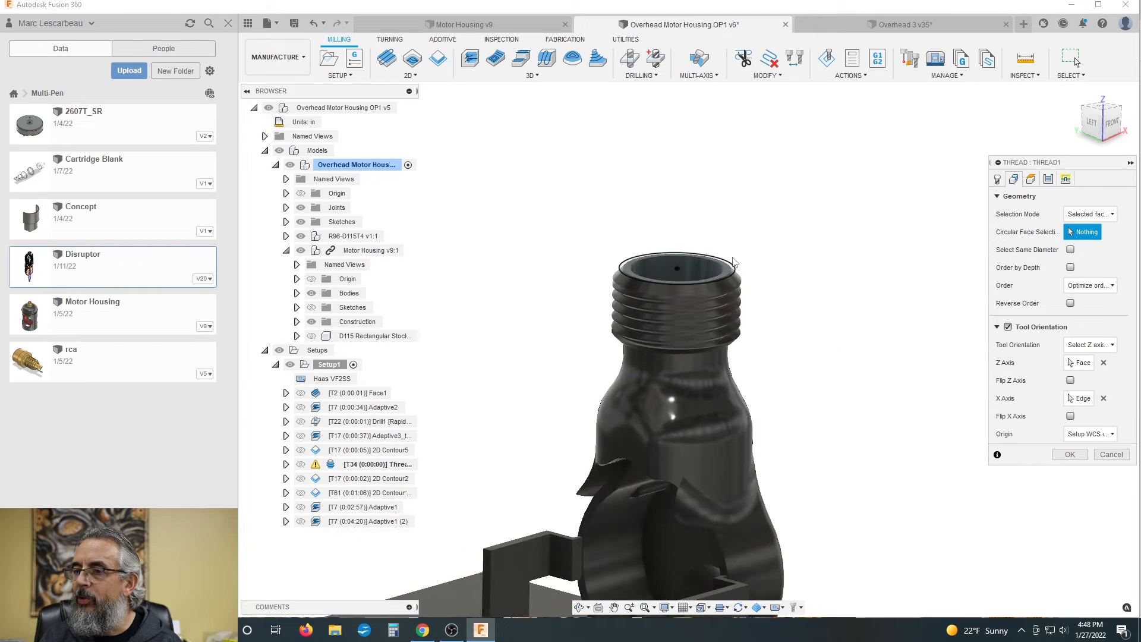
scroll(533, 232, down, 2)
scroll(532, 232, down, 2)
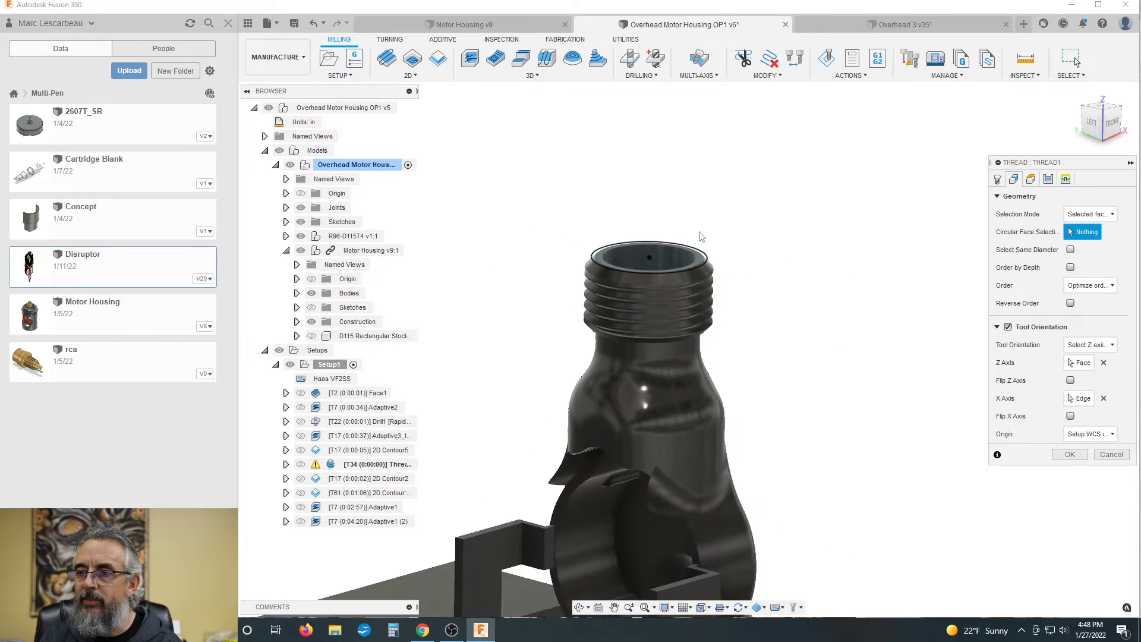
Hide the bodies of the Motor Housing component while Thread1's circular face selection is active
click(311, 293)
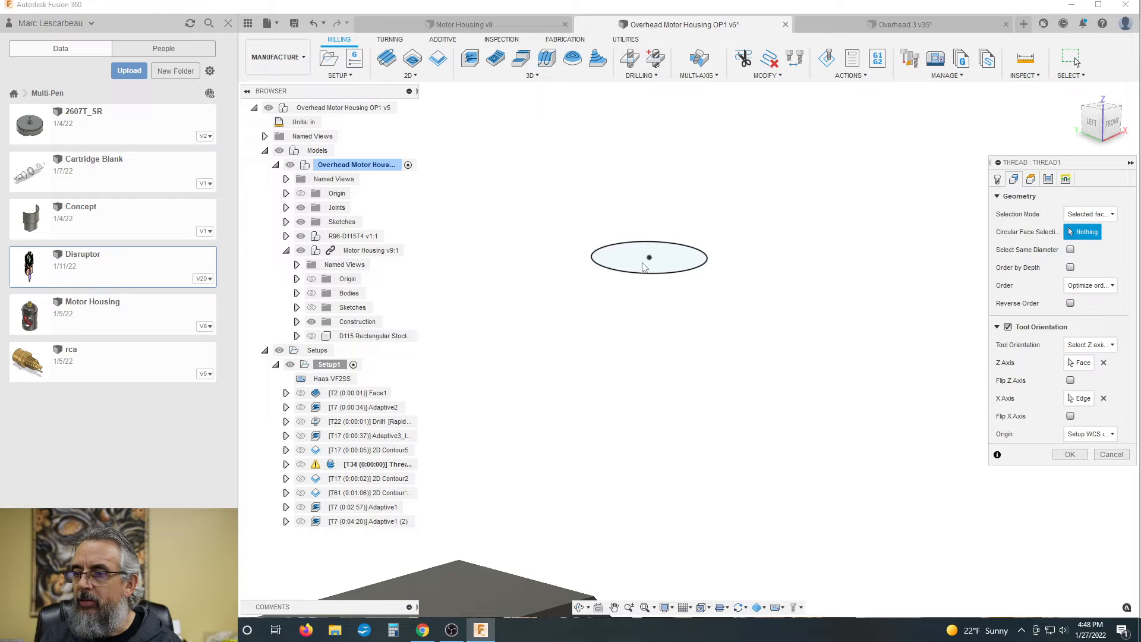
scroll(649, 250, down, 4)
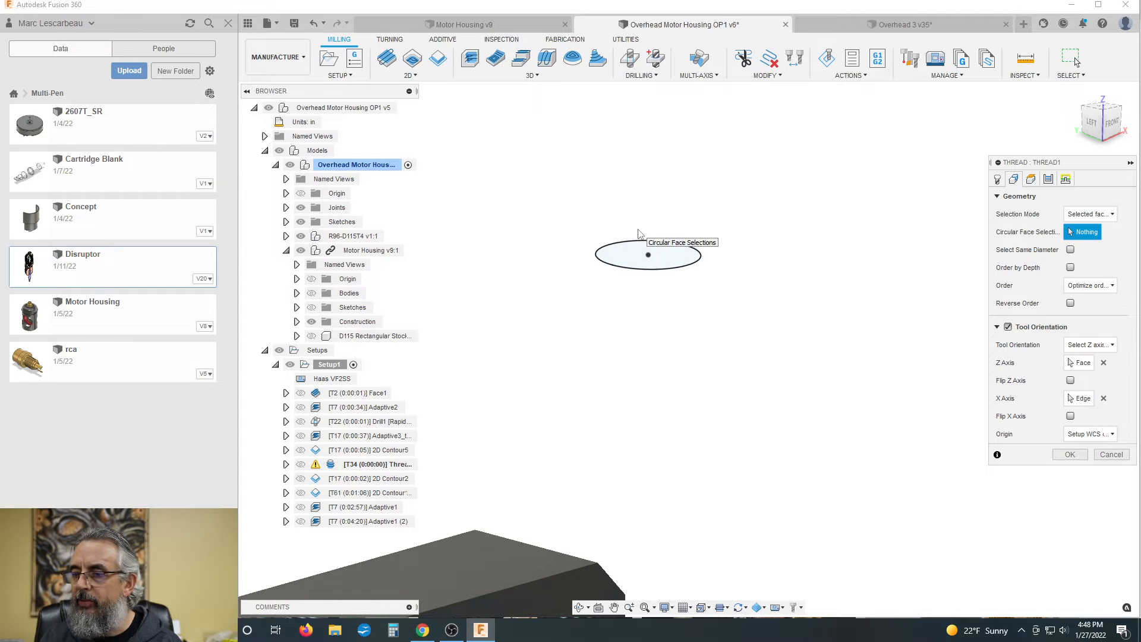
scroll(822, 301, down, 3)
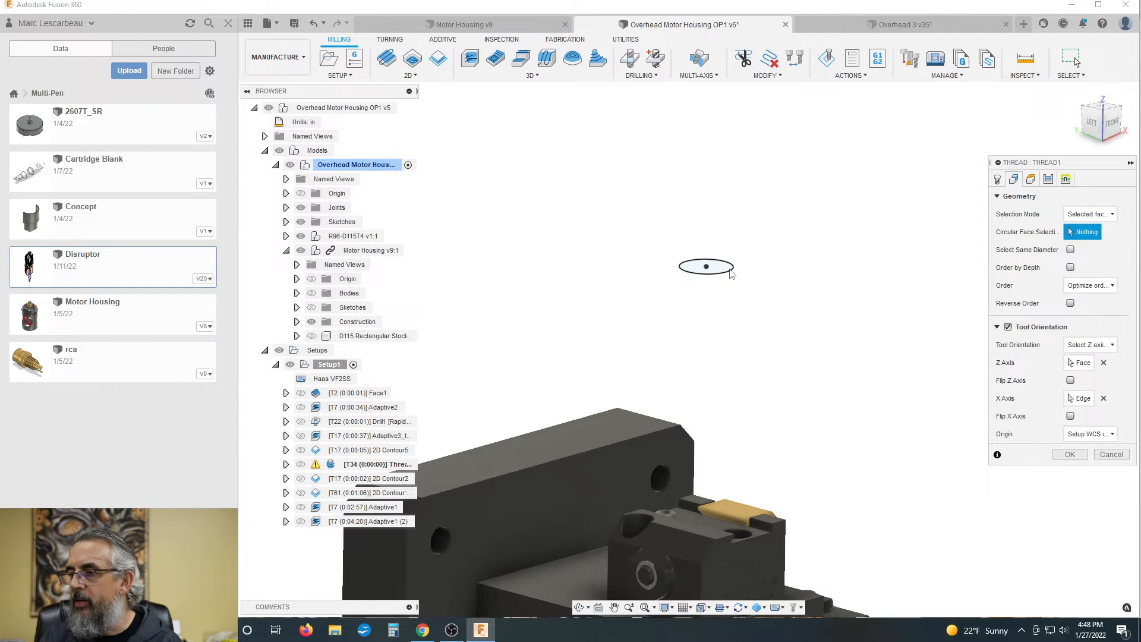
Close the Thread1 operation editor and deselect the operation
scroll(731, 273, down, 1)
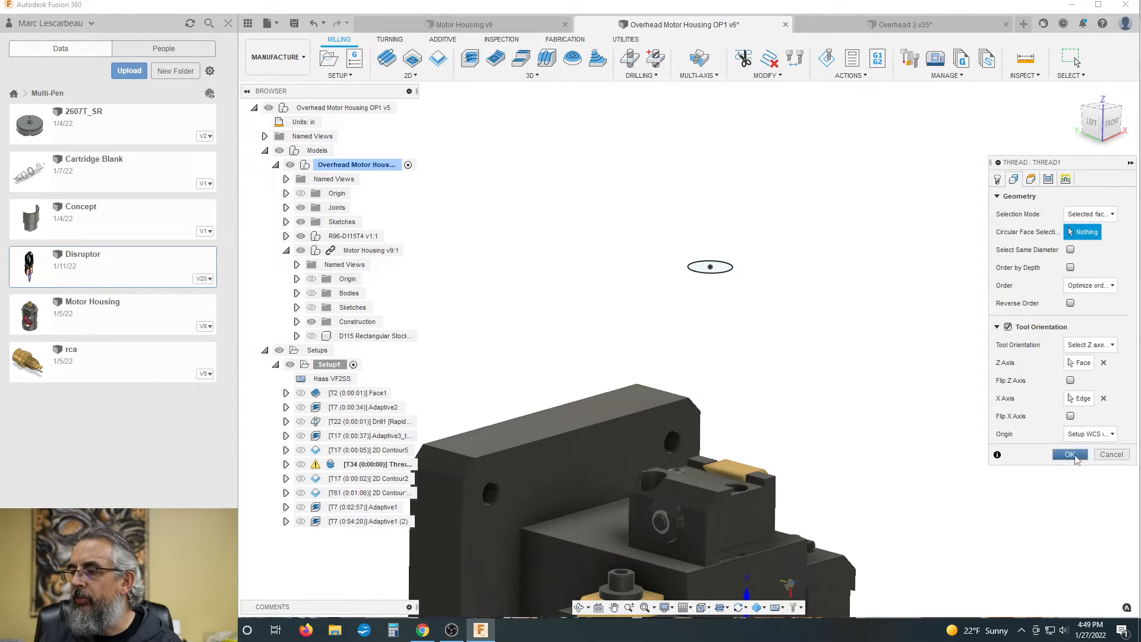
click(1070, 454)
scroll(492, 311, down, 2)
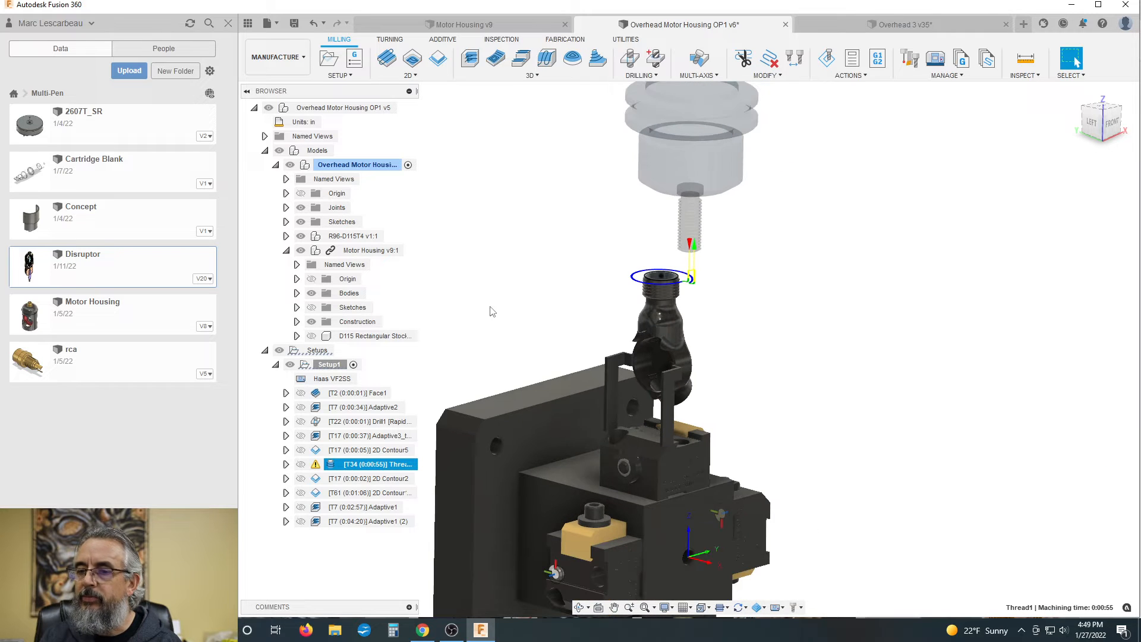
click(493, 213)
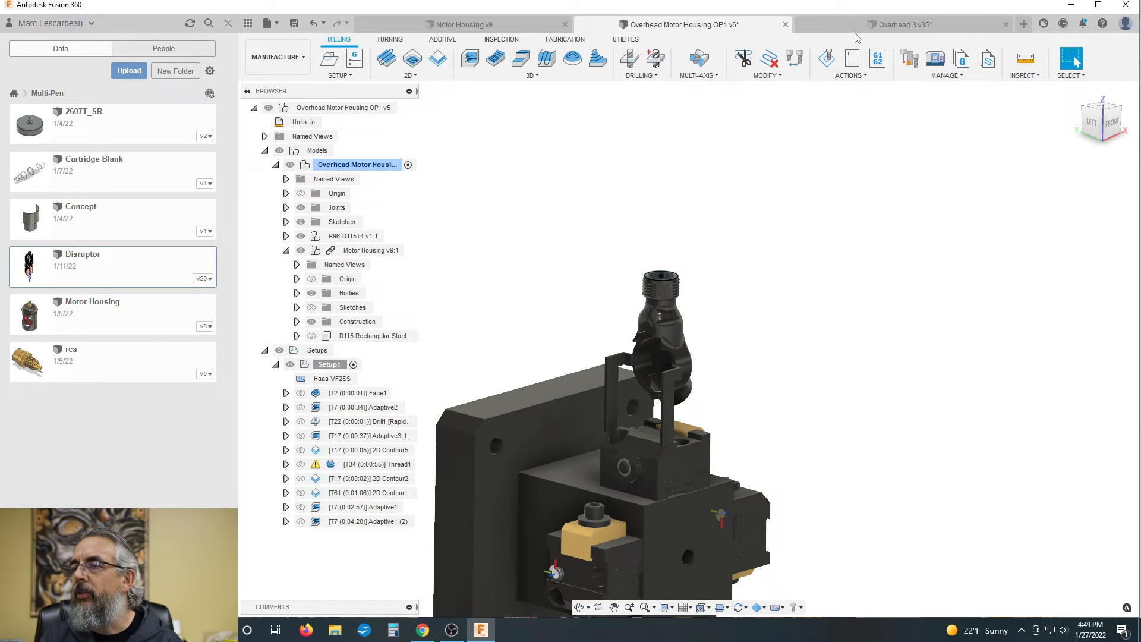
Switch to the Motor Housing design and start a sketch on the flat annular end face of the threaded neck
click(463, 24)
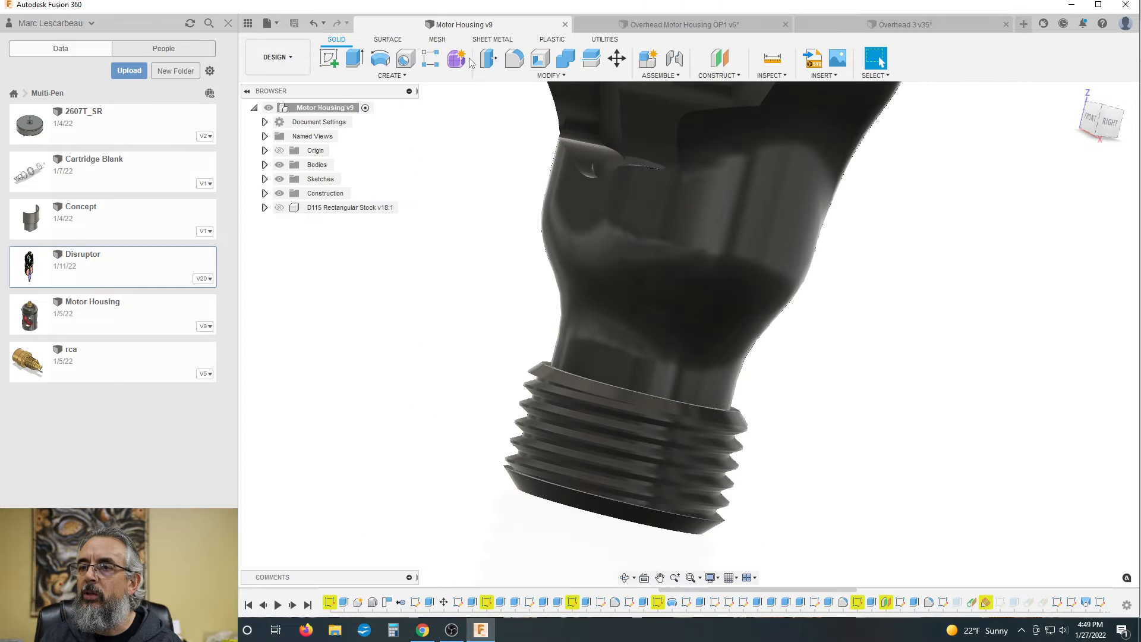
shift+middle_drag(582, 390, 658, 250)
scroll(659, 250, down, 3)
scroll(630, 308, up, 1)
scroll(506, 265, down, 3)
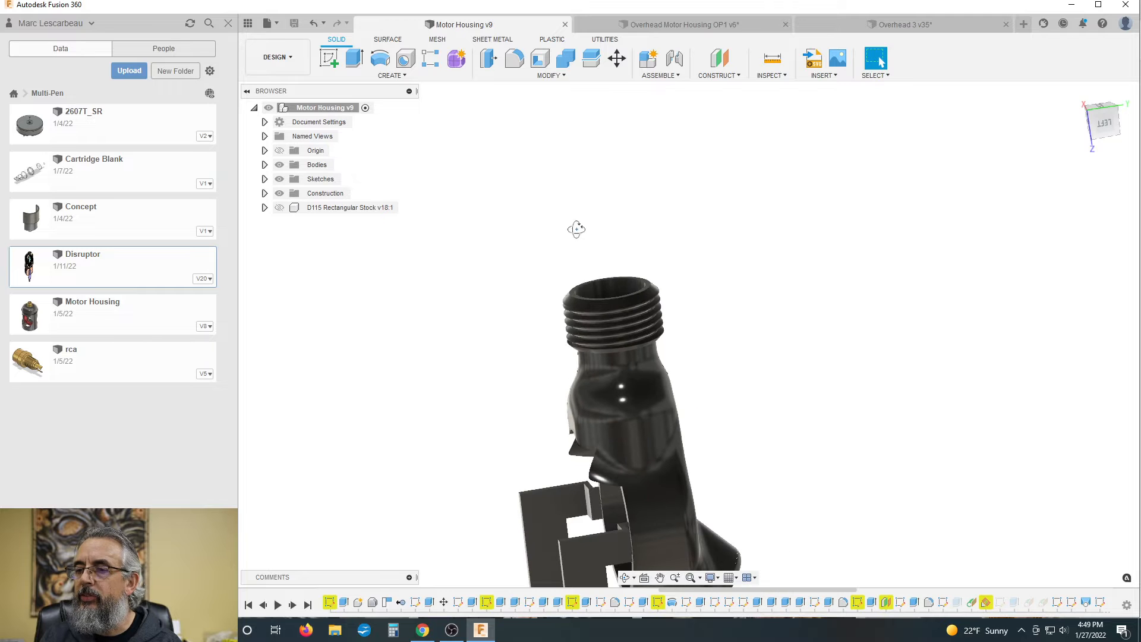
shift+middle_drag(576, 229, 593, 301)
scroll(593, 301, up, 5)
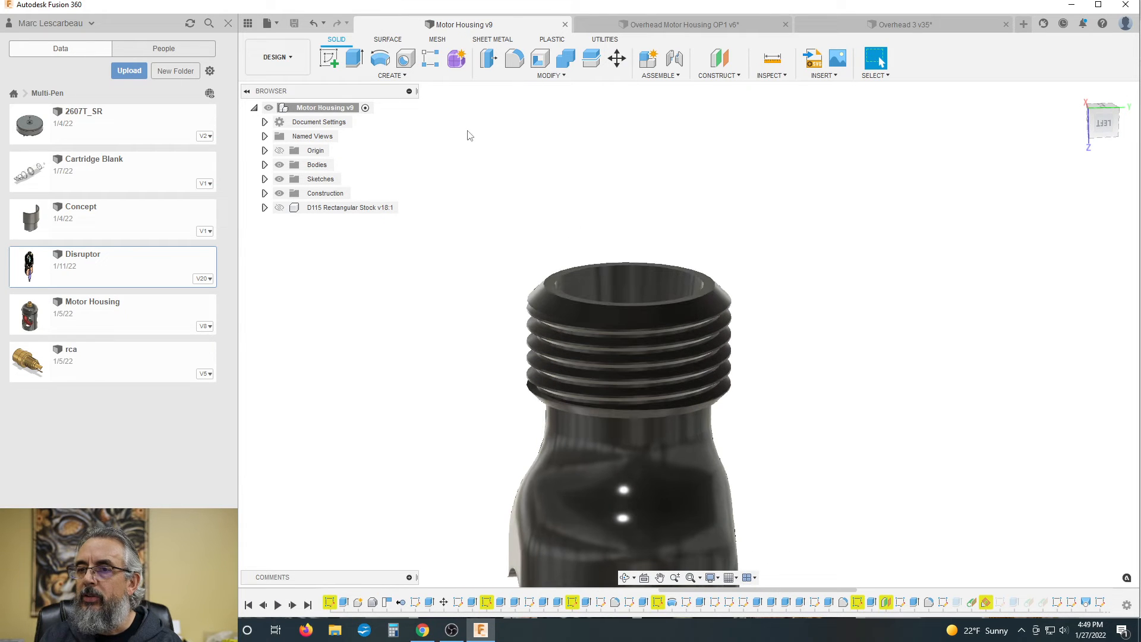
click(330, 57)
scroll(541, 300, up, 3)
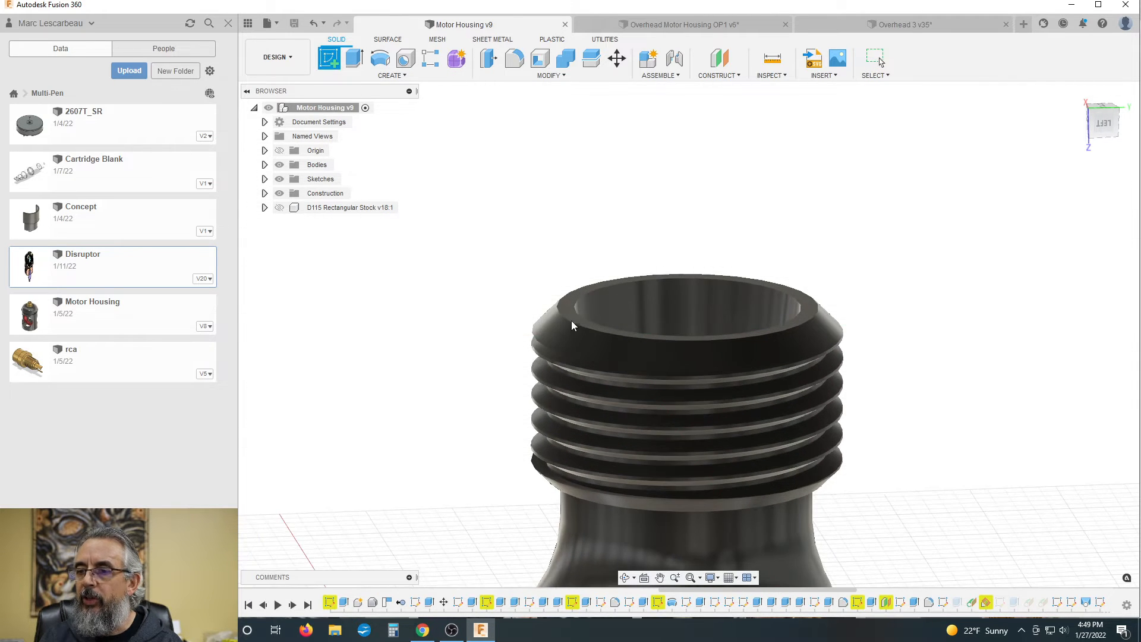
scroll(573, 315, up, 3)
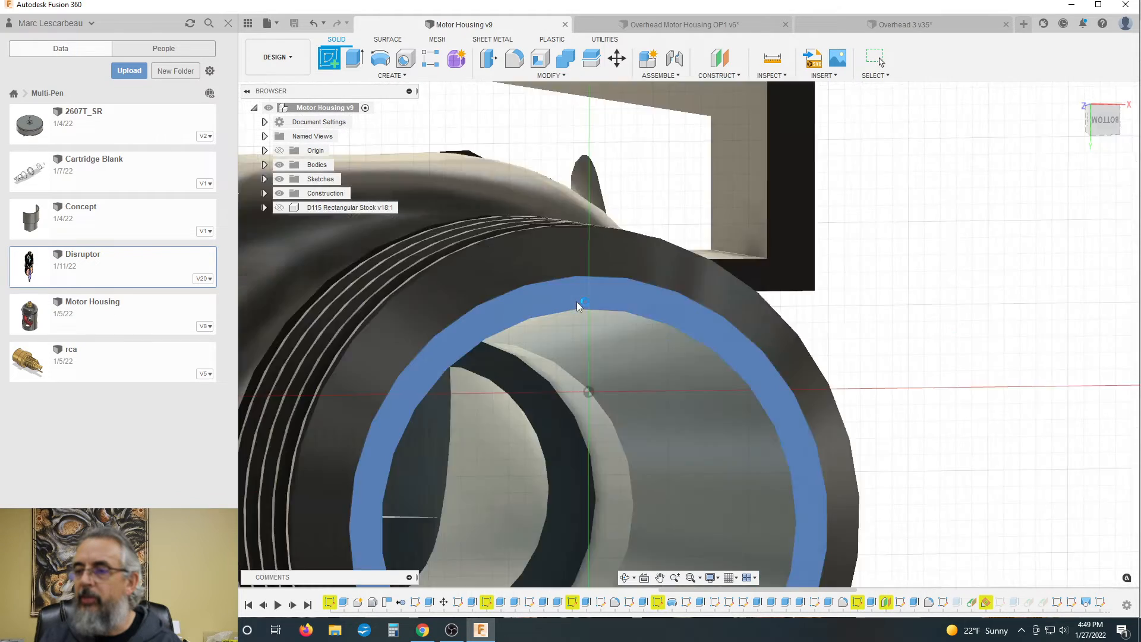
click(579, 306)
Draw a 16 mm diameter circle centred on the neck's bore and finish the sketch
click(379, 58)
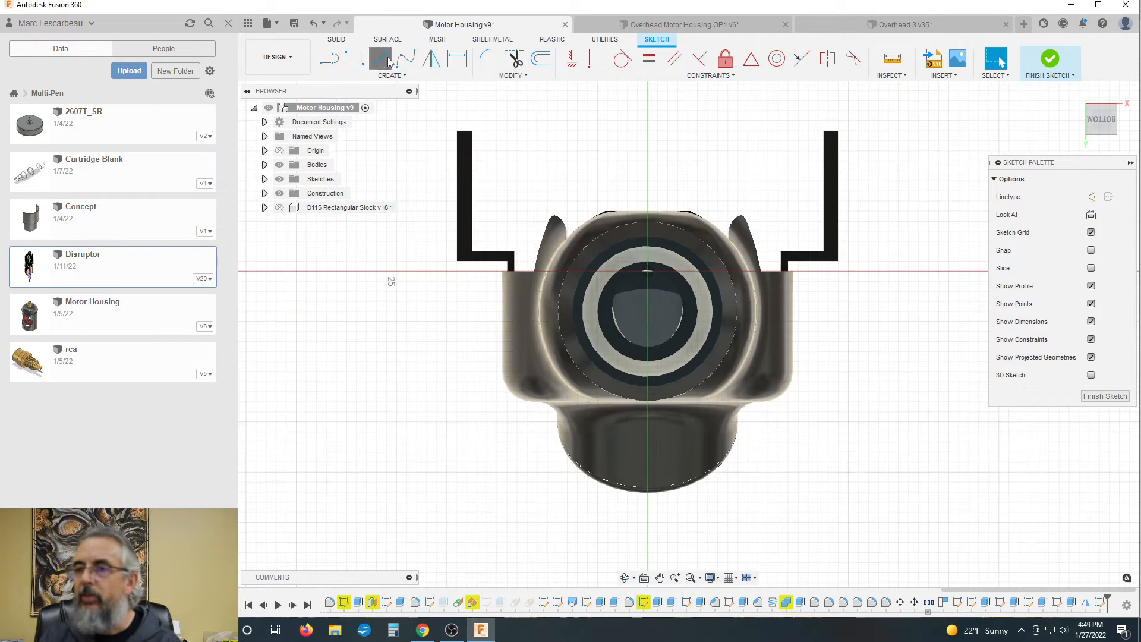
scroll(662, 322, up, 3)
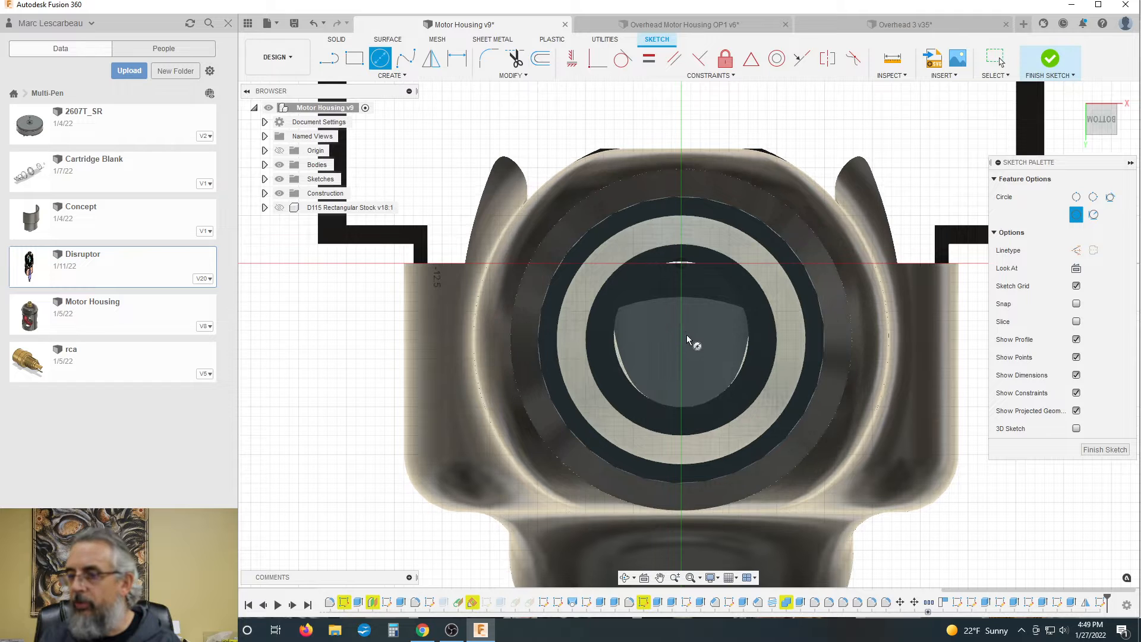
click(682, 340)
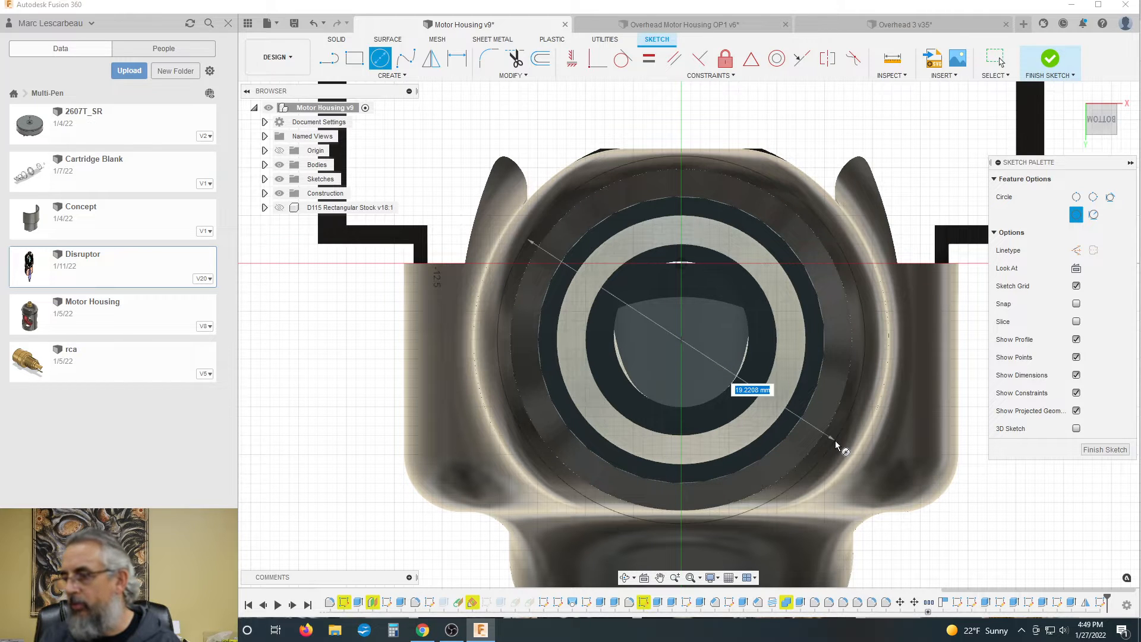
text(16)
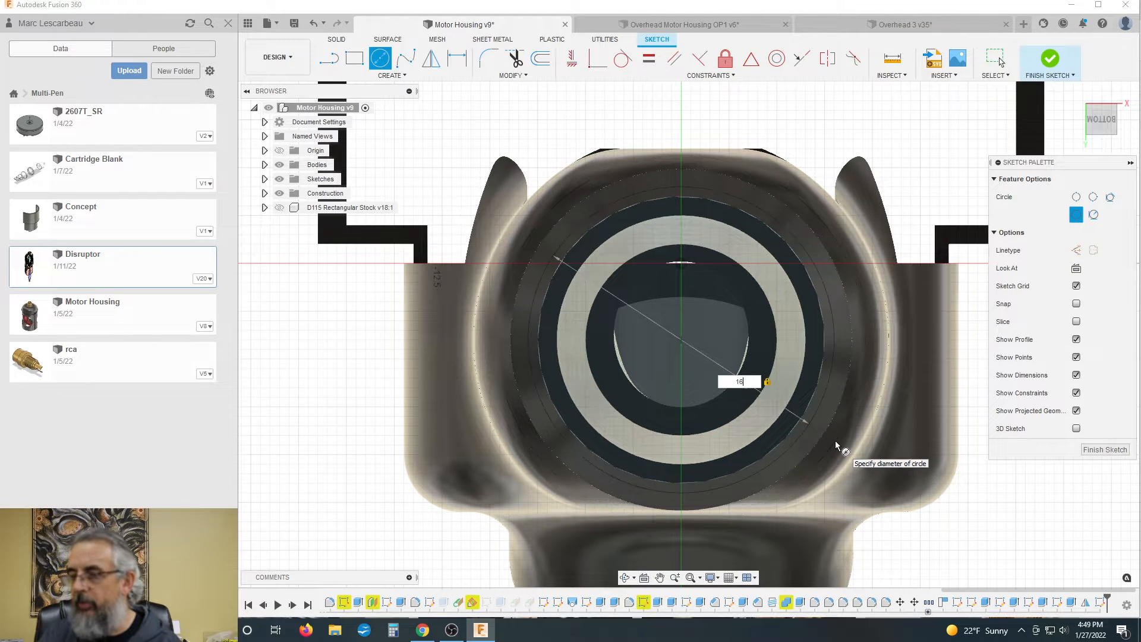
key(Return)
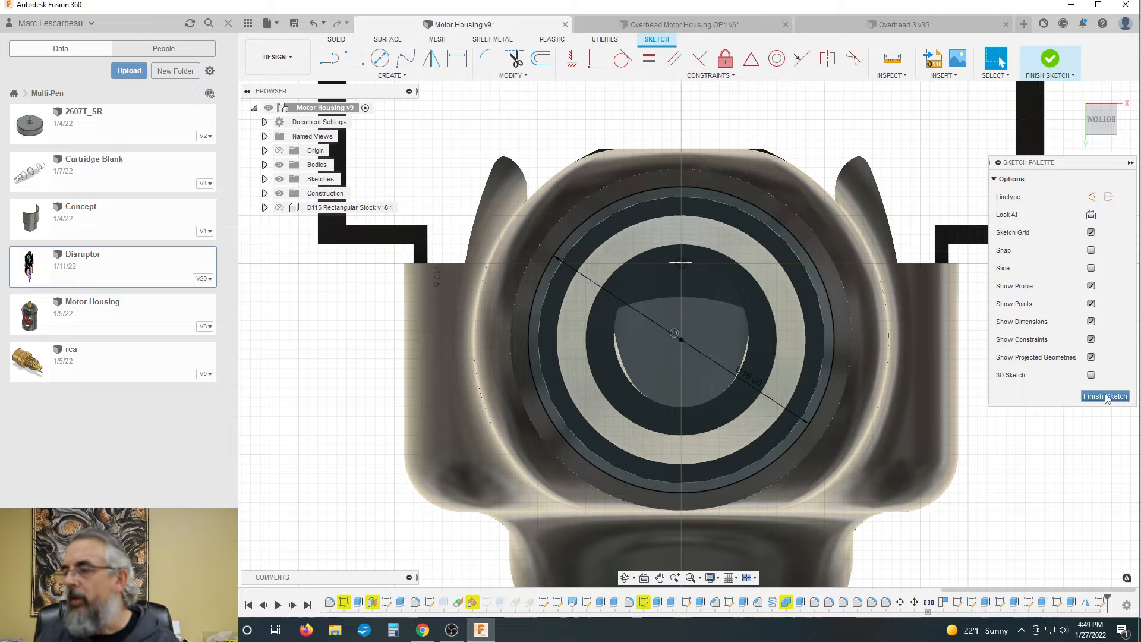
click(1104, 396)
Save the Motor Housing design as a new version with the default description
scroll(558, 413, down, 5)
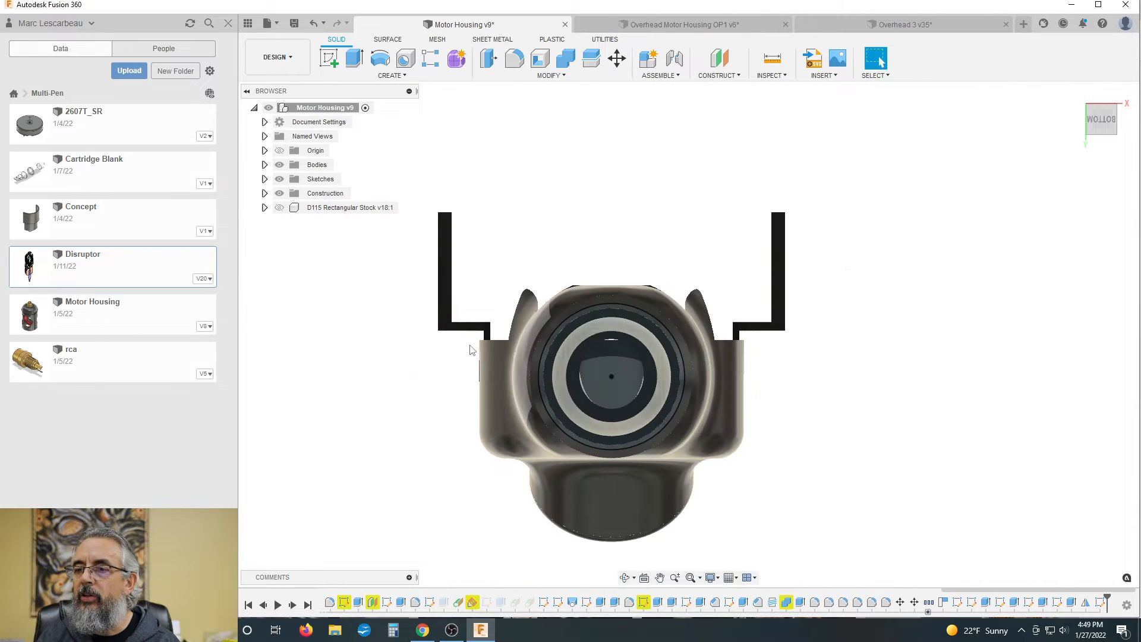
shift+middle_drag(494, 291, 424, 177)
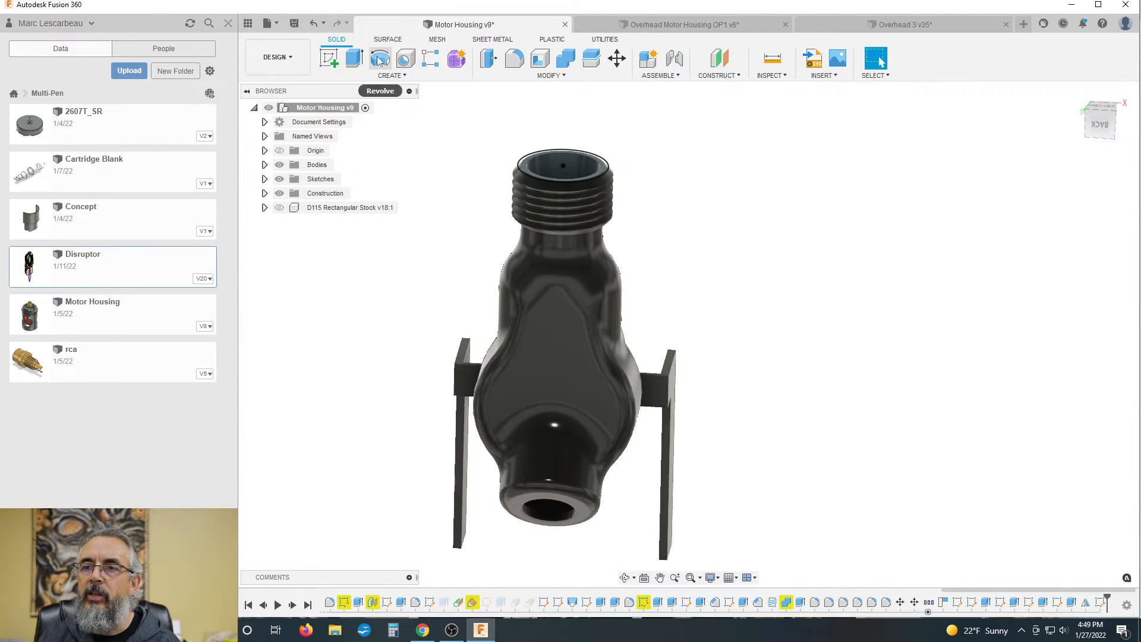
key(ctrl+s)
key(Return)
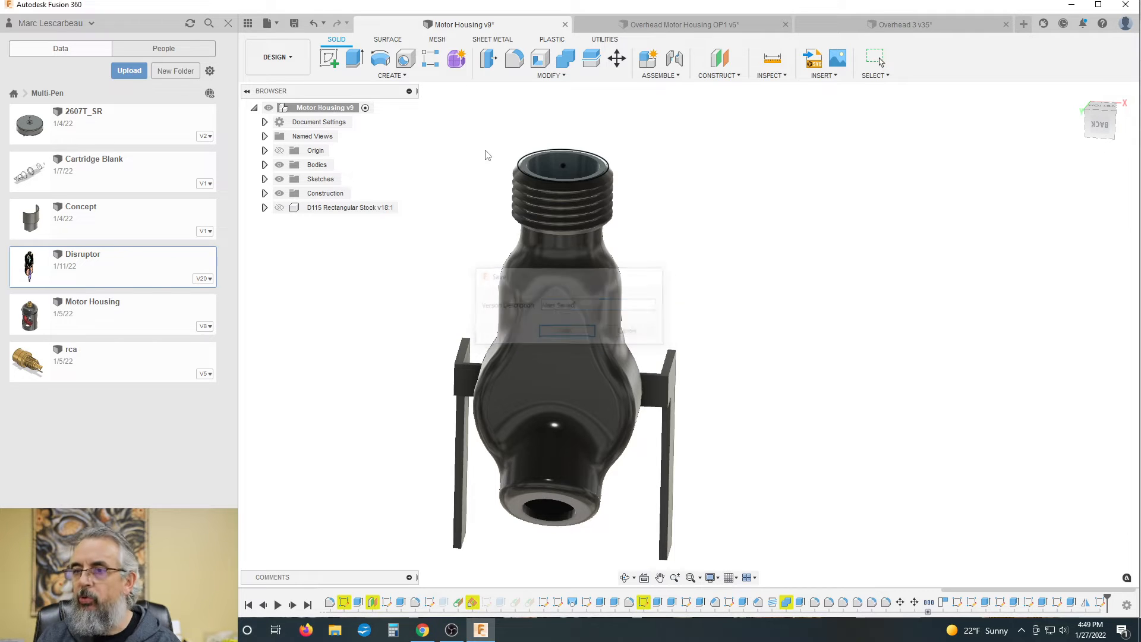
Return to the Overhead Motor Housing OP1 document and update all out-of-date references, including the Motor Housing
click(652, 25)
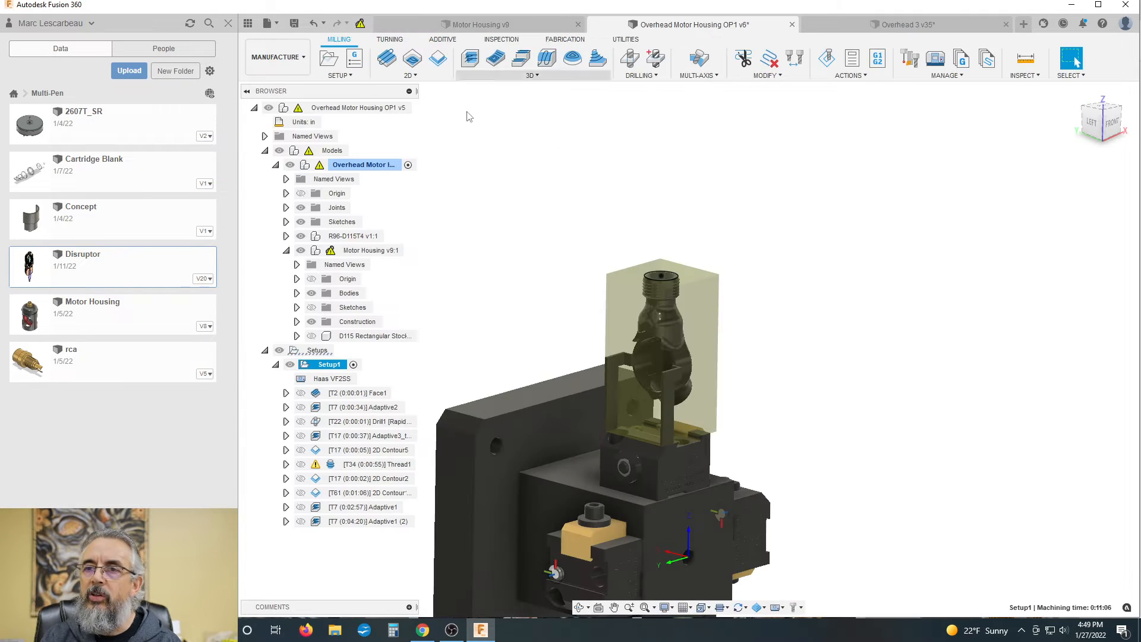
click(360, 23)
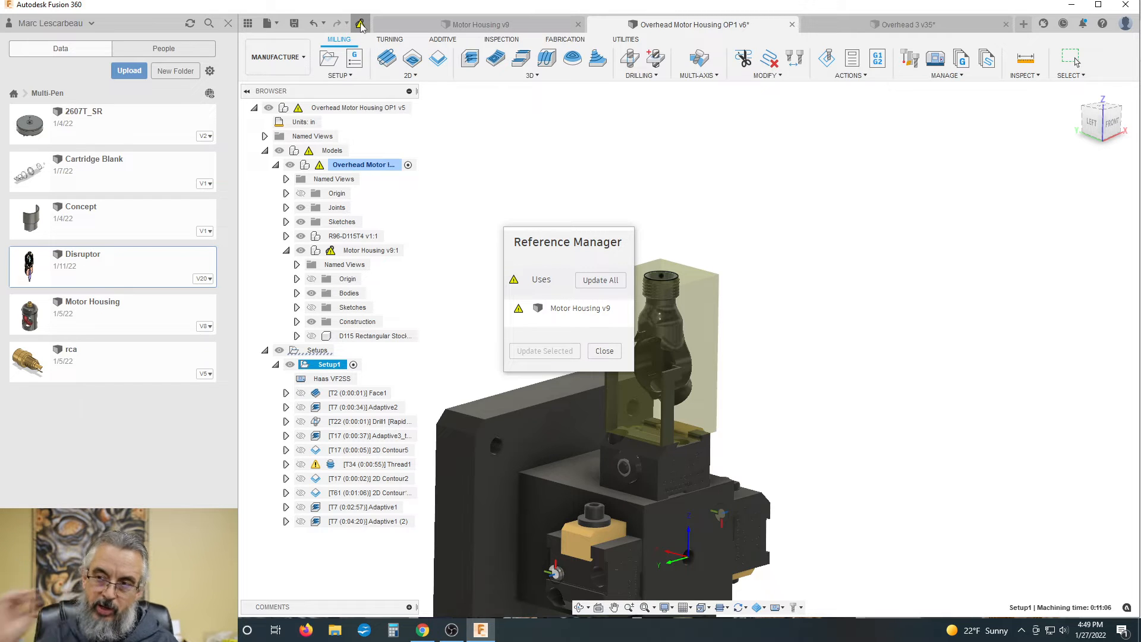
click(590, 278)
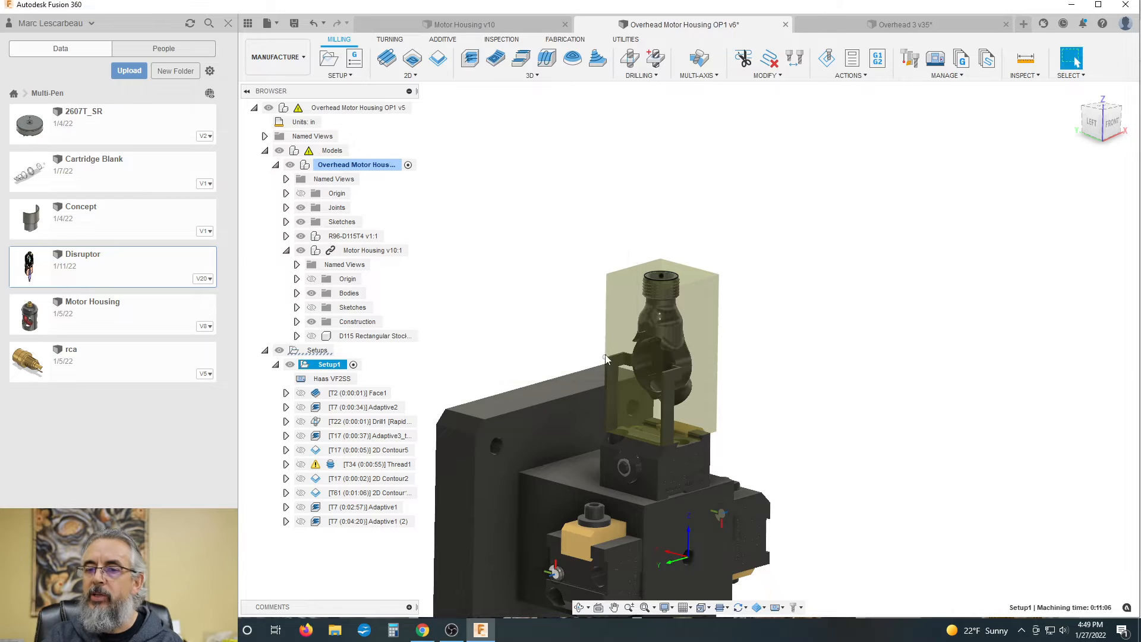
click(504, 251)
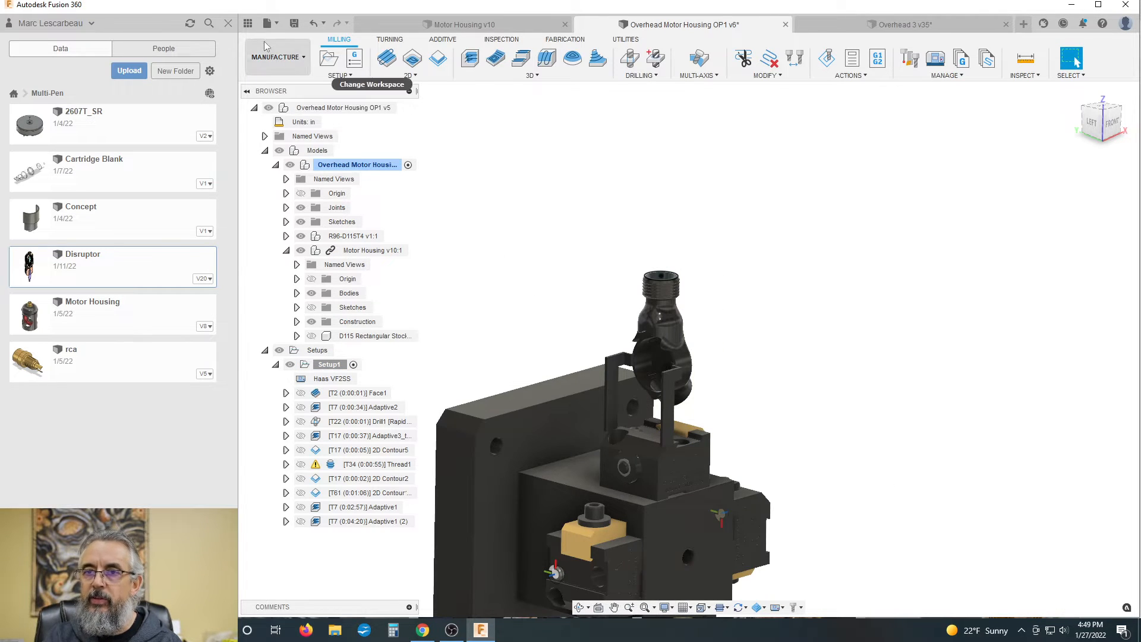
Switch OP1 to the Design workspace and delete the last sketch from its timeline
click(277, 58)
click(264, 86)
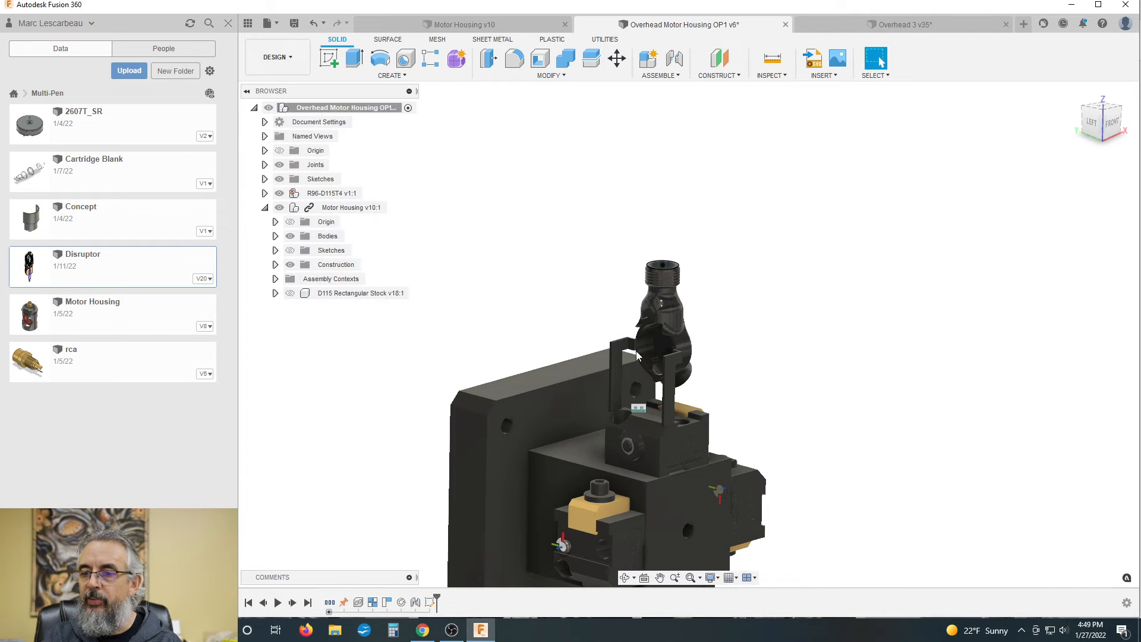
click(430, 603)
key(Delete)
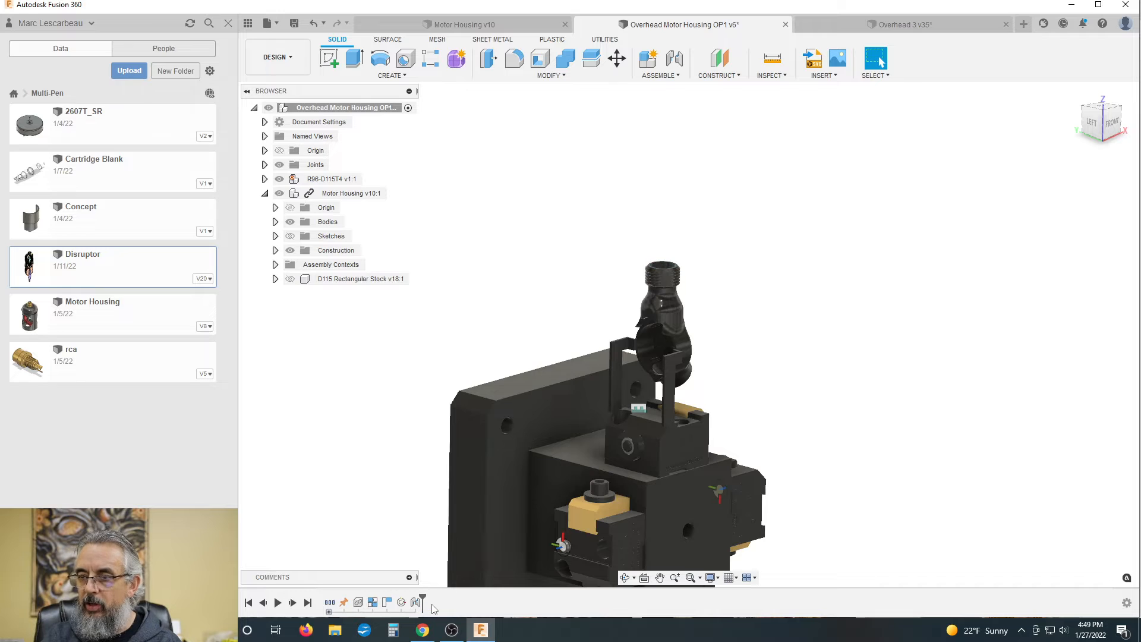
Return to the Manufacture workspace and reopen the Thread1 operation for editing
click(276, 57)
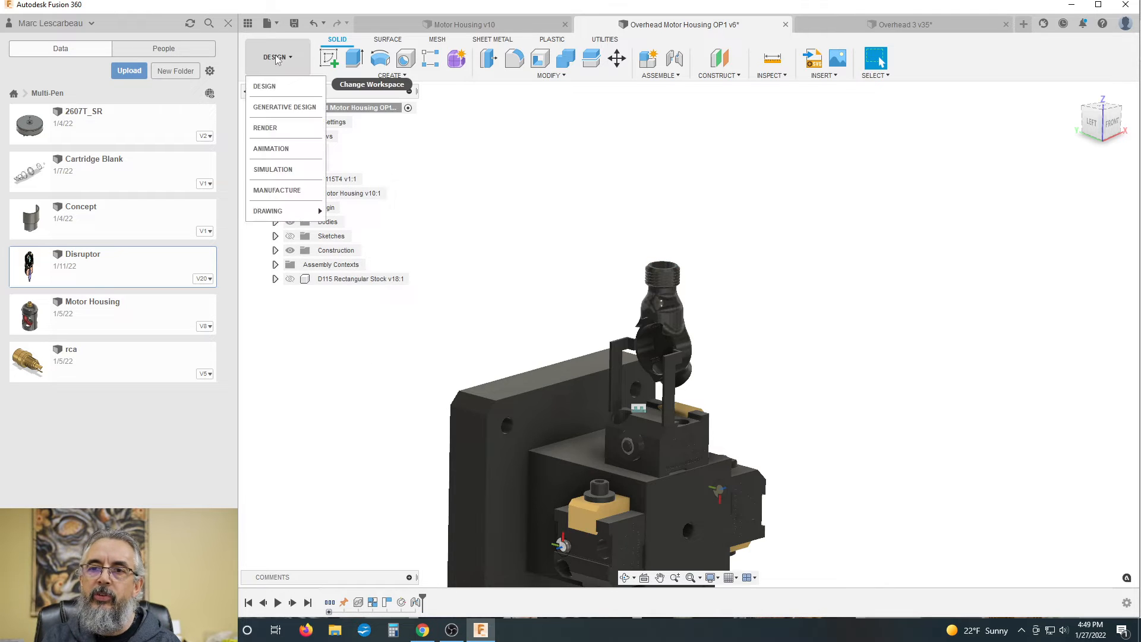
mouse_move(289, 213)
click(283, 192)
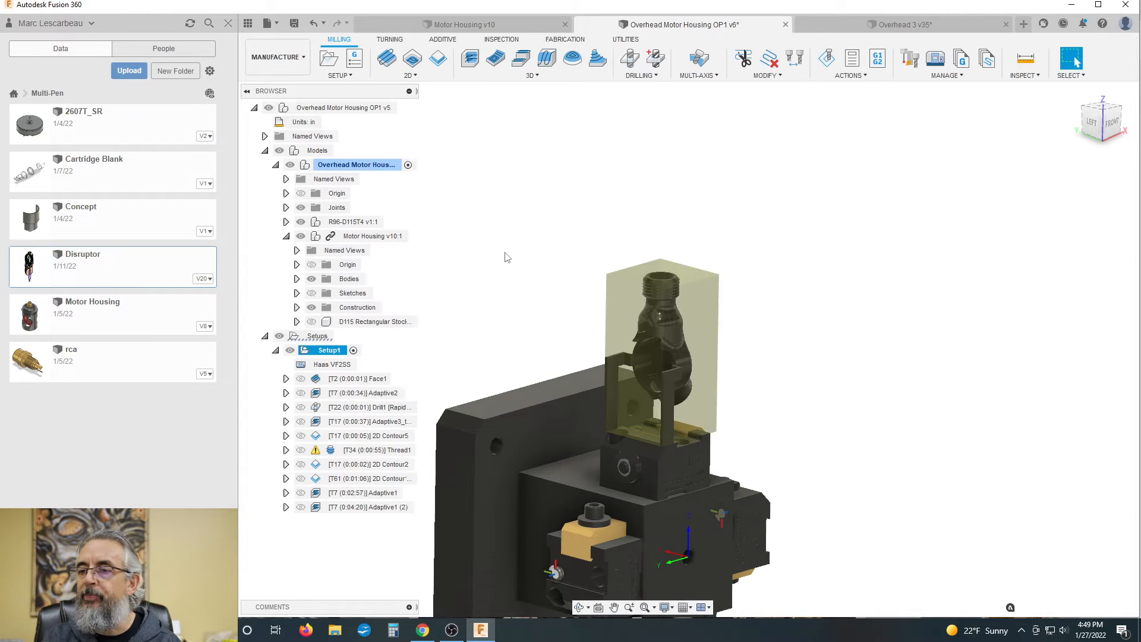
click(332, 450)
double_click(333, 450)
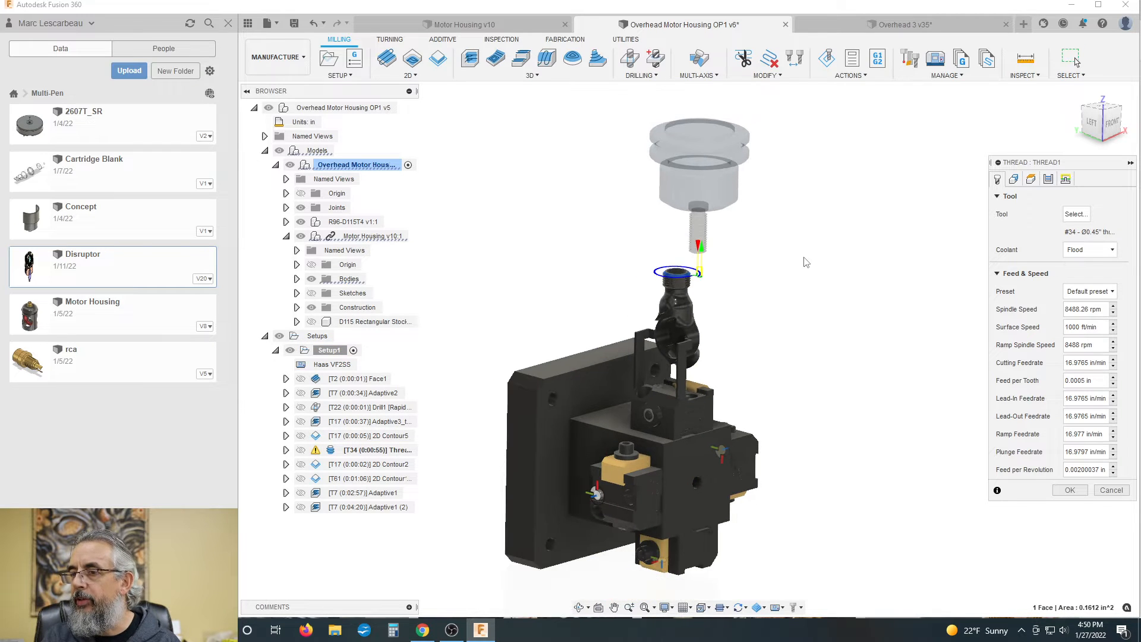
scroll(674, 274, up, 10)
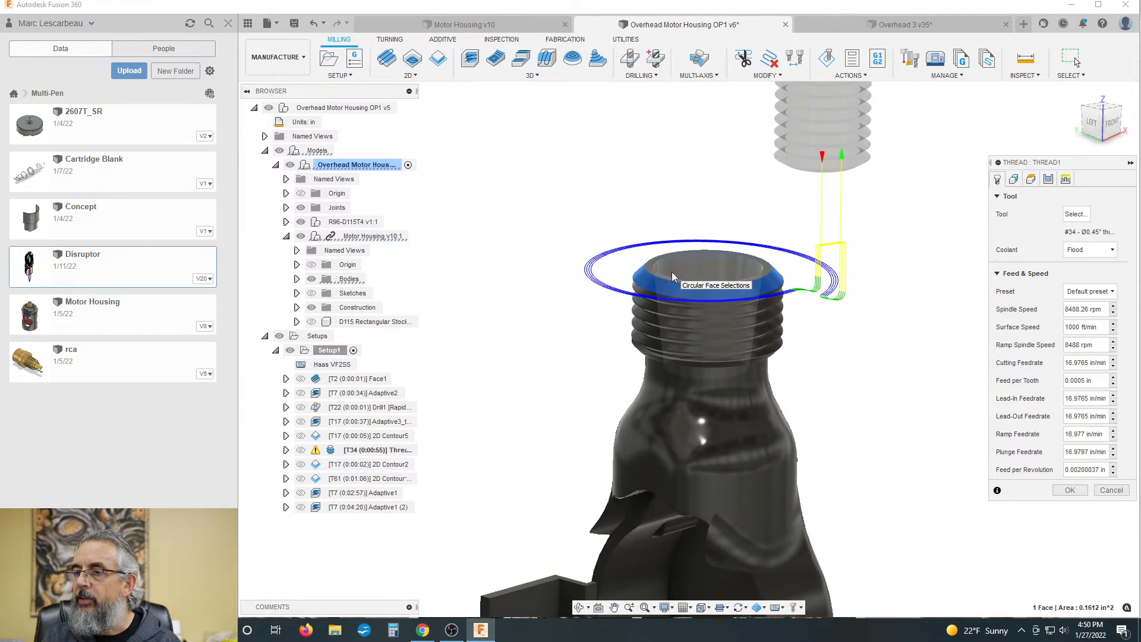
Show the Motor Housing component's sketches and try to pick the new rim circle in Thread1's geometry settings
click(311, 293)
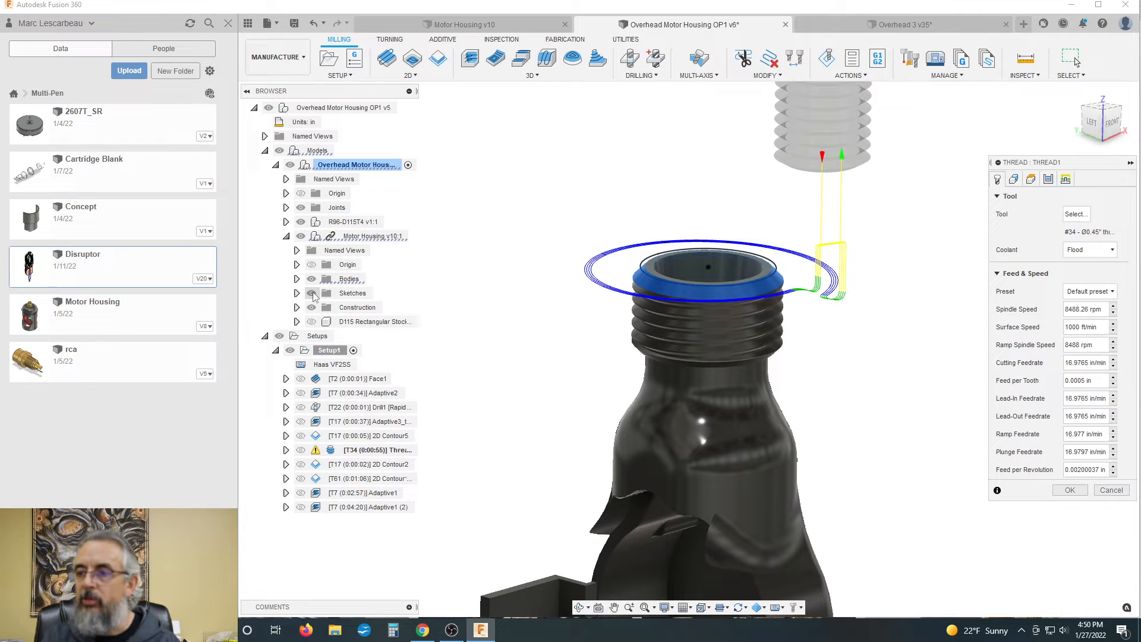
click(1014, 179)
scroll(774, 266, up, 8)
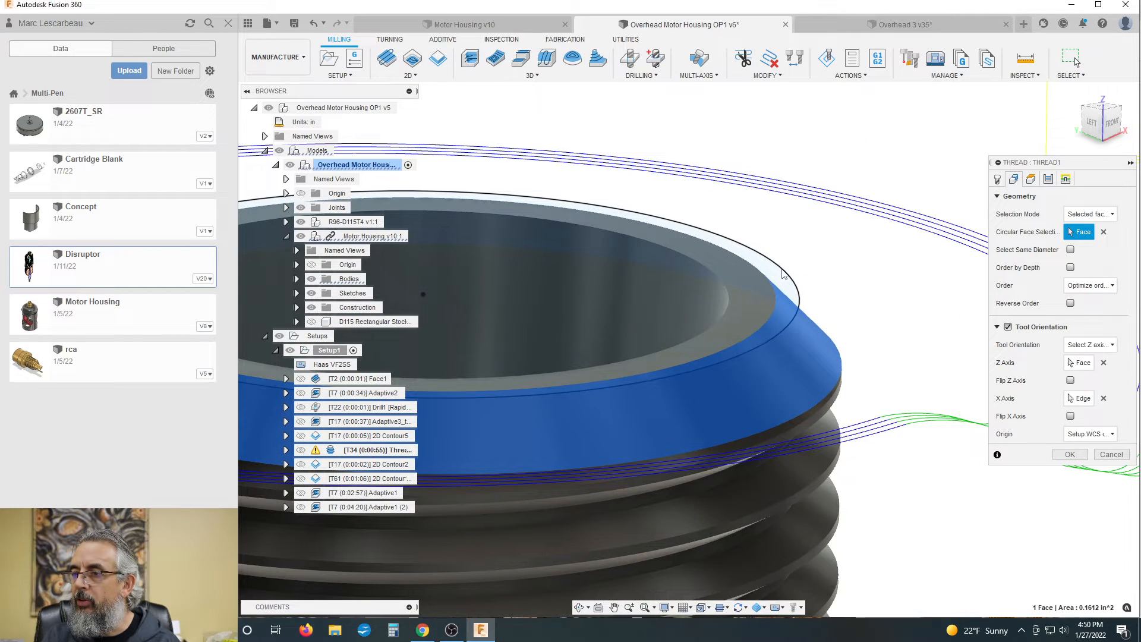
scroll(844, 248, down, 2)
scroll(844, 248, down, 5)
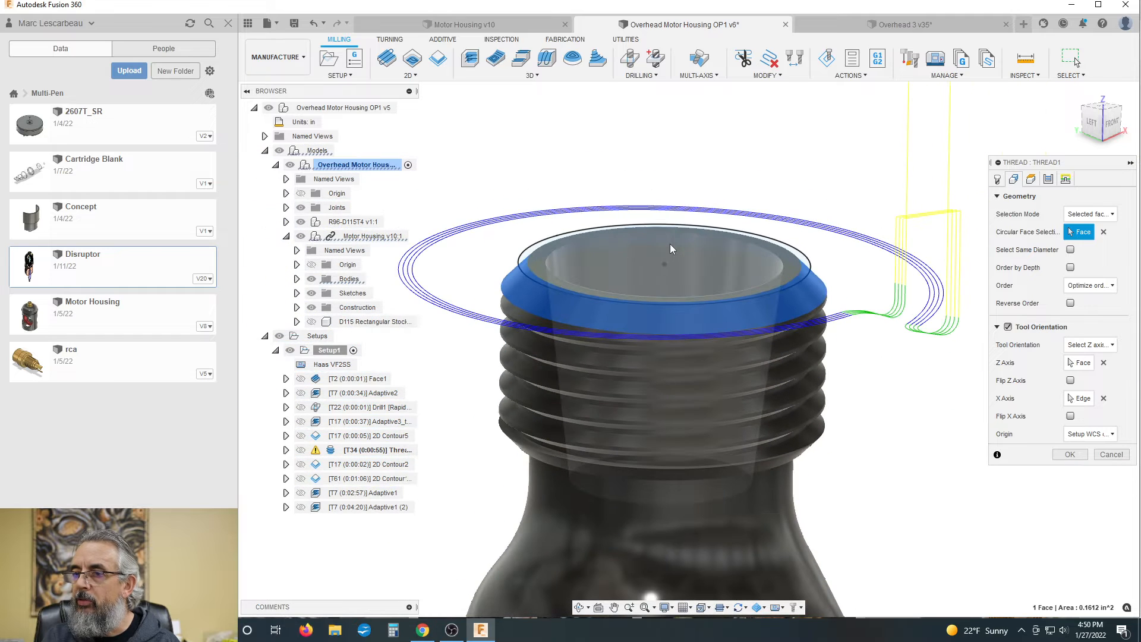
scroll(527, 254, down, 3)
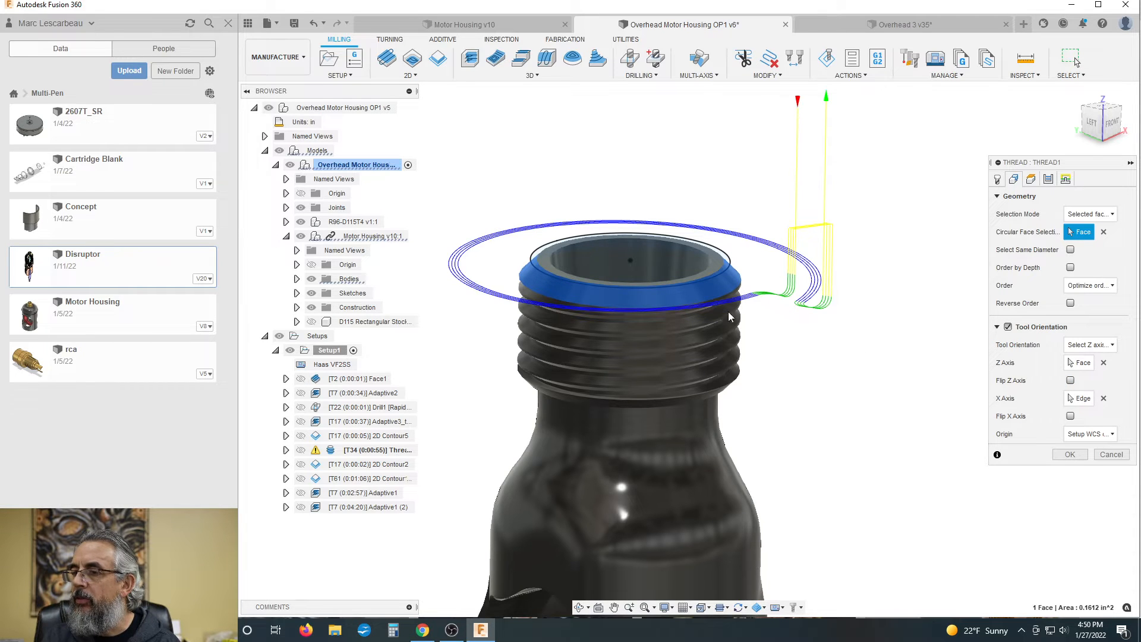
scroll(715, 301, up, 3)
scroll(783, 302, down, 3)
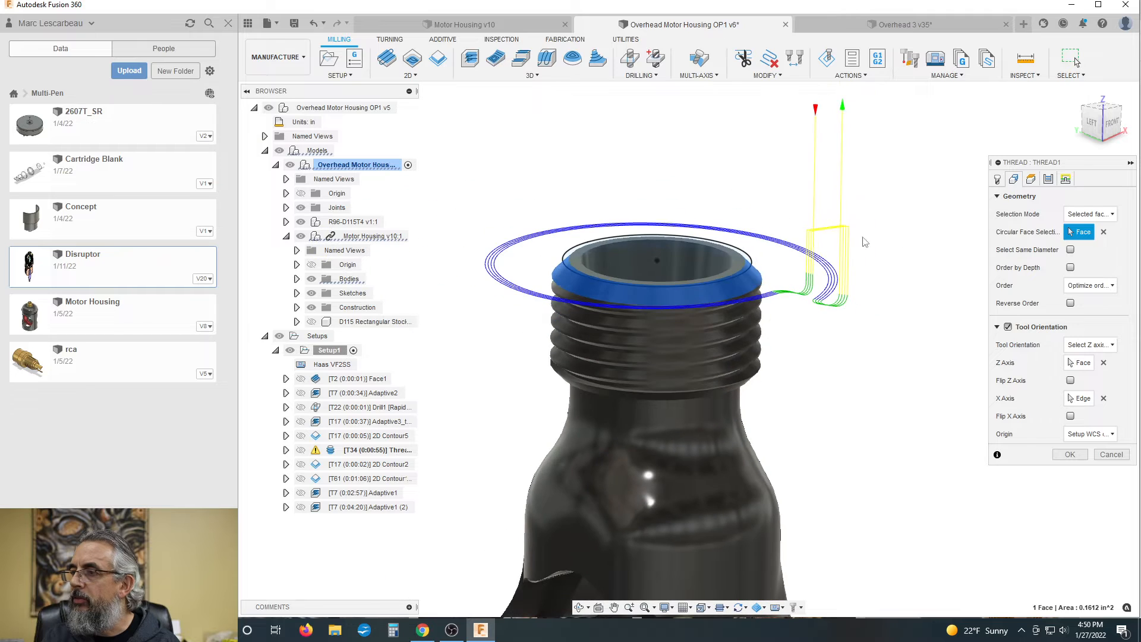
Clear Thread1's circular face selection and change its geometry selection mode to Diameter range
click(1103, 232)
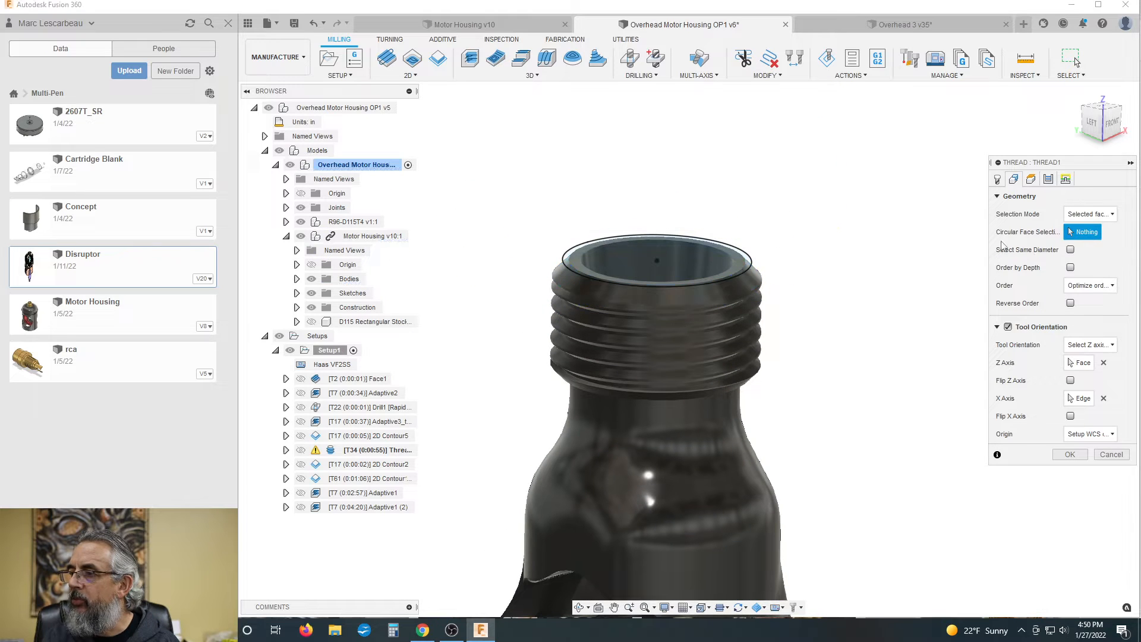
scroll(759, 263, up, 3)
scroll(759, 263, up, 2)
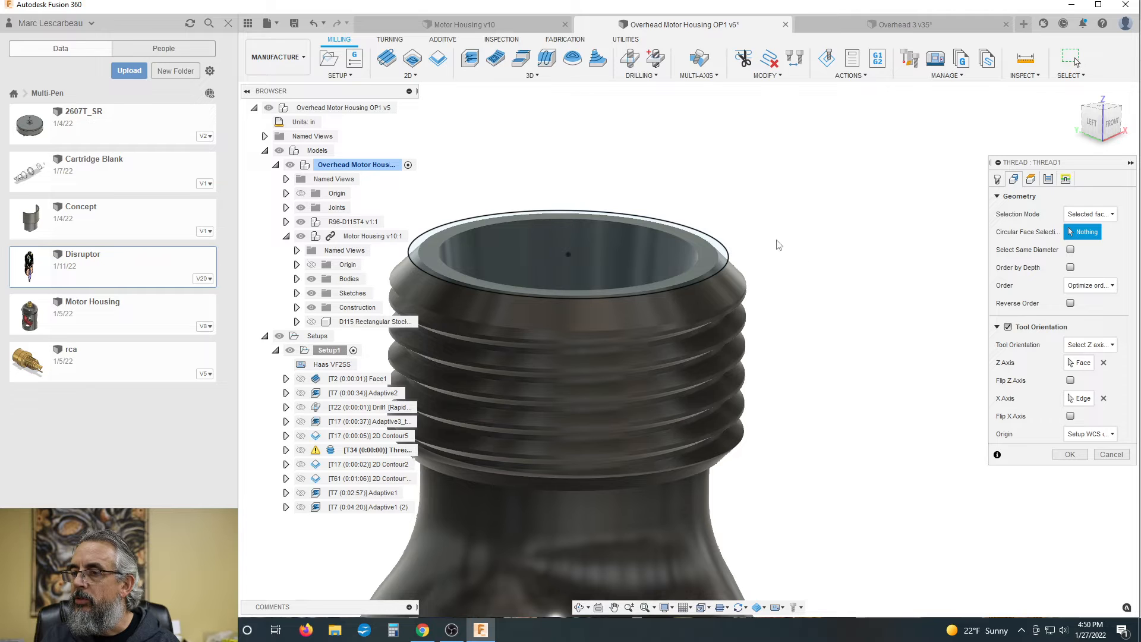
scroll(848, 241, down, 2)
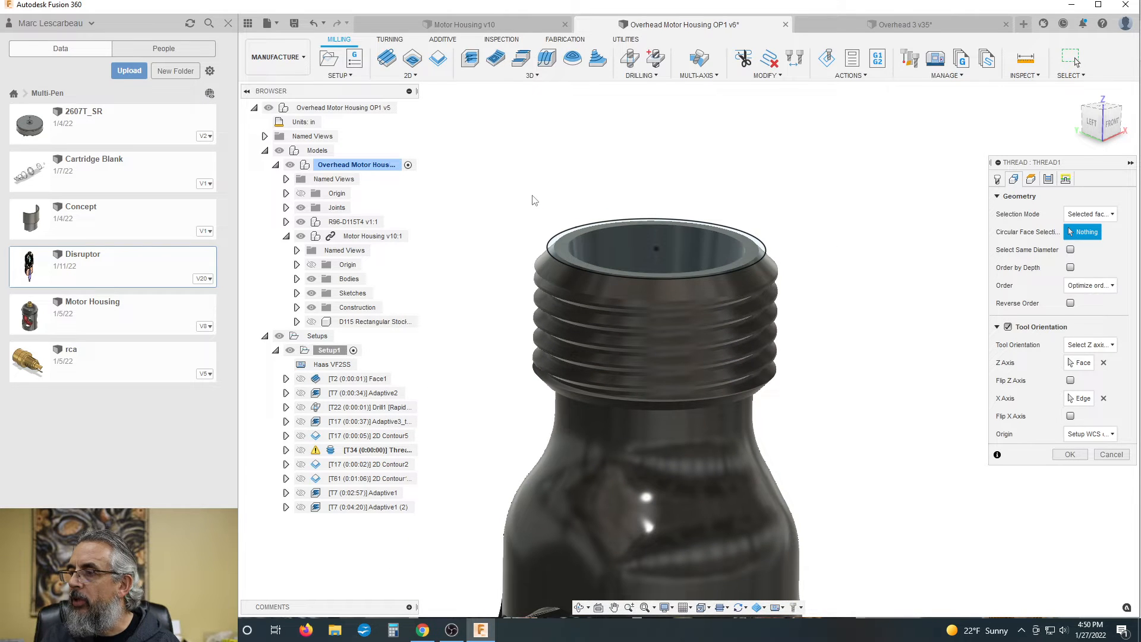
click(1106, 213)
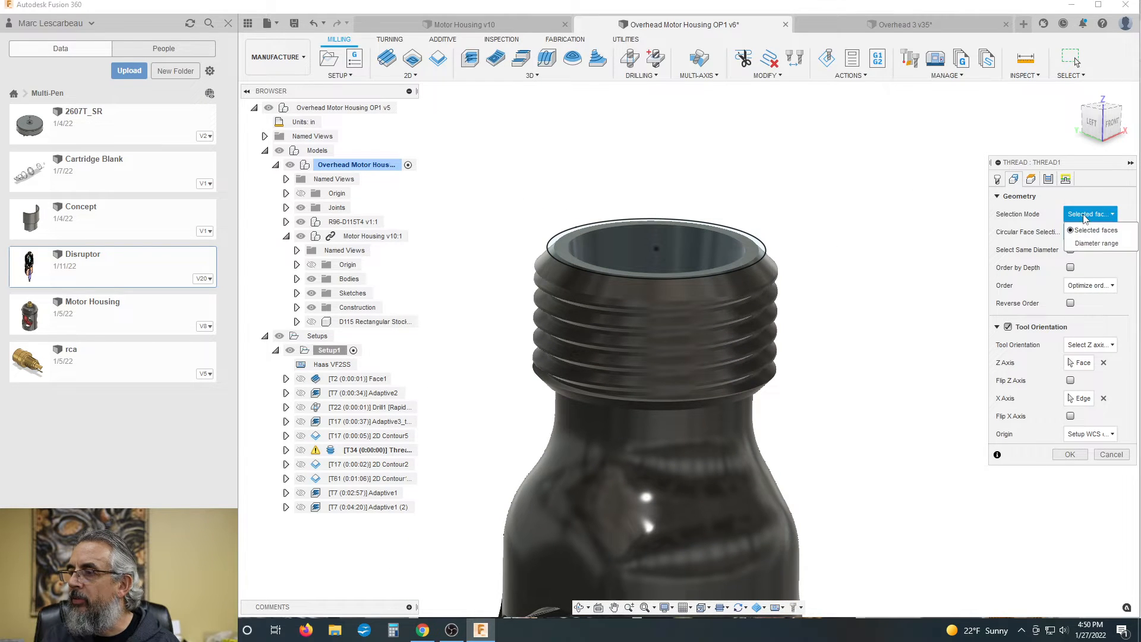
click(1093, 243)
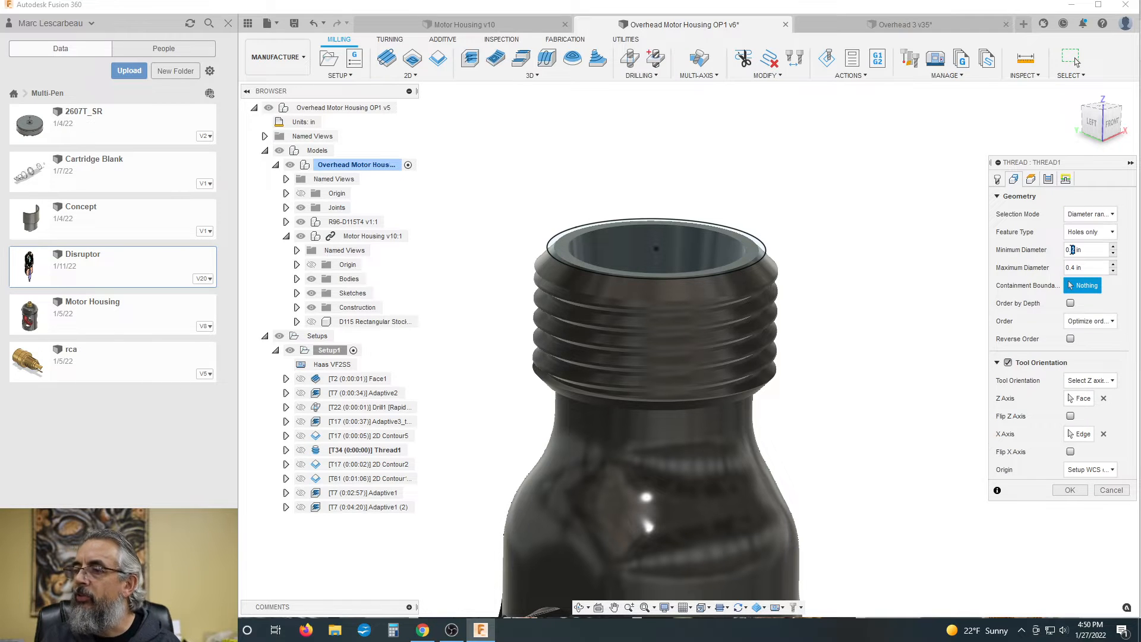
Set Thread1's minimum diameter to 16 mm and maximum diameter to 18 mm
double_click(1071, 249)
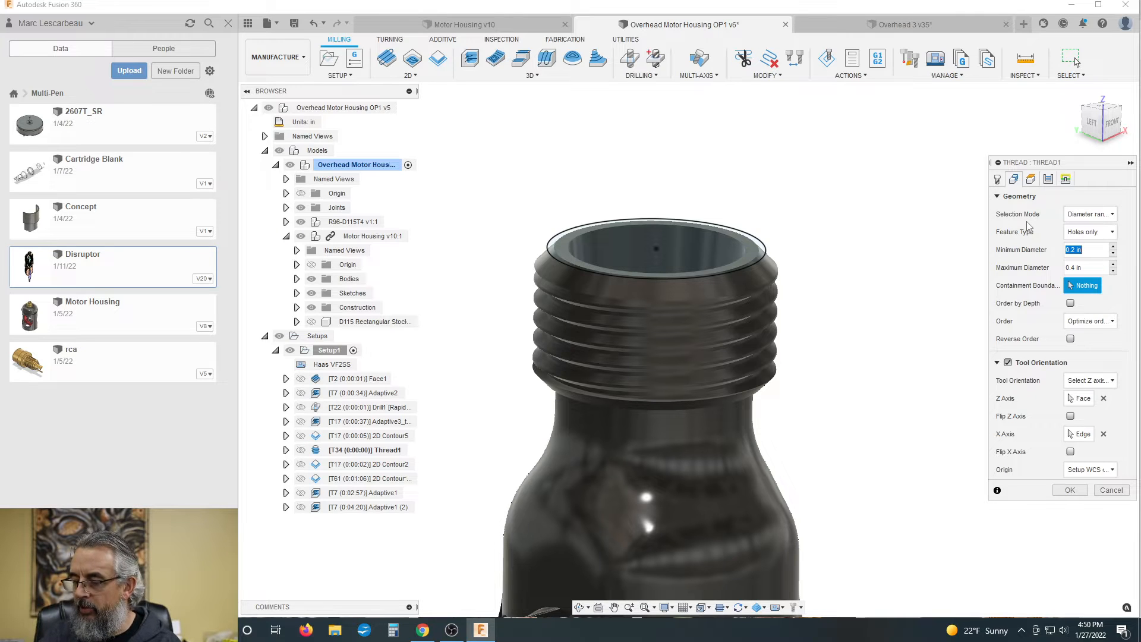
text(16mm)
key(Tab)
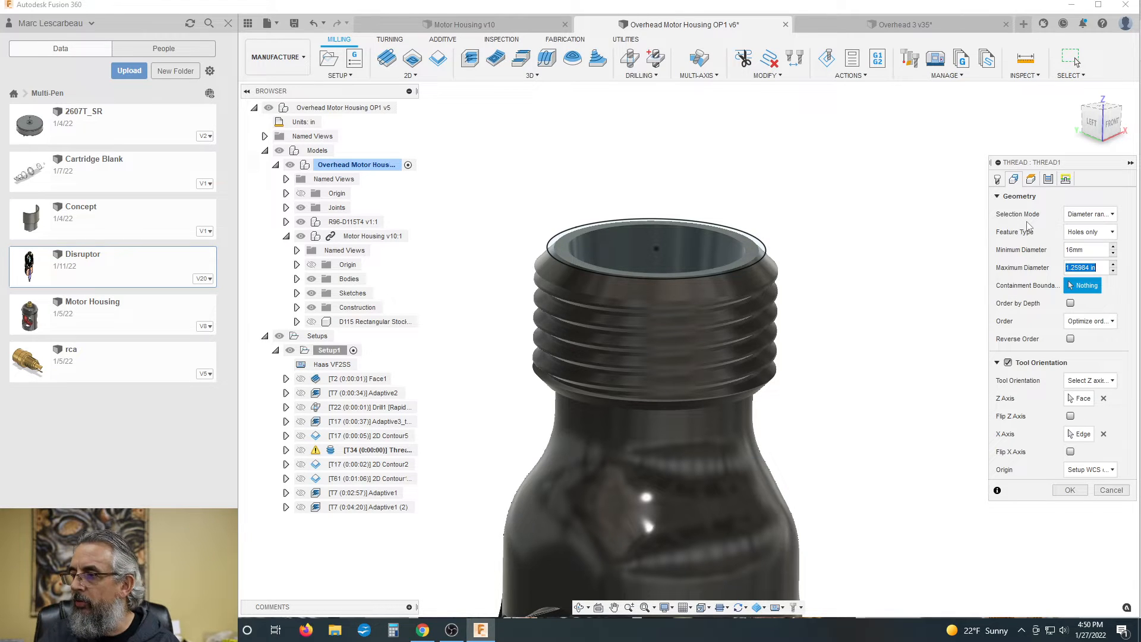
text(18)
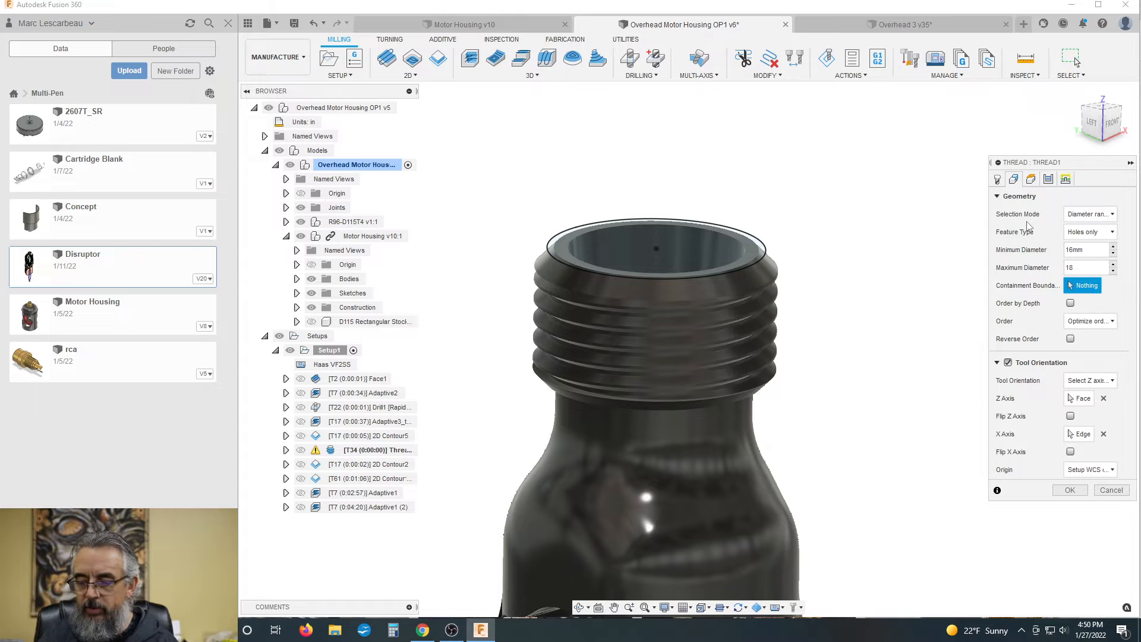
text(mm)
key(shift+Tab)
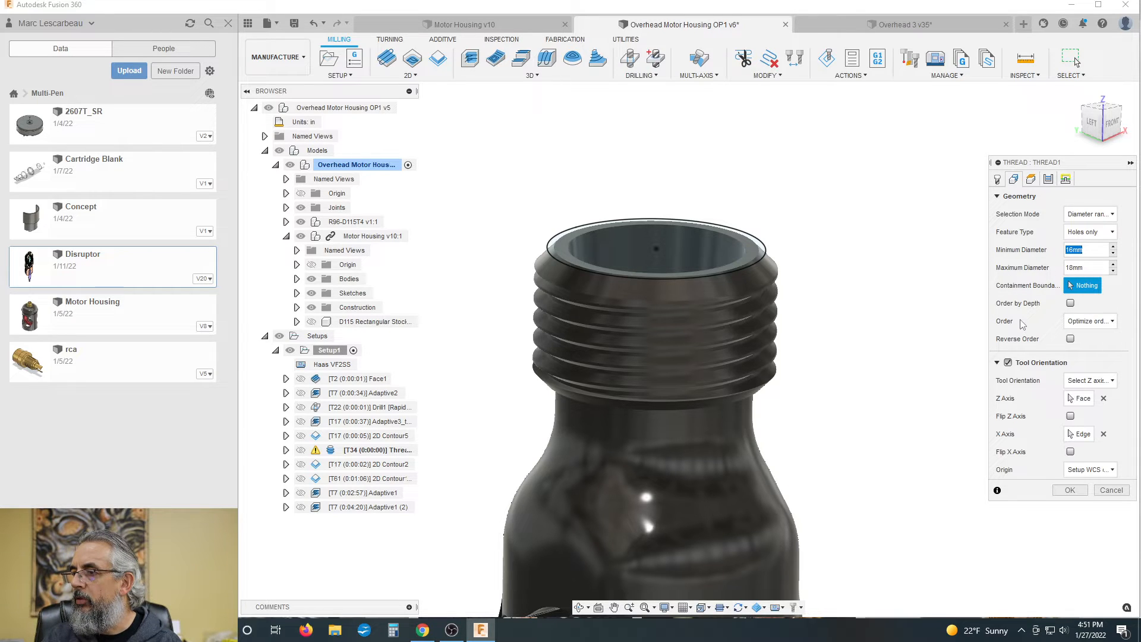
Reference Thread1's bottom height to the neck edge below the threads with a 0.5 mm offset, and apply the operation
click(1031, 179)
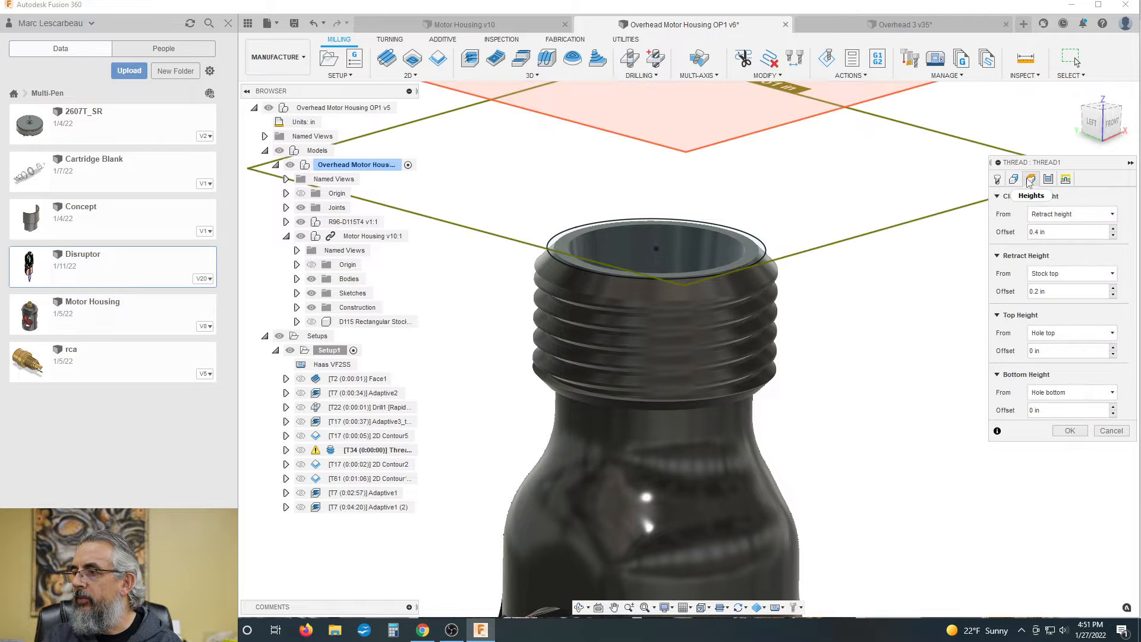
click(1070, 392)
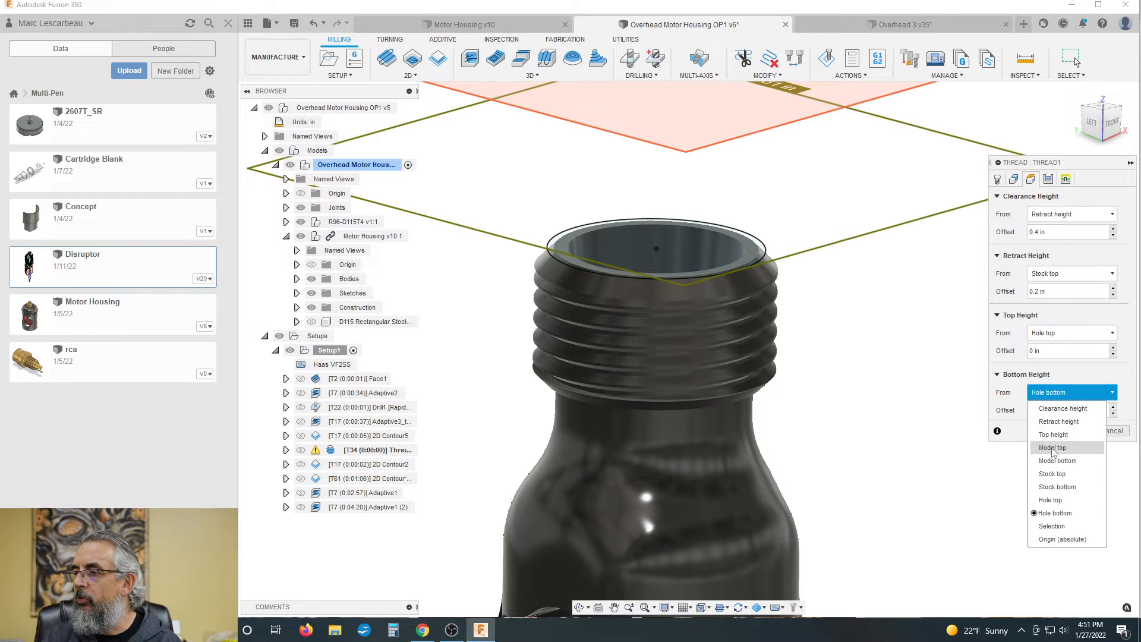
click(1061, 528)
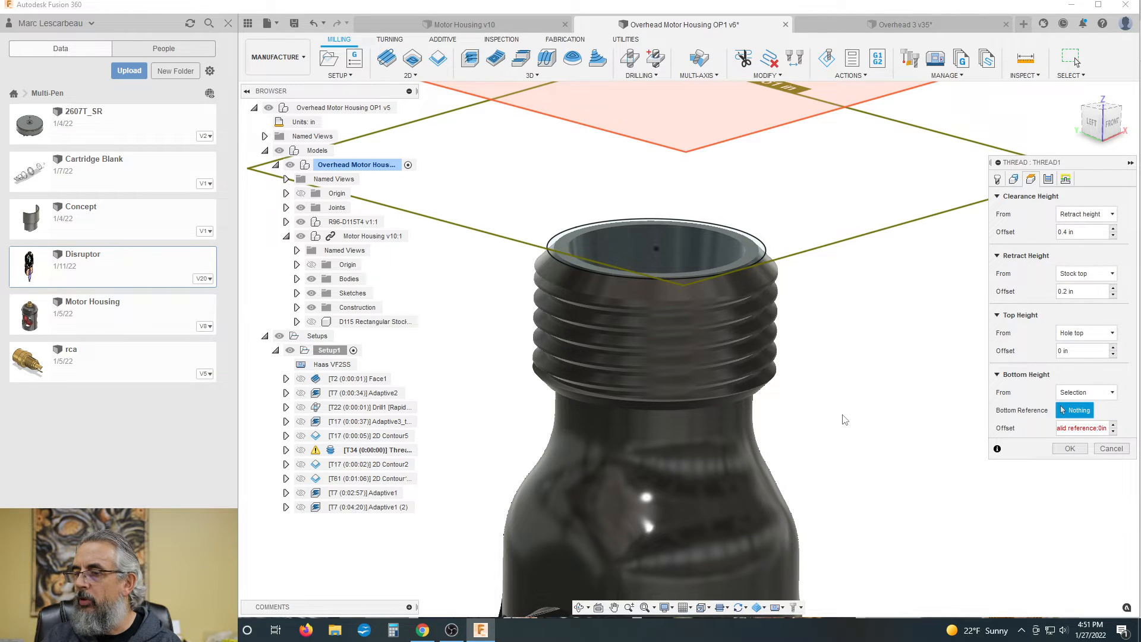
click(717, 433)
shift+middle_drag(786, 393, 799, 359)
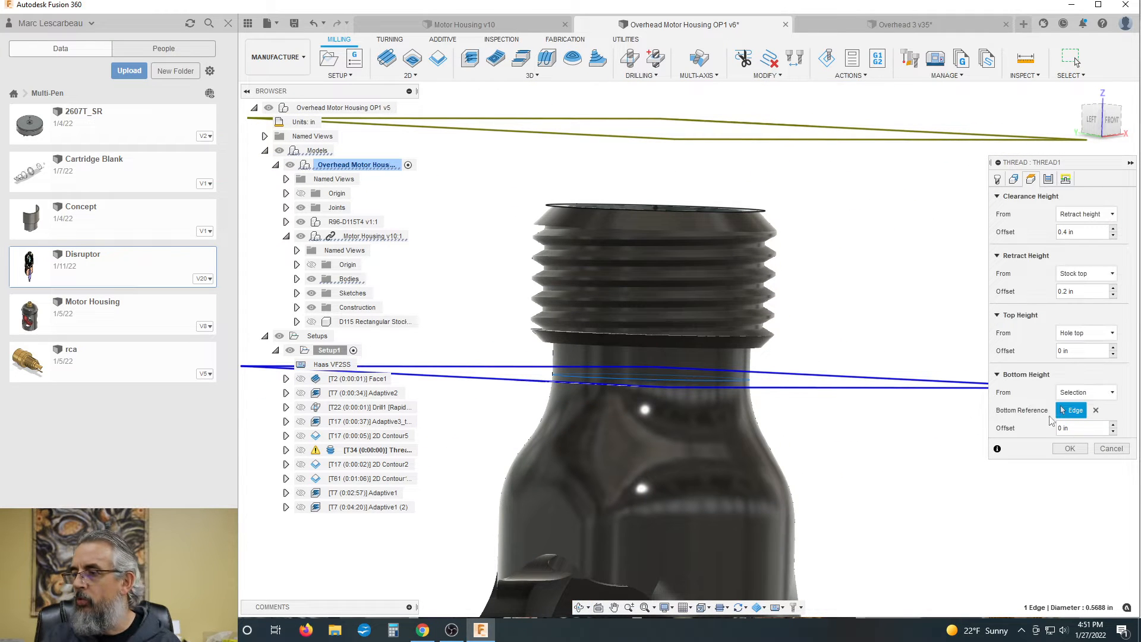
click(1058, 428)
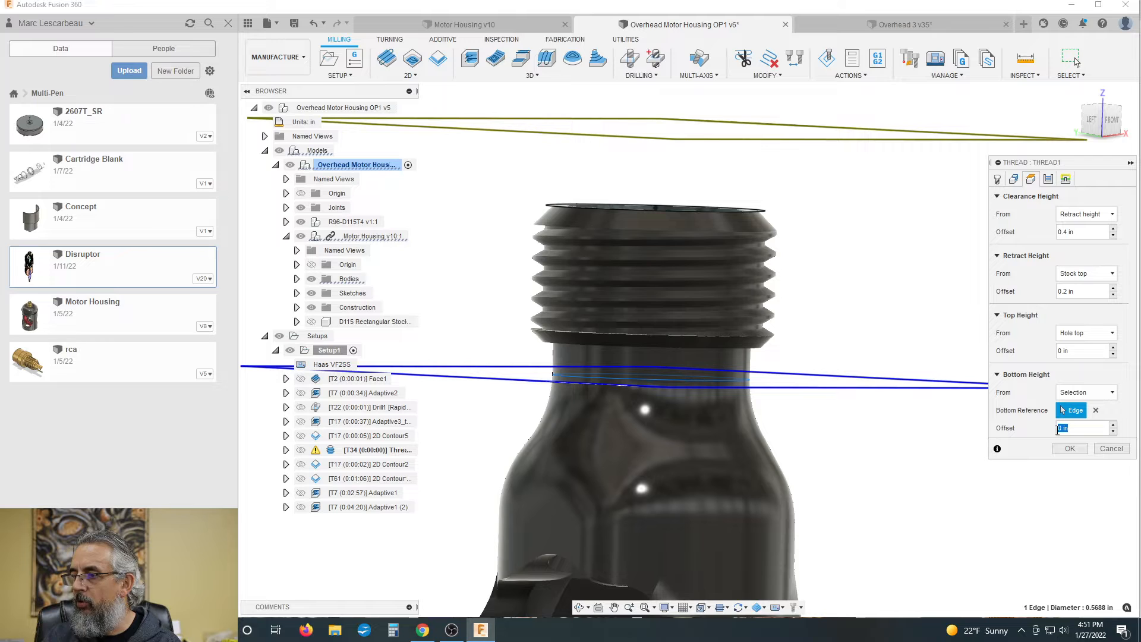
text(.5mm)
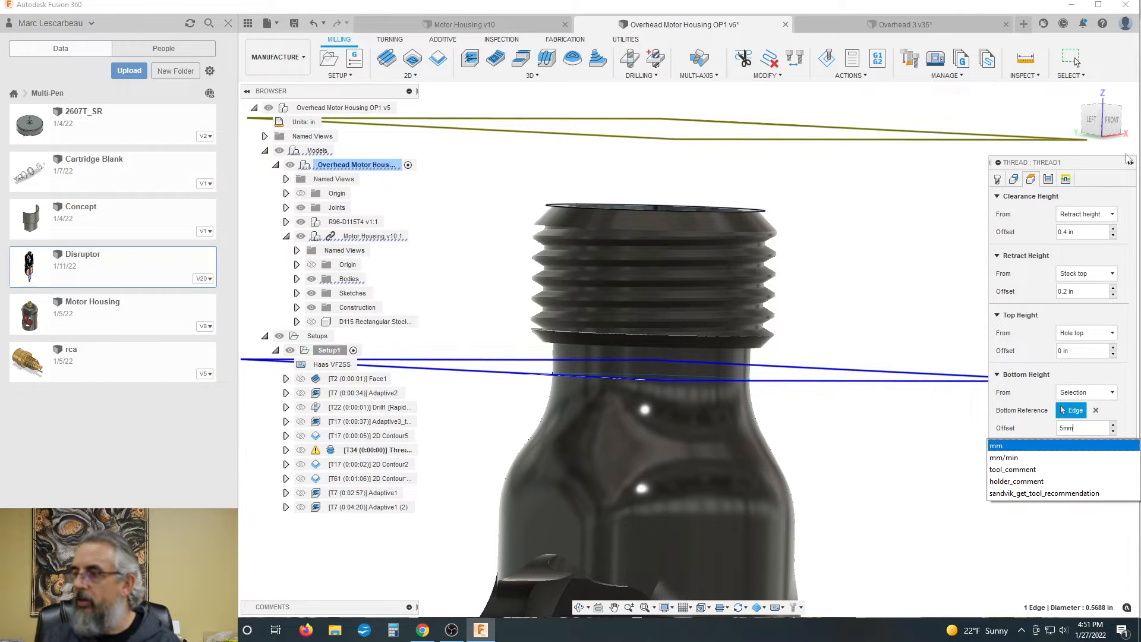
click(1113, 122)
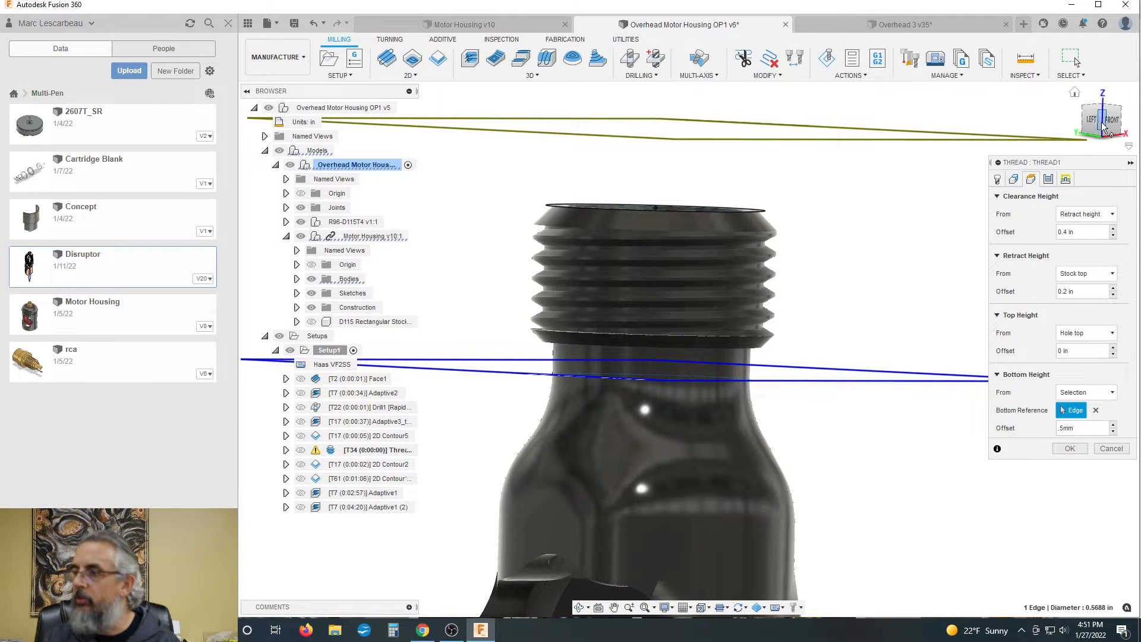
click(1092, 122)
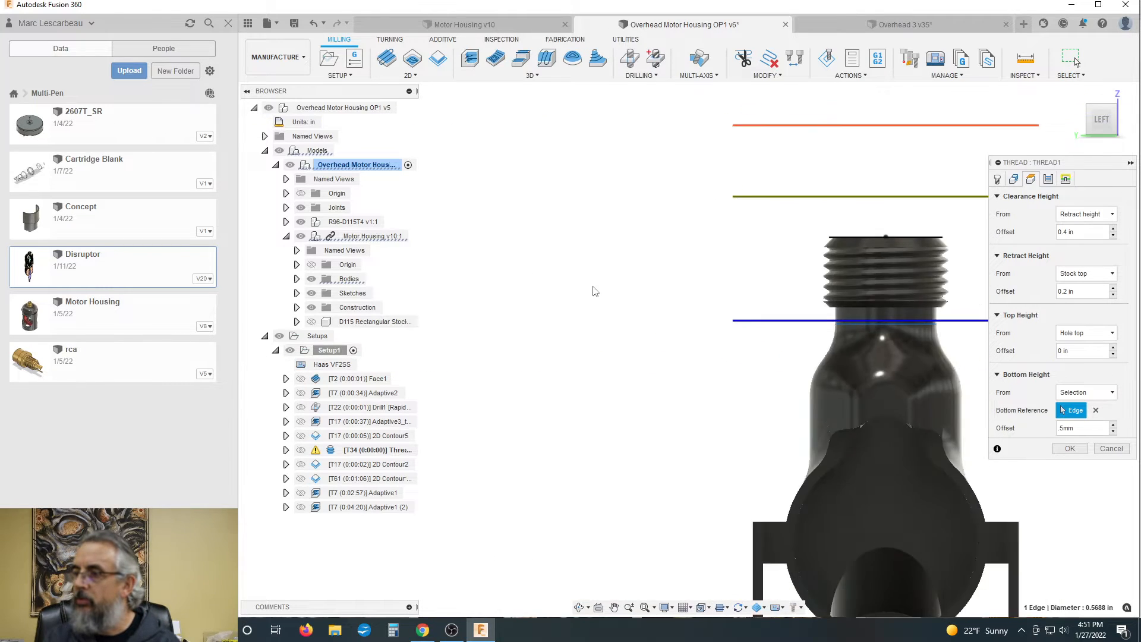
scroll(905, 298, up, 3)
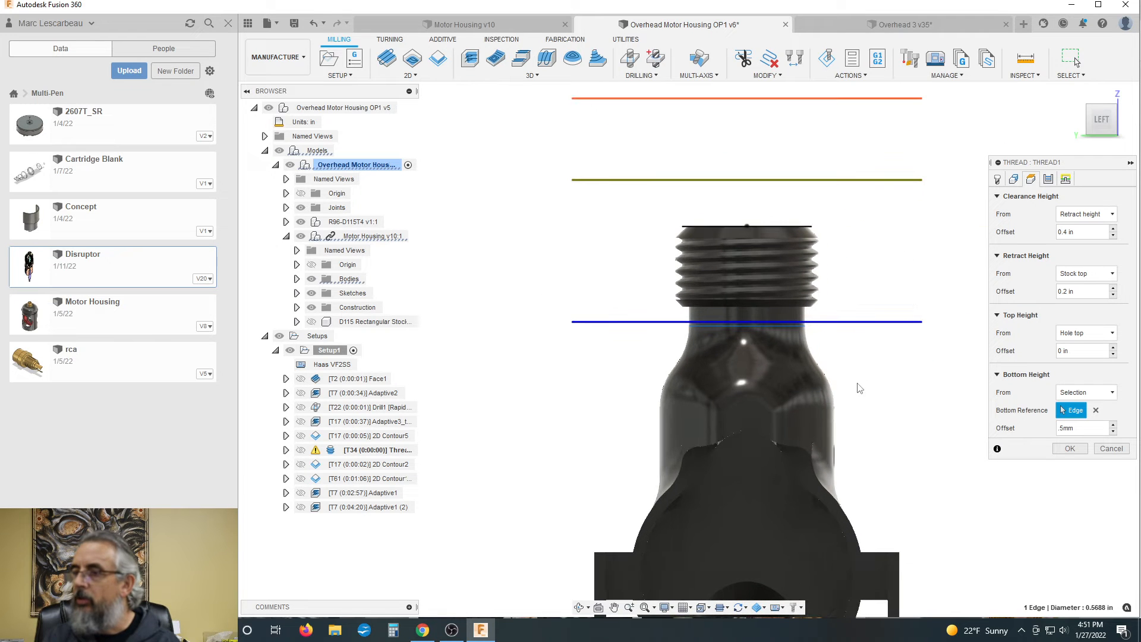
click(1069, 448)
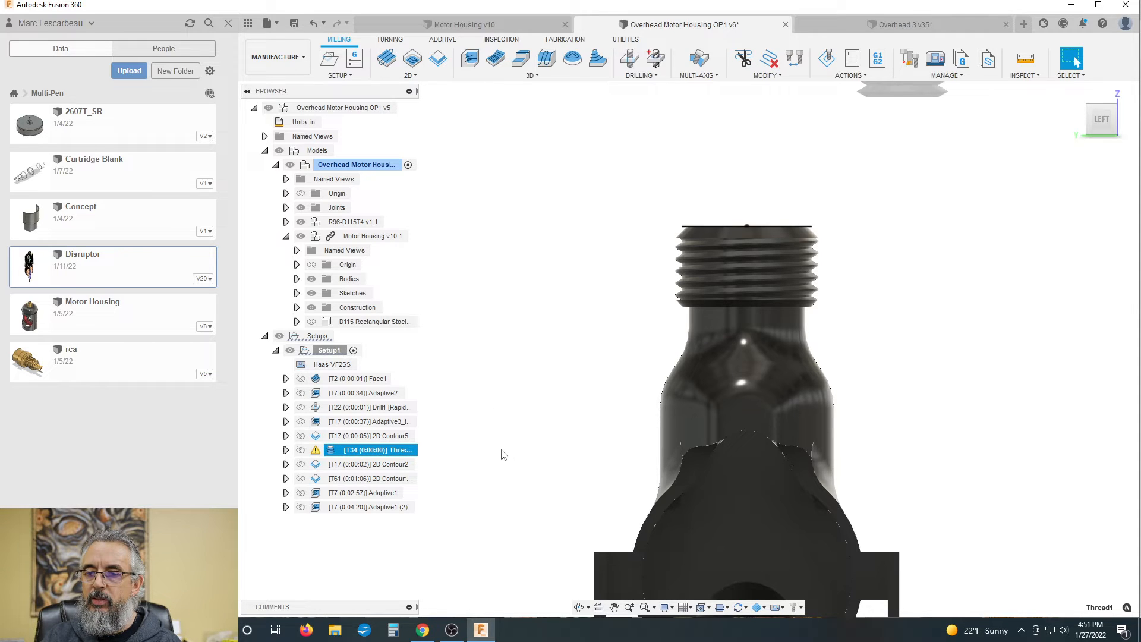
Read Thread1's warning and change the operation's geometry feature type to Bosses only
click(315, 451)
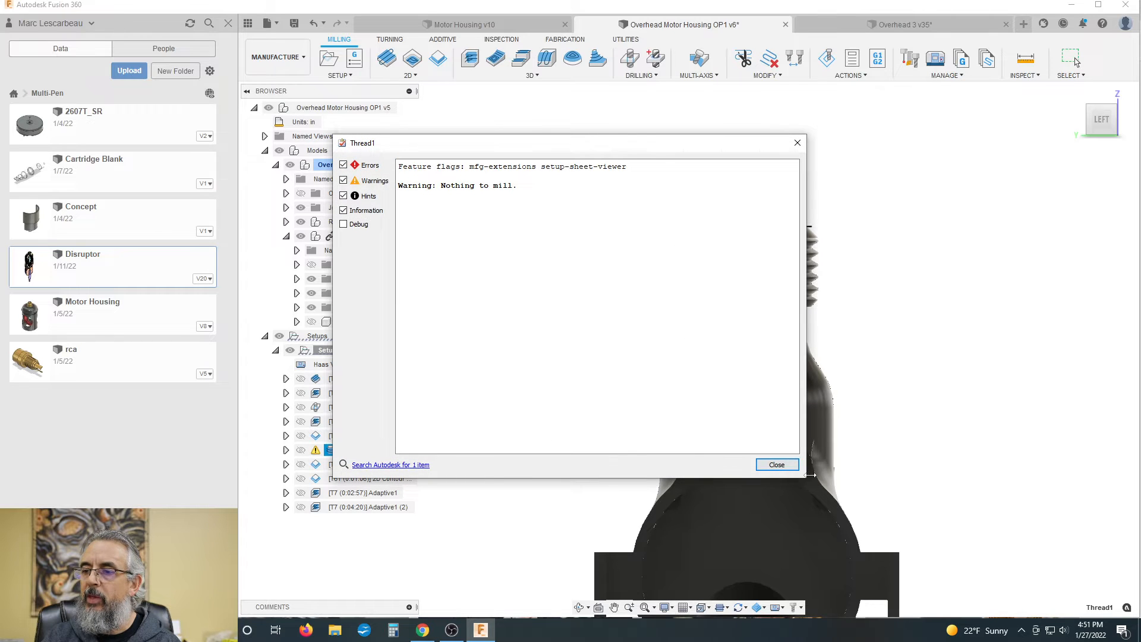
click(777, 464)
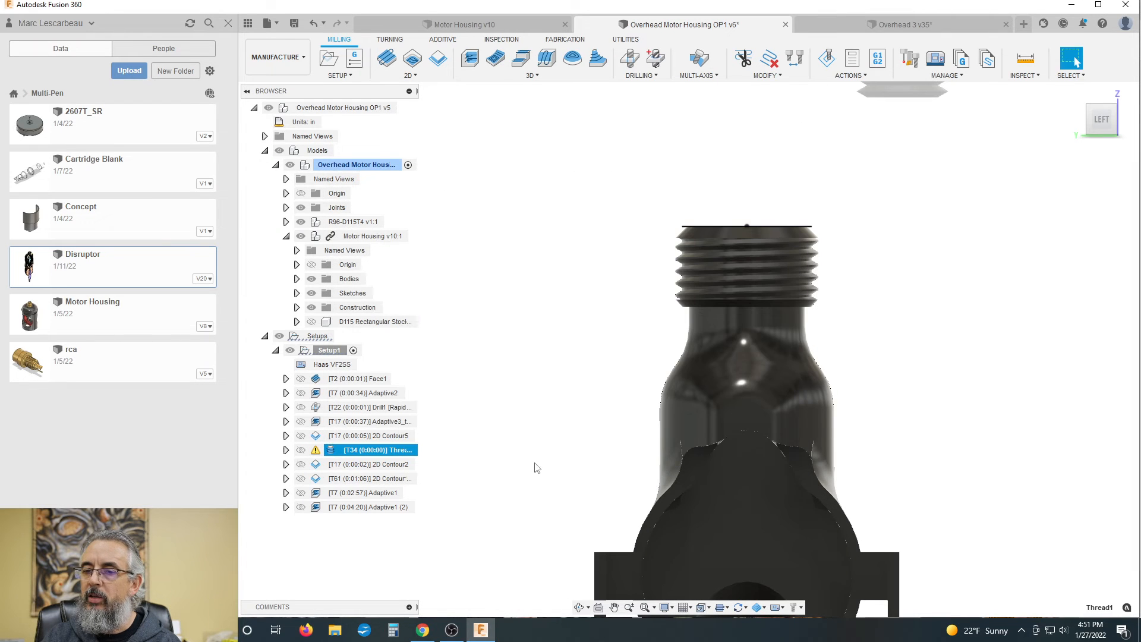
click(331, 451)
double_click(332, 451)
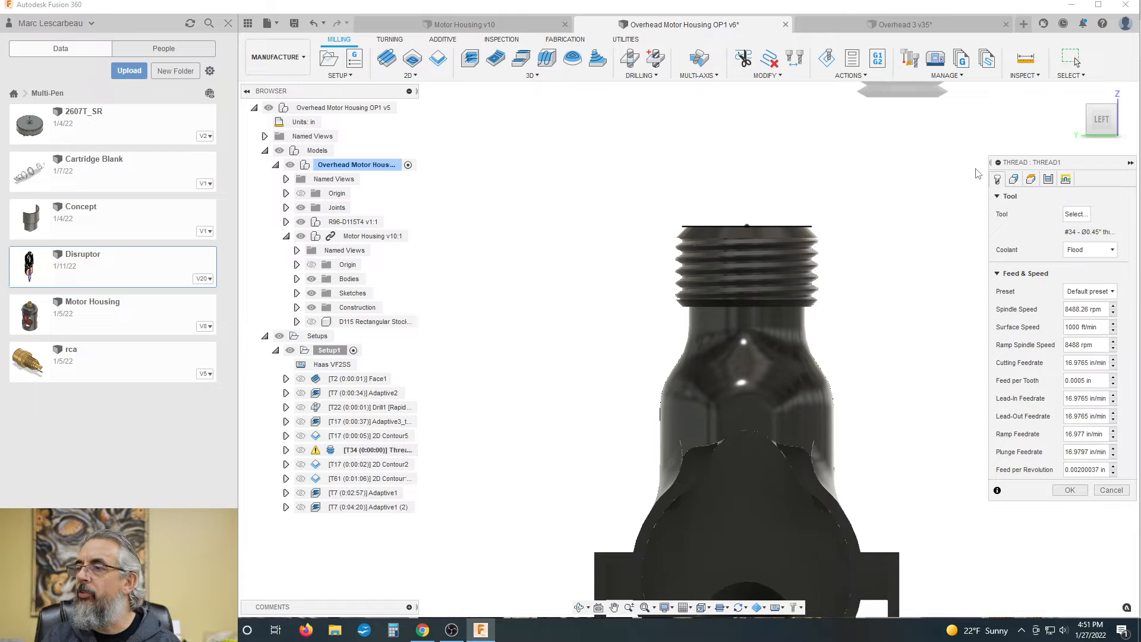
click(1013, 179)
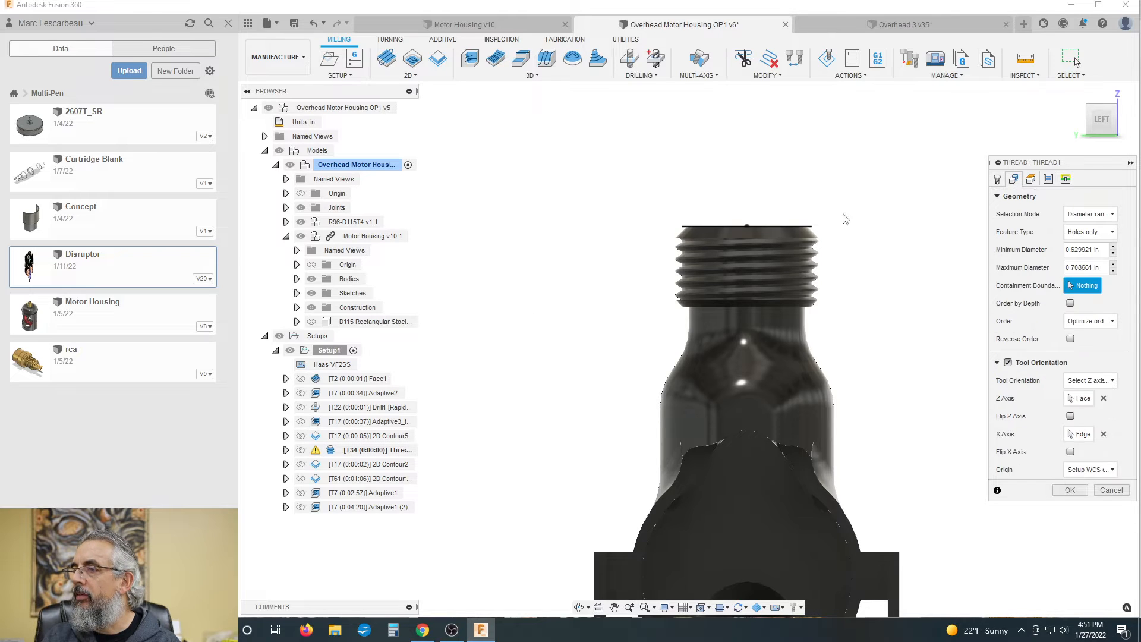
click(1089, 232)
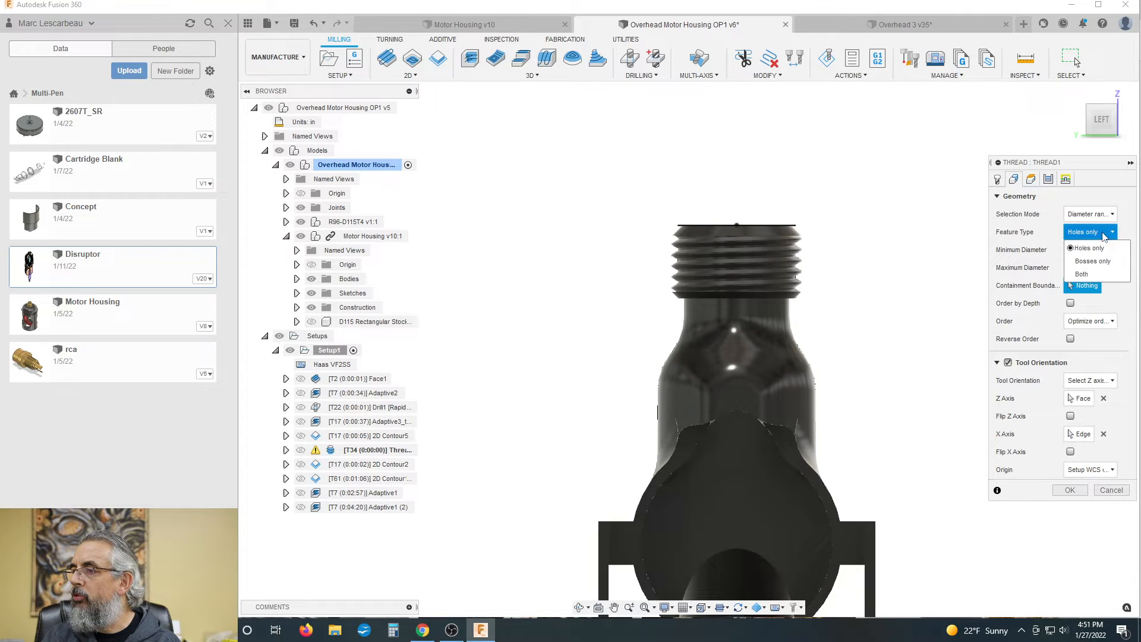
click(1096, 261)
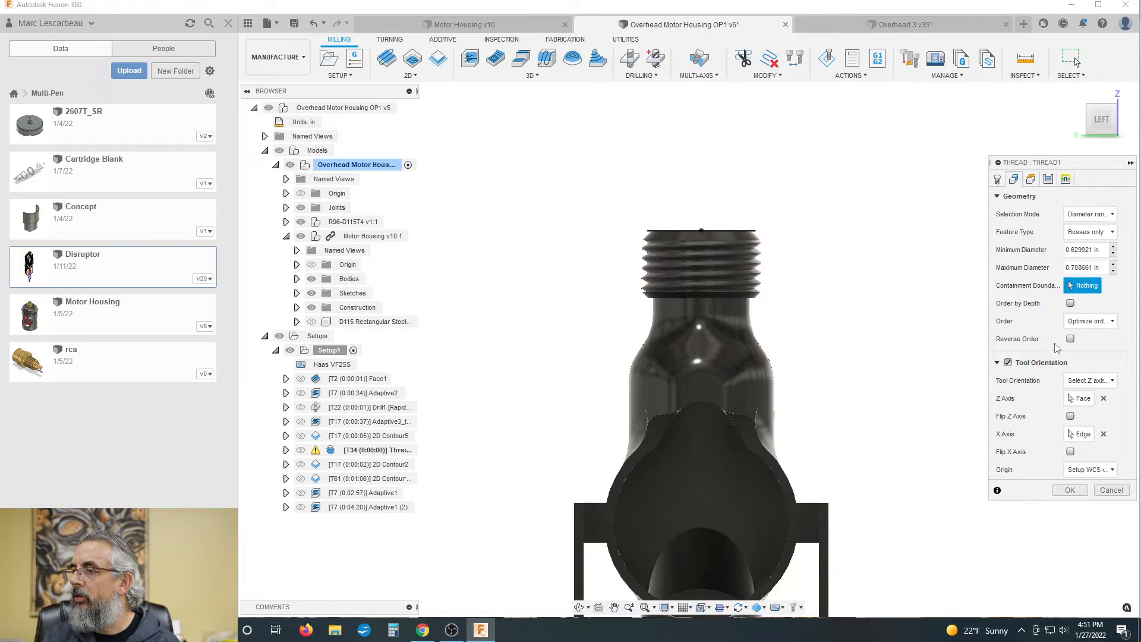
click(1070, 491)
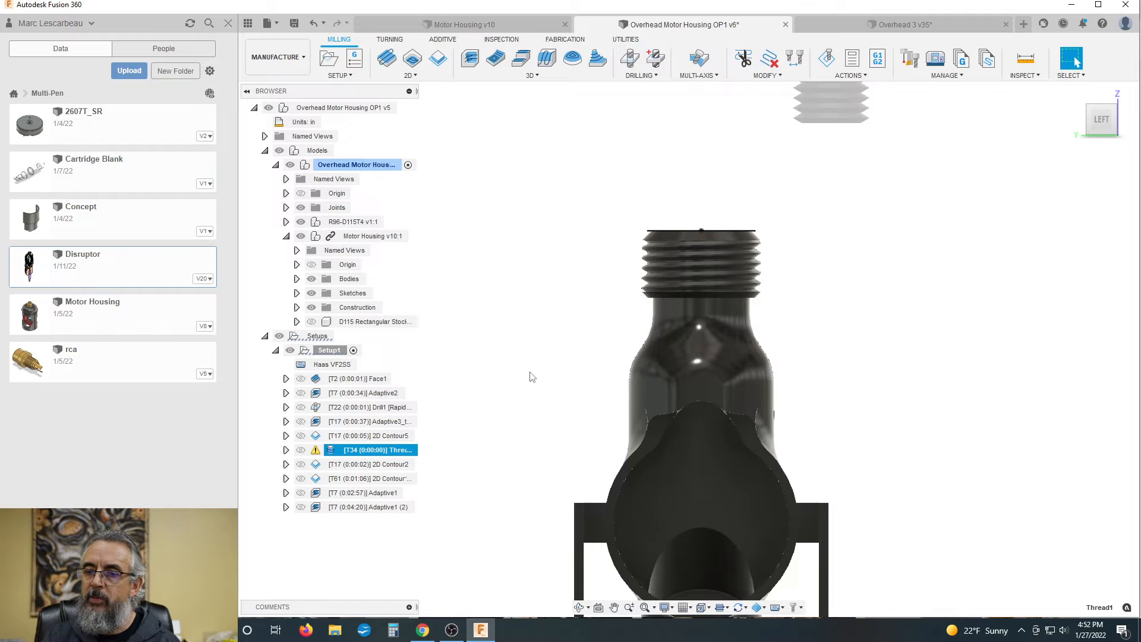
Recheck Thread1's warning and review the selection mode options in its geometry settings
click(320, 454)
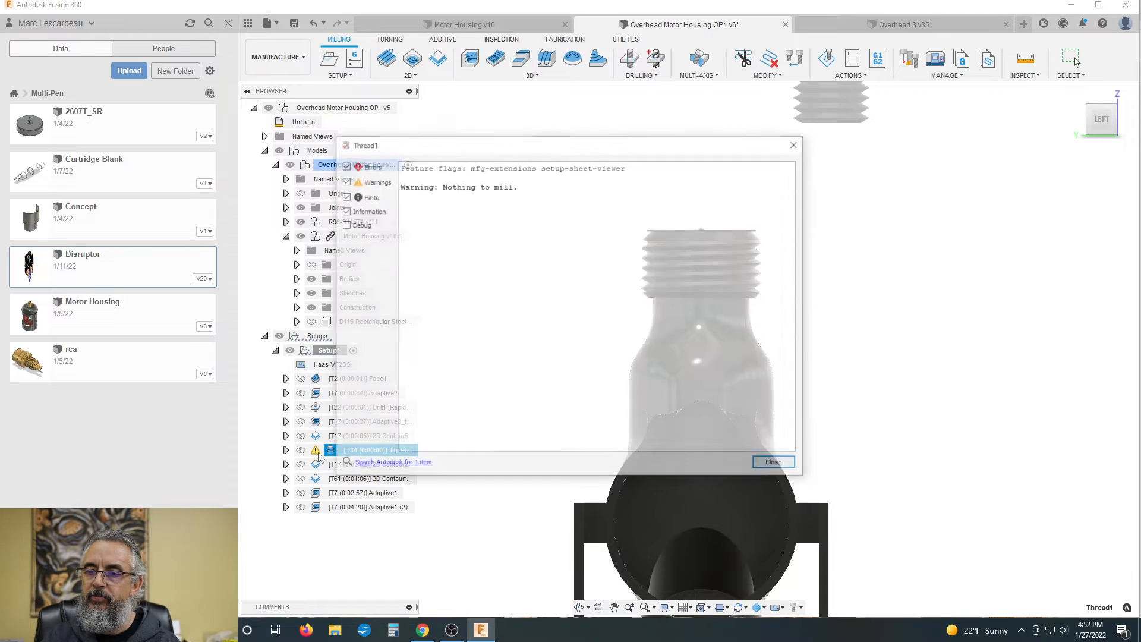
click(776, 465)
click(476, 416)
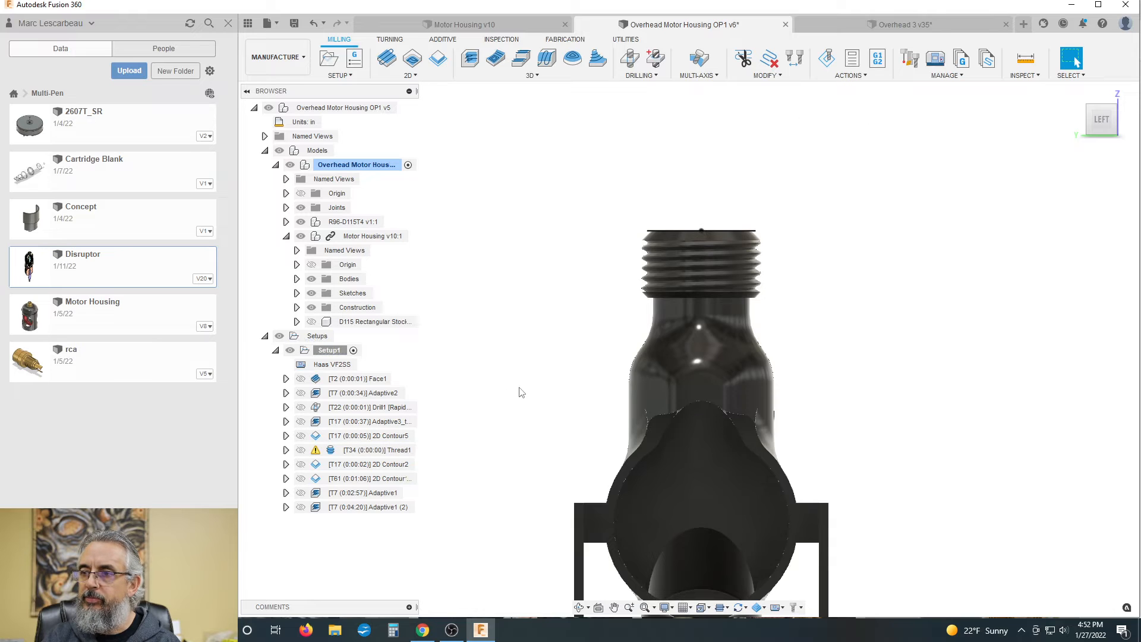
double_click(332, 452)
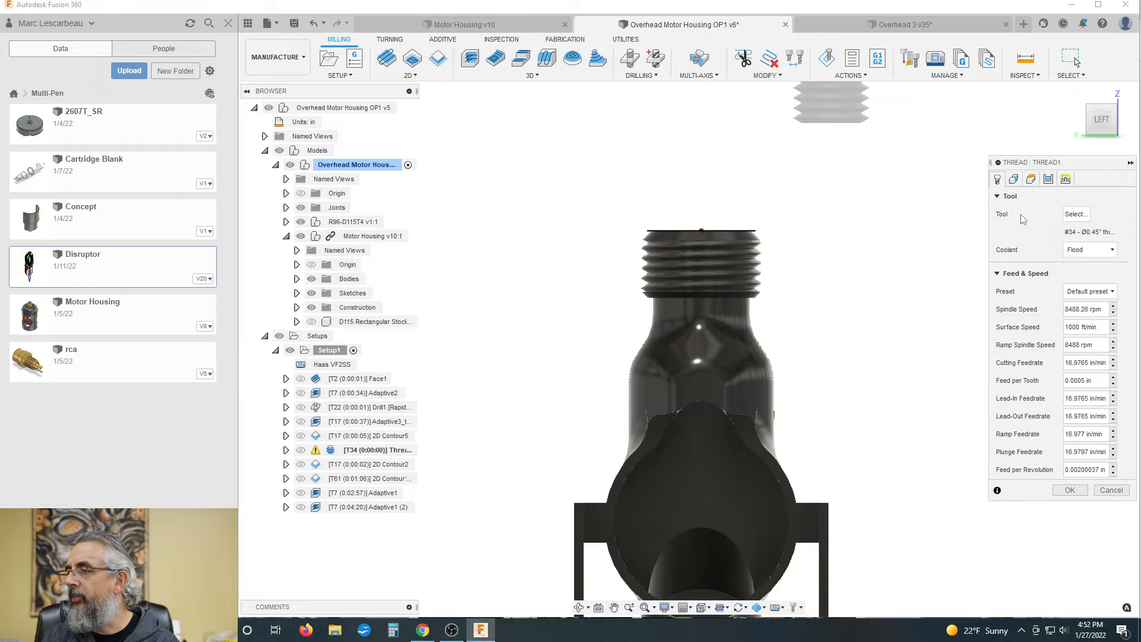
click(1014, 179)
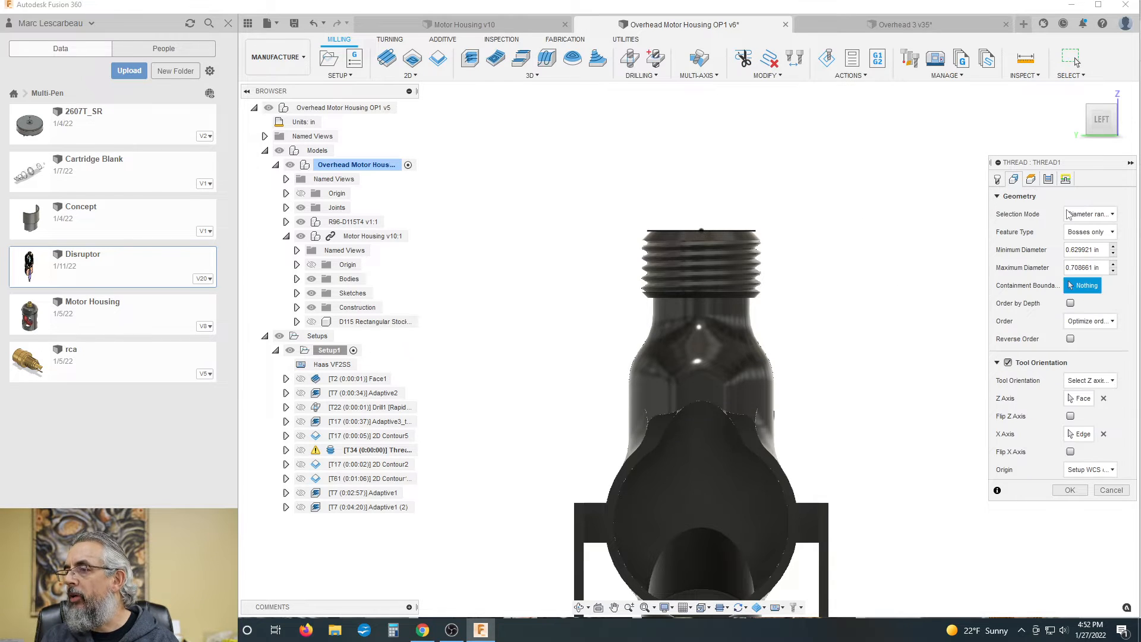
click(1088, 216)
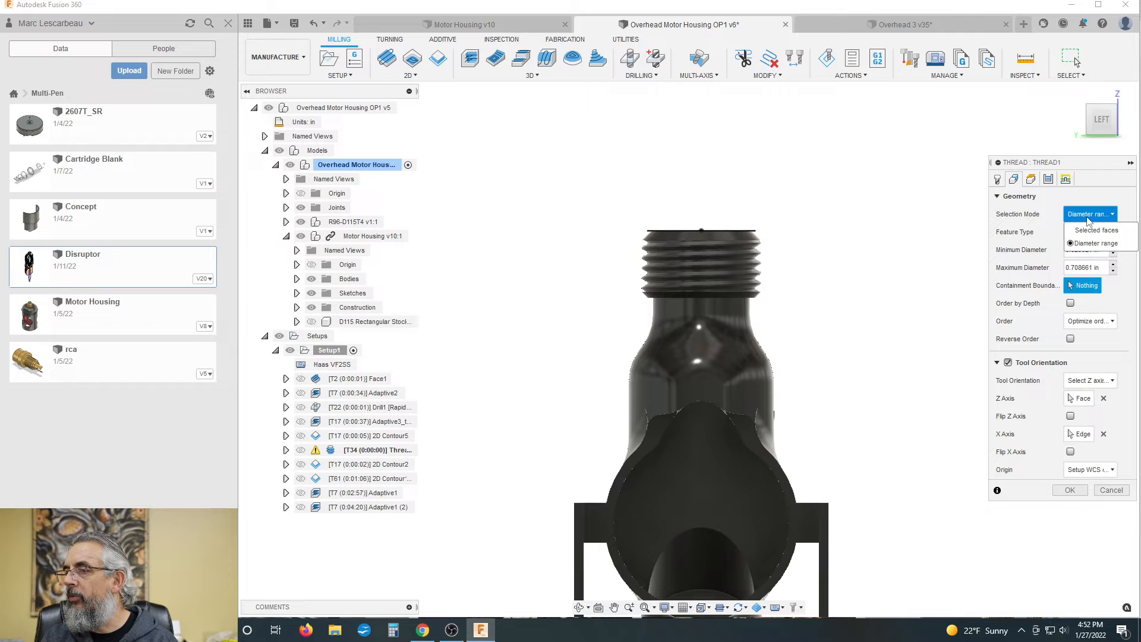
click(1087, 219)
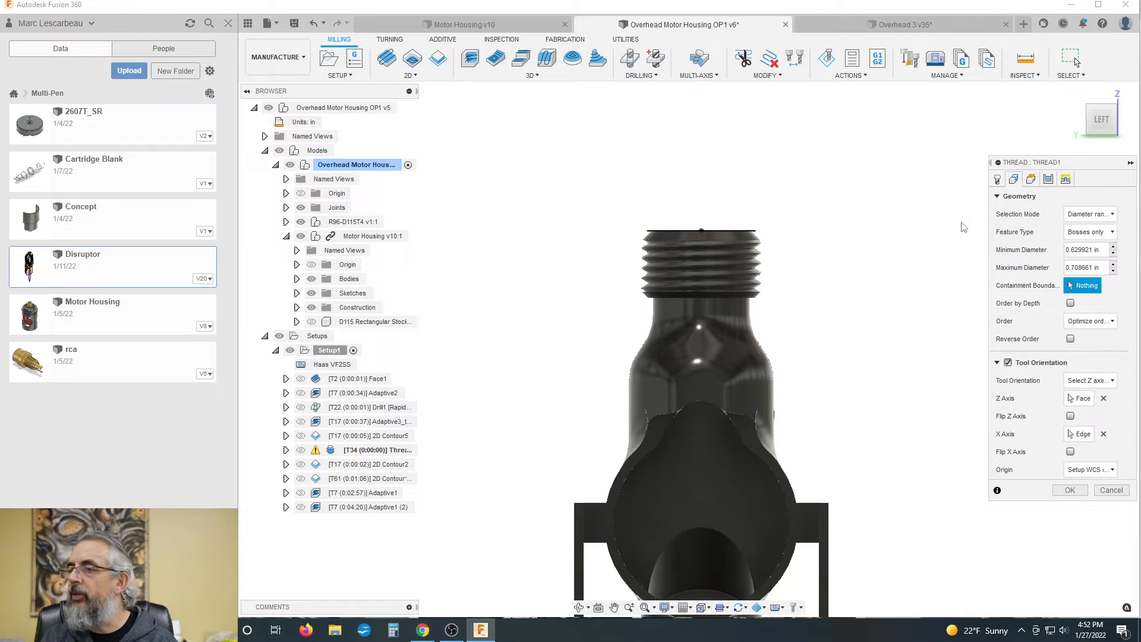
click(1094, 492)
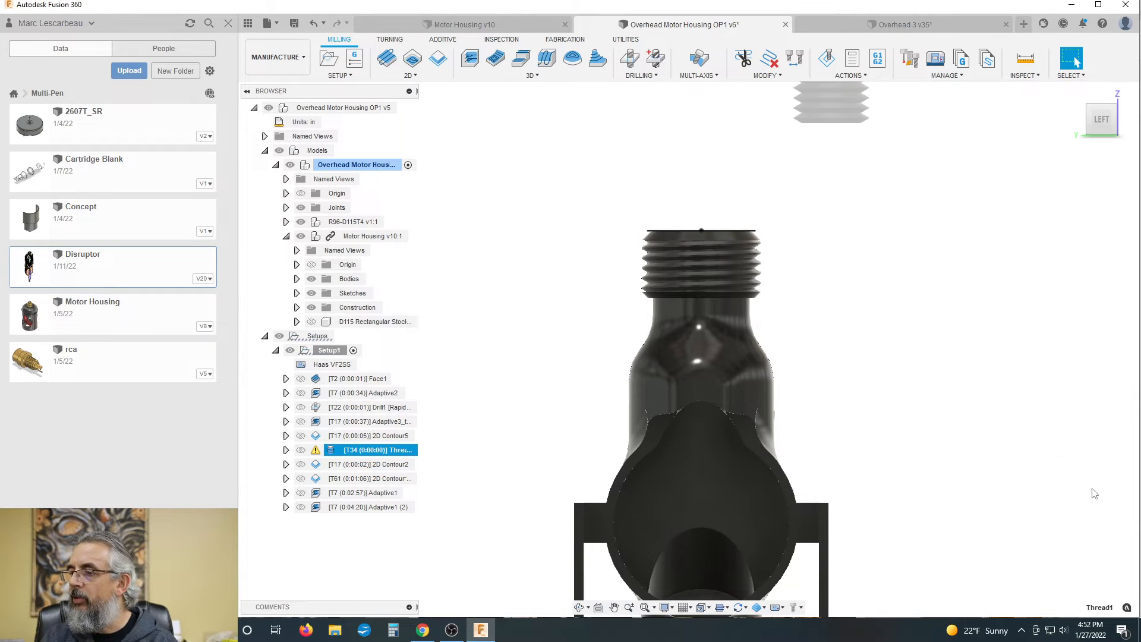
Deselect Thread1 and switch OP1 to the Design workspace
click(516, 255)
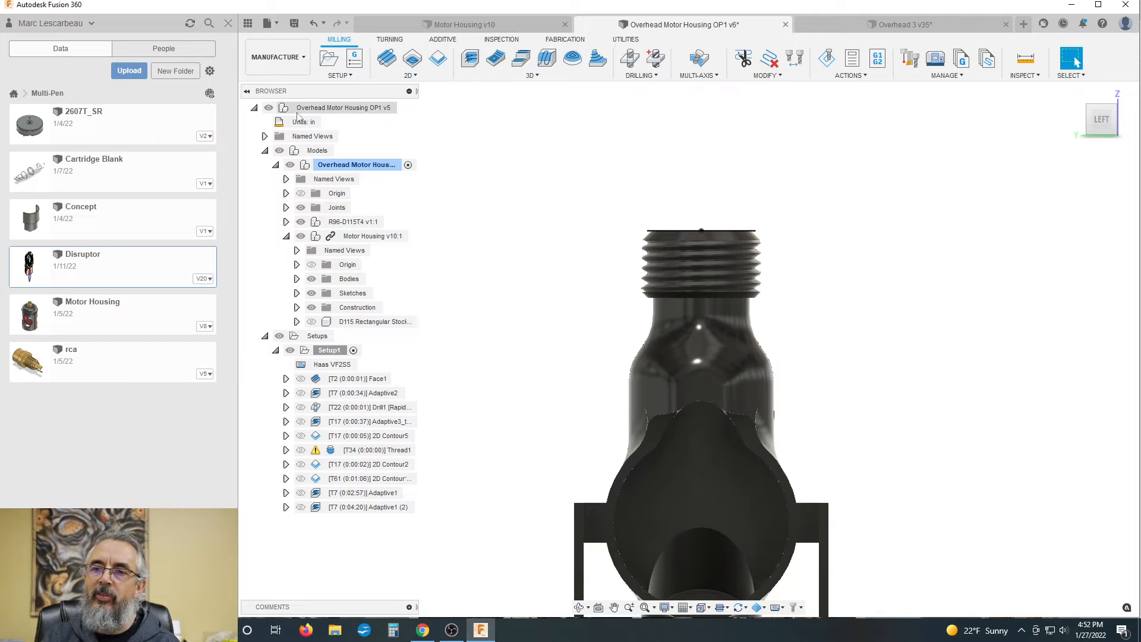
click(274, 58)
click(264, 86)
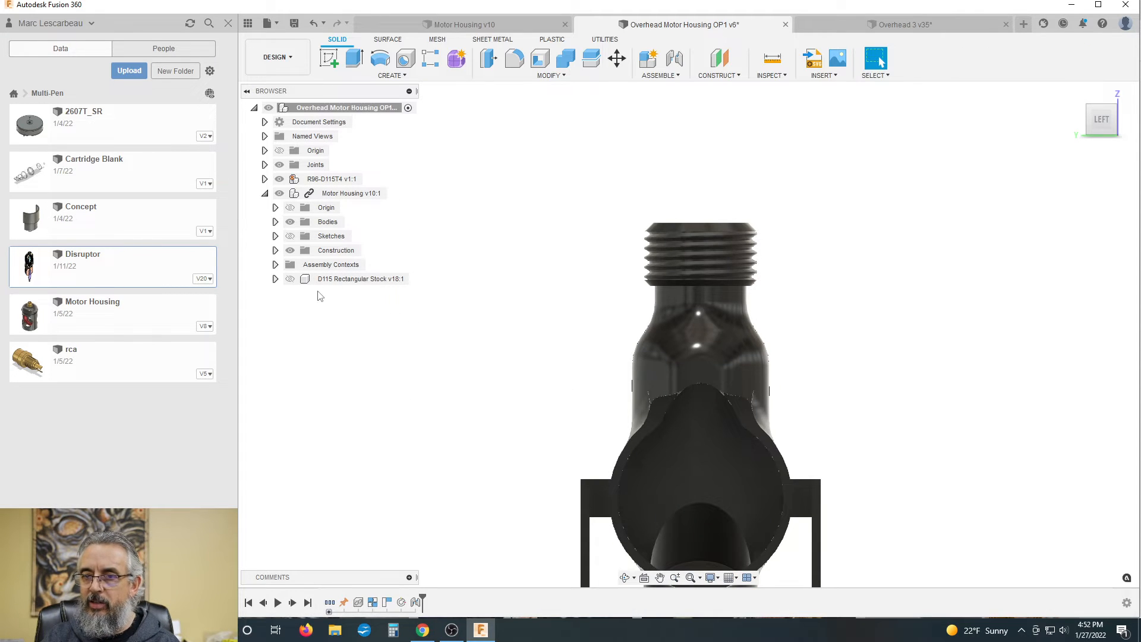
Switch to the Motor Housing design and suppress the Thread1 feature that models the neck's threads
click(332, 193)
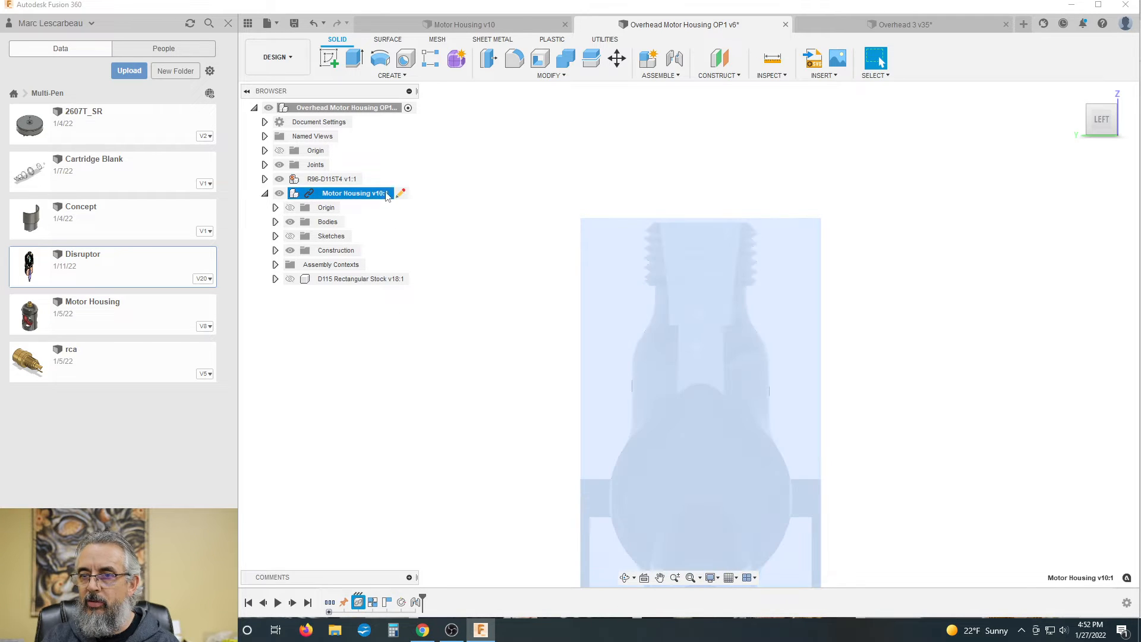
click(468, 195)
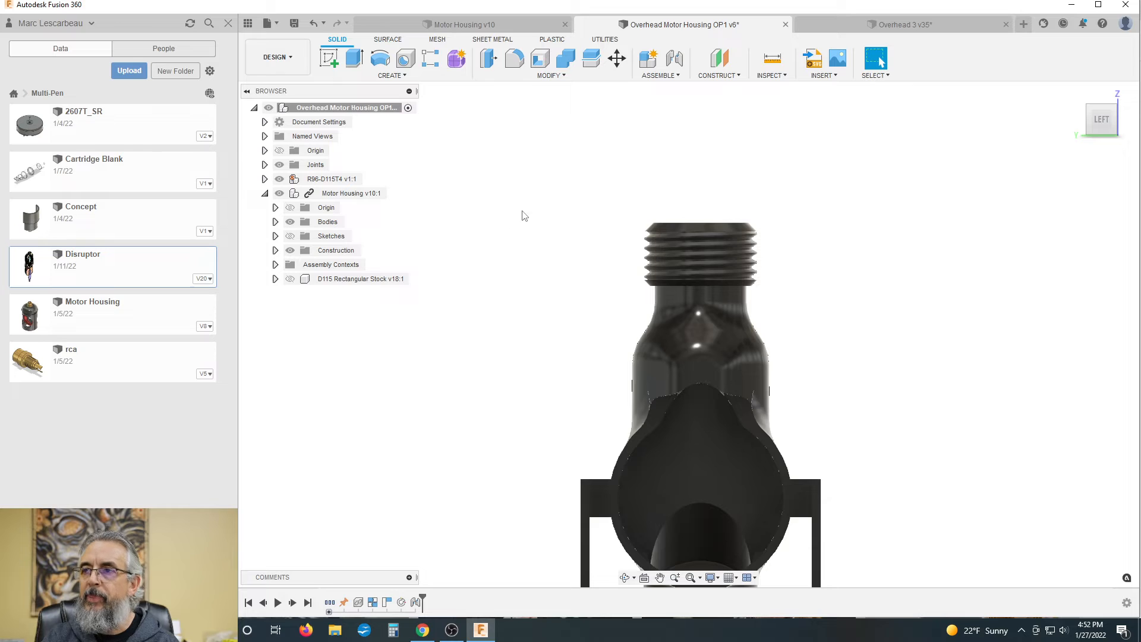
click(494, 19)
scroll(763, 291, down, 2)
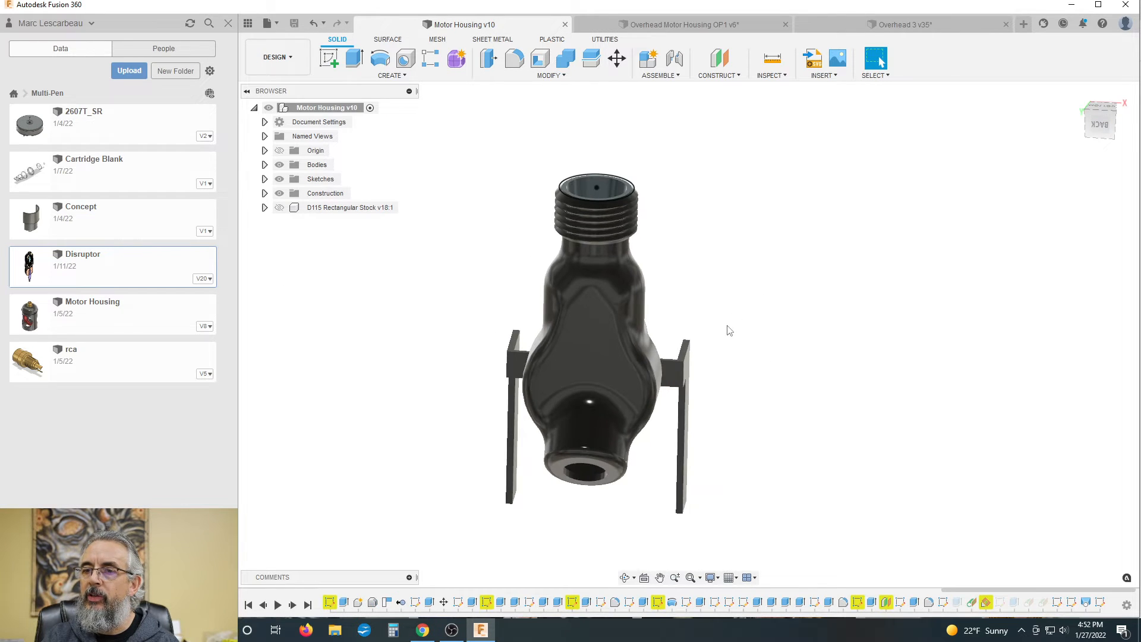
click(617, 224)
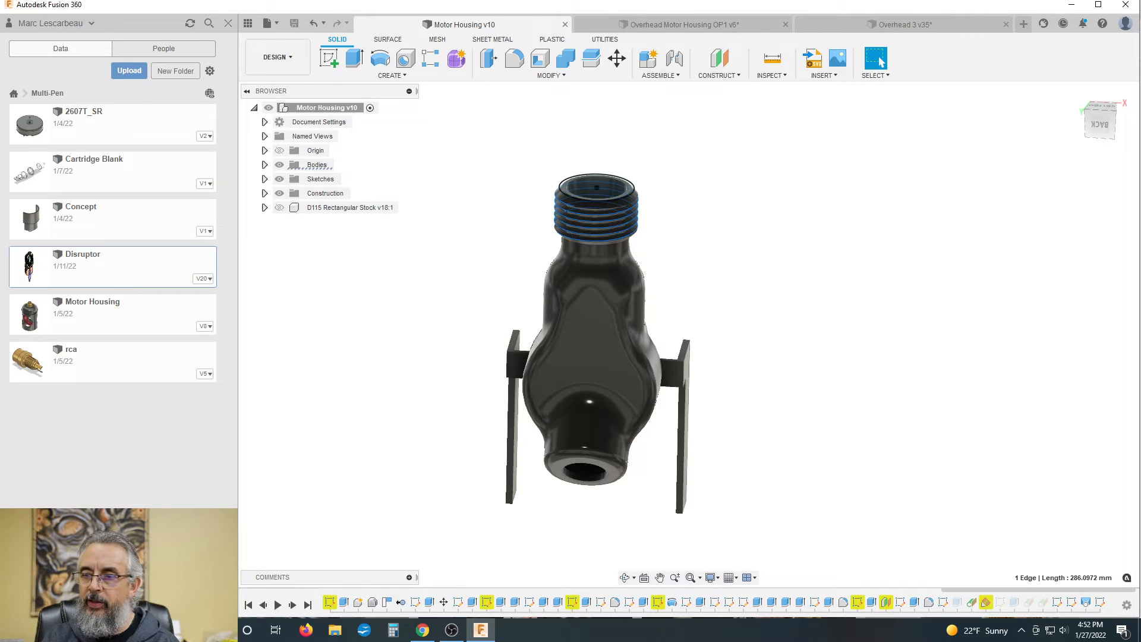
scroll(713, 609, down, 5)
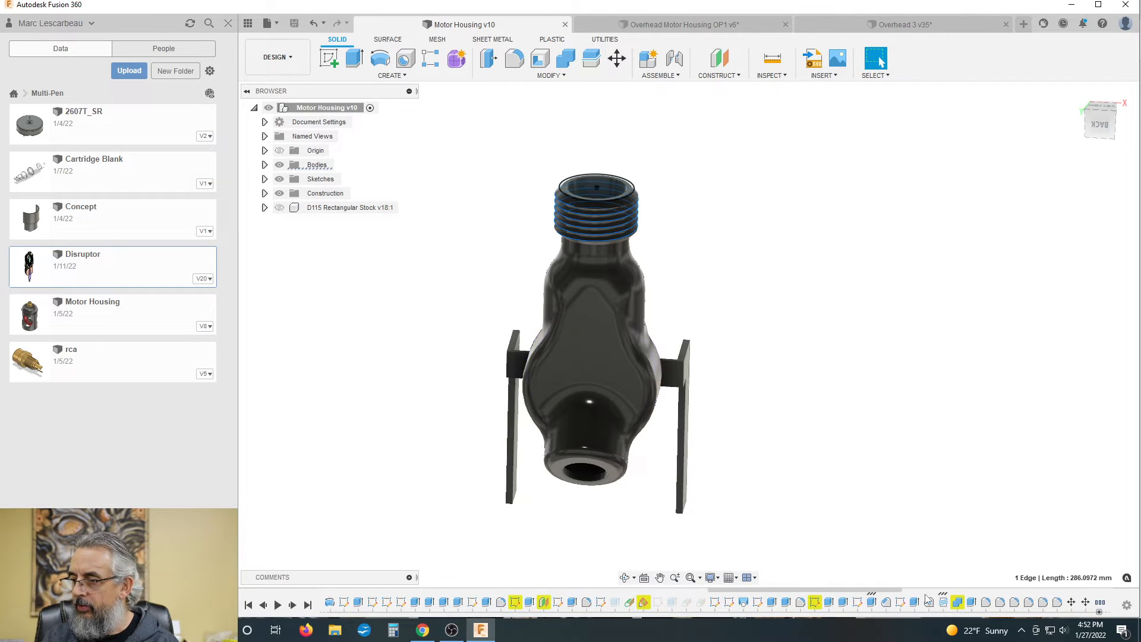
right_click(942, 603)
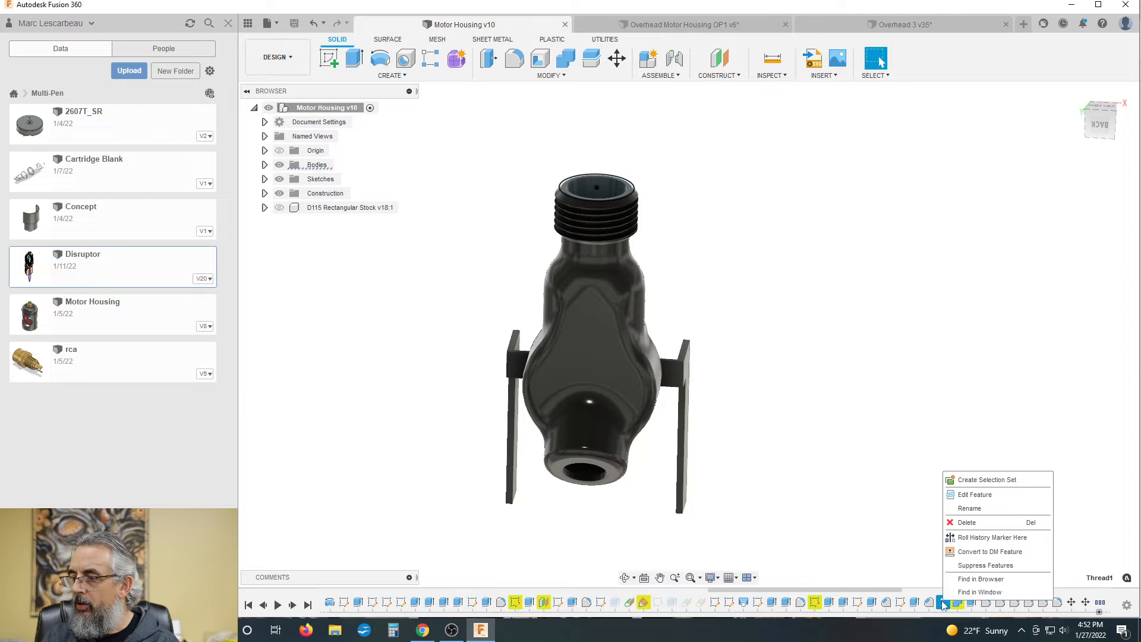
click(974, 565)
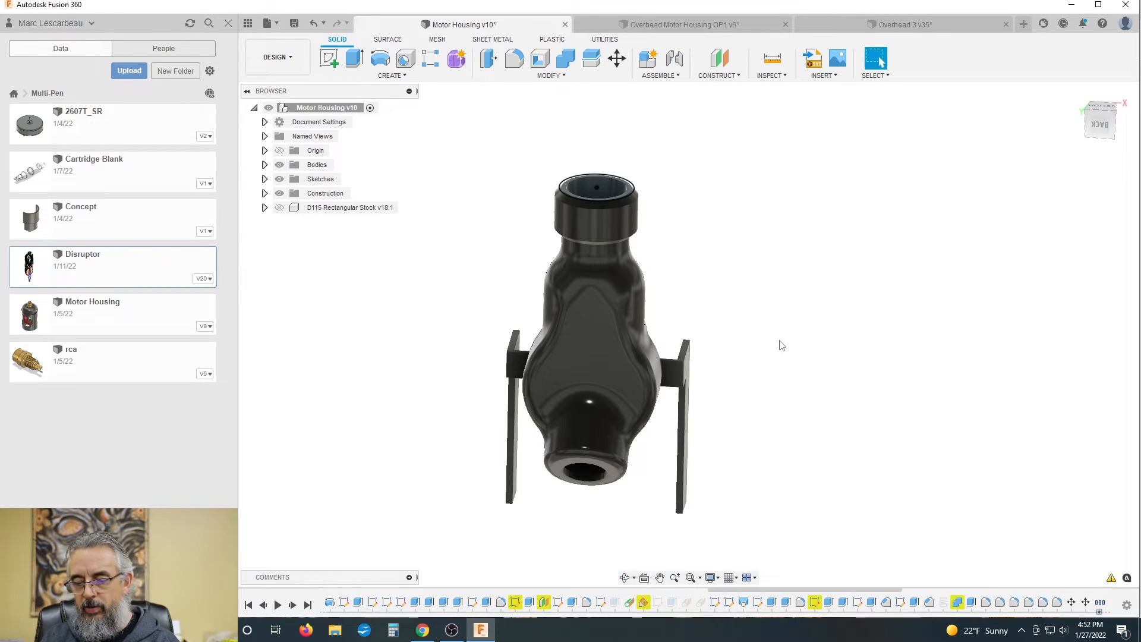
Save the Motor Housing design as a new version, then return to the Overhead Motor Housing OP1 document and check the neck
key(ctrl+s)
click(583, 328)
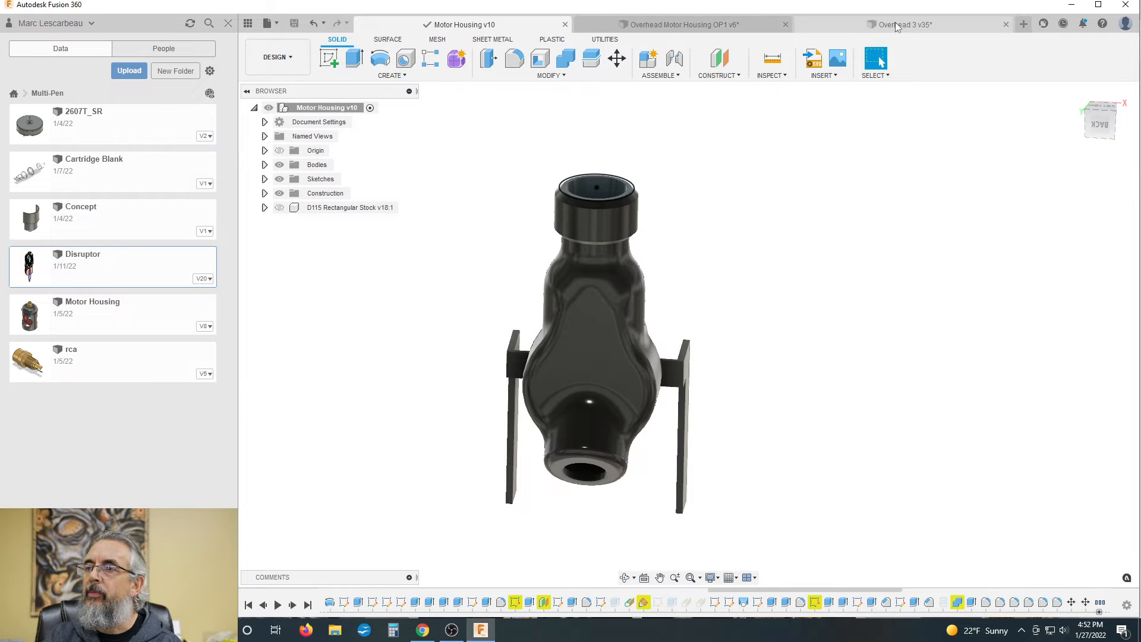
click(732, 27)
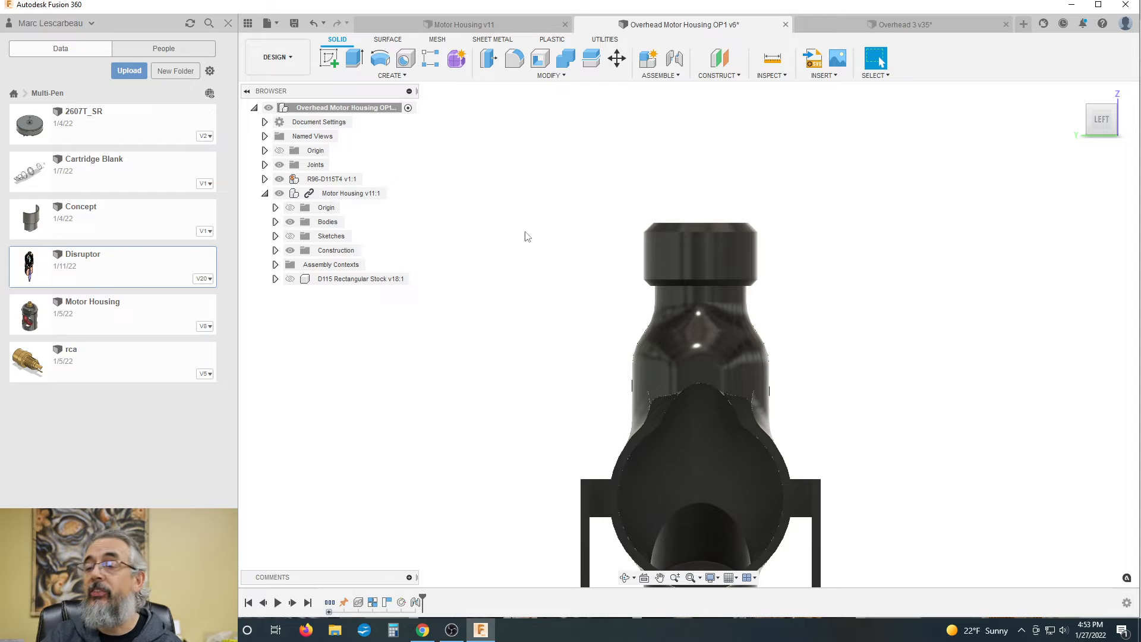
scroll(399, 232, down, 2)
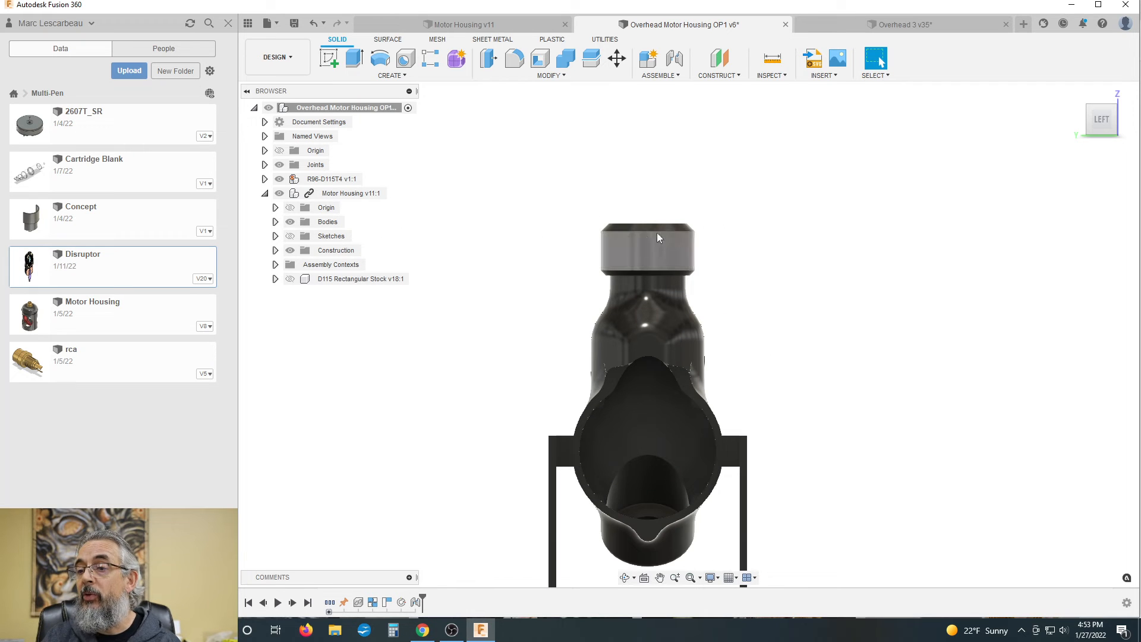
shift+middle_drag(733, 234, 713, 247)
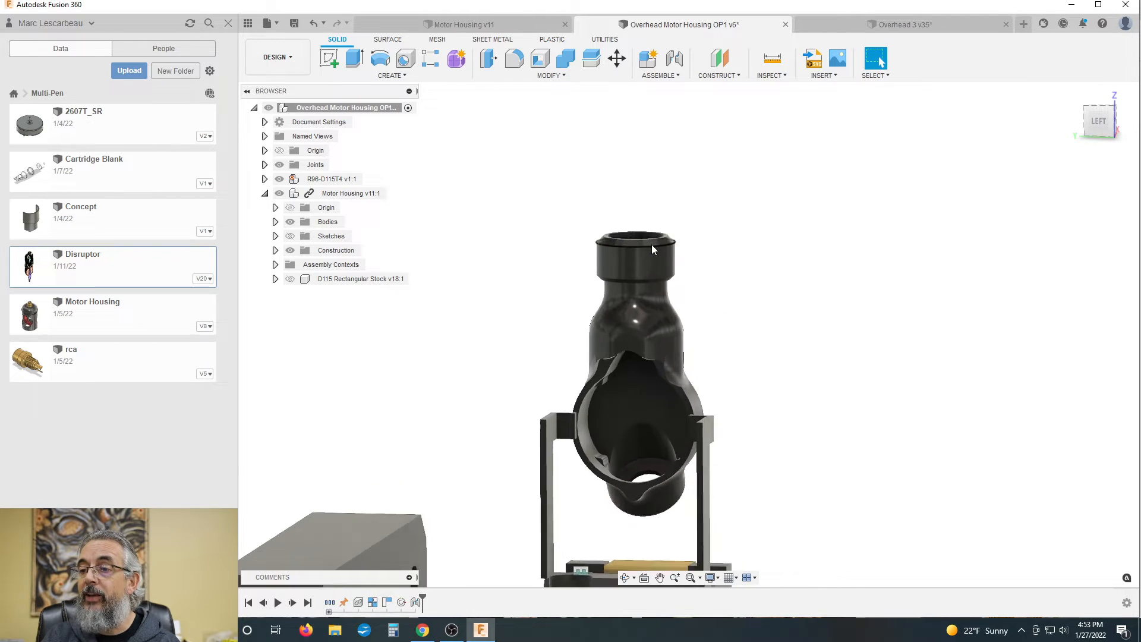
scroll(653, 241, up, 4)
scroll(533, 238, down, 2)
scroll(784, 233, down, 4)
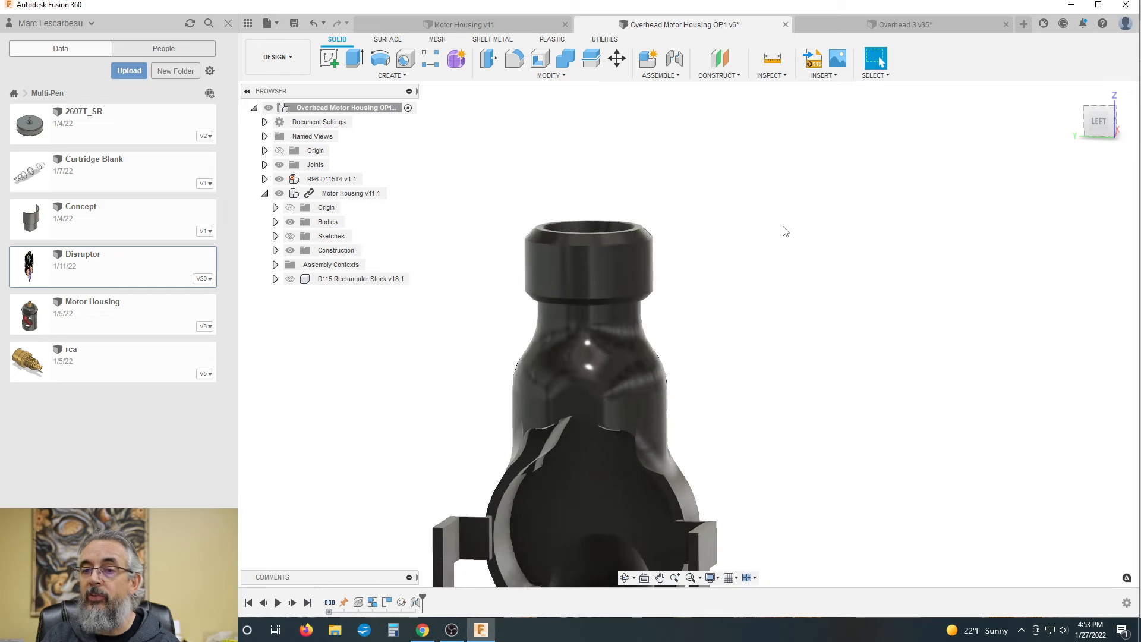
Switch OP1 to the Manufacture workspace and regenerate all toolpaths in Setup1
click(278, 57)
click(276, 189)
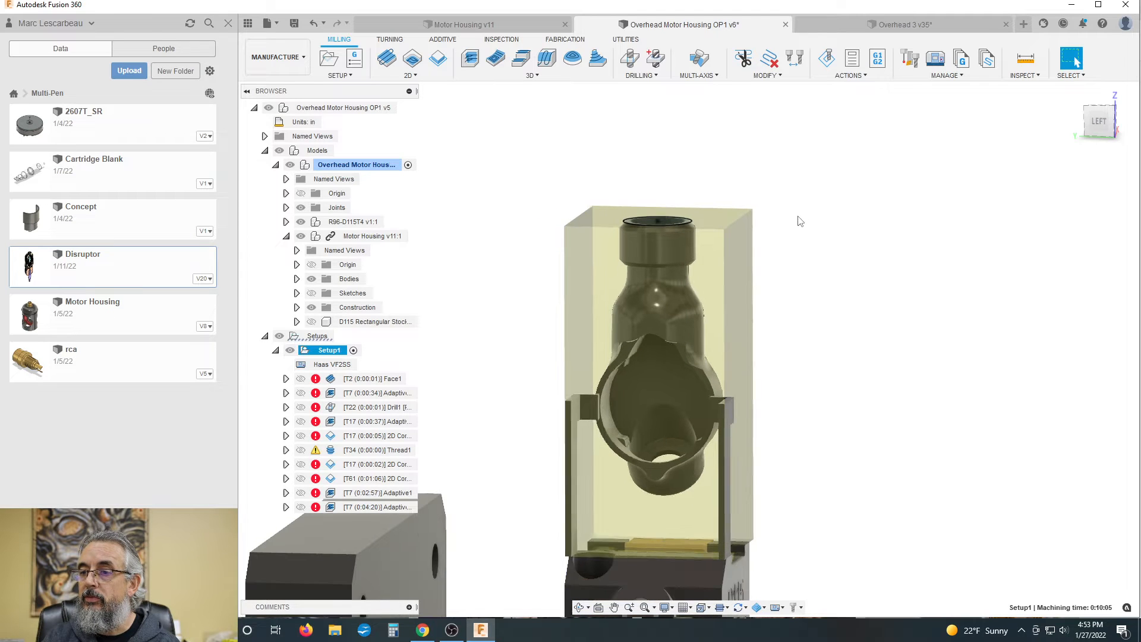
scroll(701, 205, down, 2)
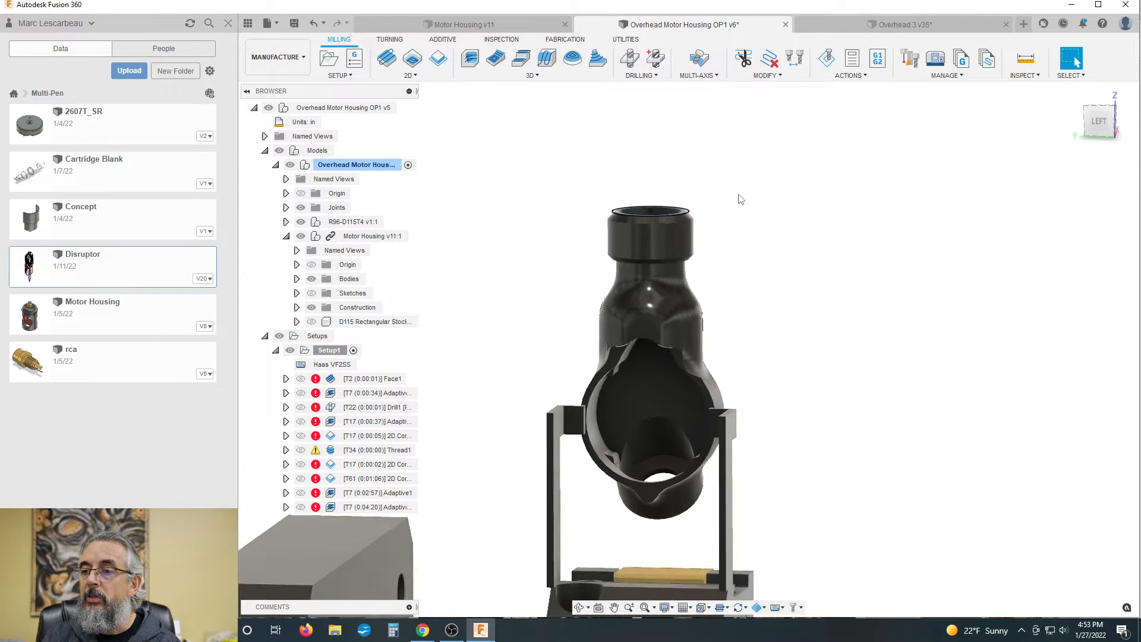
scroll(551, 320, down, 1)
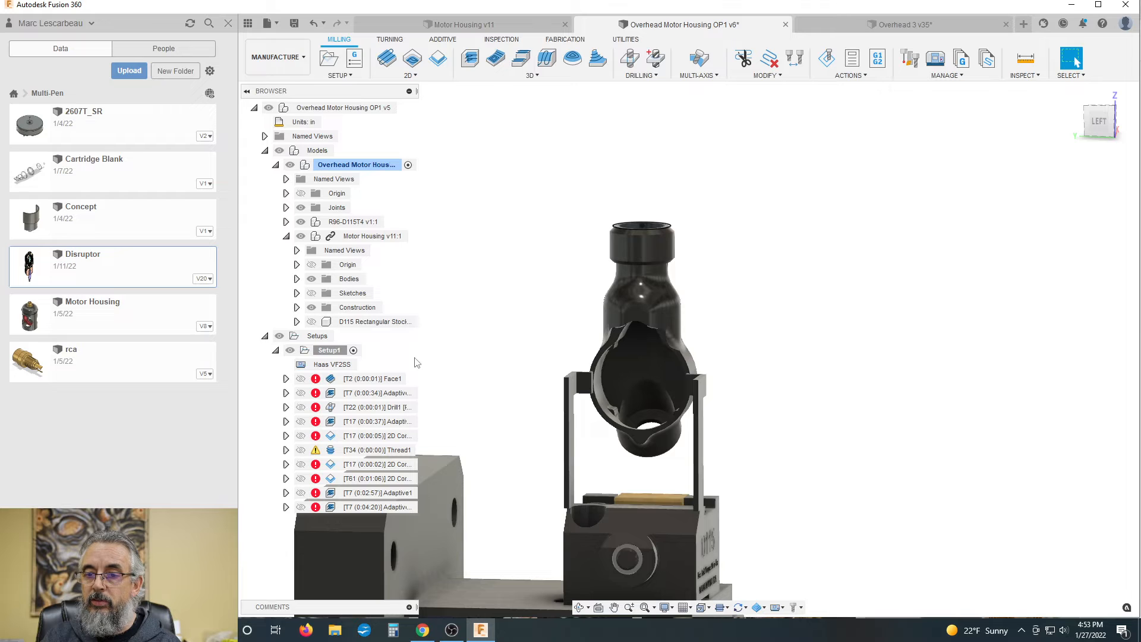
click(328, 350)
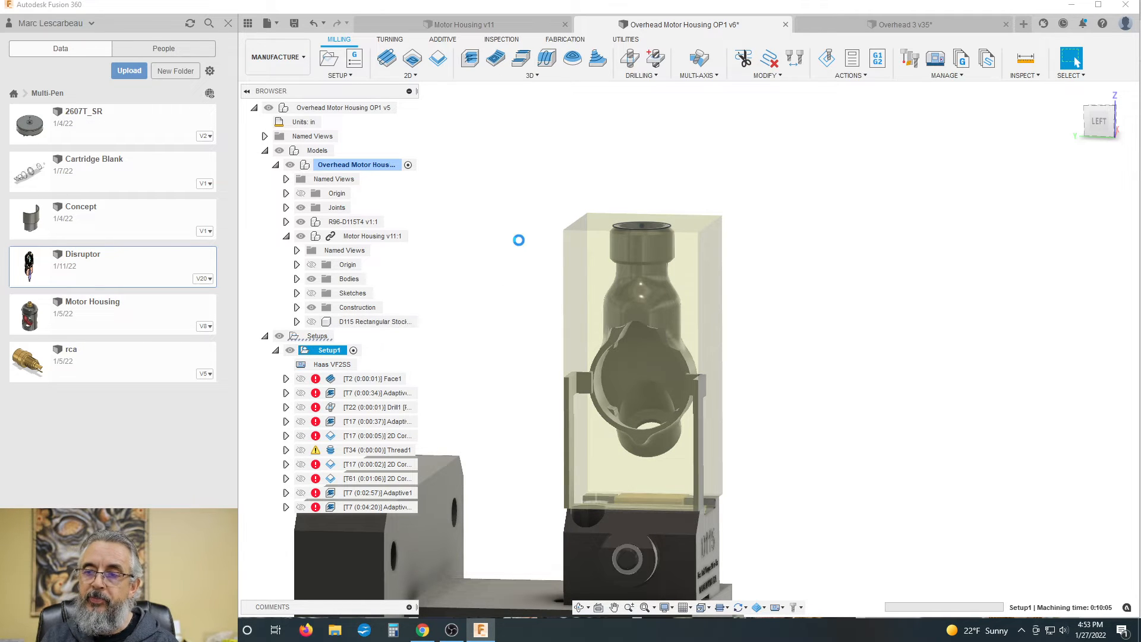
key(ctrl+g)
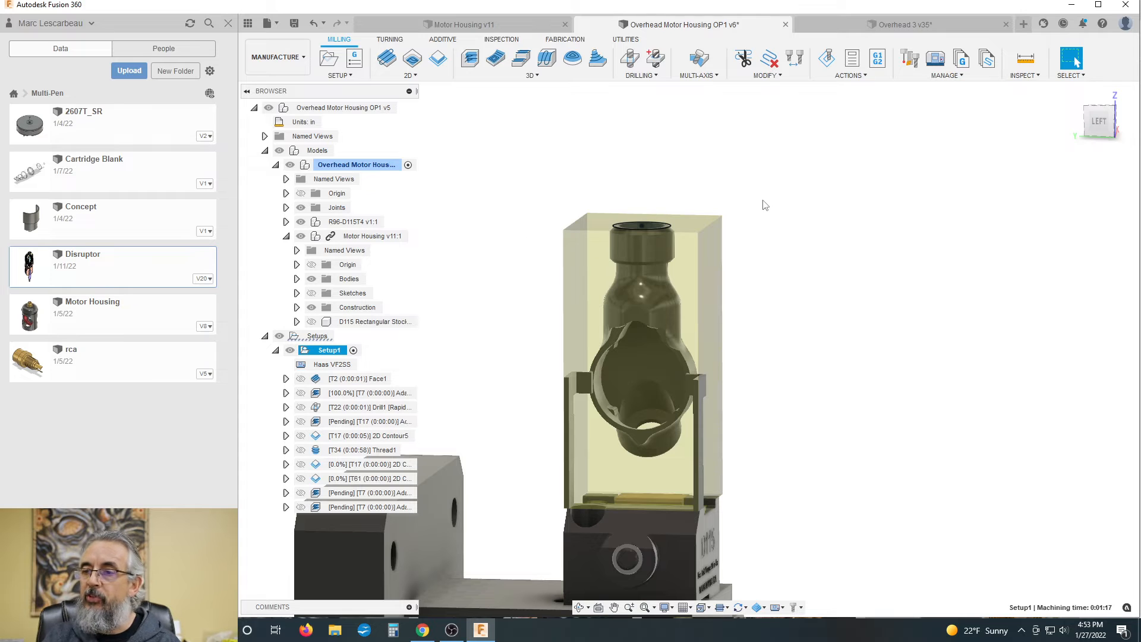
Examine the plain cylindrical neck and its lower chamfered edge within Setup1's stock
shift+middle_drag(765, 205, 768, 190)
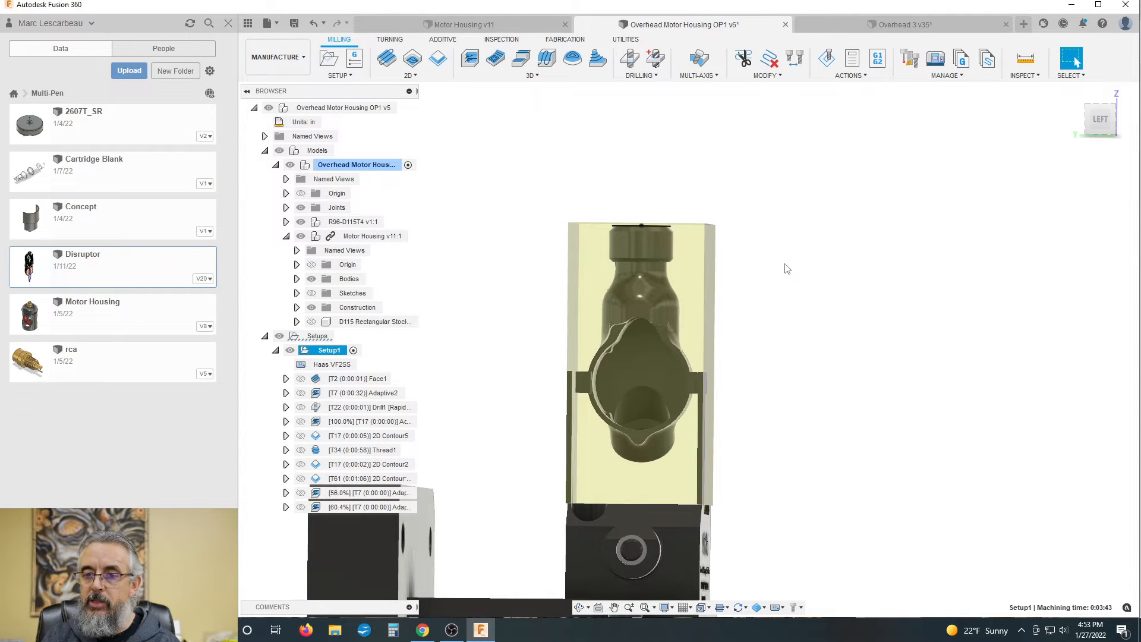
scroll(786, 268, down, 2)
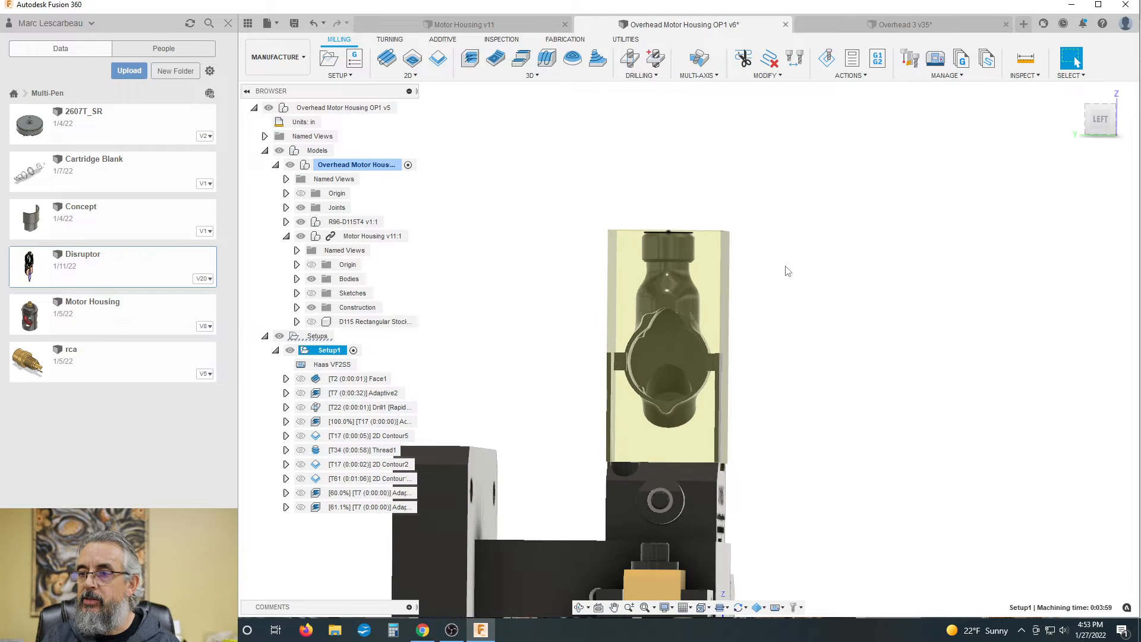
scroll(686, 258, up, 3)
scroll(686, 258, down, 1)
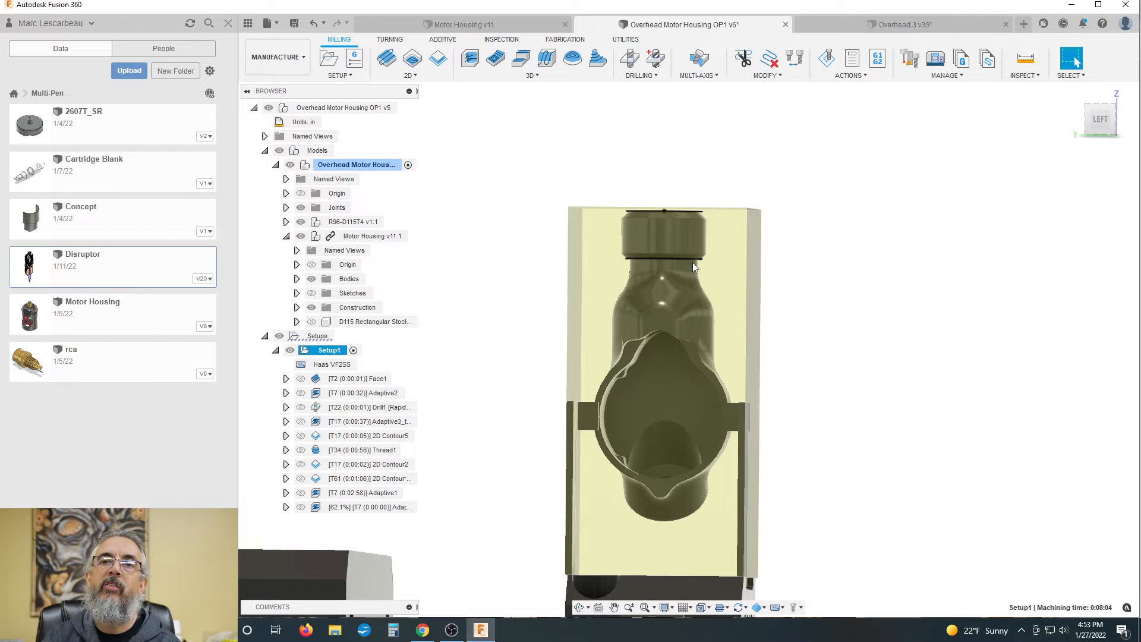
scroll(693, 262, up, 2)
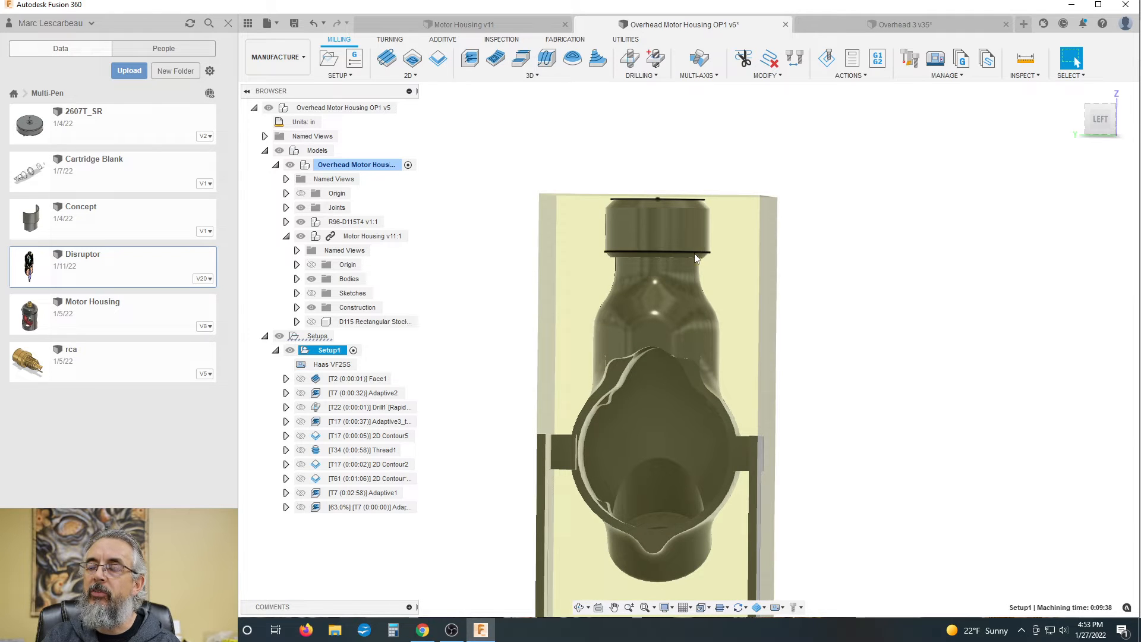
scroll(693, 258, down, 1)
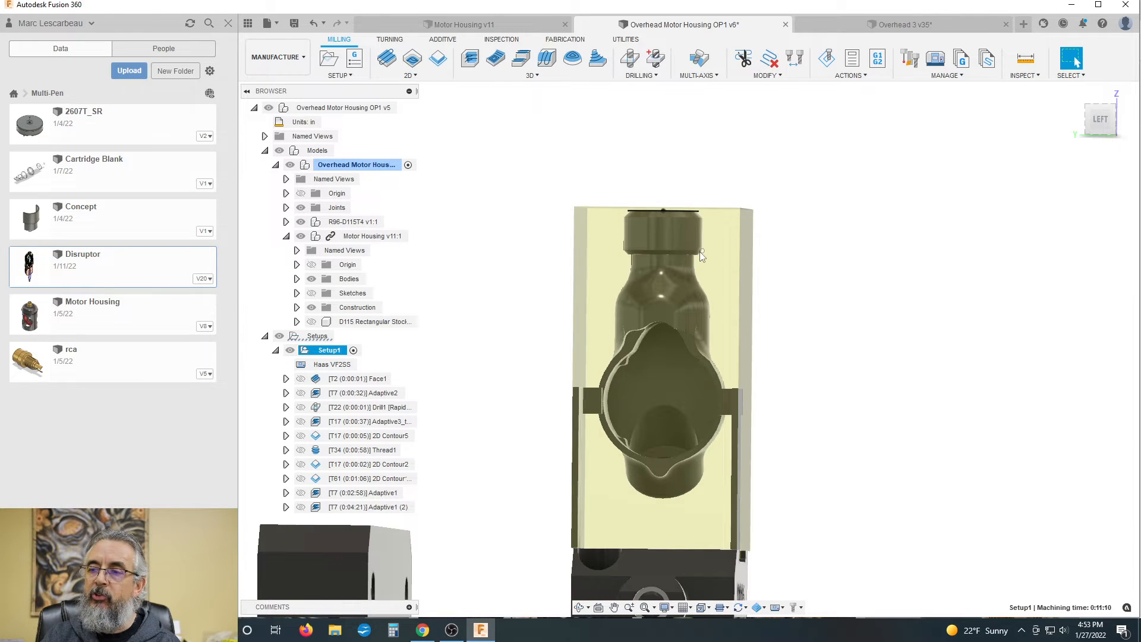
scroll(694, 259, up, 5)
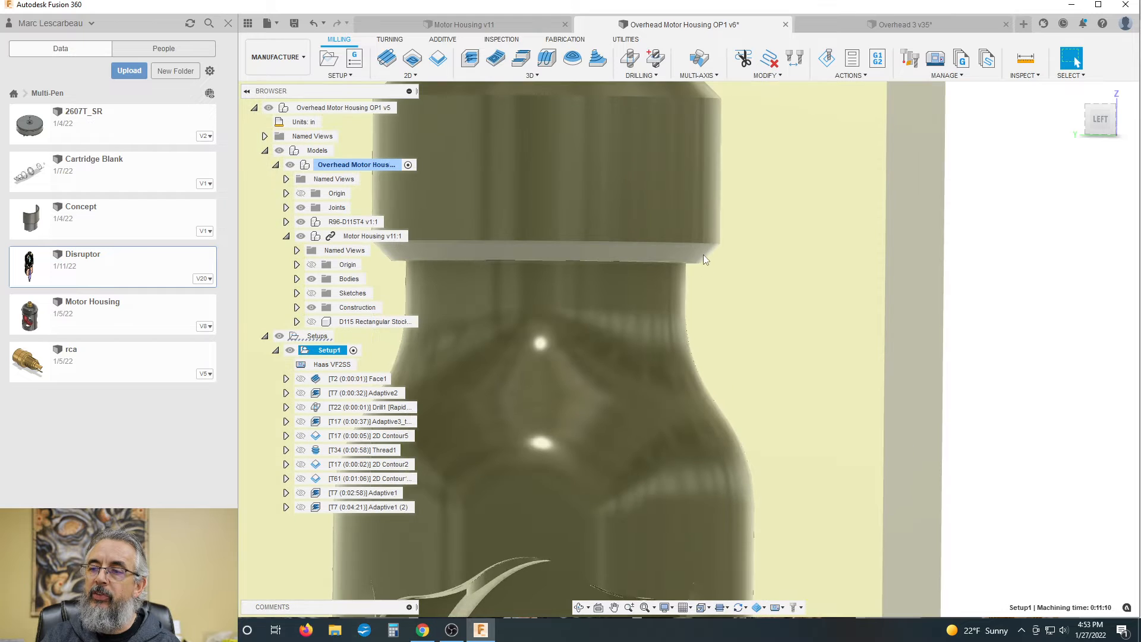
scroll(701, 261, down, 5)
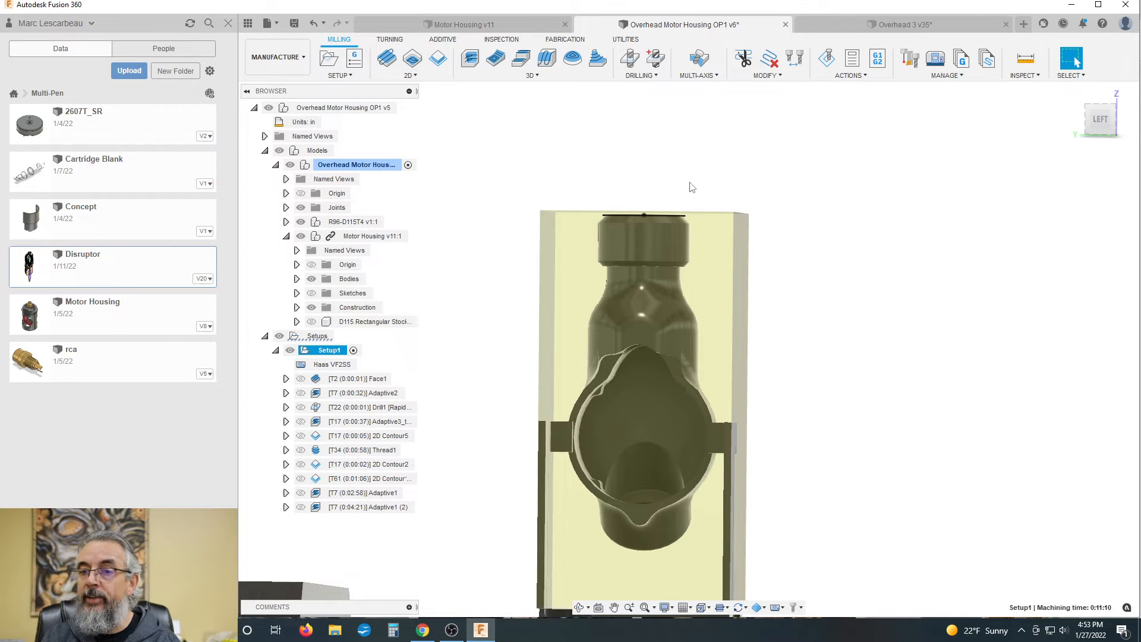
Create a 2D Chamfer operation in Setup1 using tool #15, the 1/4" 45° chamfer mill
click(505, 224)
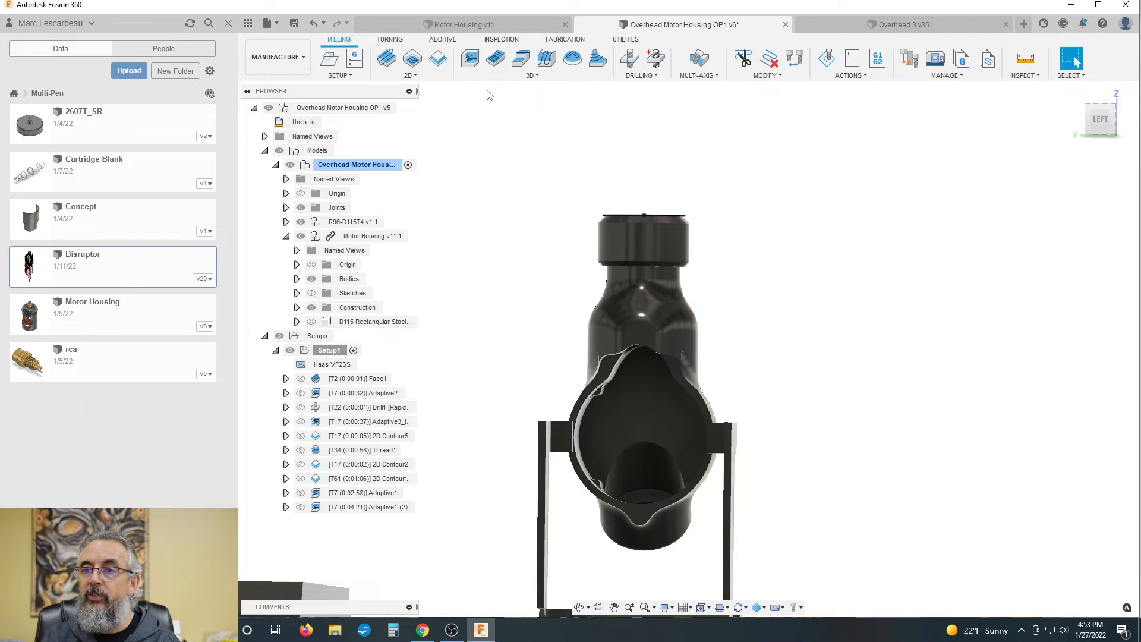
click(411, 75)
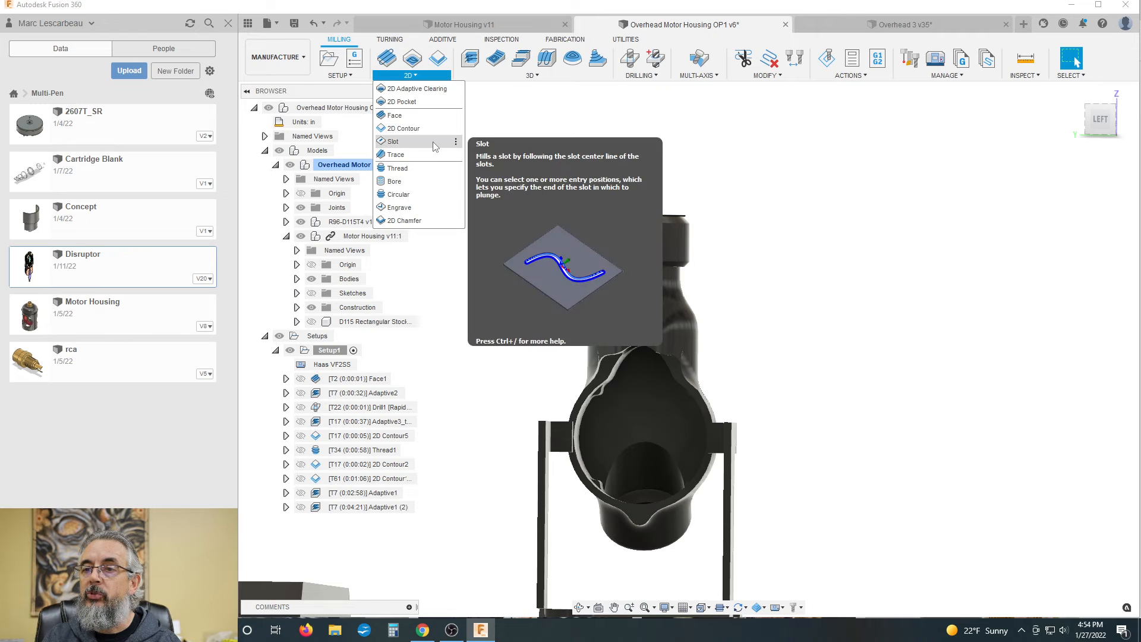
click(407, 220)
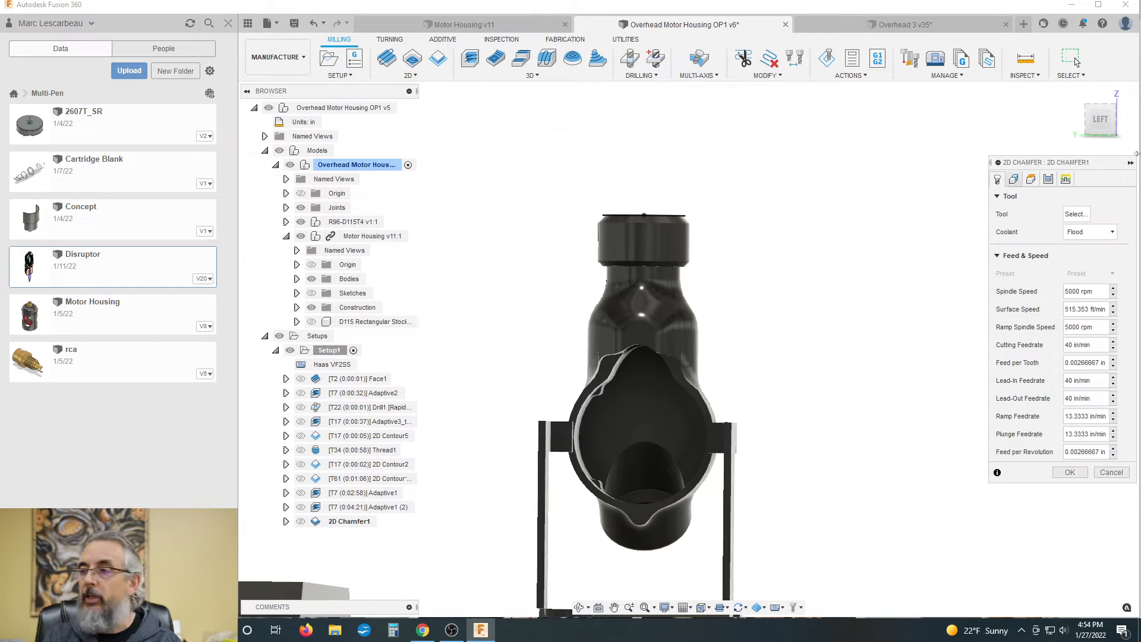
click(1075, 214)
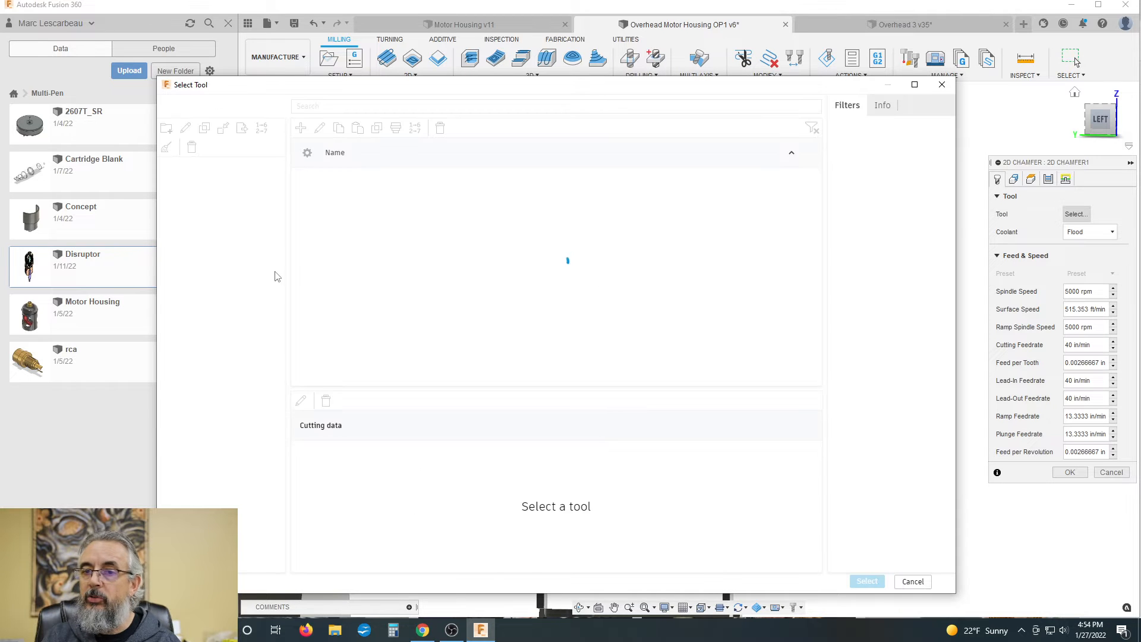
drag(487, 89, 0, 113)
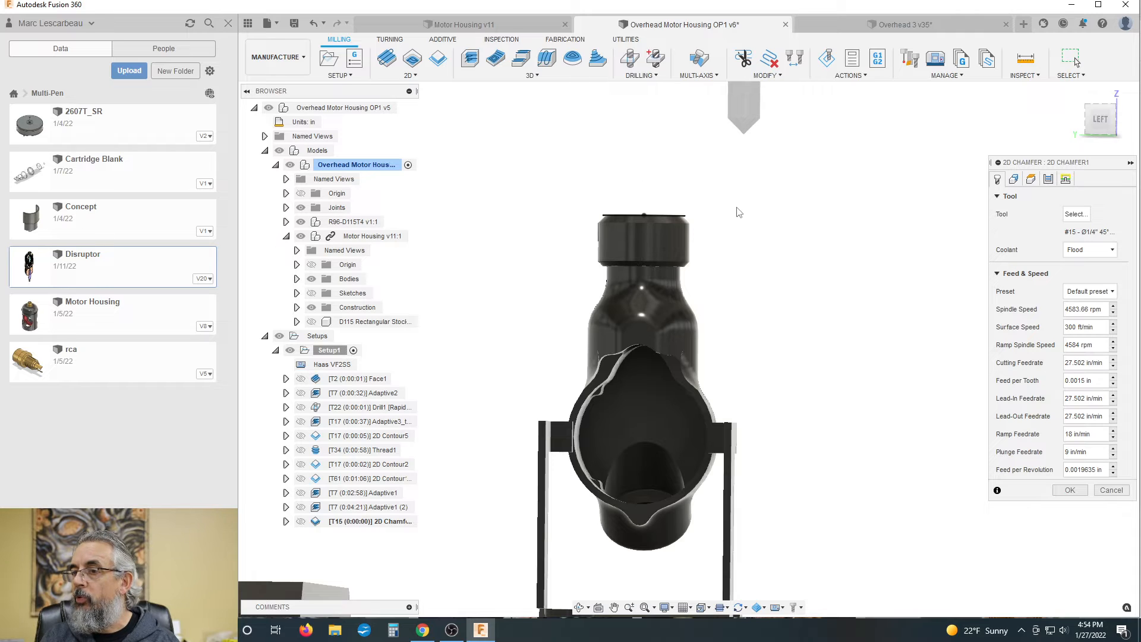
Select the lower edge of the neck's top chamfer as the contour, keep the bottom height at the selected contour, and apply the operation
click(1013, 179)
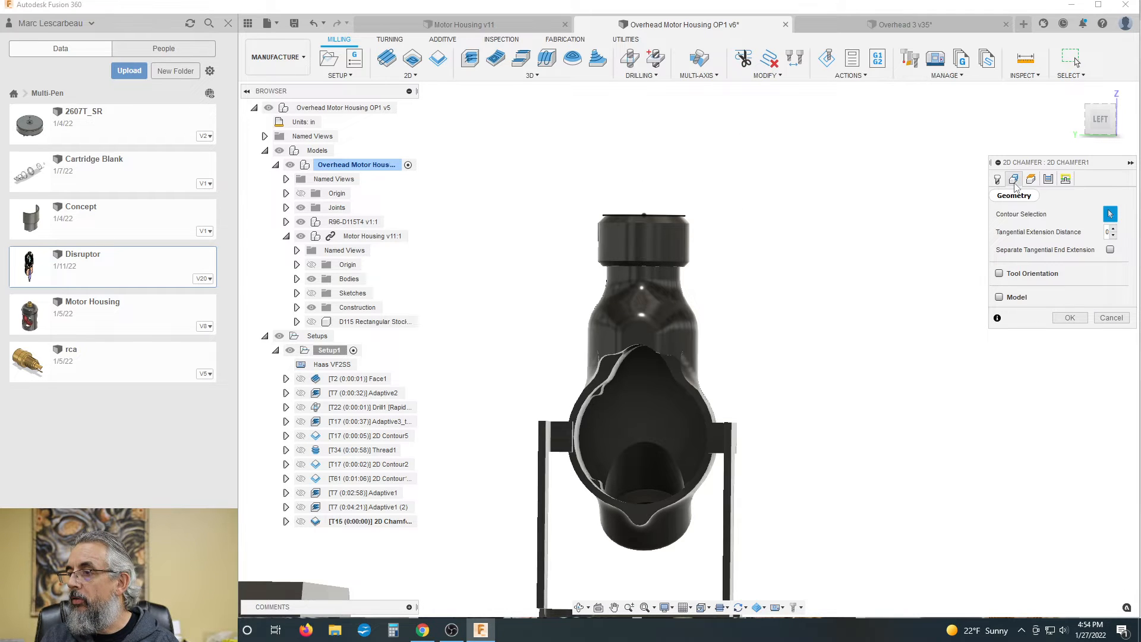
click(674, 223)
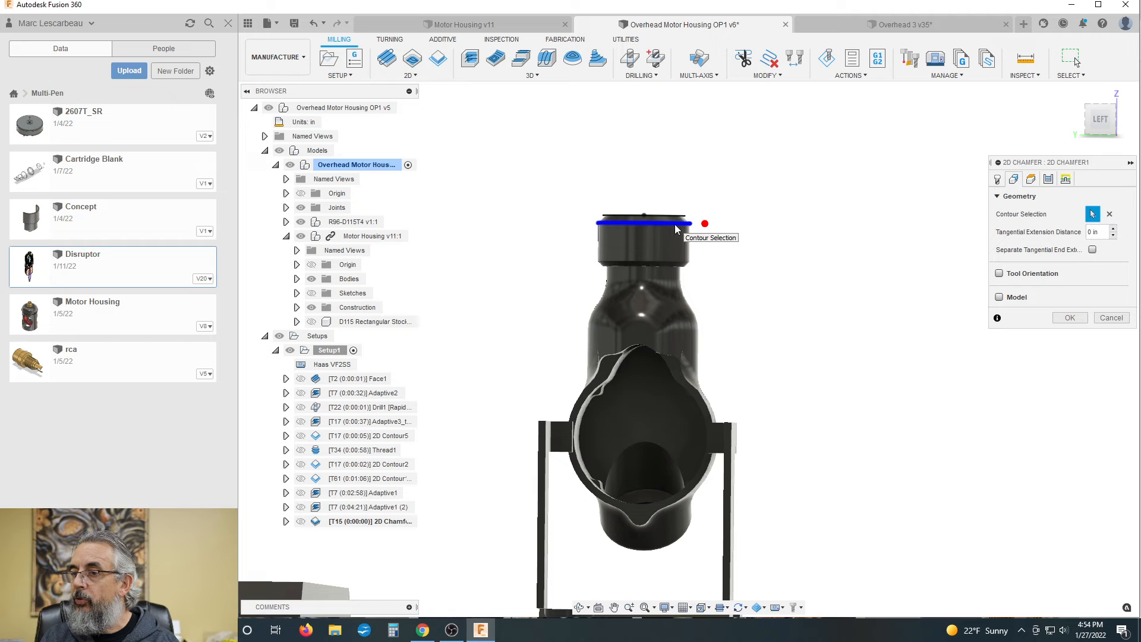
click(1034, 180)
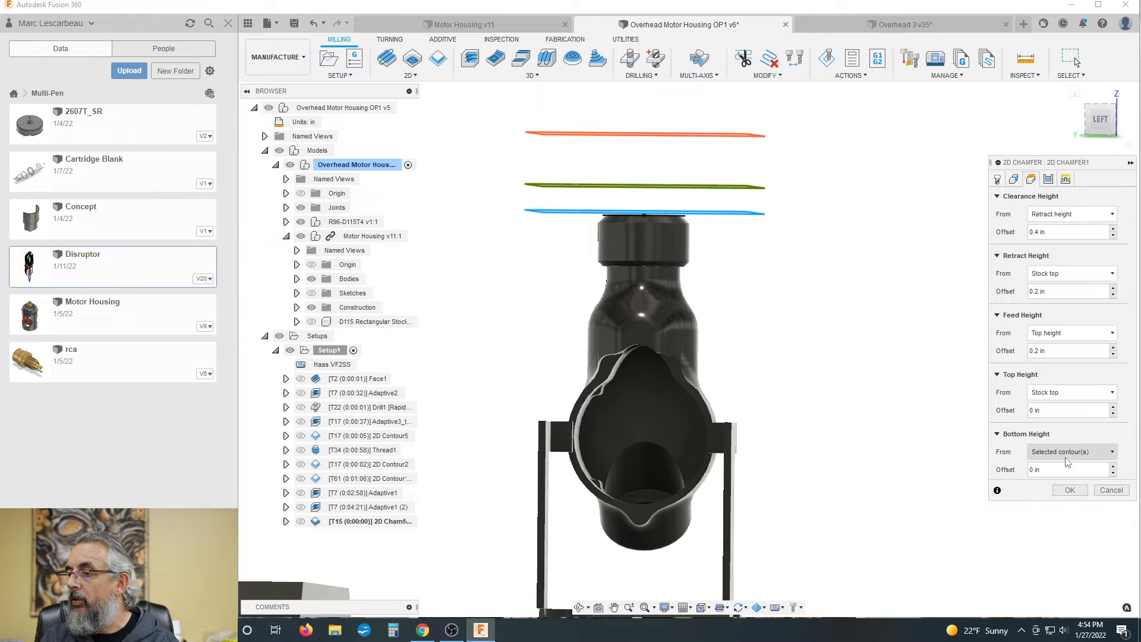
click(1070, 489)
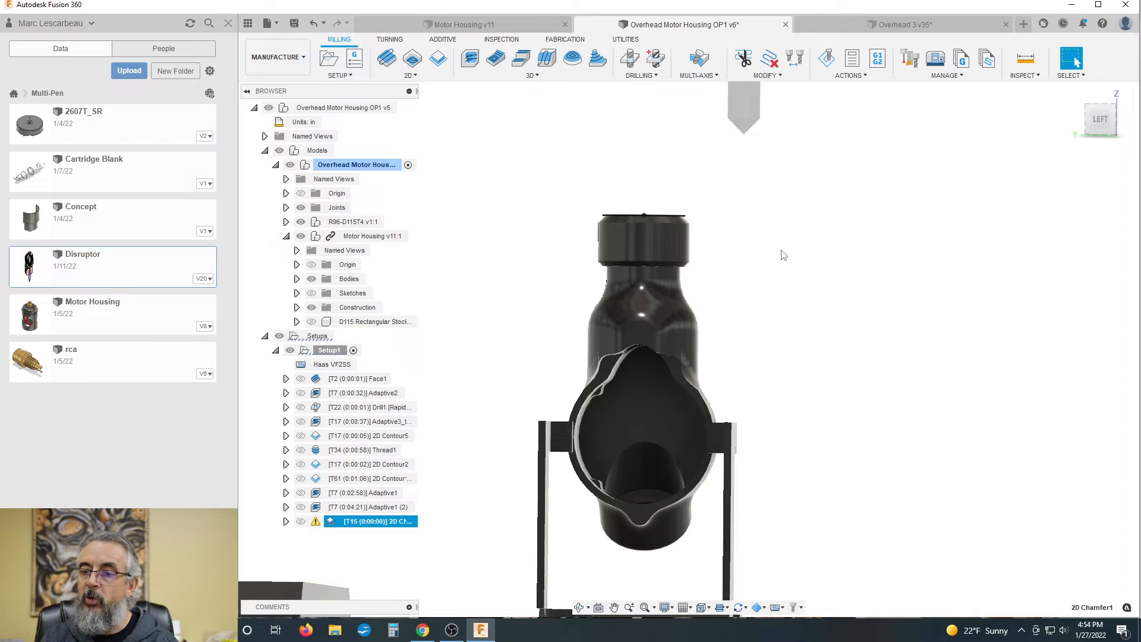
Reopen the 2D Chamfer operation and enable its tool orientation with the Select Z axis/plane & X axis option
shift+middle_drag(782, 250, 772, 264)
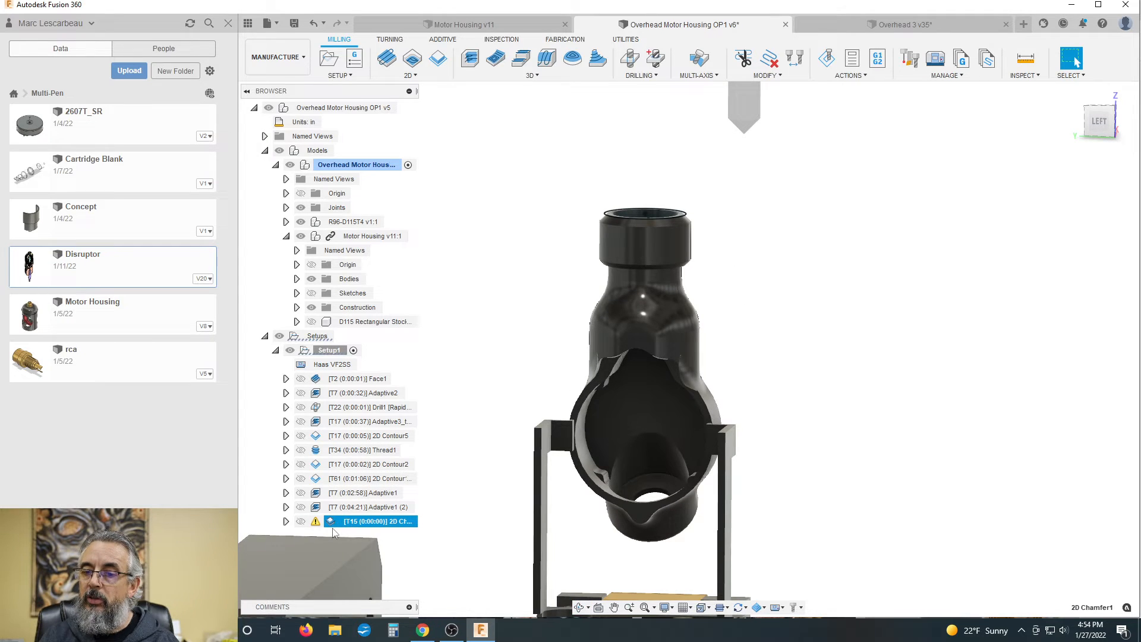
double_click(362, 521)
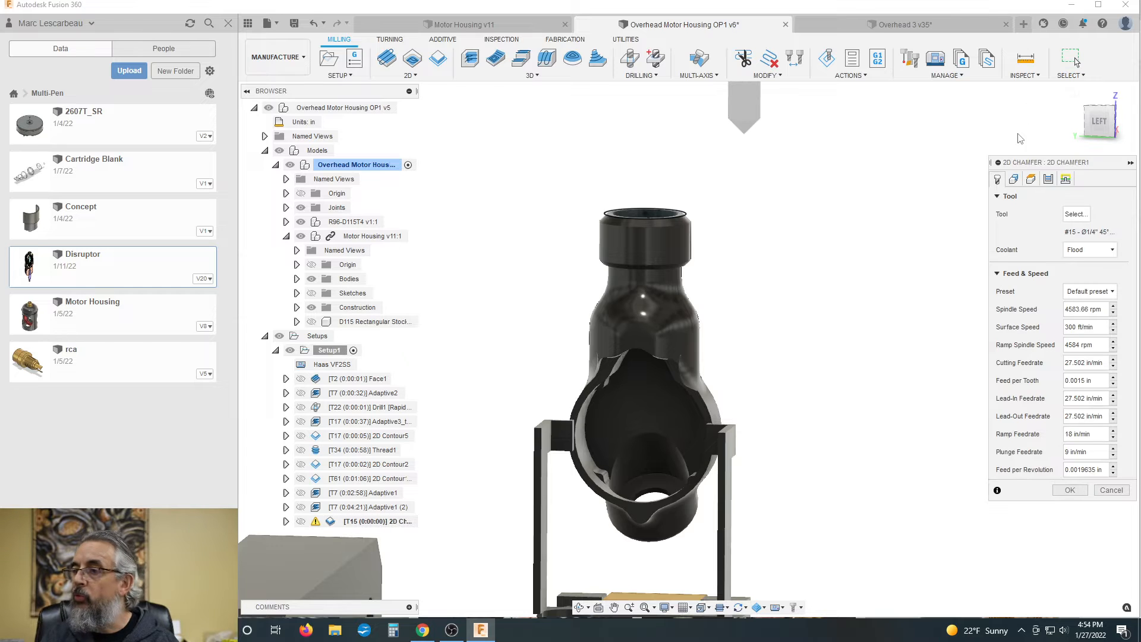
click(1013, 179)
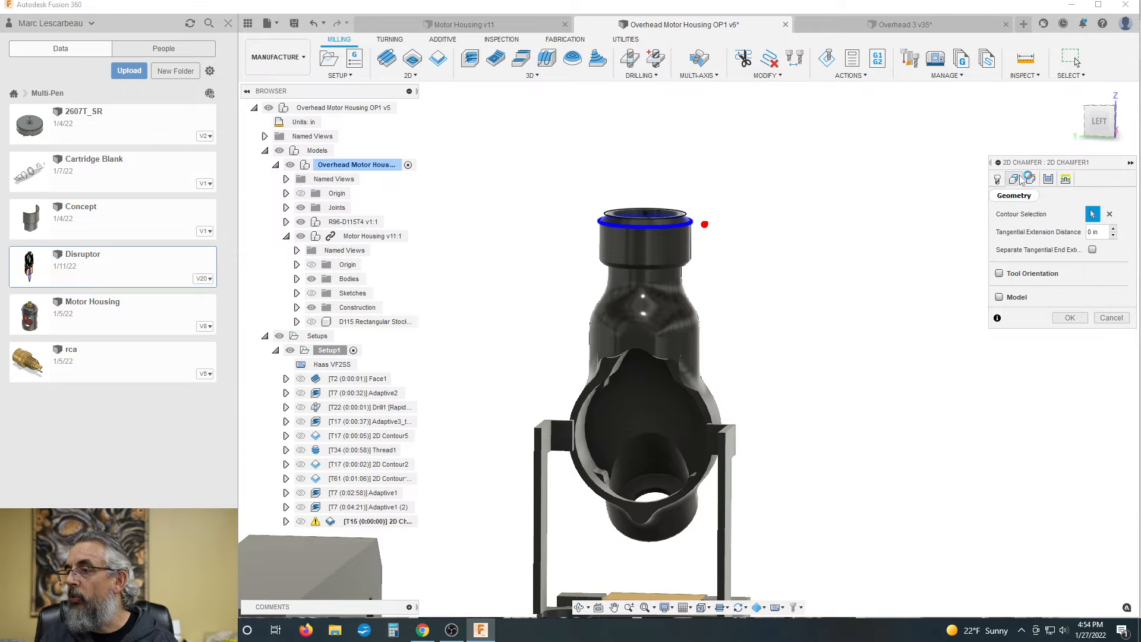
click(998, 273)
click(1088, 291)
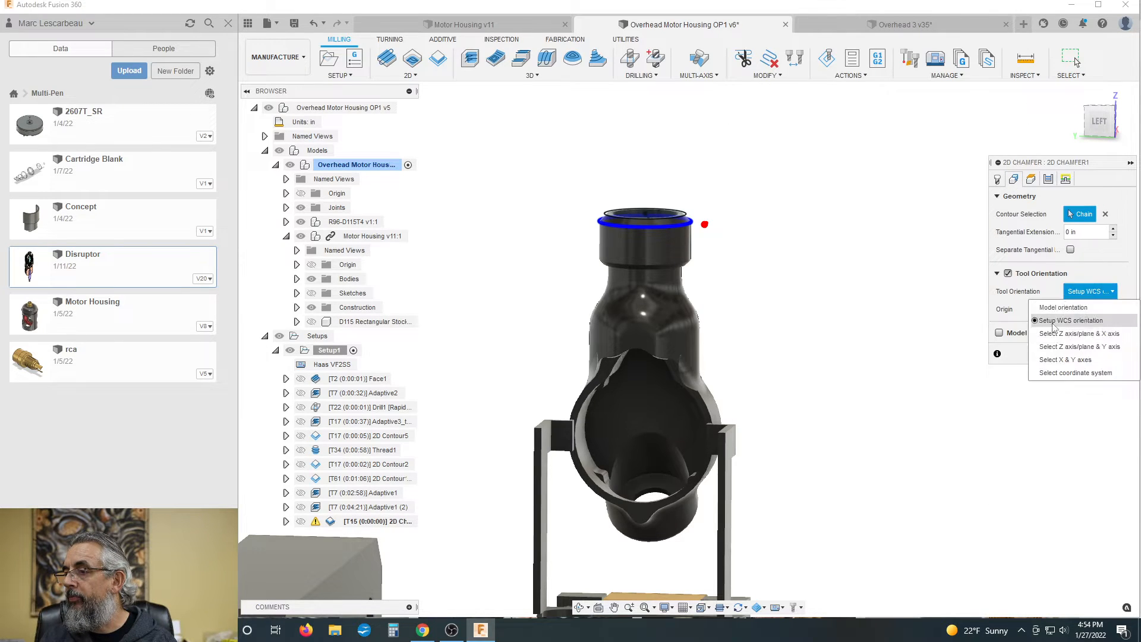
click(1055, 334)
Define the tool orientation with the neck's top rim face as the Z axis and the fixture block's long upper edge as the X axis
shift+middle_drag(835, 233, 838, 282)
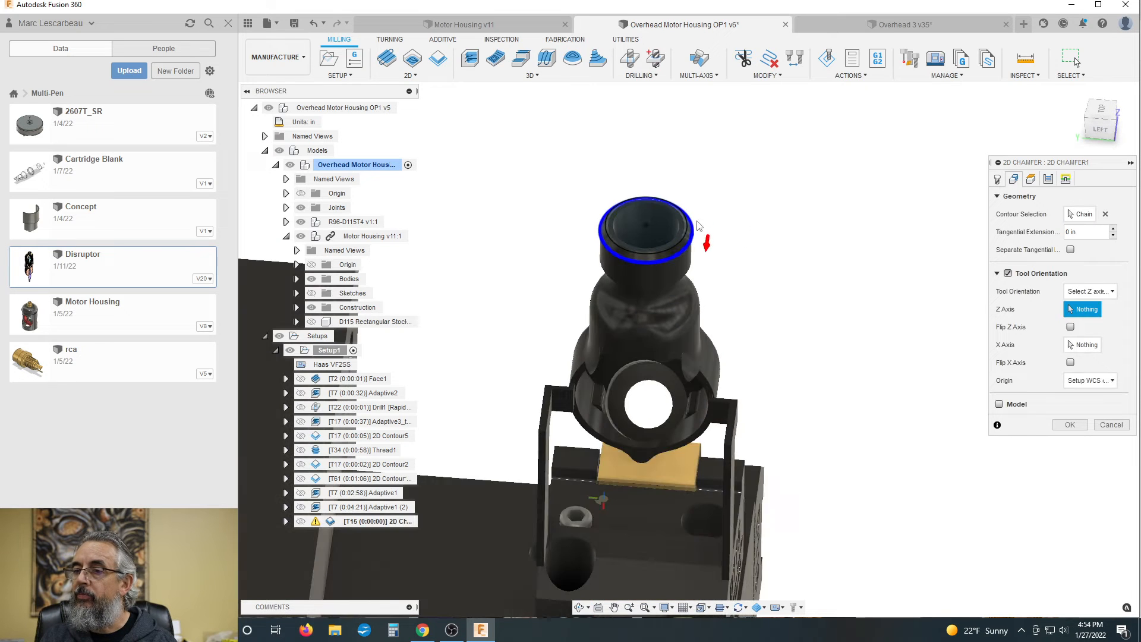
scroll(665, 213, up, 5)
click(685, 238)
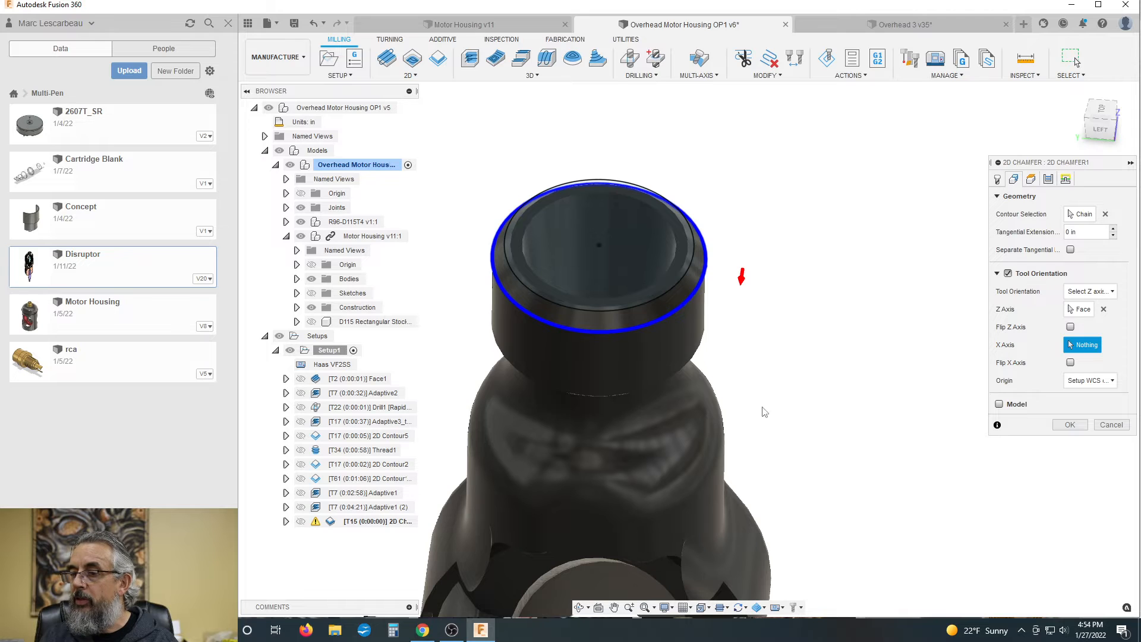
scroll(865, 255, down, 4)
scroll(706, 199, down, 2)
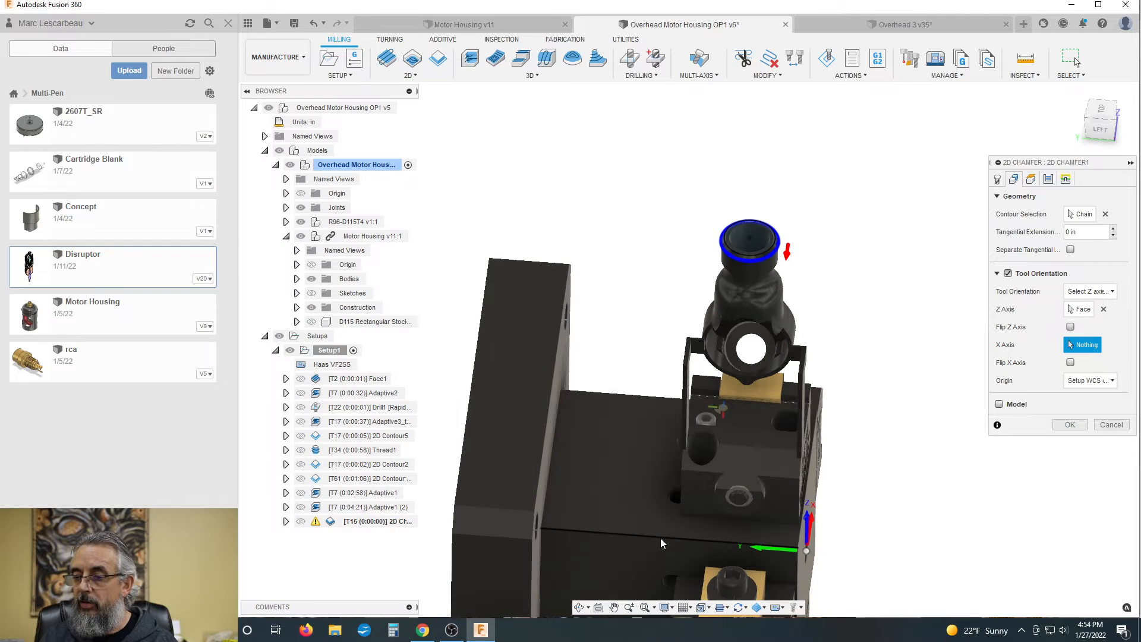
click(659, 537)
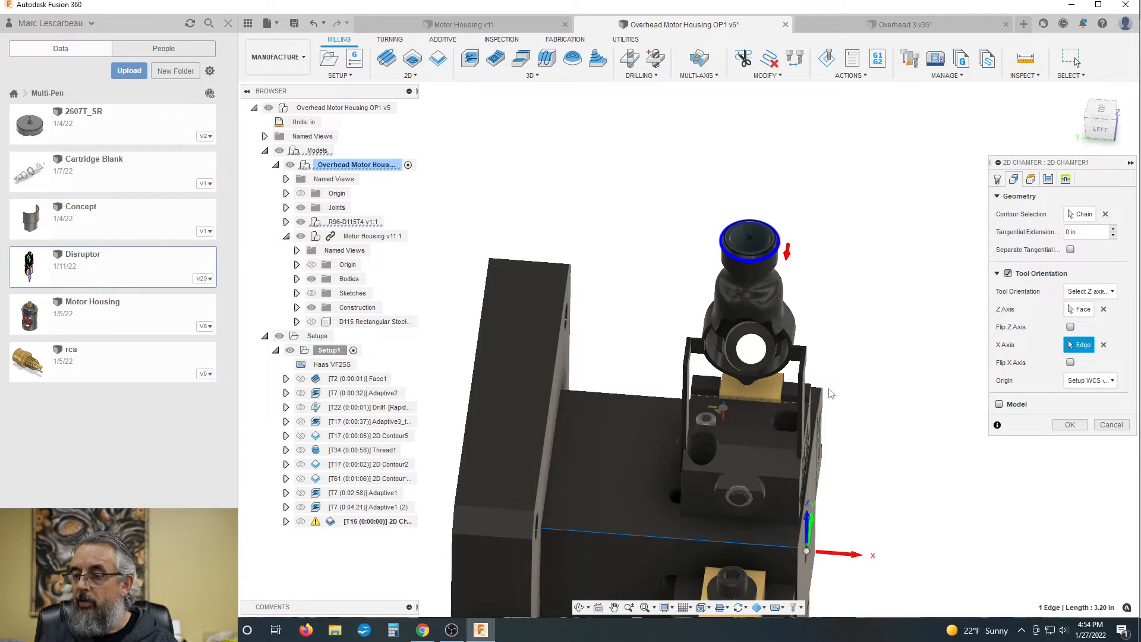
Review the chamfer operation's height planes against the neck and apply the tool orientation
click(1031, 179)
shift+middle_drag(888, 247, 874, 206)
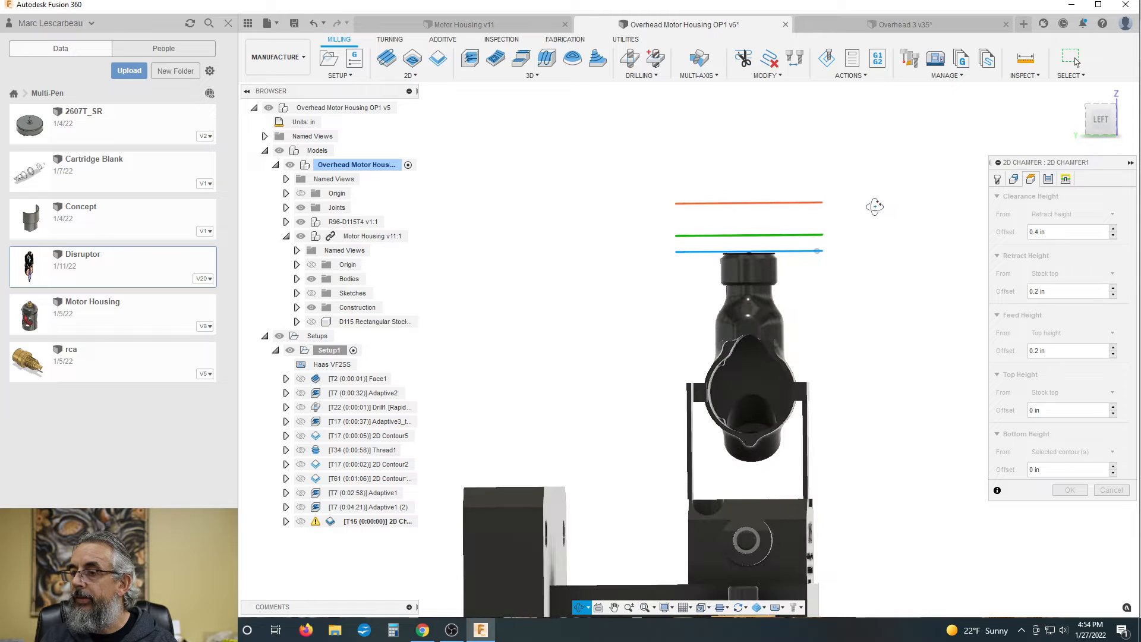
scroll(555, 278, down, 2)
scroll(733, 272, up, 2)
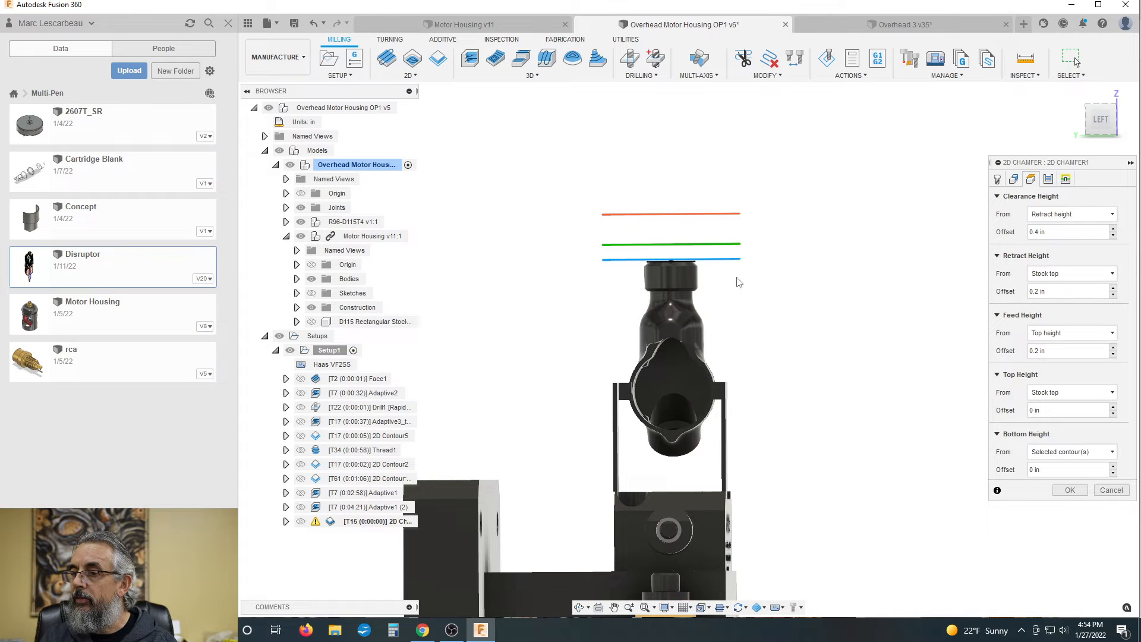
shift+middle_drag(799, 281, 909, 230)
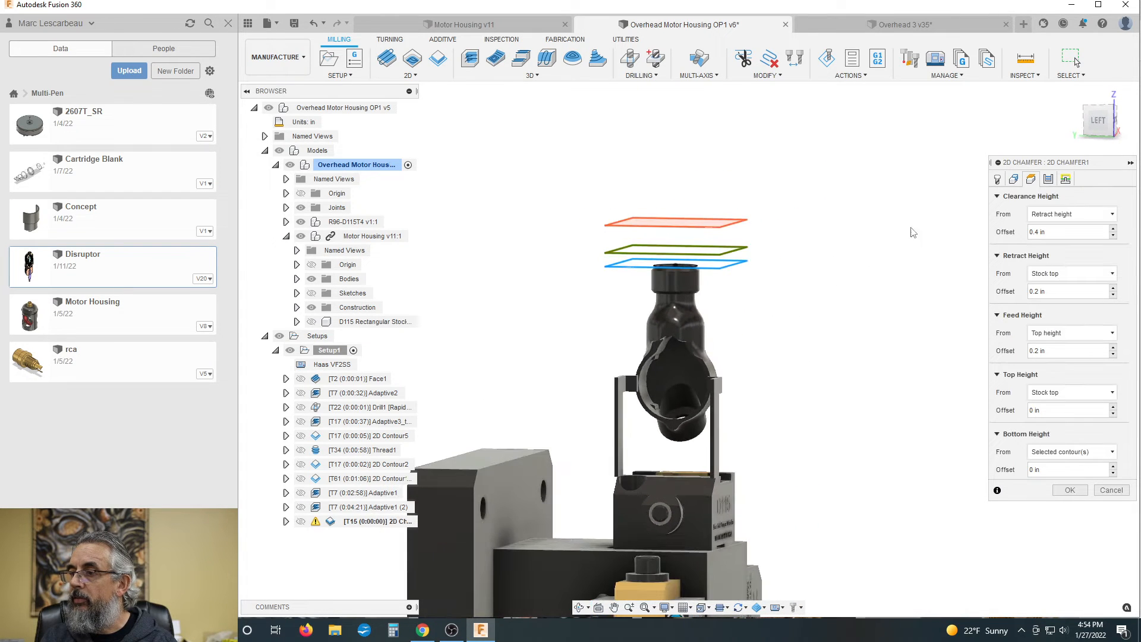
click(1014, 182)
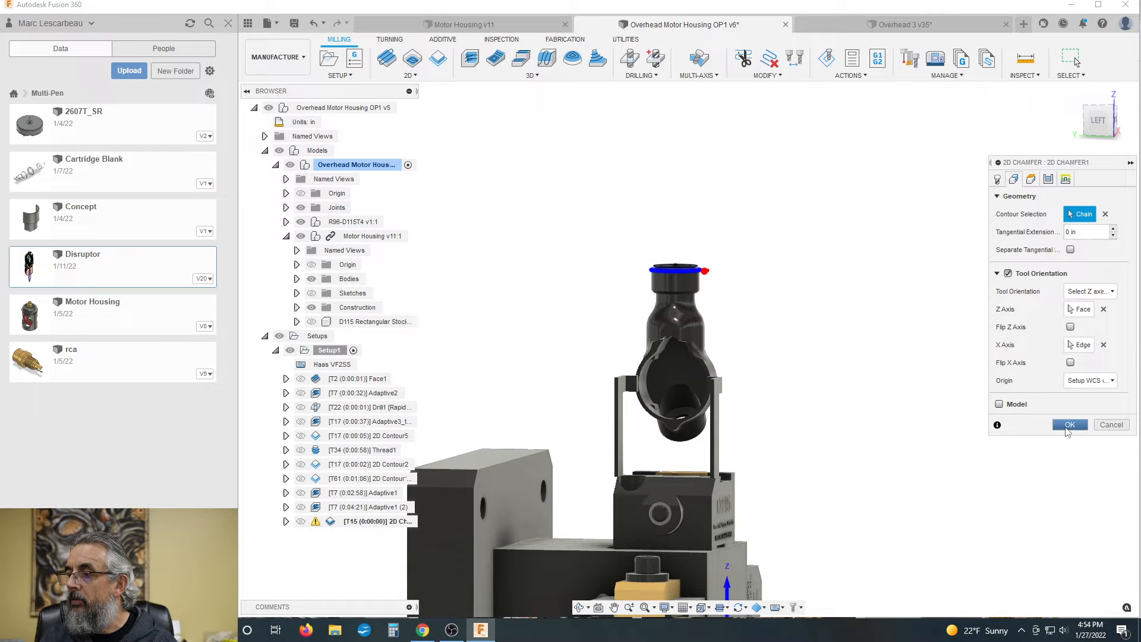
click(1069, 424)
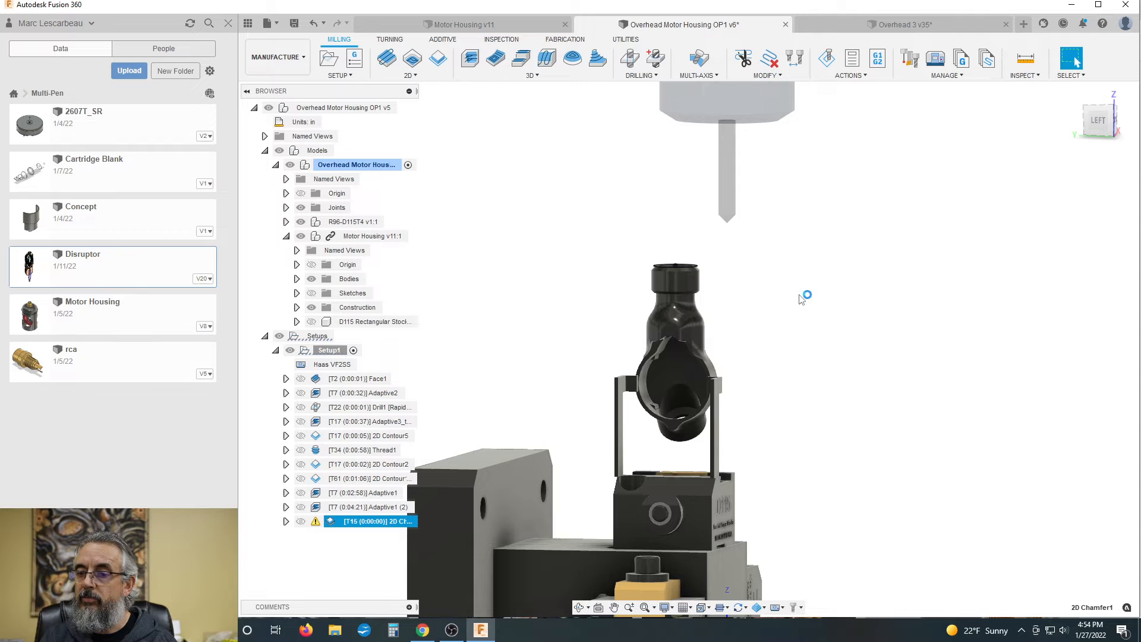
Set the 2D Chamfer operation's chamfer width to .5 mm and apply the change
scroll(799, 296, down, 2)
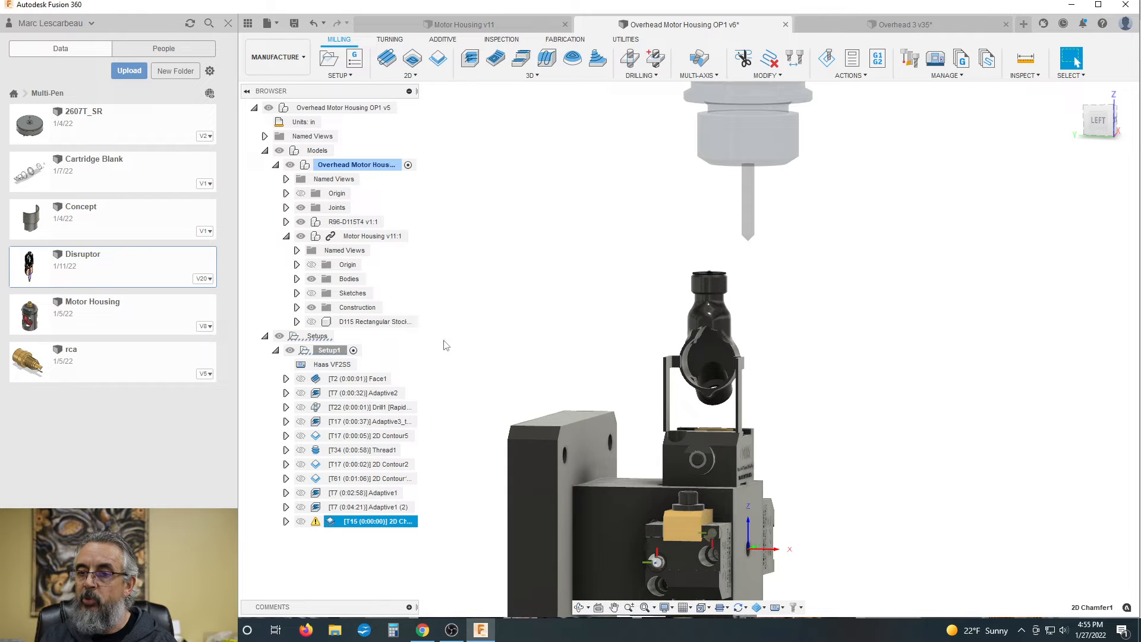
double_click(332, 523)
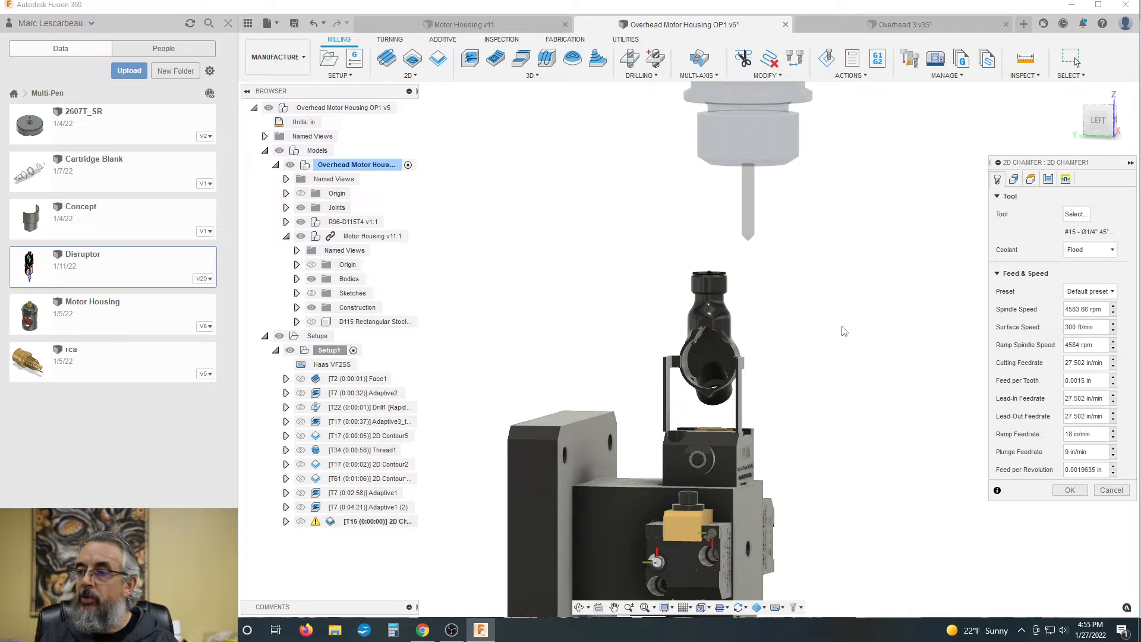
click(1031, 179)
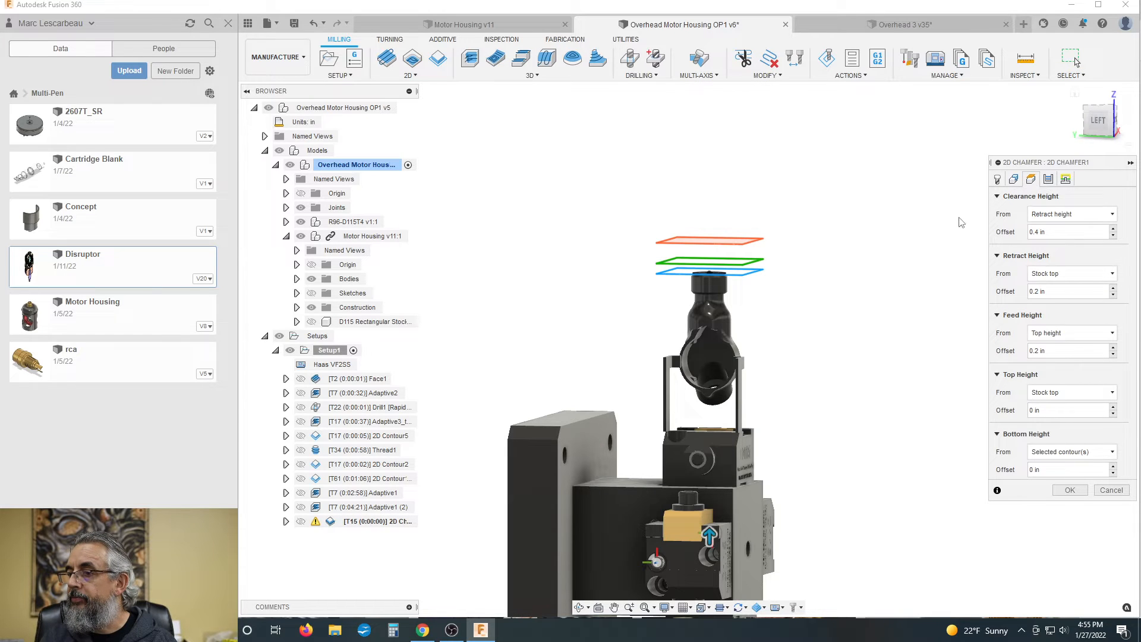
click(1048, 178)
scroll(709, 281, up, 5)
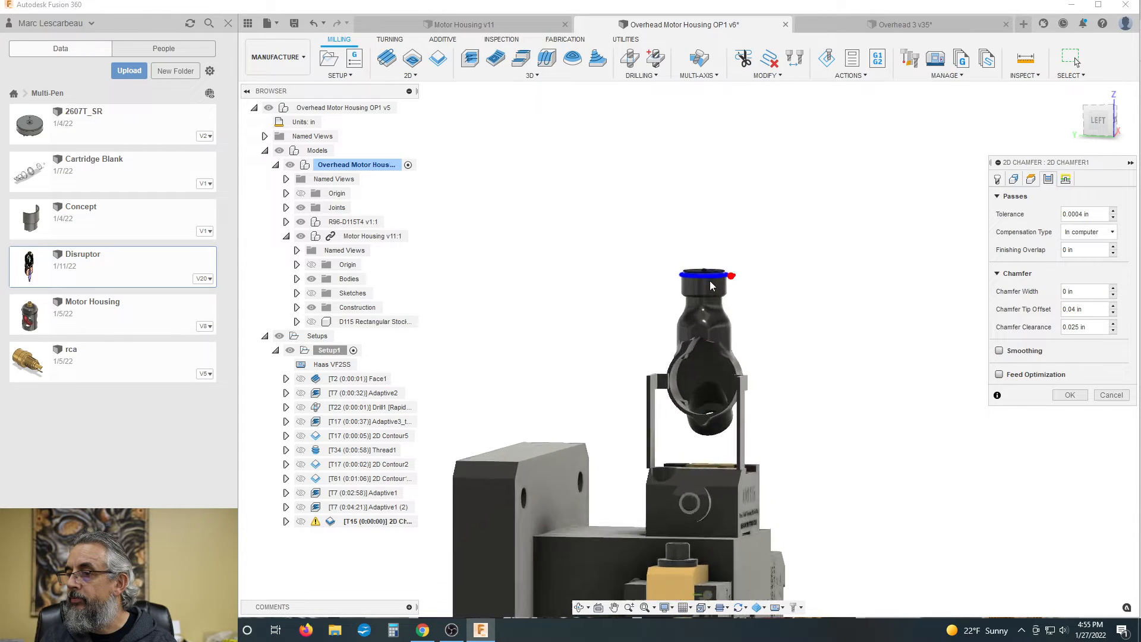
scroll(710, 280, up, 4)
shift+middle_drag(802, 239, 803, 260)
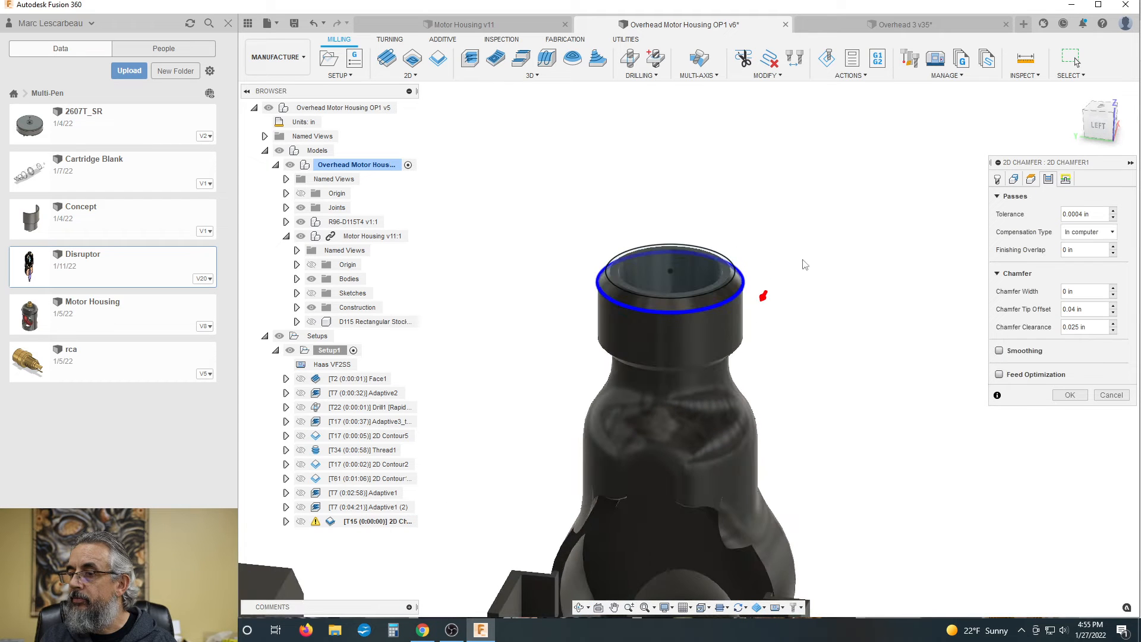
scroll(728, 307, up, 1)
scroll(752, 297, up, 1)
scroll(788, 274, down, 3)
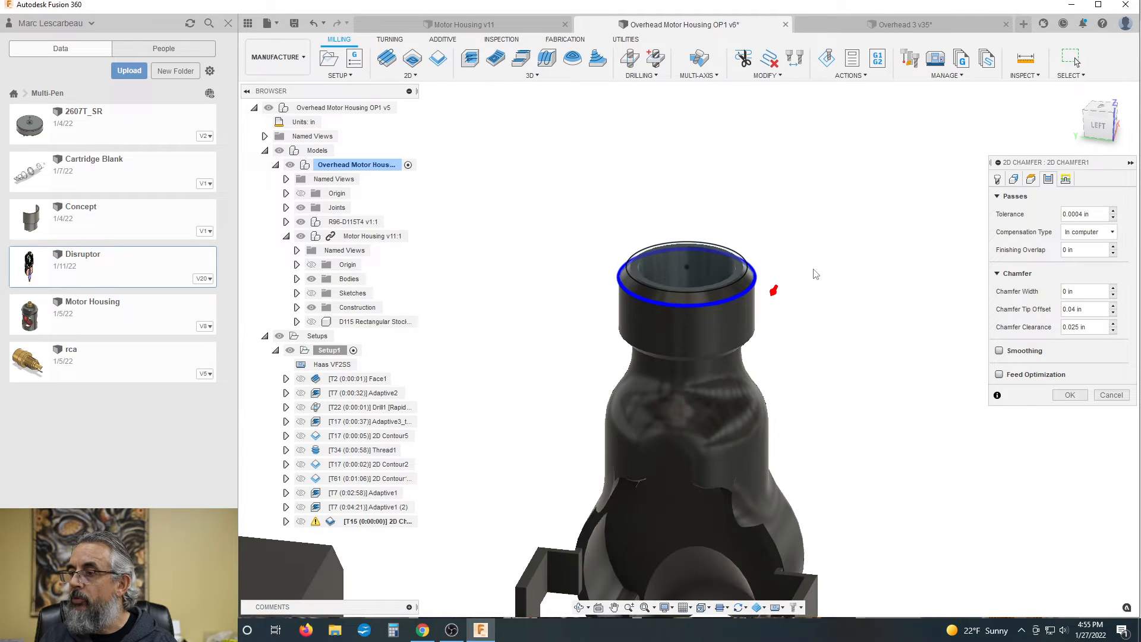
click(1067, 290)
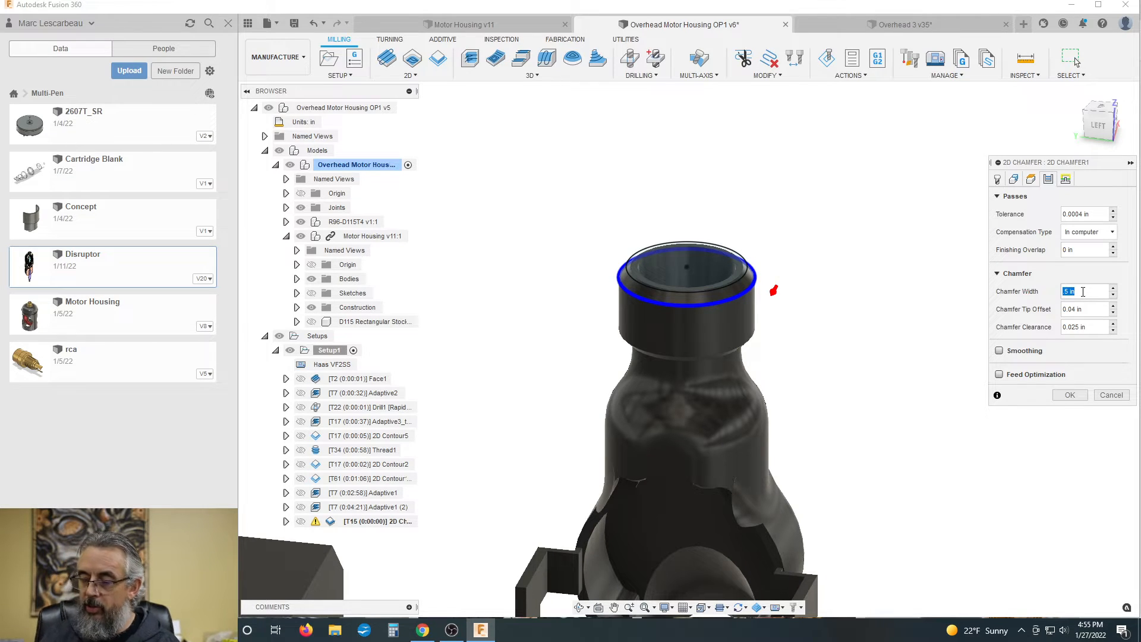
text(mm)
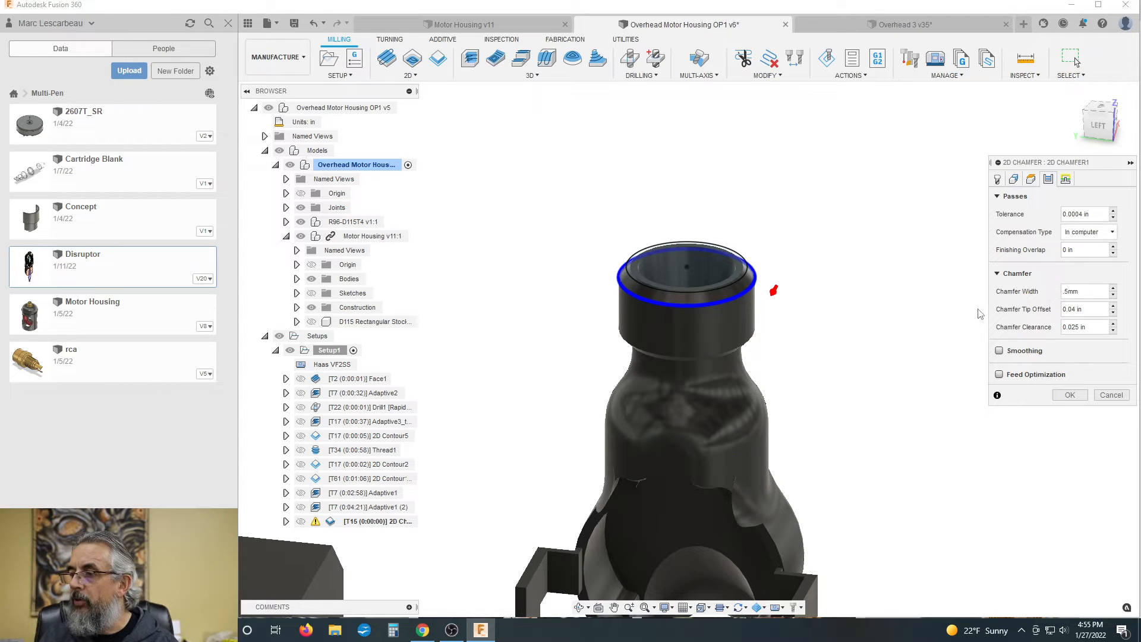
click(1068, 396)
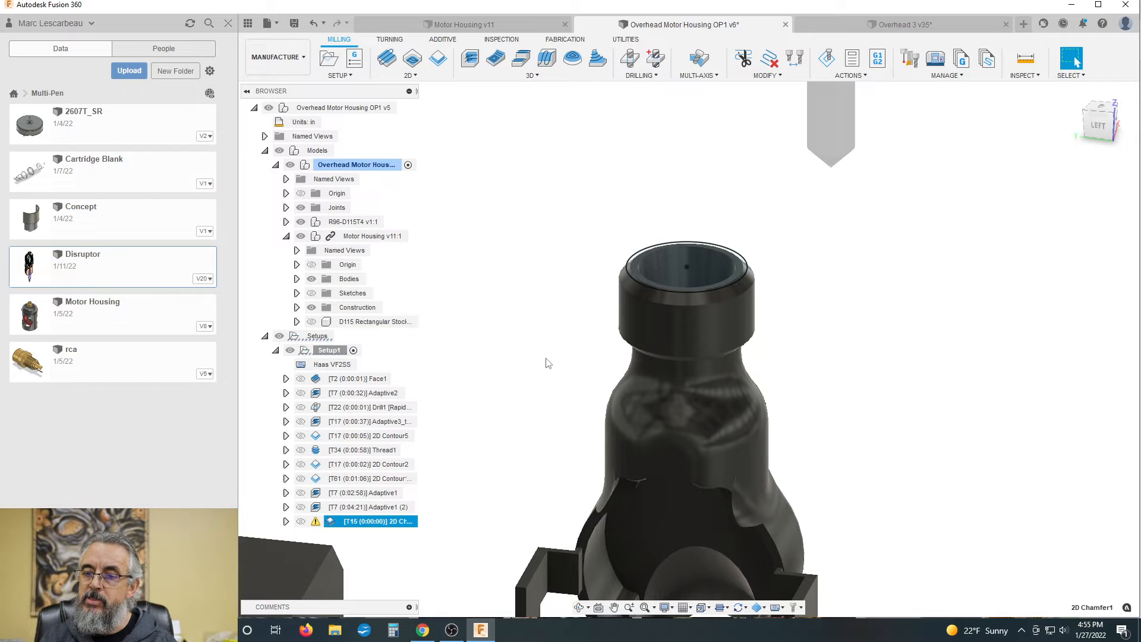
Read the generation warnings of the 2D Chamfer operation and close the log
click(523, 384)
click(315, 521)
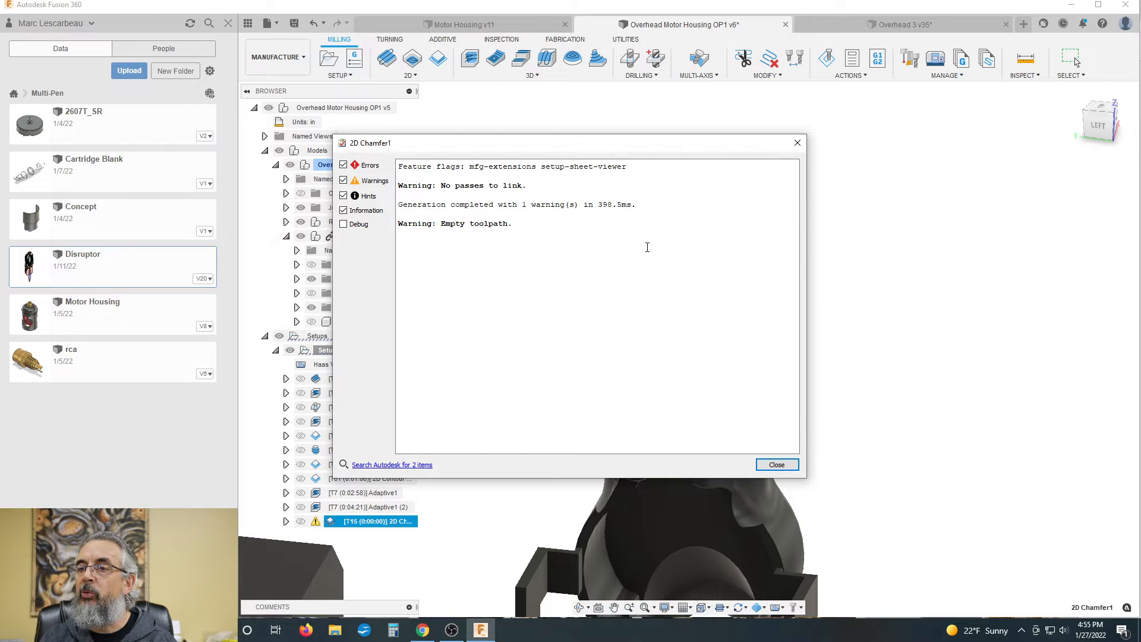
click(777, 465)
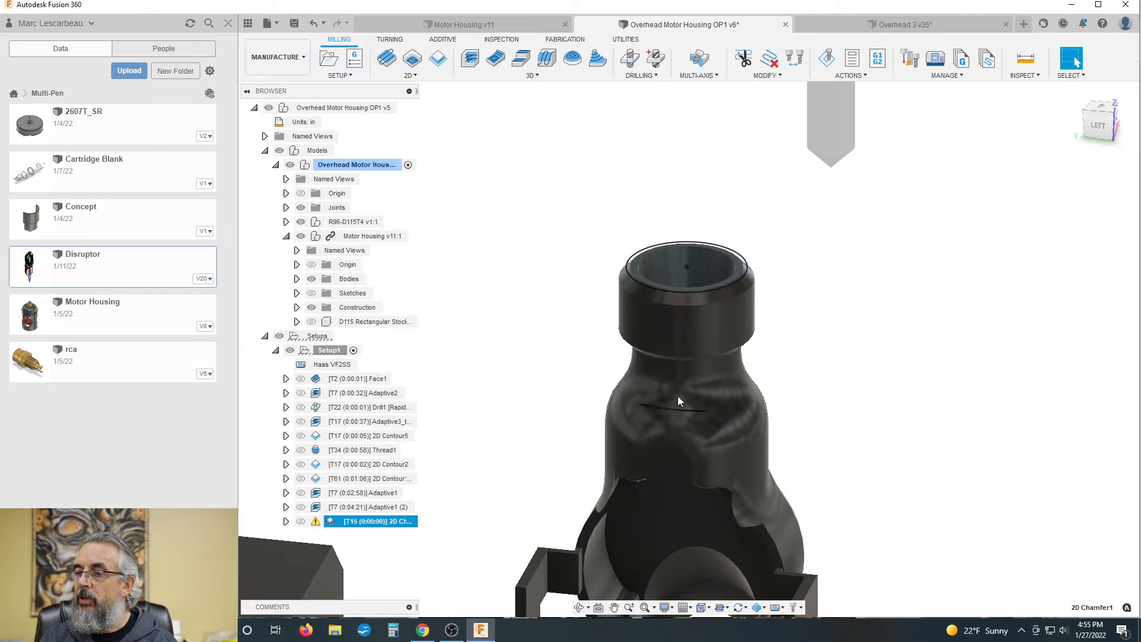
click(614, 412)
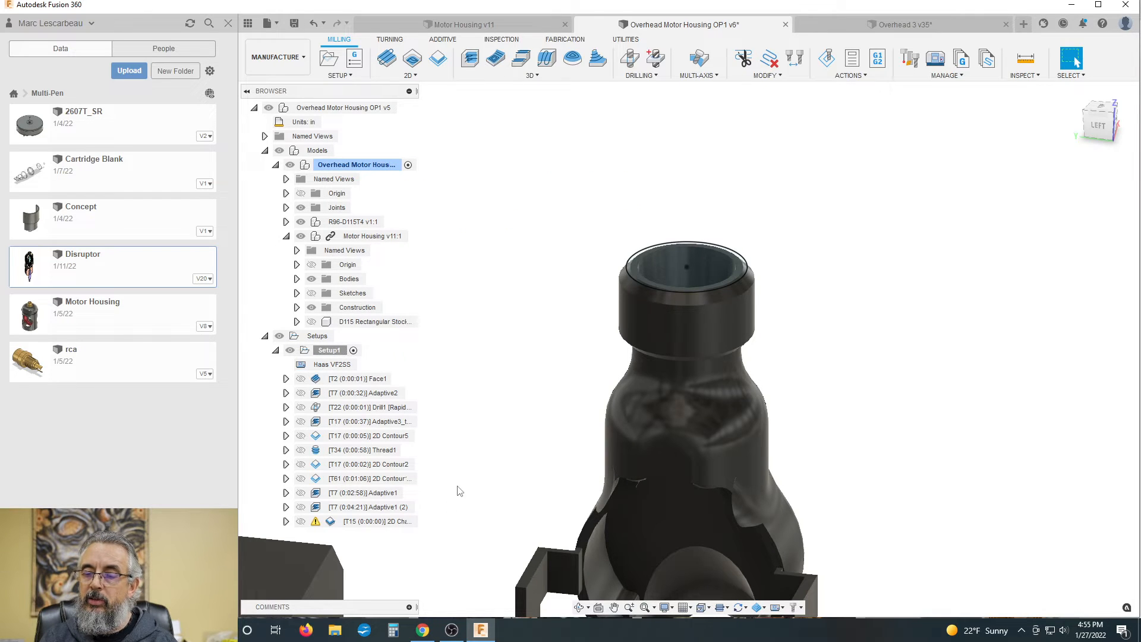
Reopen the 2D Chamfer operation and examine its geometry settings and height planes relative to the neck
click(331, 523)
click(378, 536)
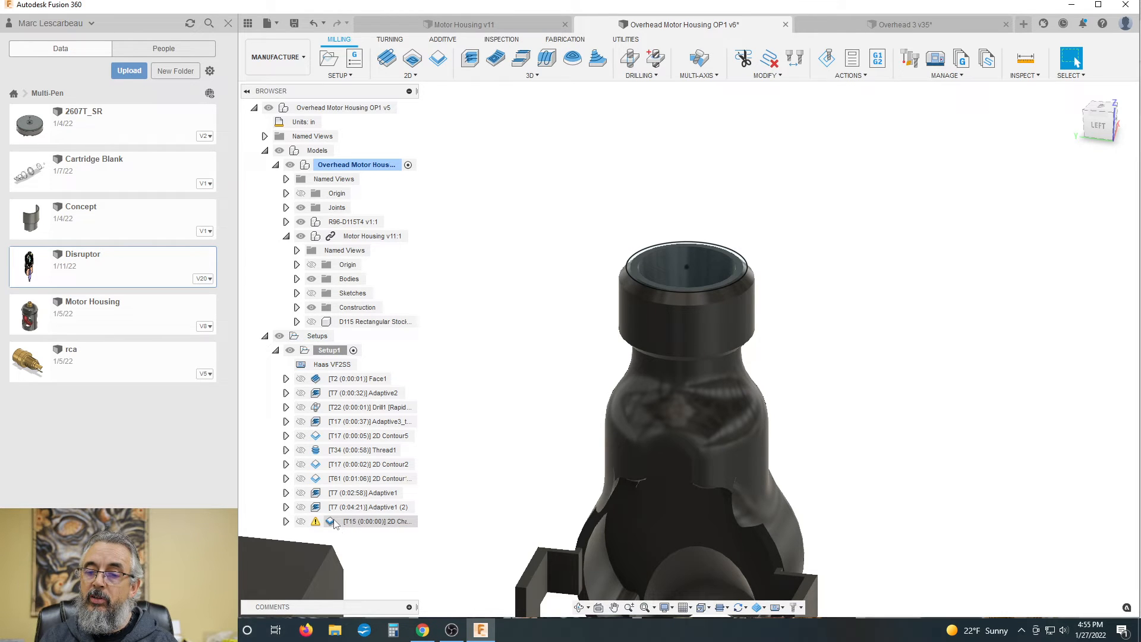
double_click(334, 523)
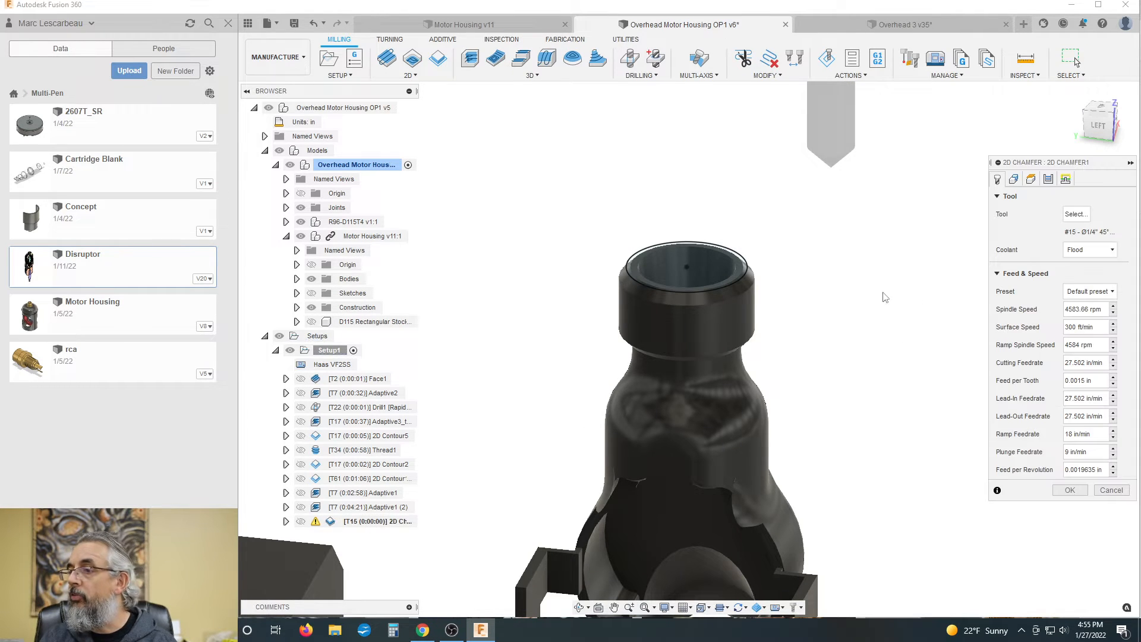
click(1014, 180)
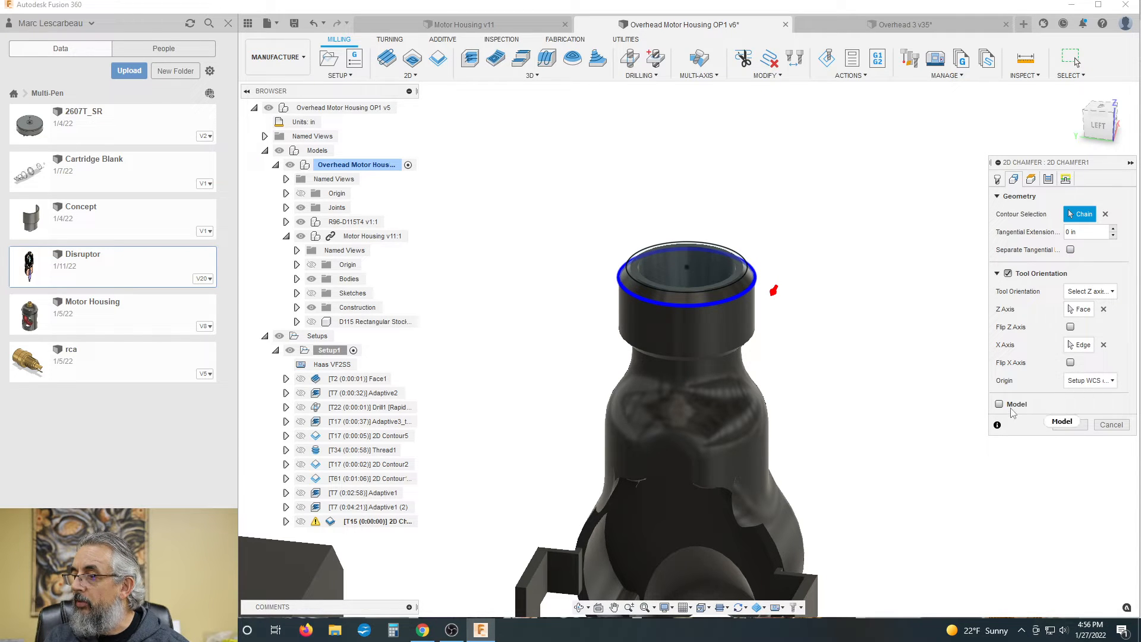
click(1030, 185)
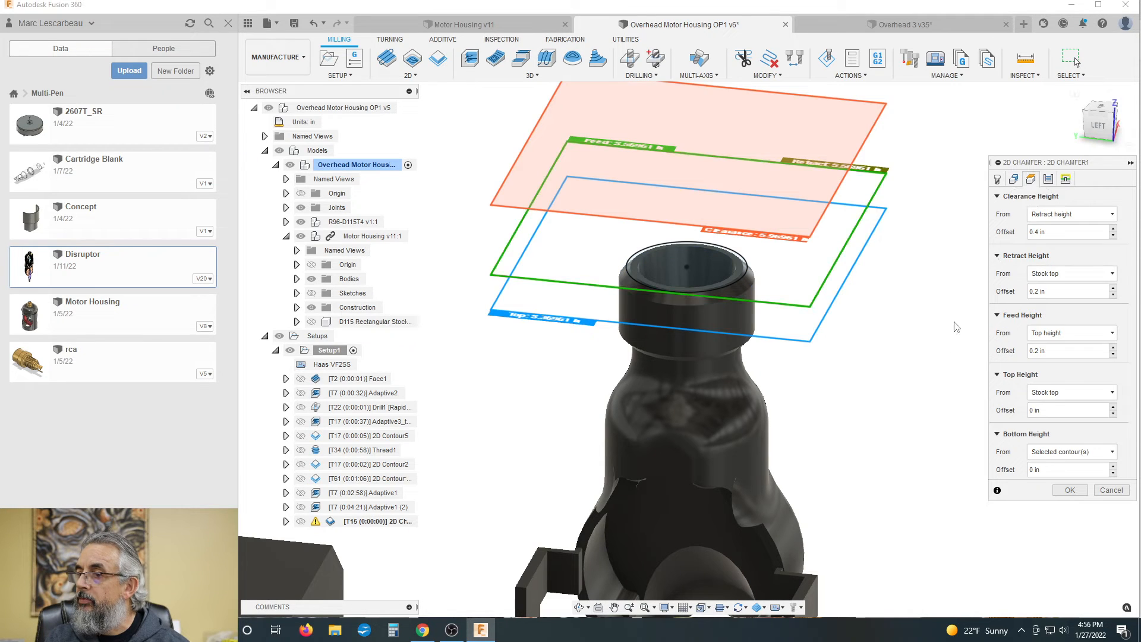
shift+middle_drag(861, 364, 866, 333)
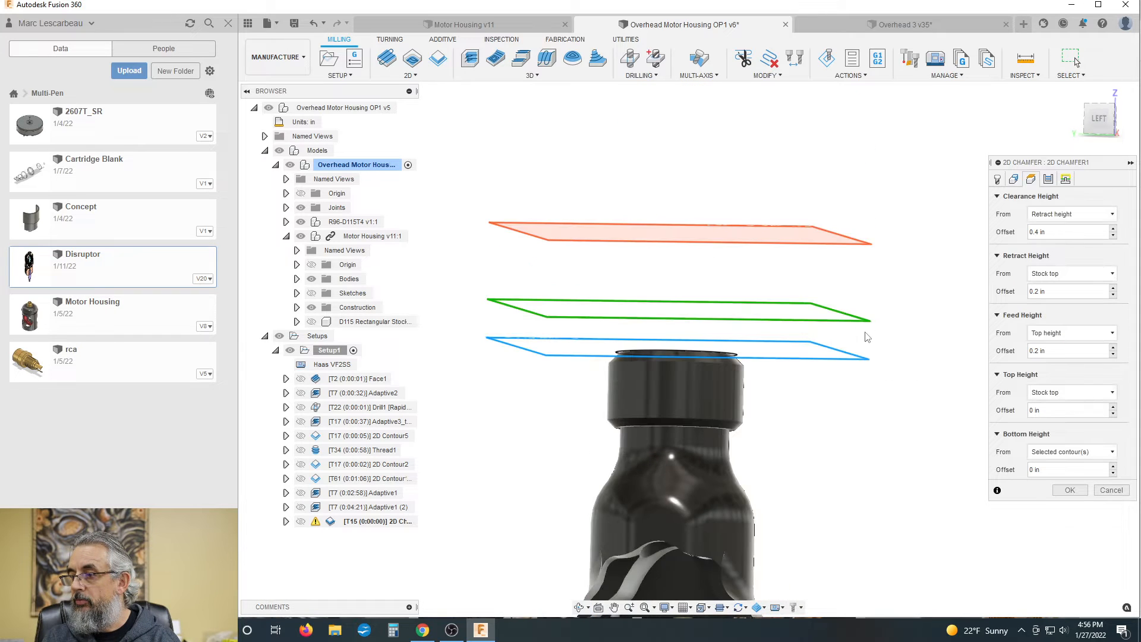
scroll(831, 278, down, 2)
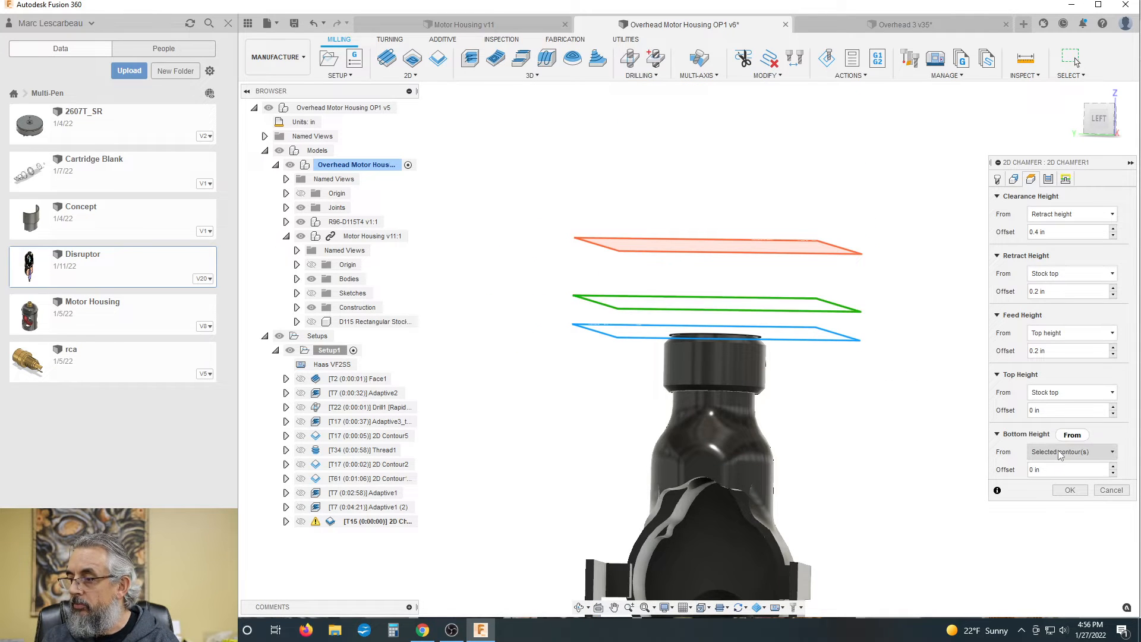
scroll(525, 201, down, 2)
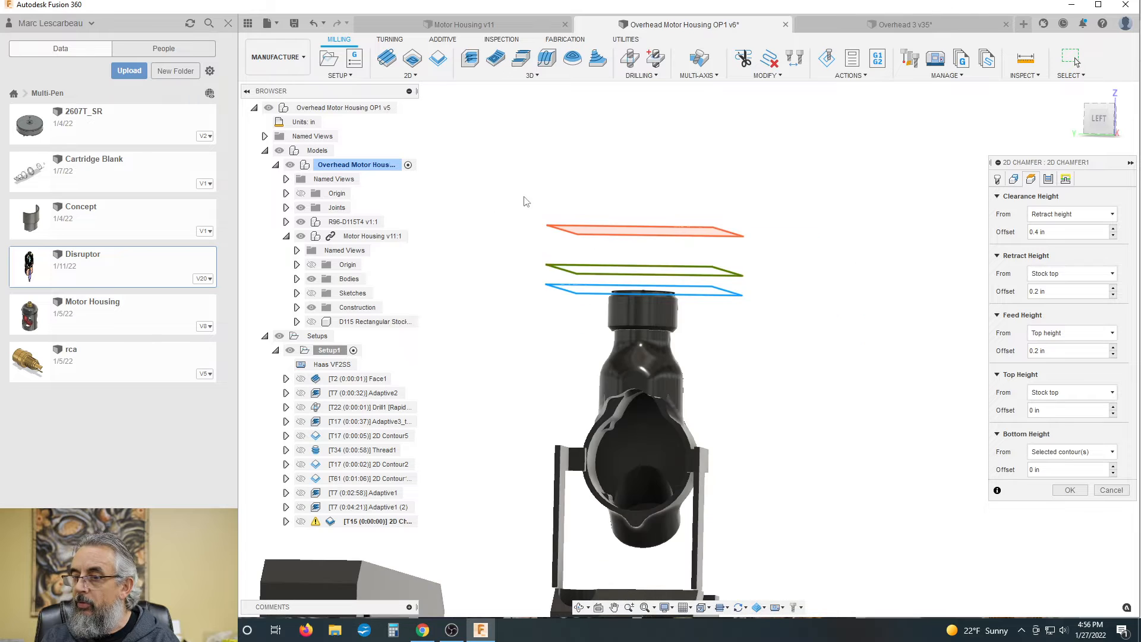
scroll(766, 240, down, 4)
scroll(697, 278, up, 1)
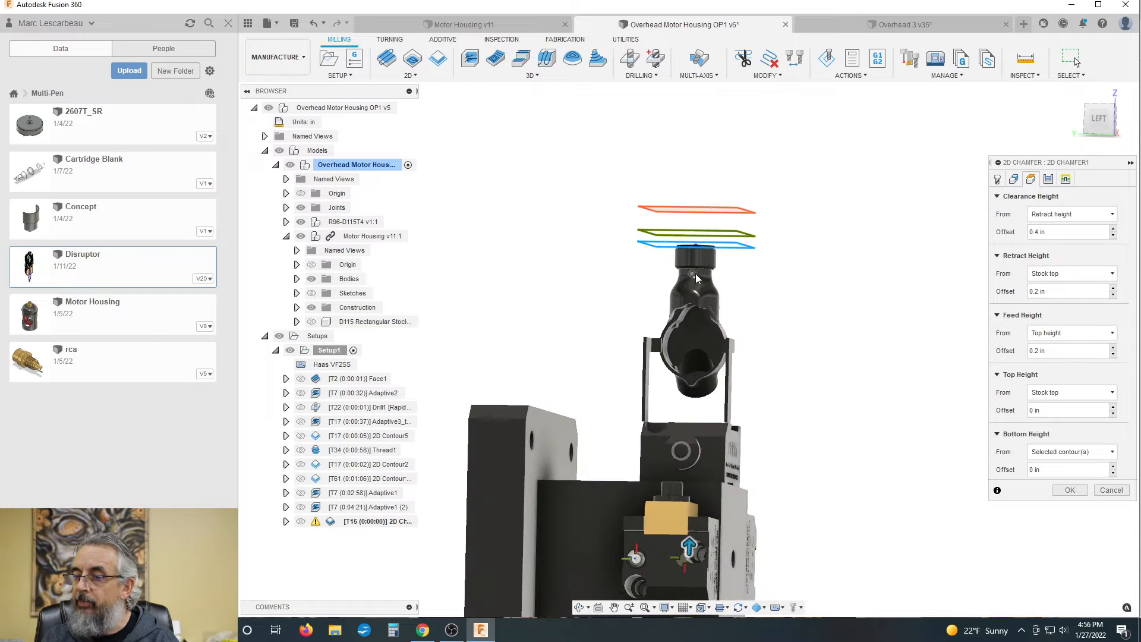
scroll(690, 223, down, 3)
shift+middle_drag(701, 226, 750, 245)
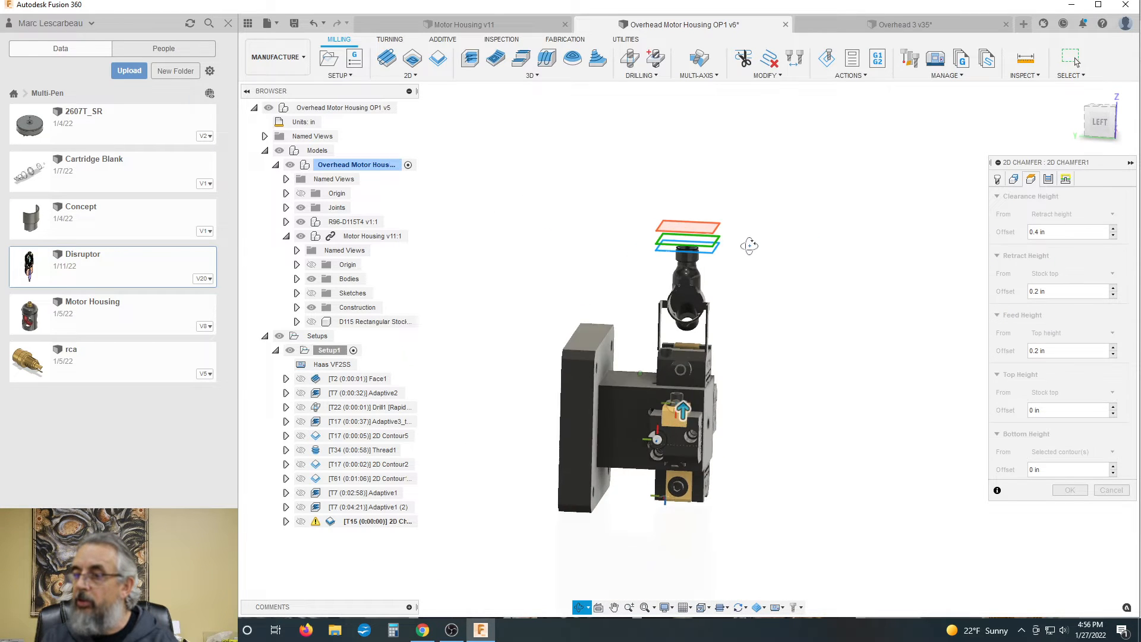
scroll(749, 245, up, 6)
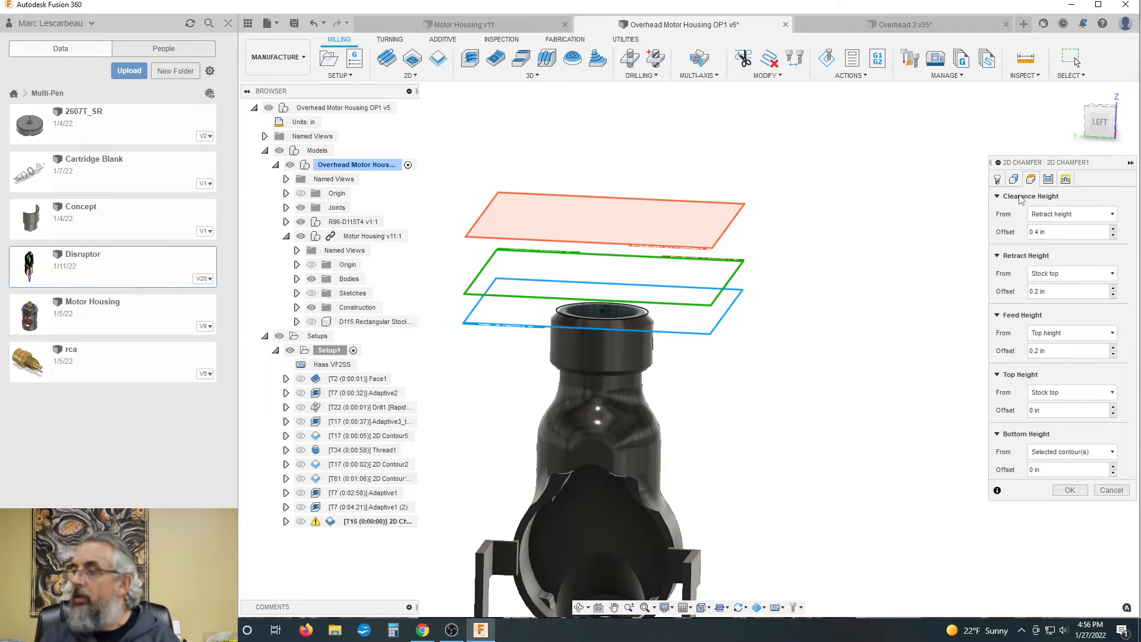
Set the 2D Chamfer operation's finishing overlap to .05 in, check its linking settings and apply the change
click(1066, 179)
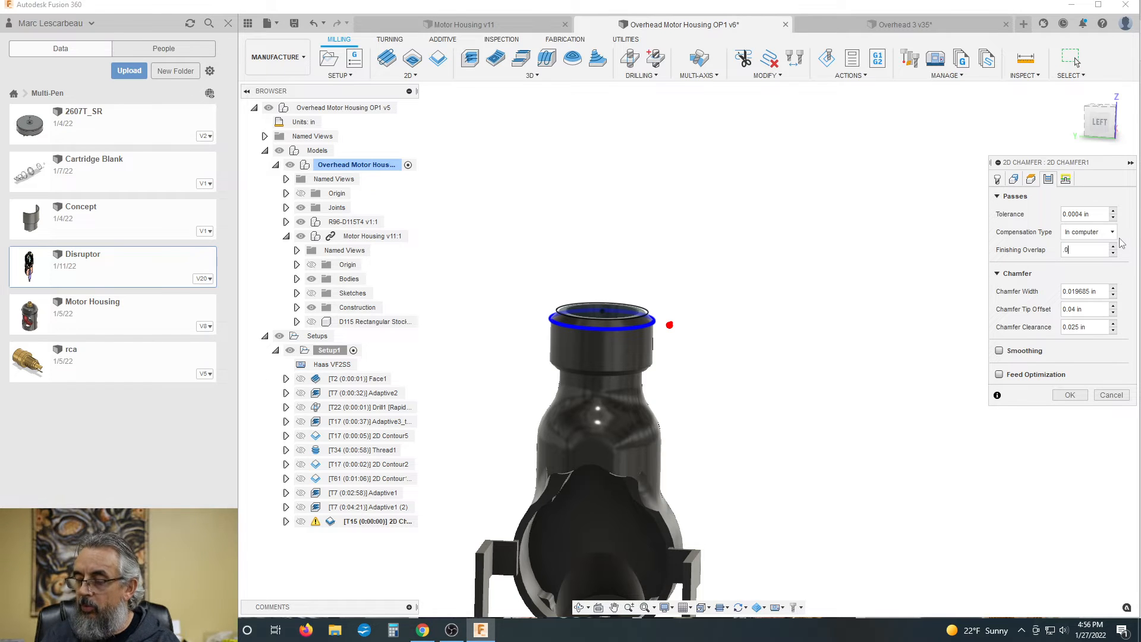
text(5)
key(Tab)
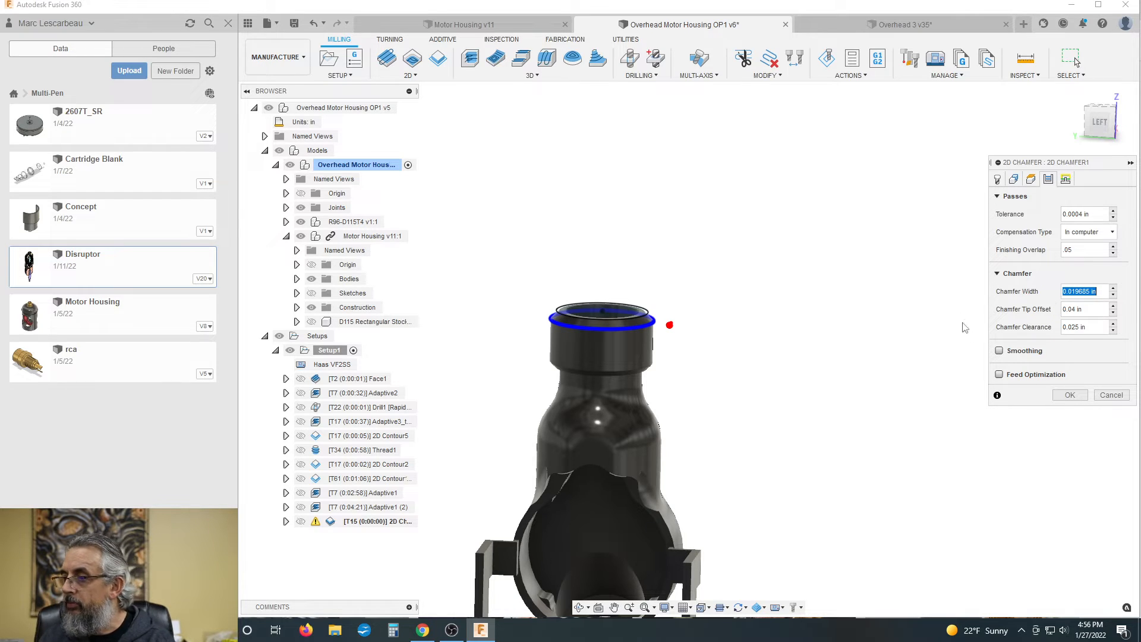
click(1064, 179)
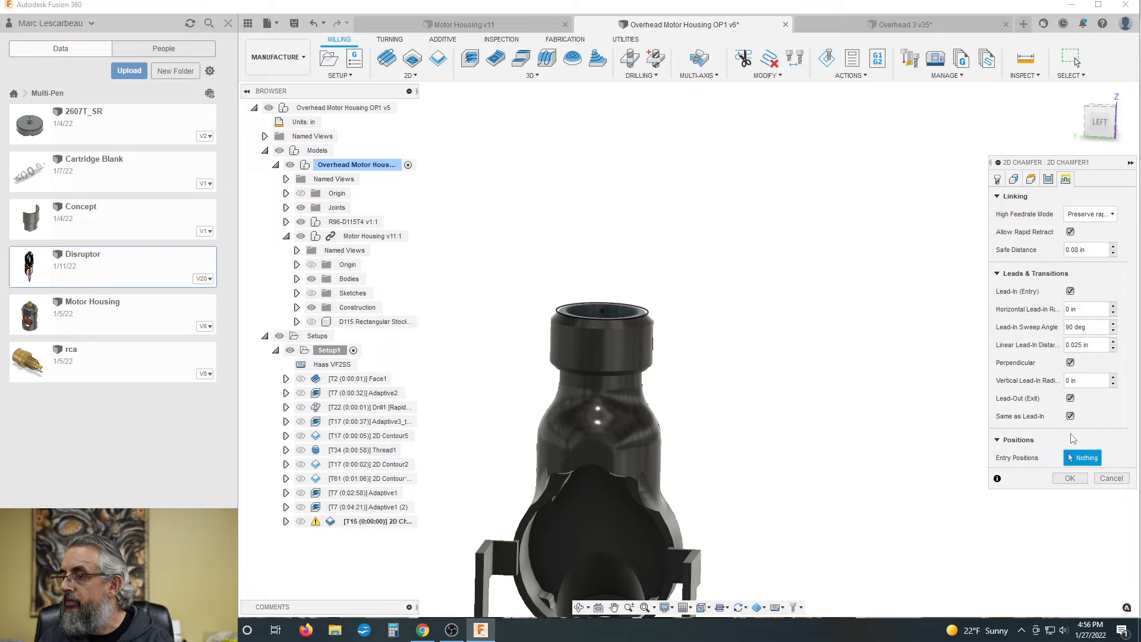
click(1069, 478)
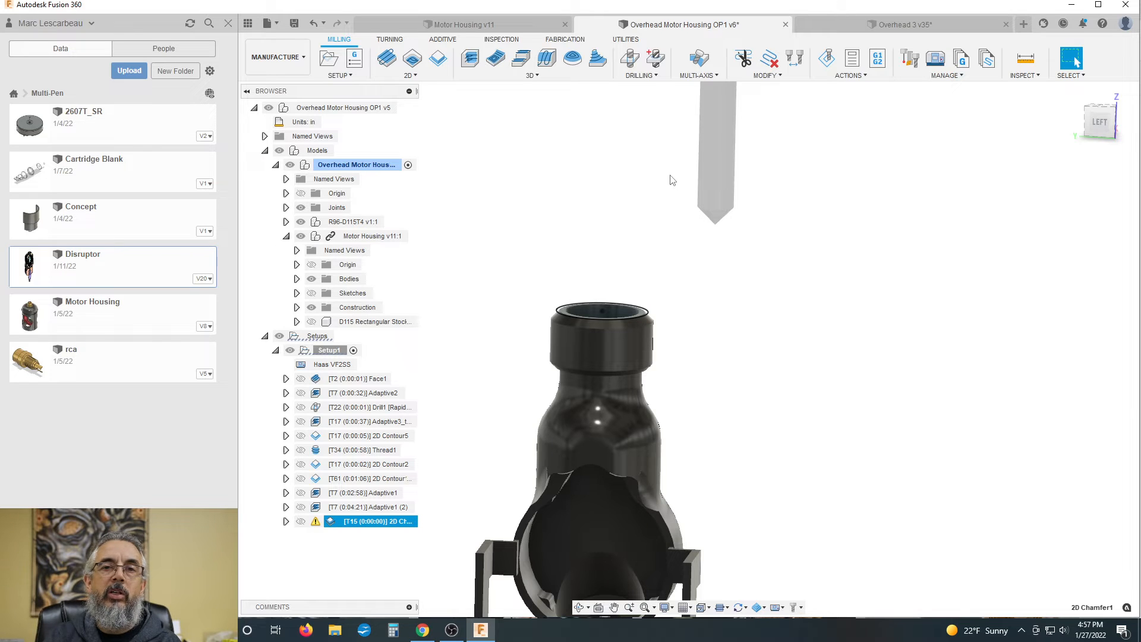
Examine the modelled chamfer around the neck's top rim and the chamfer tool's position relative to it
scroll(662, 165, down, 2)
scroll(537, 177, down, 1)
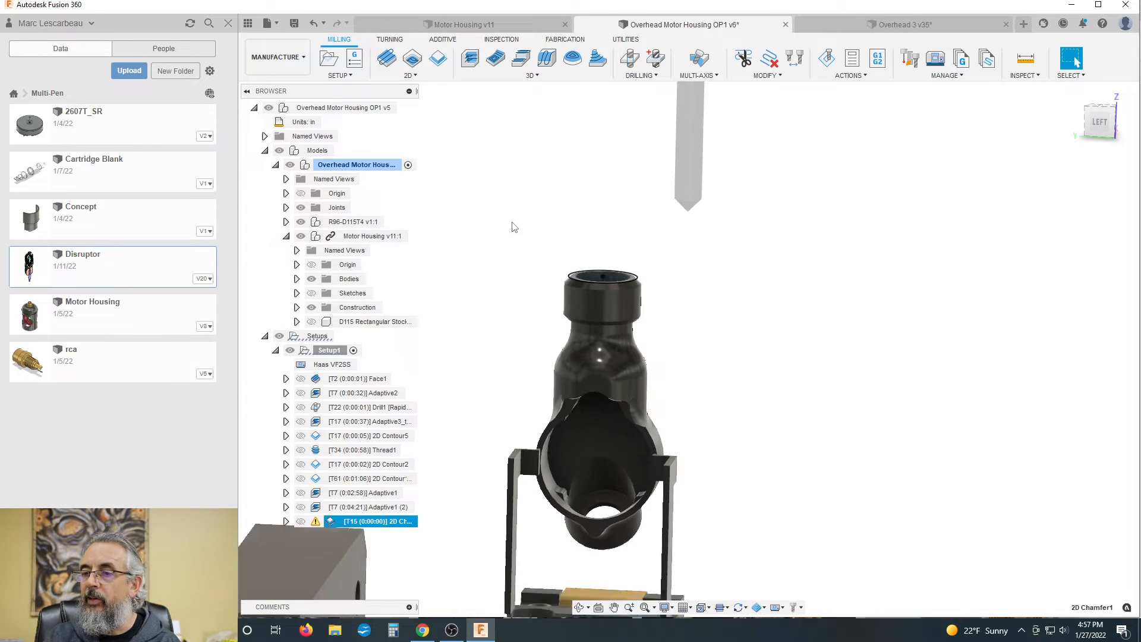
scroll(510, 237, up, 2)
scroll(592, 254, down, 1)
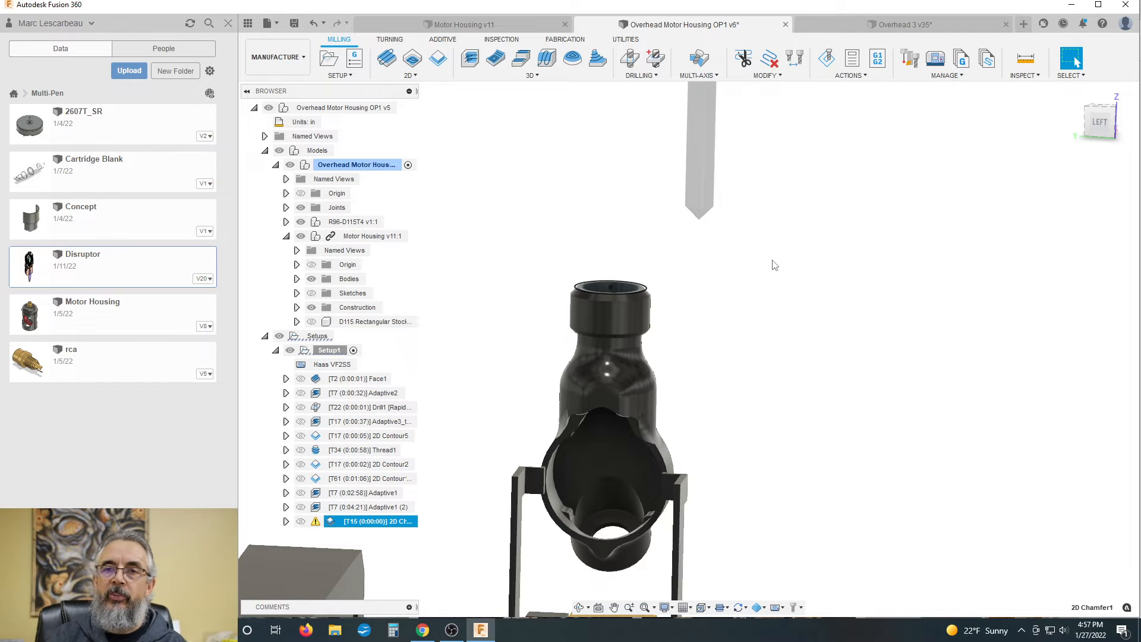
scroll(781, 262, down, 1)
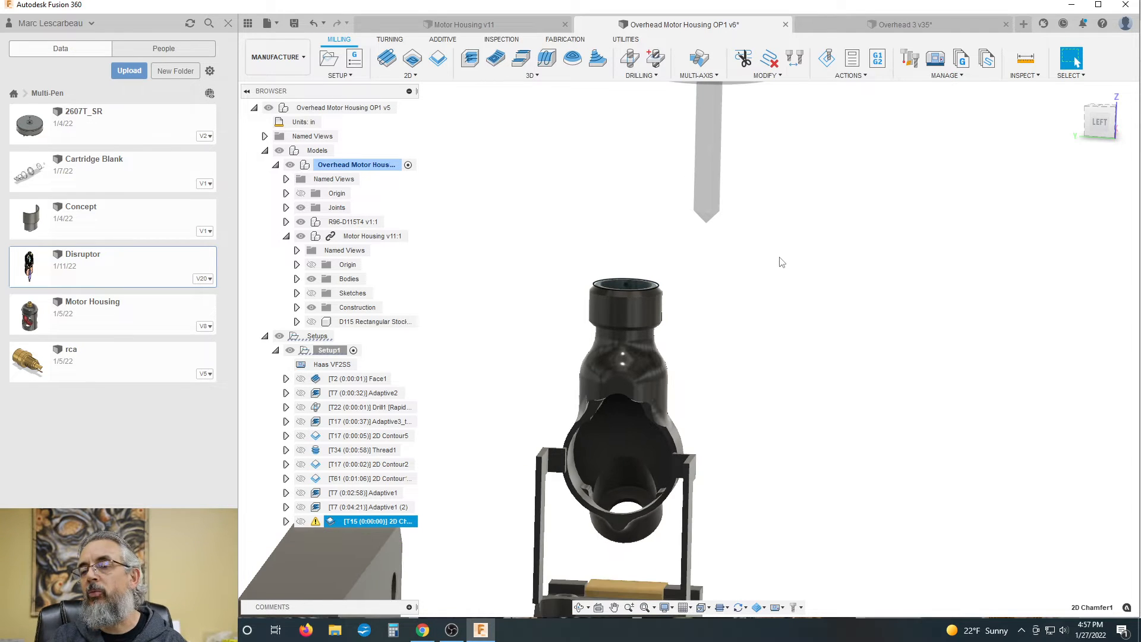
scroll(647, 280, up, 3)
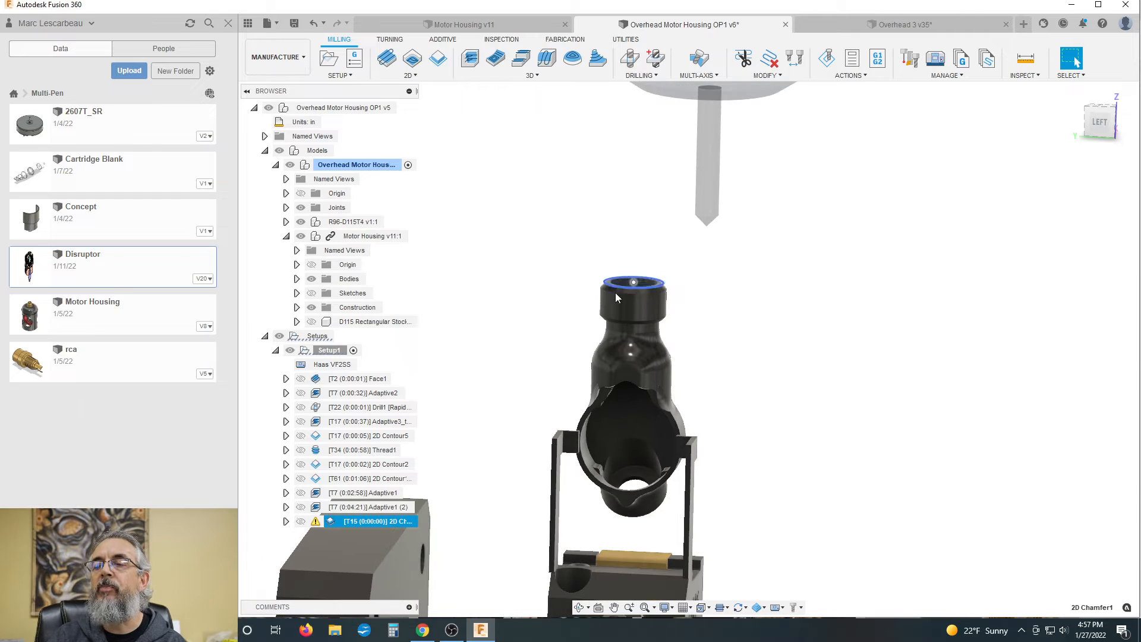
scroll(658, 270, up, 2)
scroll(515, 250, down, 2)
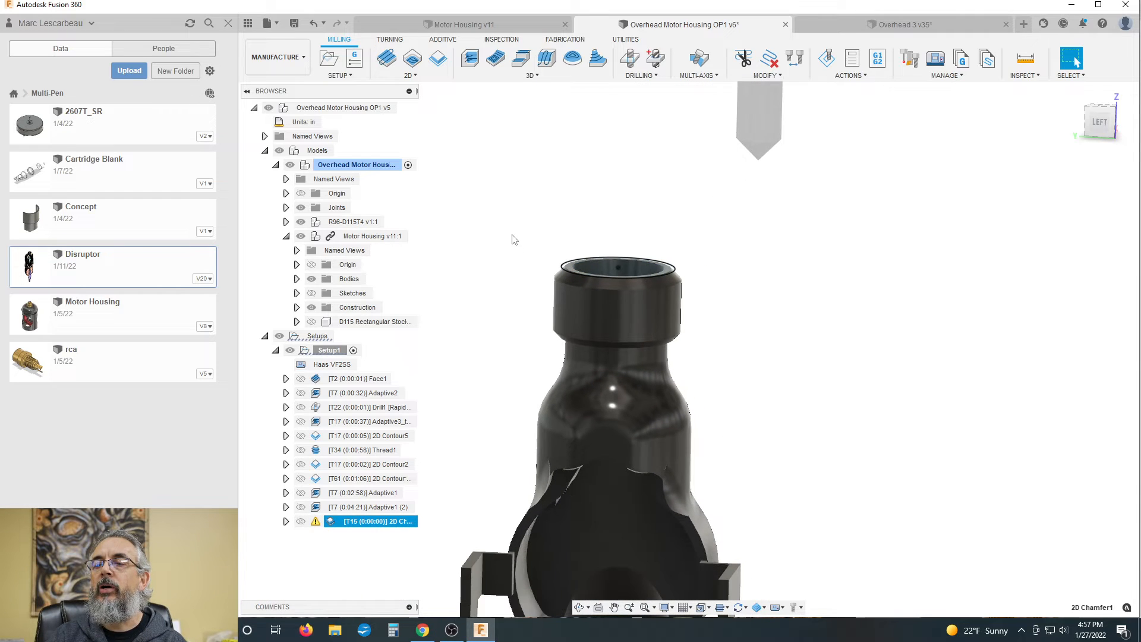
shift+middle_drag(512, 239, 507, 236)
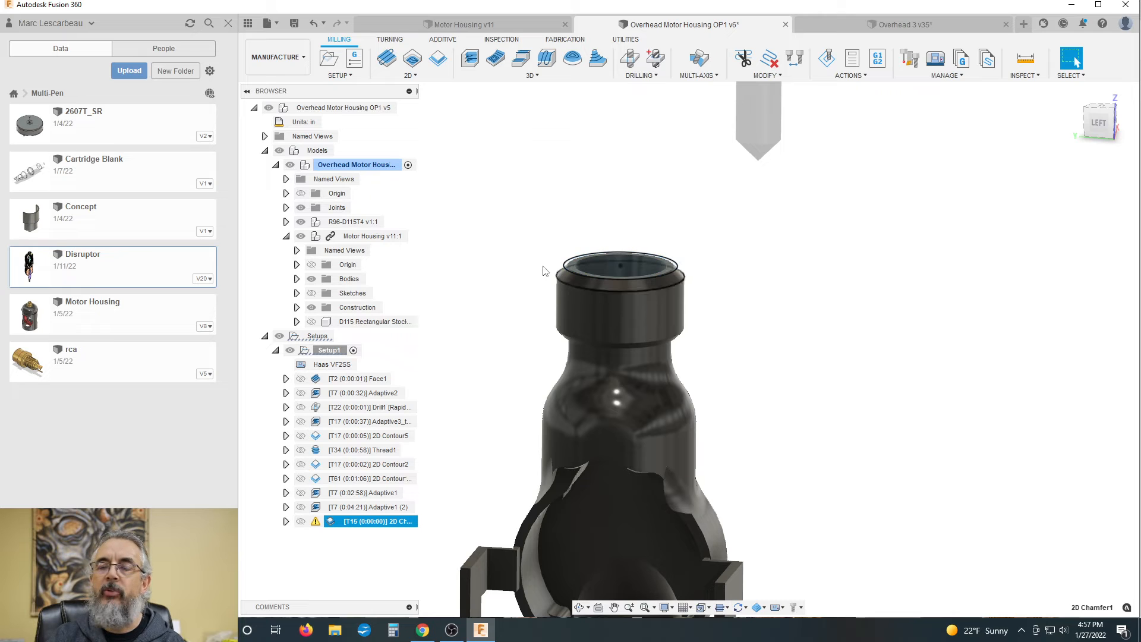
scroll(539, 241, down, 1)
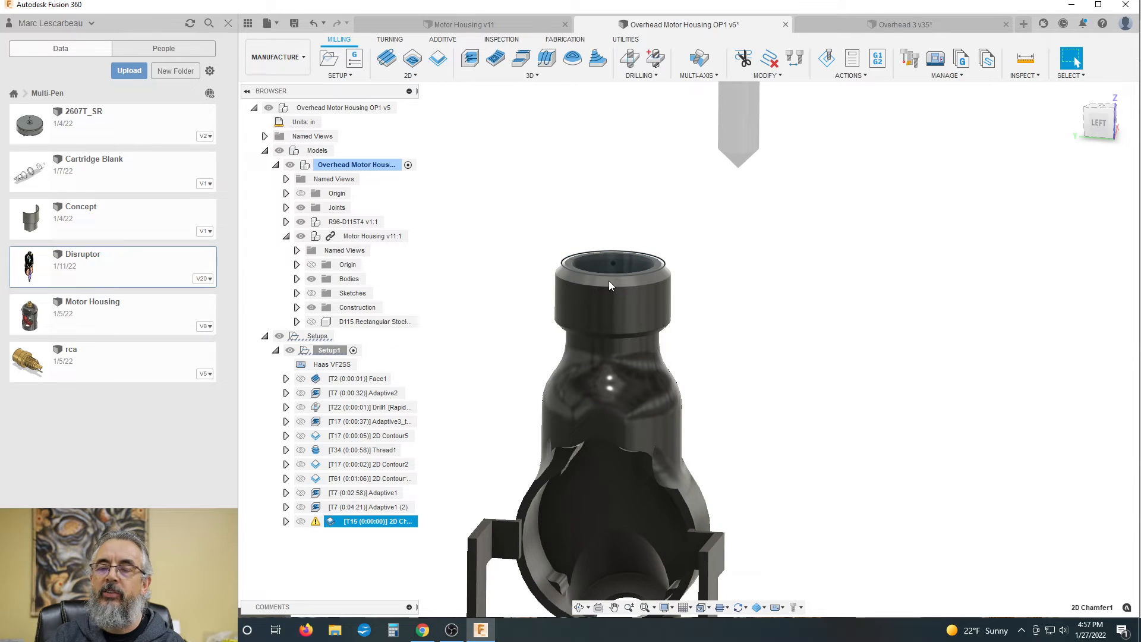
click(568, 226)
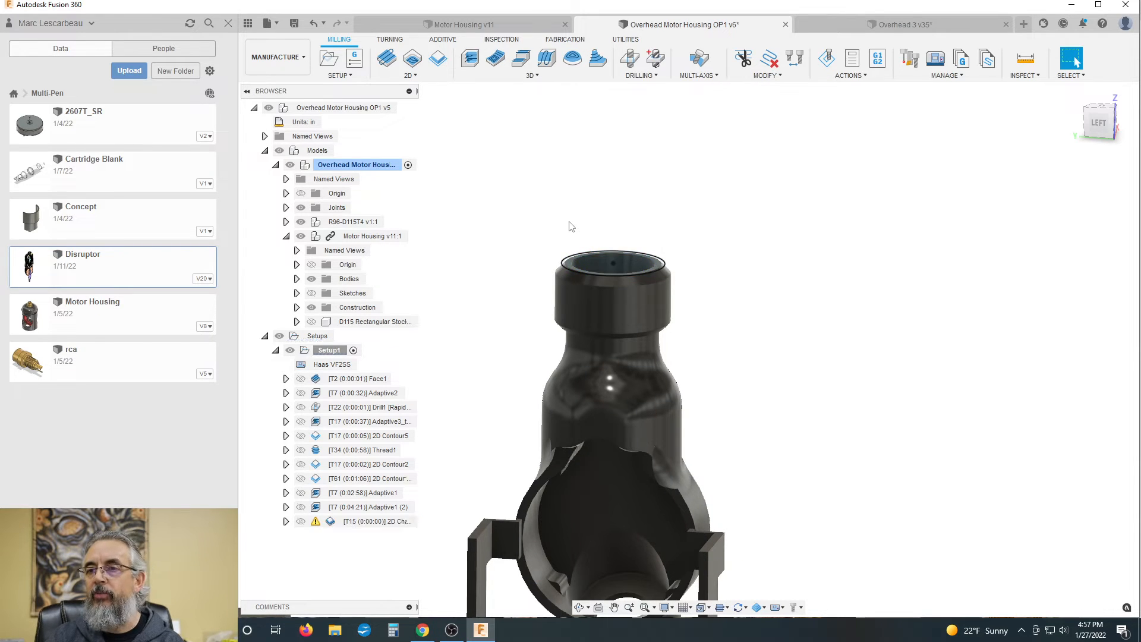
Suppress the chamfer feature on the neck's top rim in the Motor Housing design and save the design
click(460, 24)
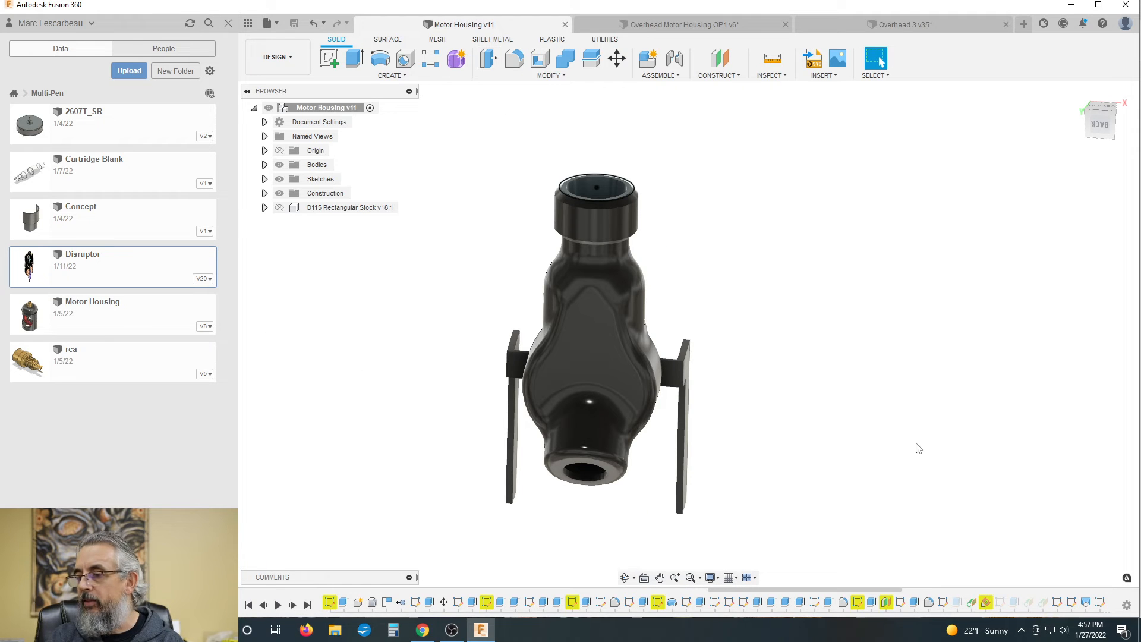
scroll(645, 258, up, 5)
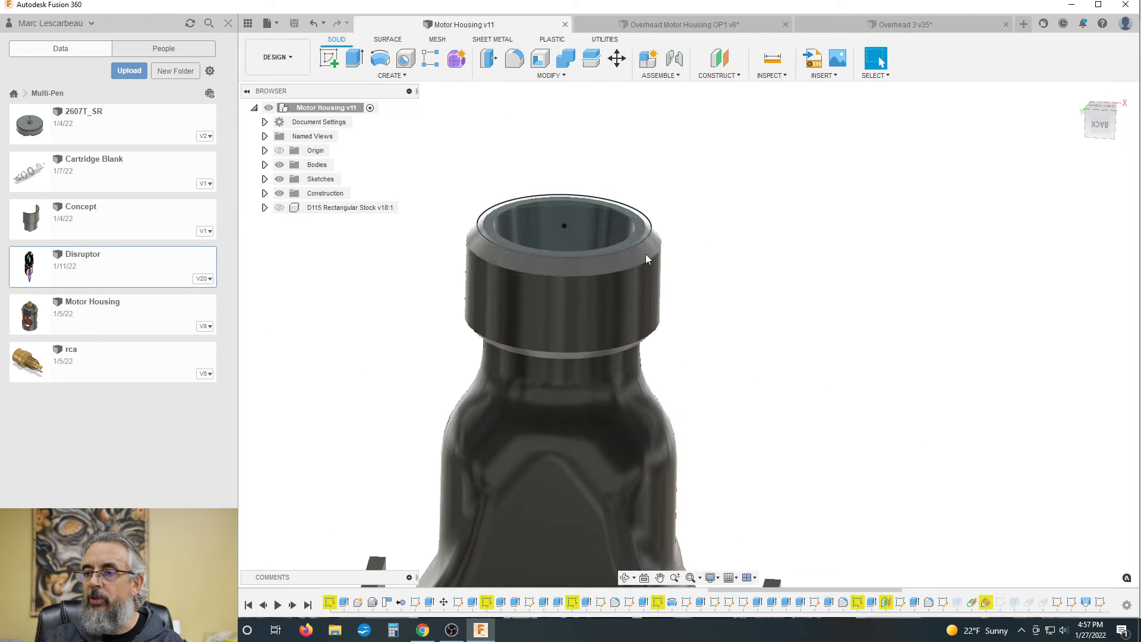
click(645, 254)
scroll(820, 359, down, 2)
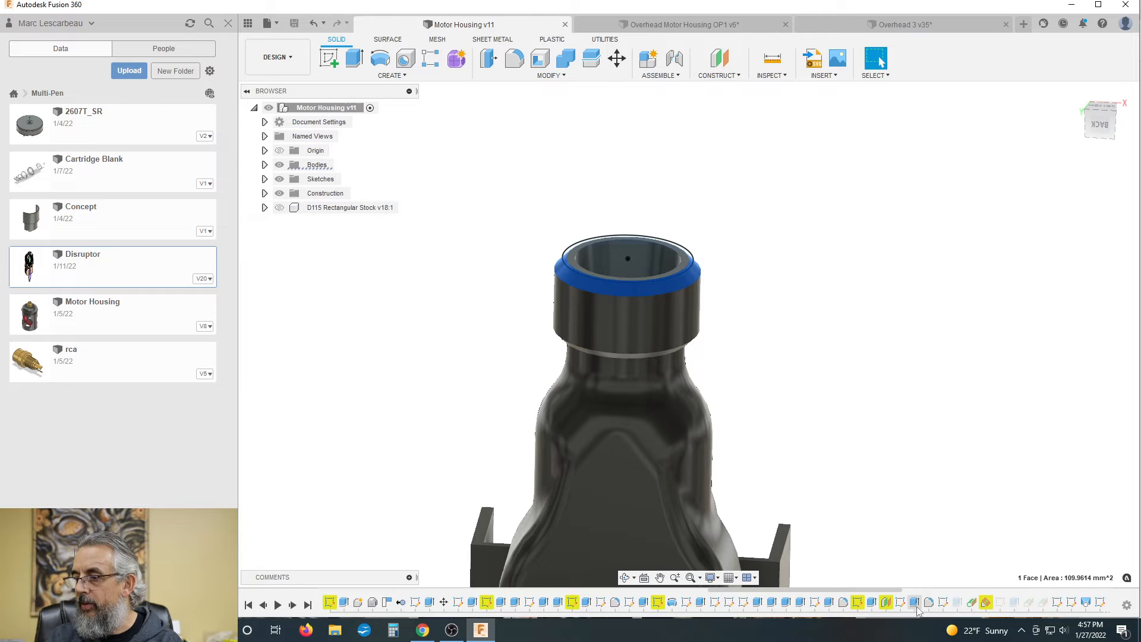
scroll(917, 607, down, 10)
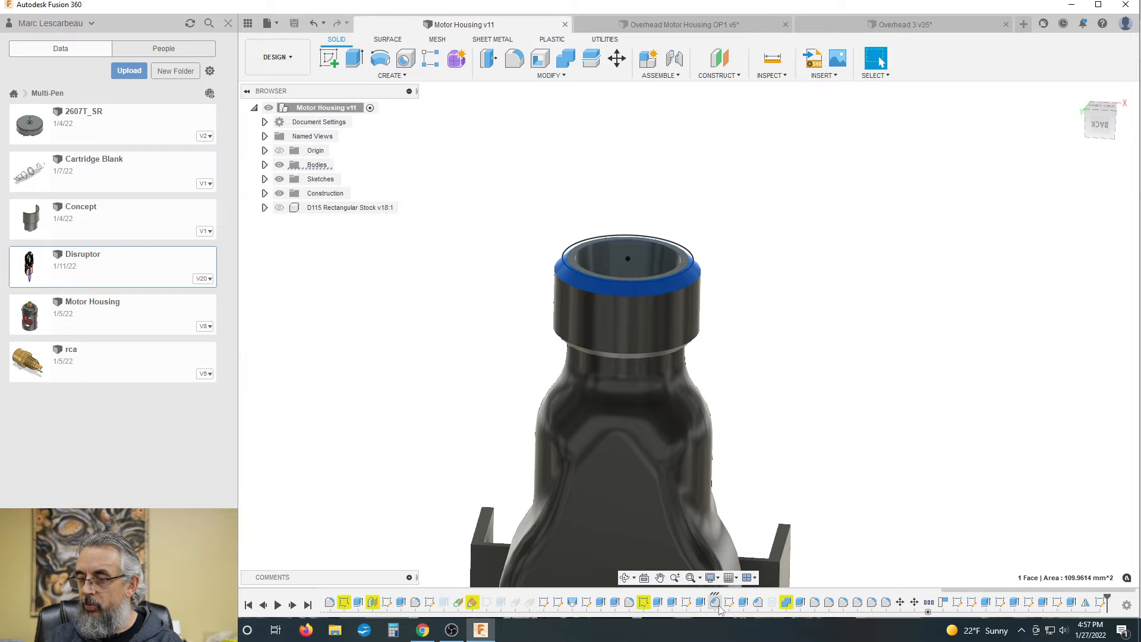
right_click(717, 603)
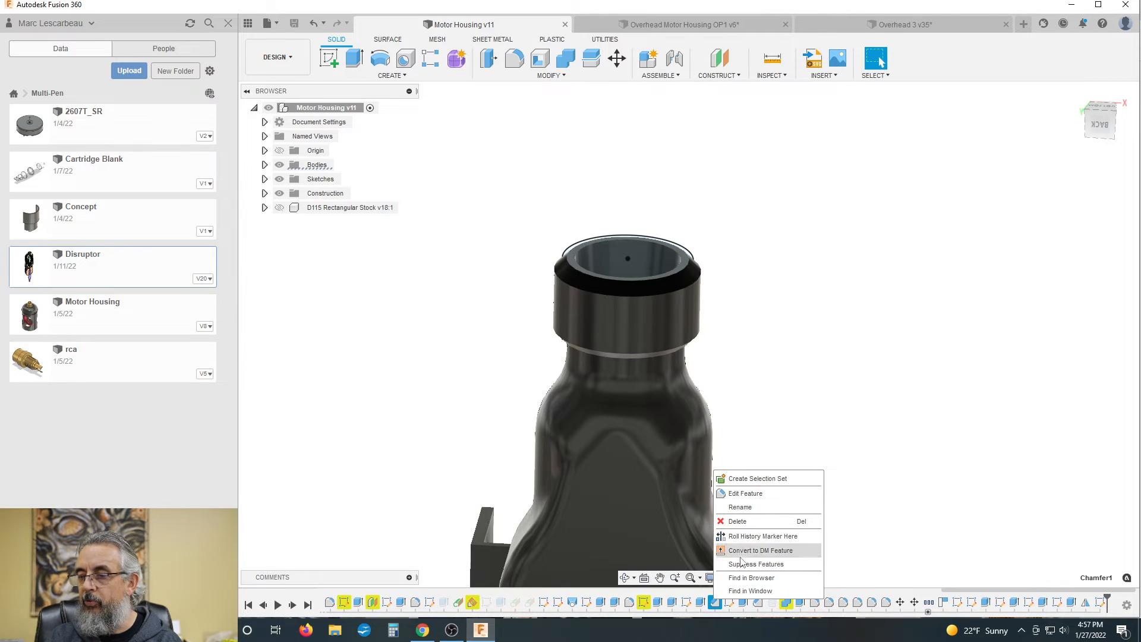
click(743, 564)
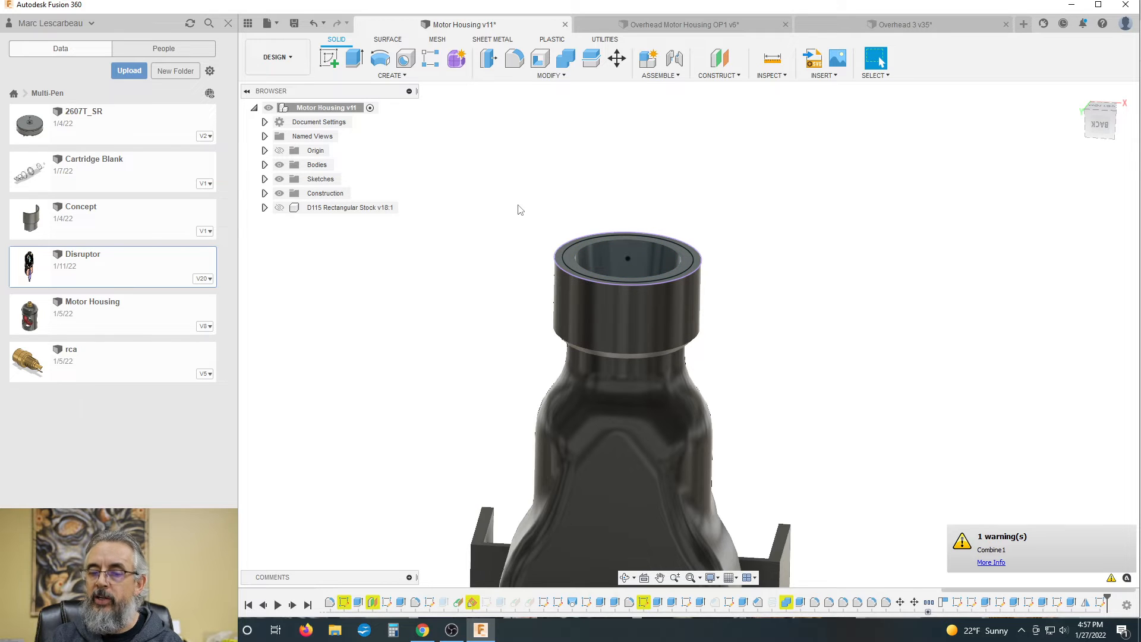
key(ctrl+s)
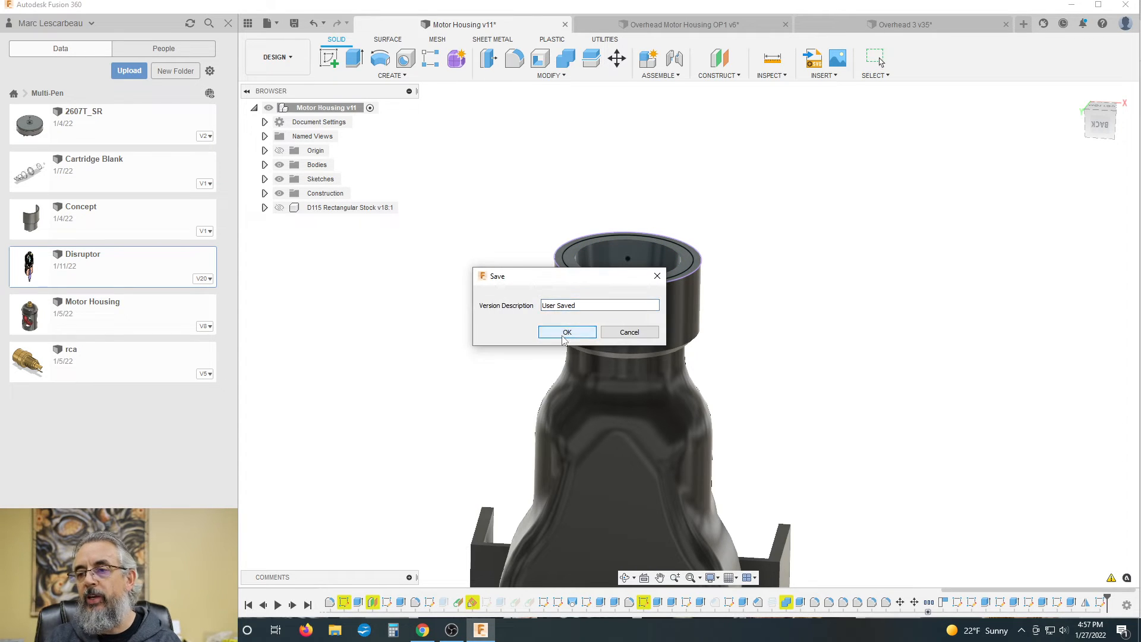
click(562, 333)
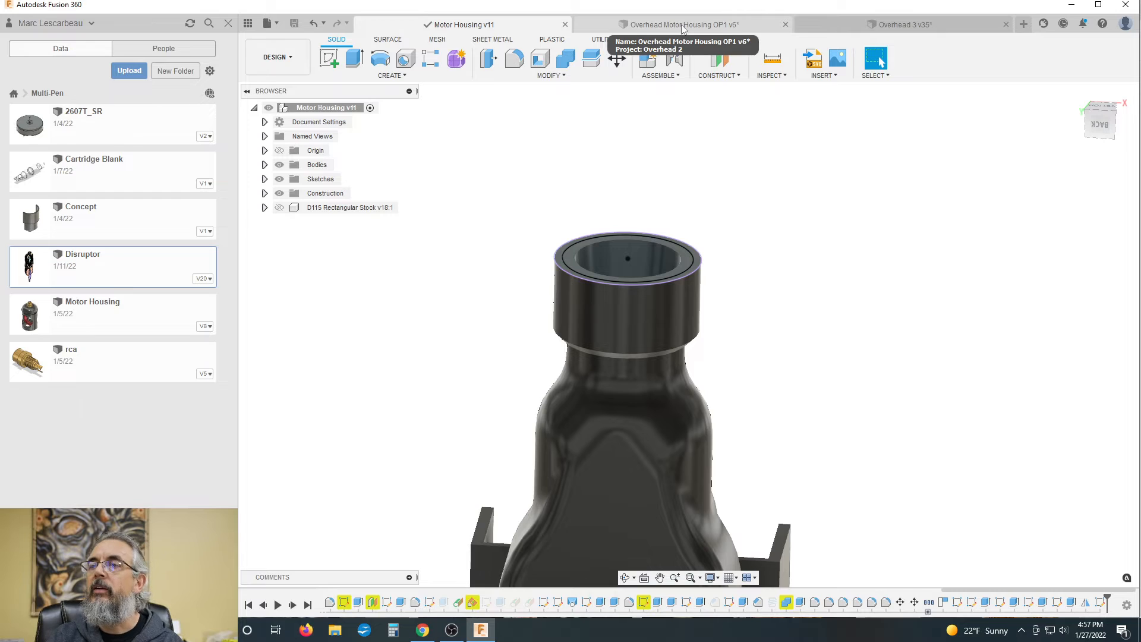
Update the referenced Motor Housing model in the Overhead Motor Housing OP1 document
click(682, 26)
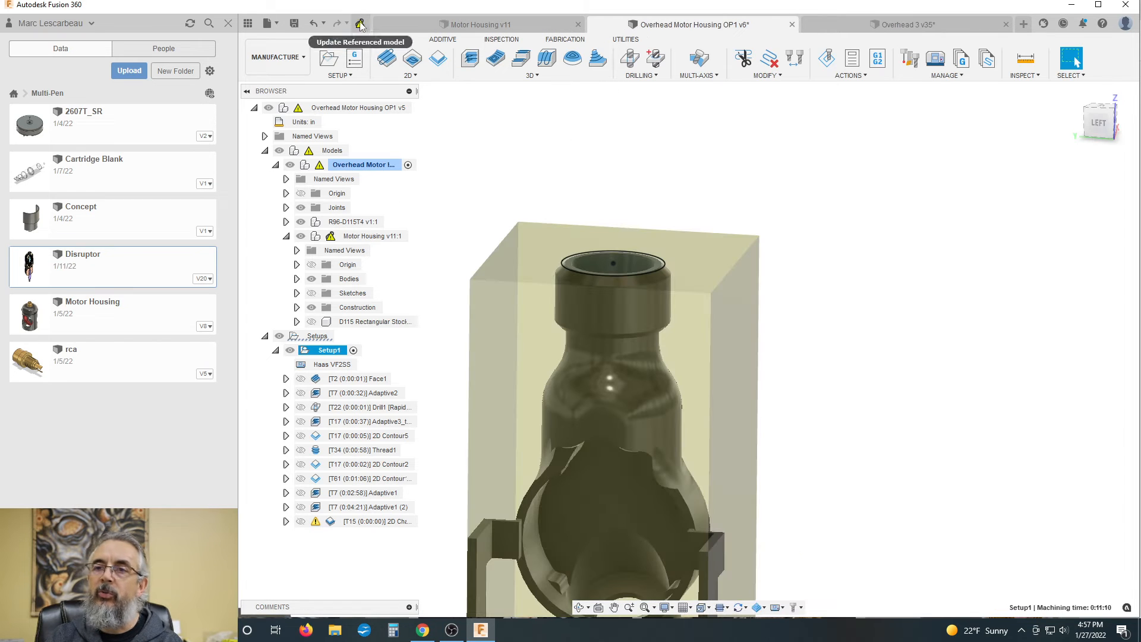
click(360, 23)
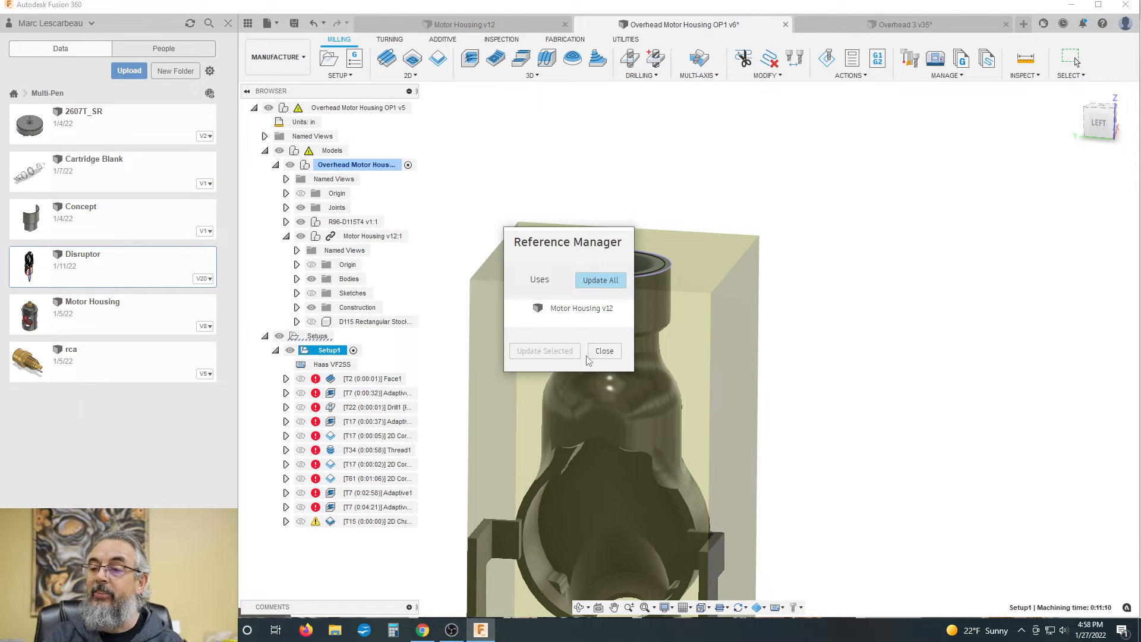
click(604, 351)
click(834, 311)
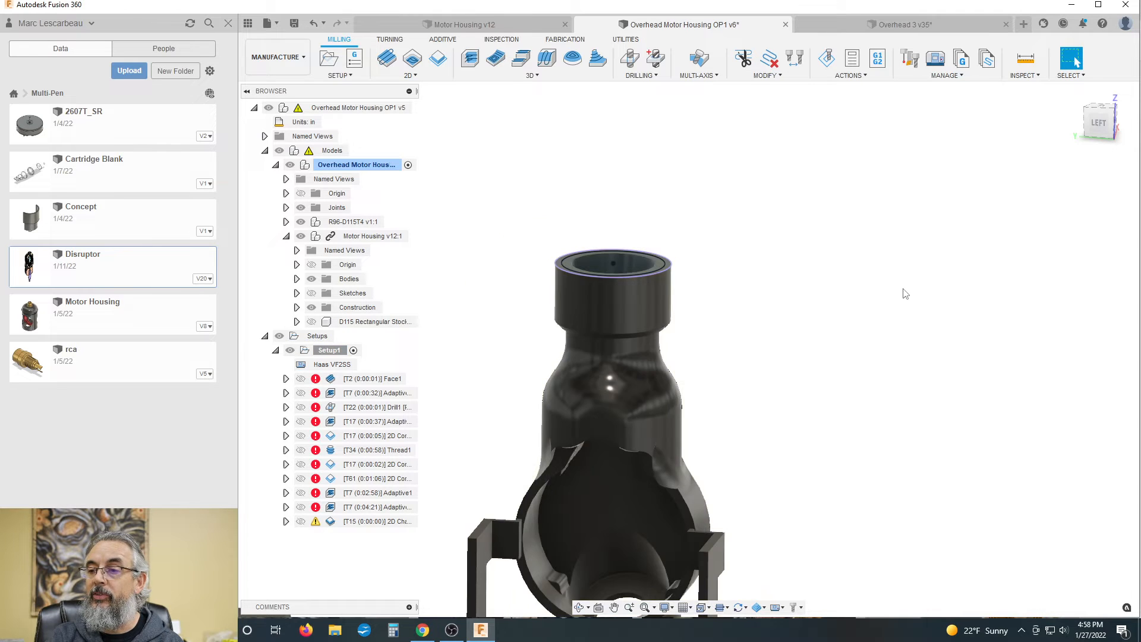
Clear the 2D Chamfer operation's missing references, select the neck's outer top edge as the contour and apply
double_click(331, 527)
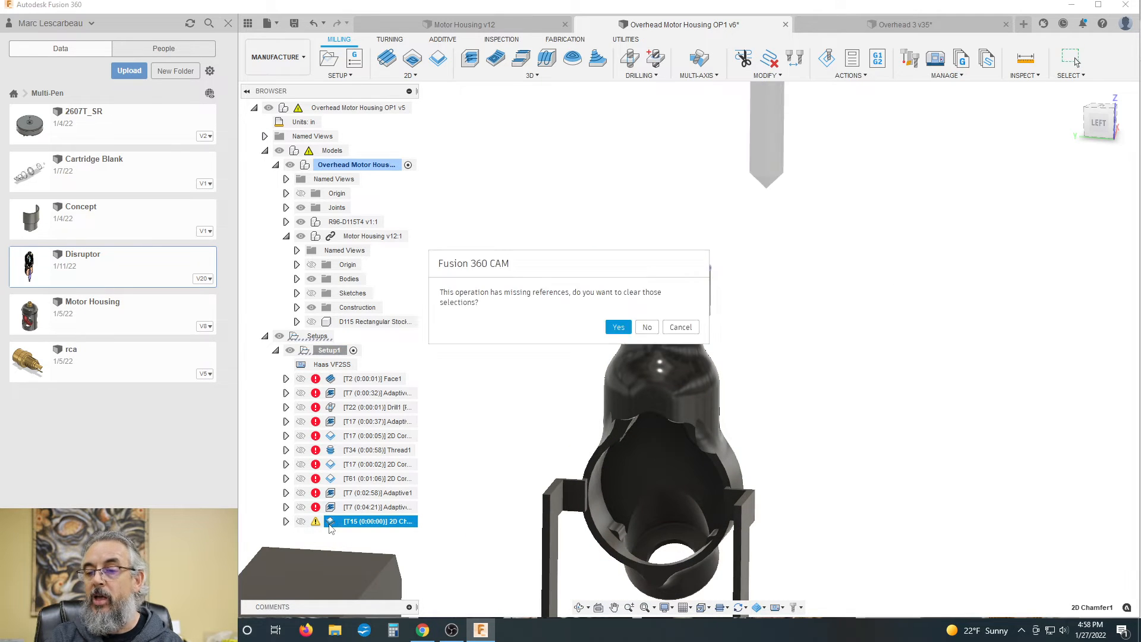
click(619, 328)
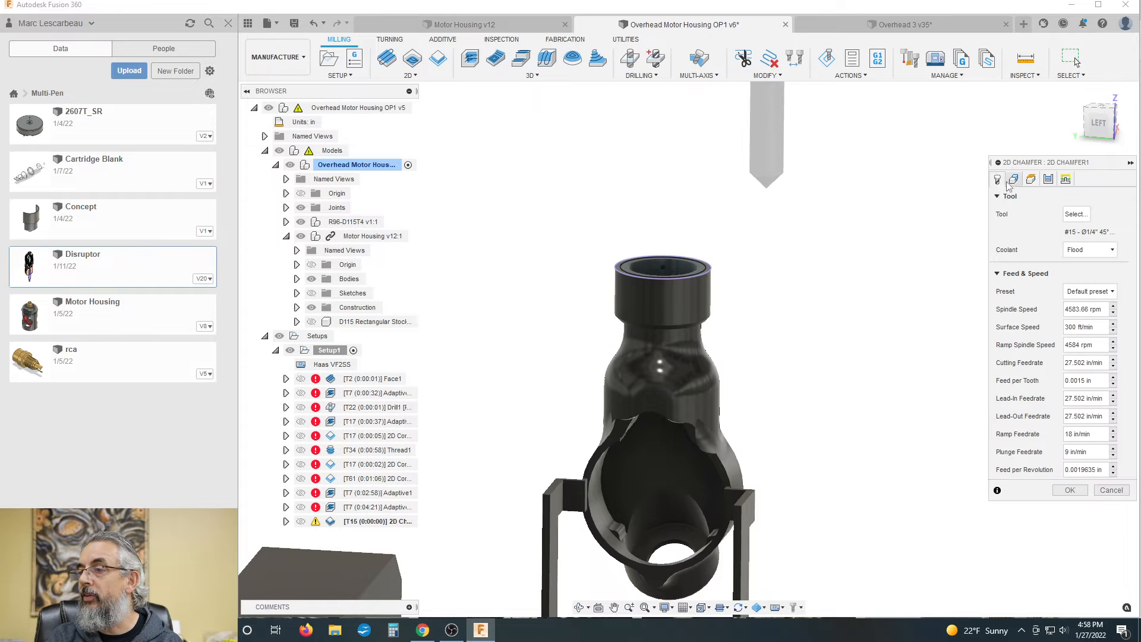
click(1012, 179)
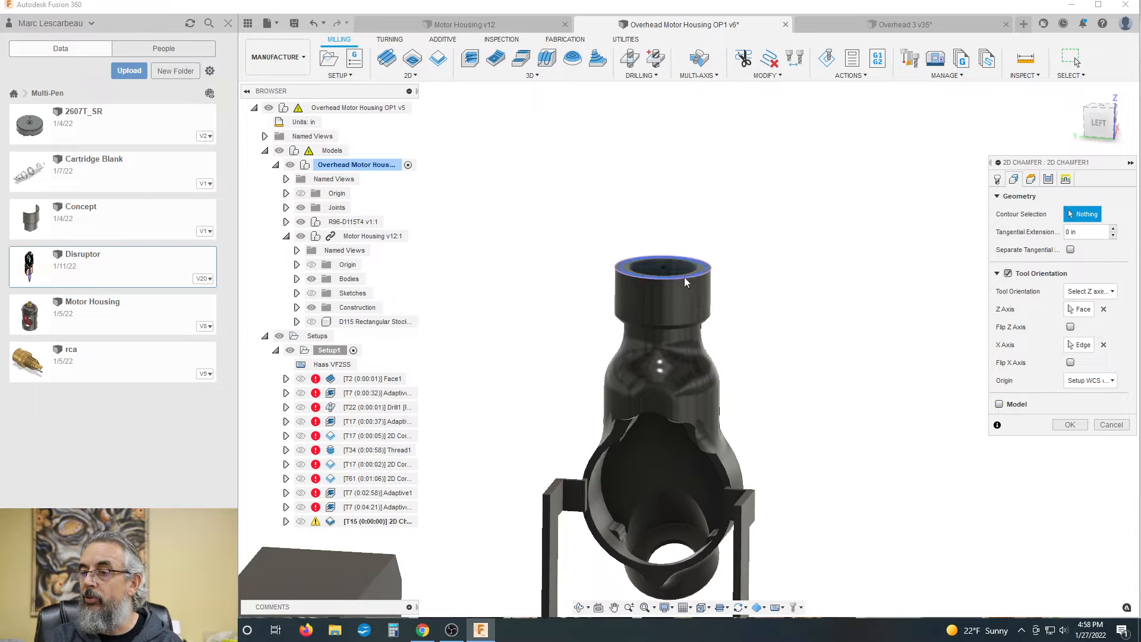
scroll(740, 267, up, 5)
click(741, 254)
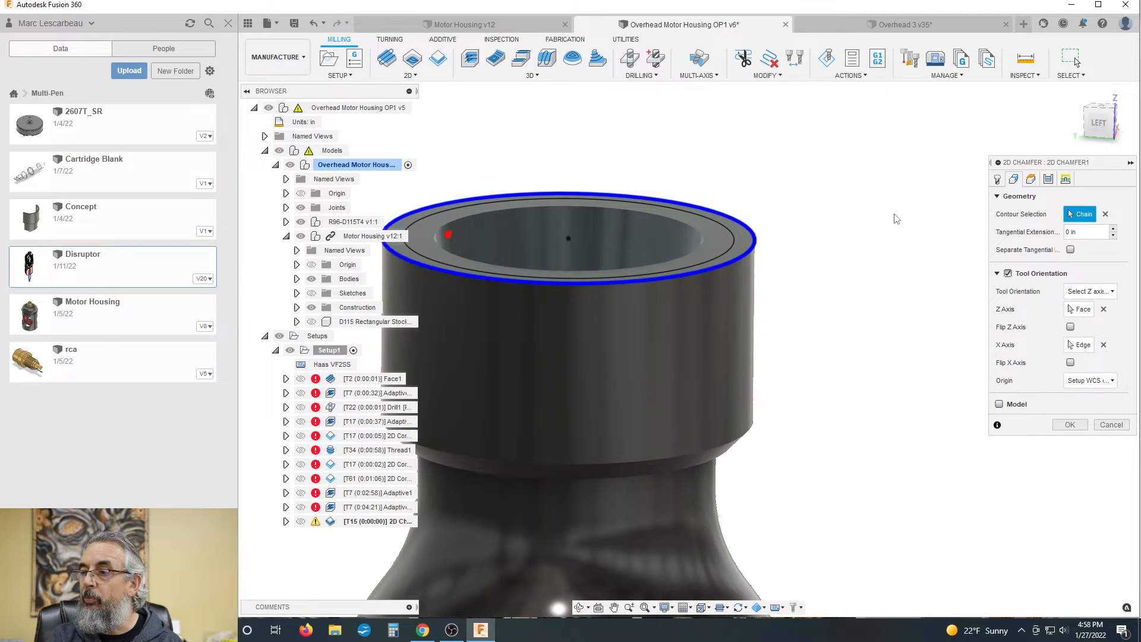
scroll(903, 208, down, 3)
click(1047, 178)
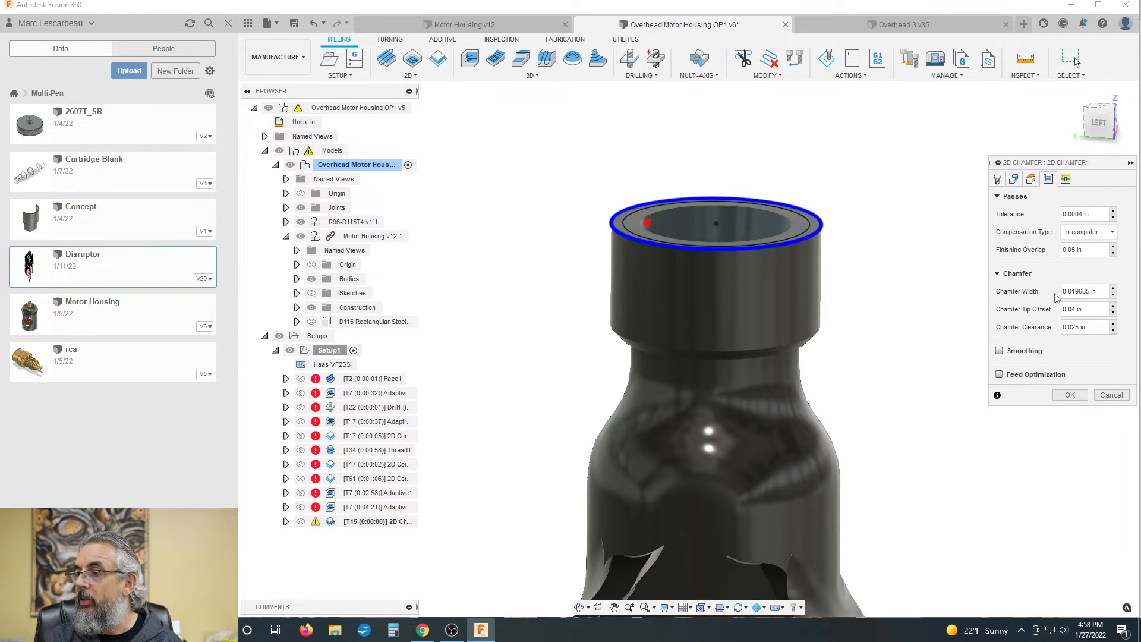
click(1070, 395)
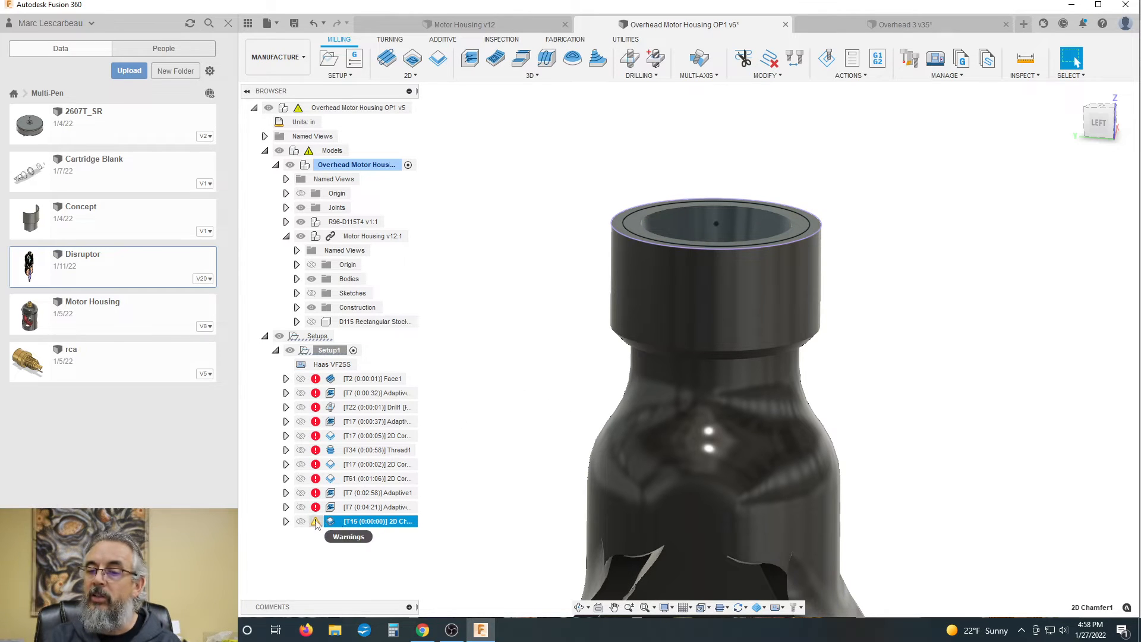
Examine the 2D Chamfer operation's contour, tool orientation, heights and passes settings, then close it without changes
double_click(329, 523)
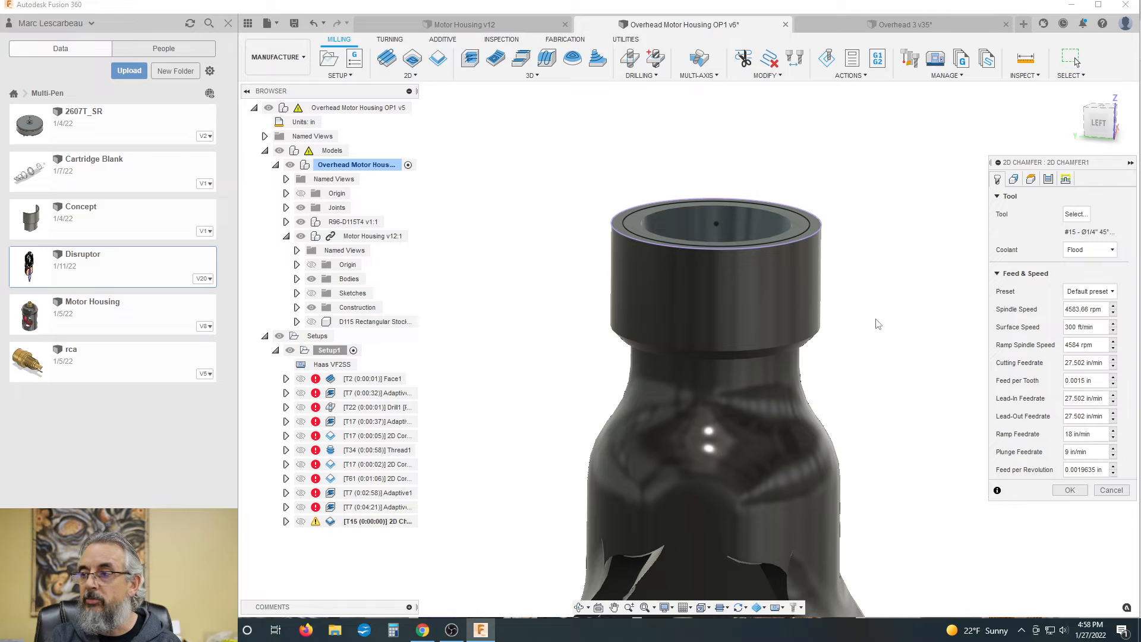
click(1014, 179)
scroll(670, 267, down, 3)
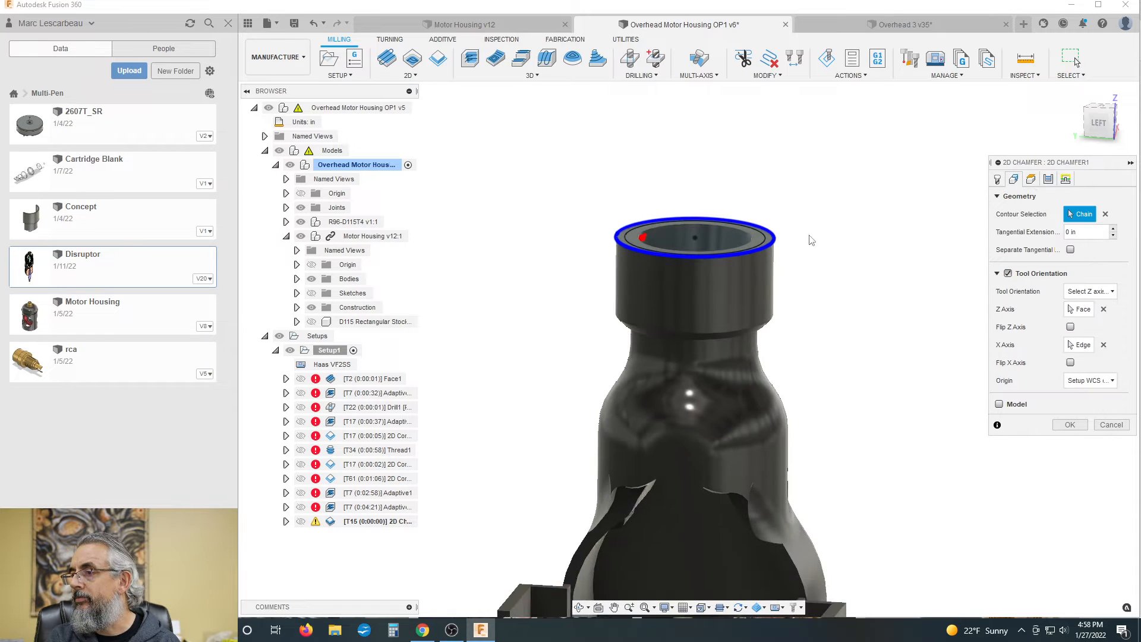
scroll(870, 238, up, 2)
scroll(522, 204, up, 2)
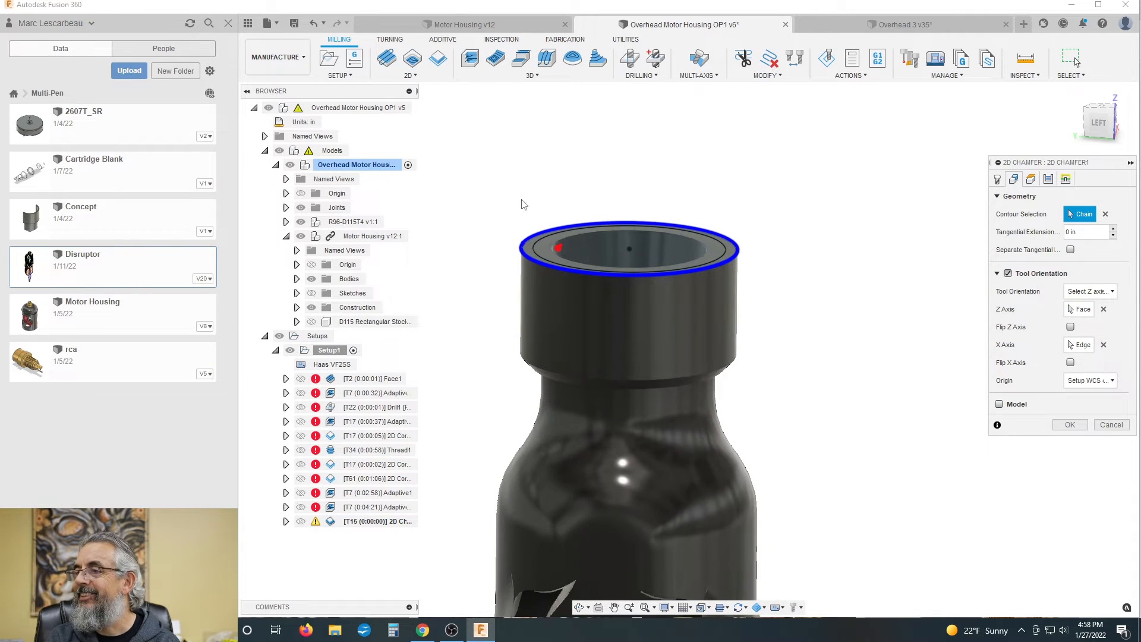
scroll(580, 222, down, 1)
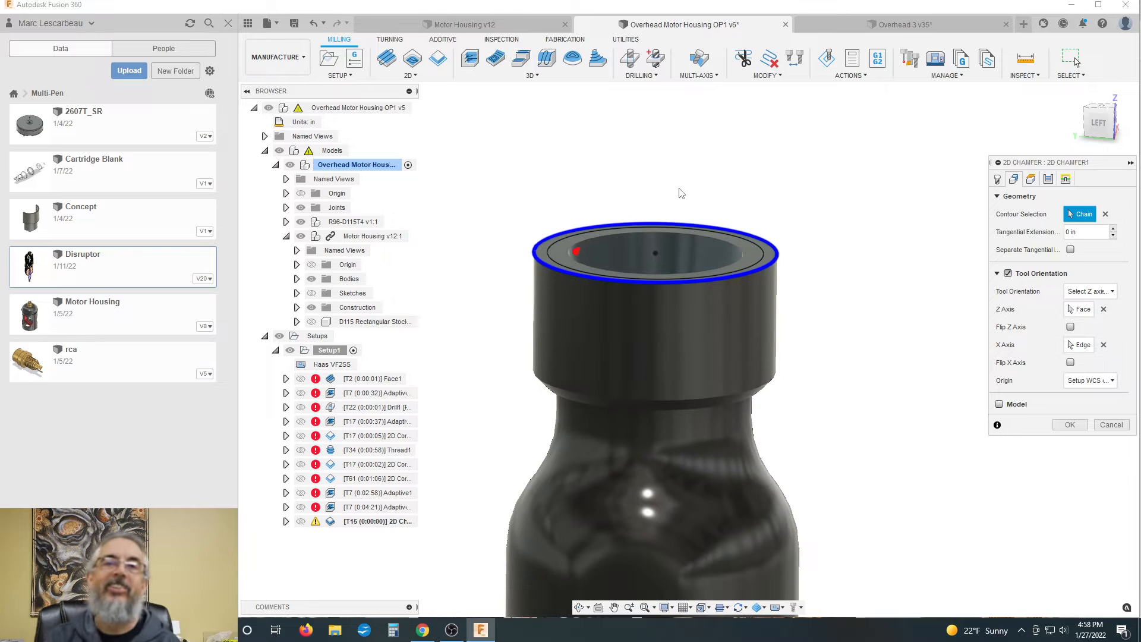
click(1048, 179)
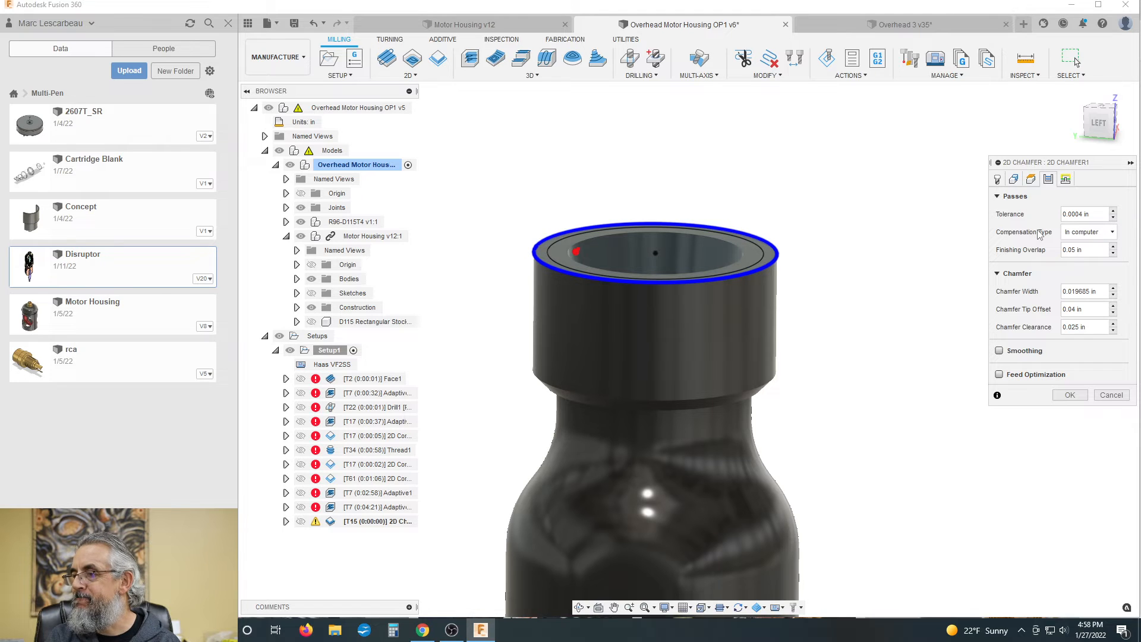
click(1031, 179)
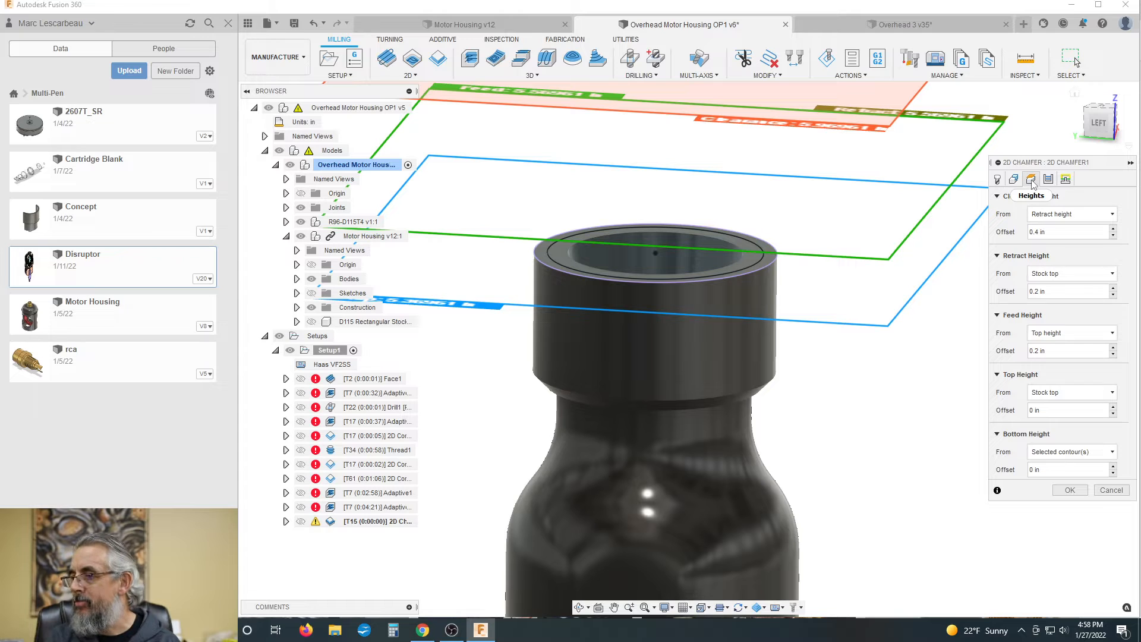
click(1013, 179)
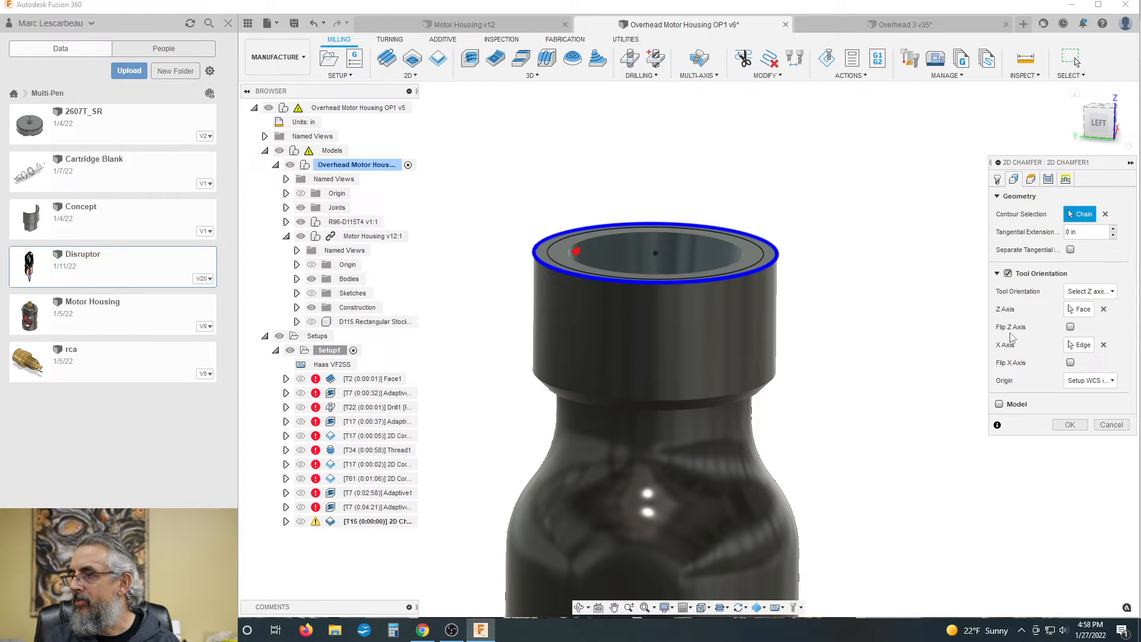
click(1031, 179)
click(1048, 178)
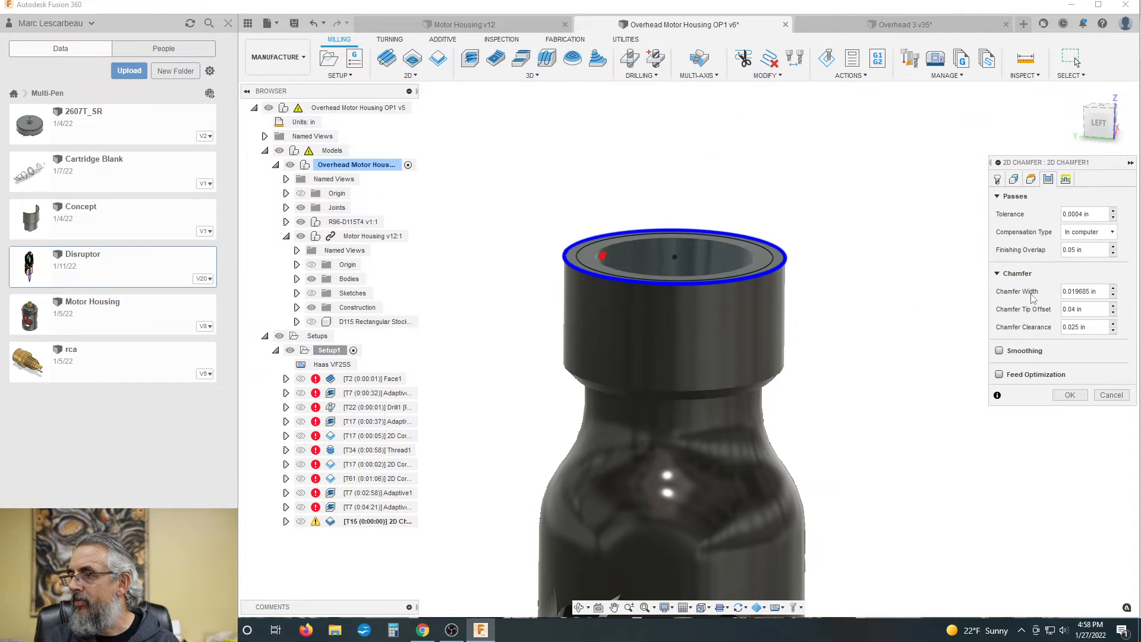
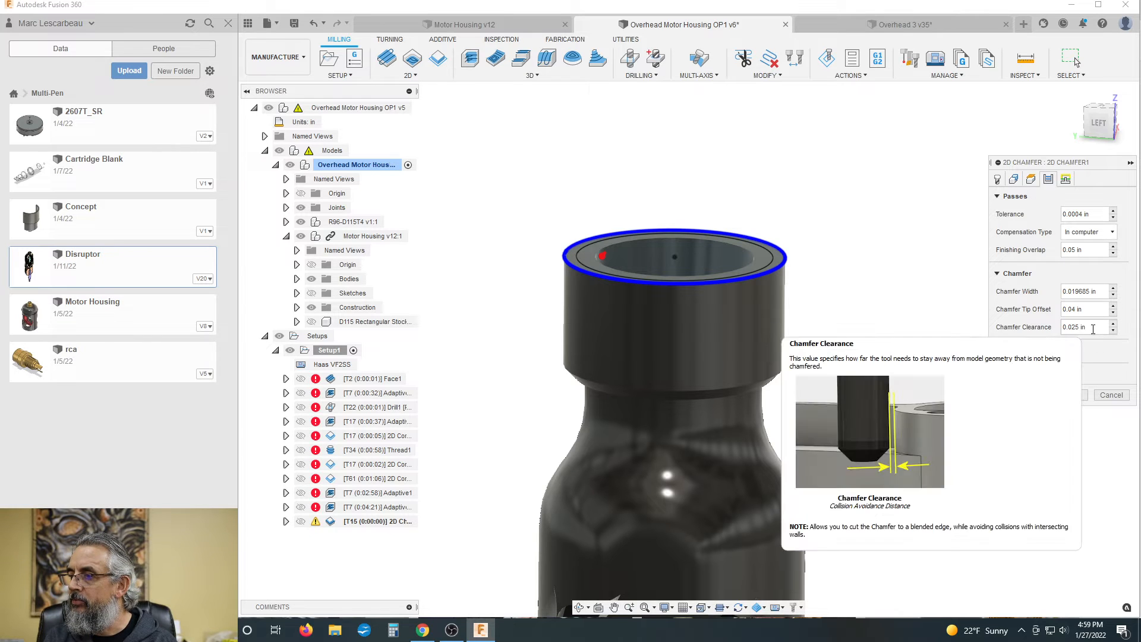
click(1110, 395)
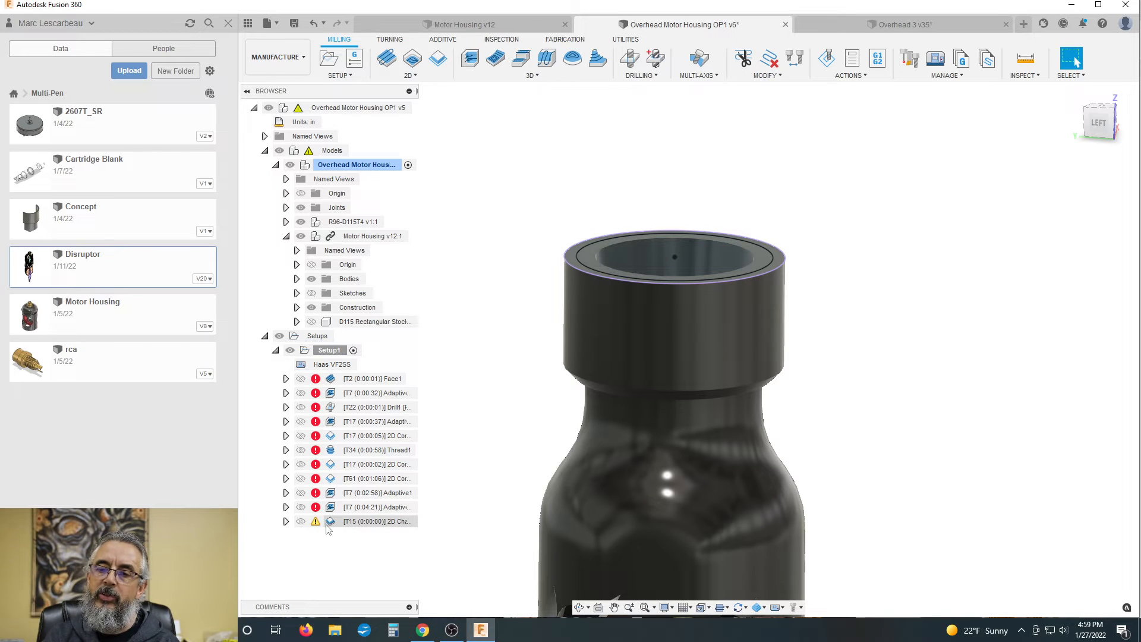
Delete the existing 2D Chamfer operation from Setup1 and start a new 2D Chamfer operation in its place
key(Delete)
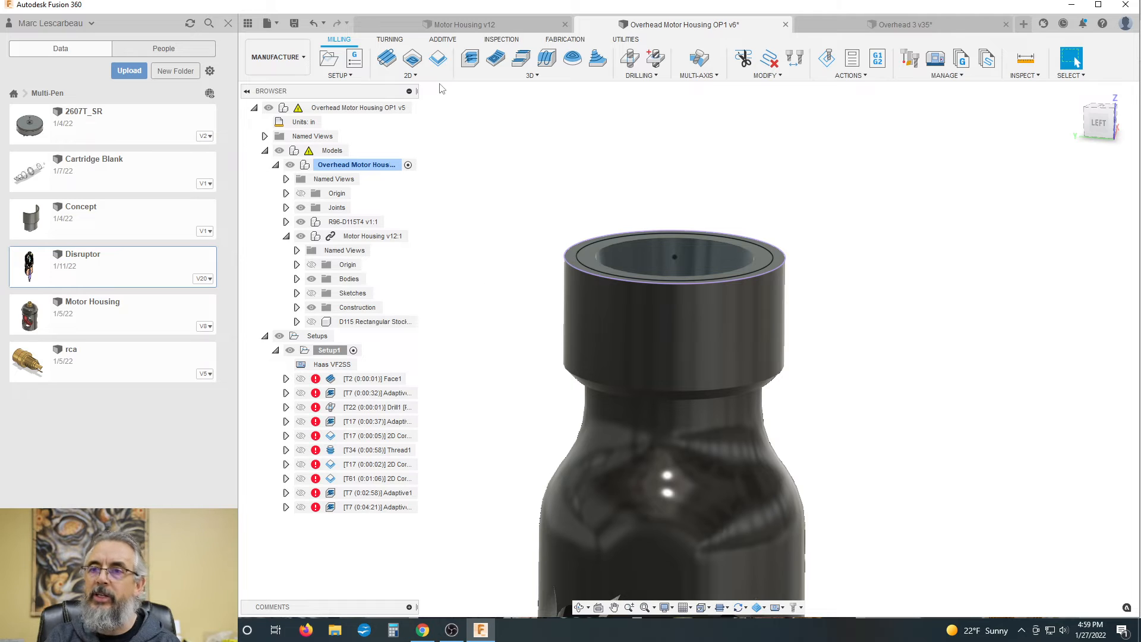
click(407, 76)
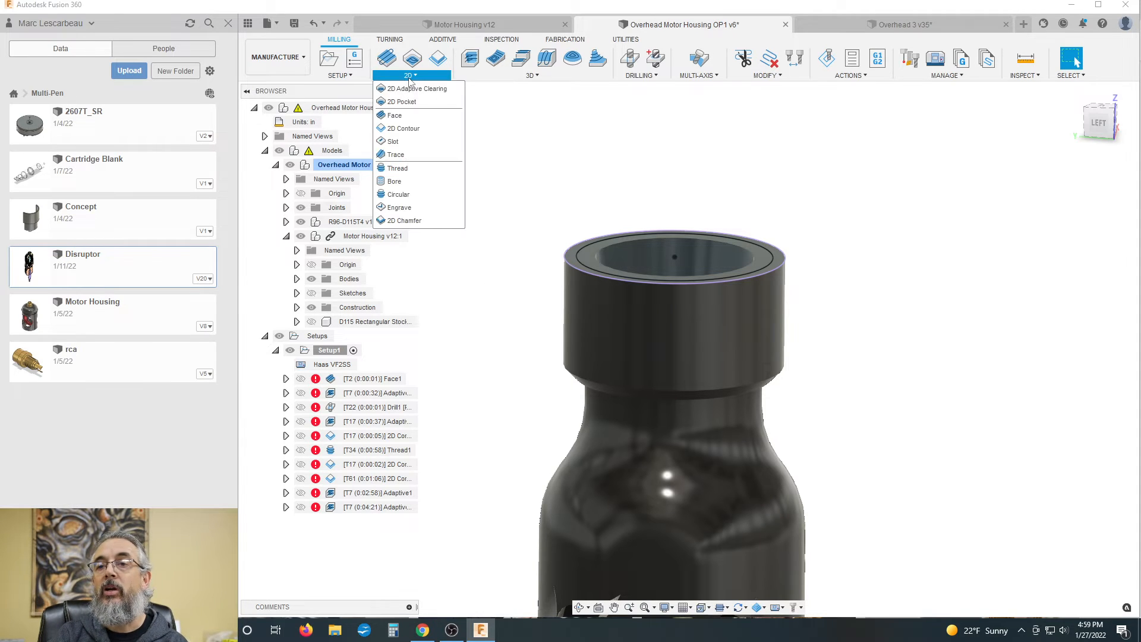
click(407, 220)
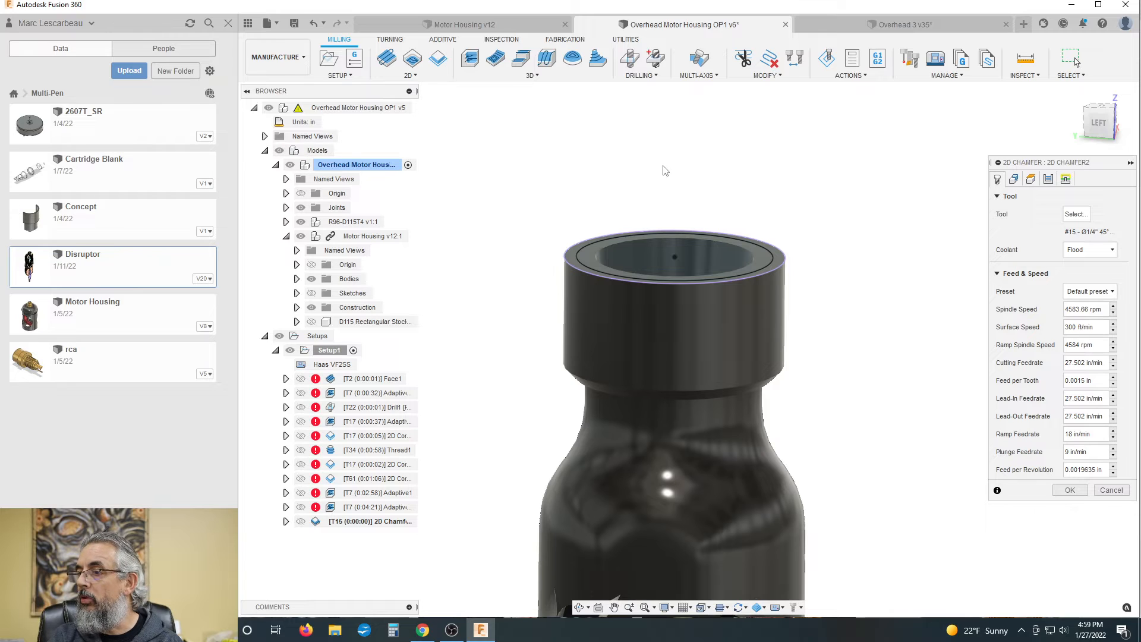
Select the neck's outer top rim as the 2D chamfer contour and orient the tool by the top face (Z) and a horizontal fixture edge (X)
click(1013, 179)
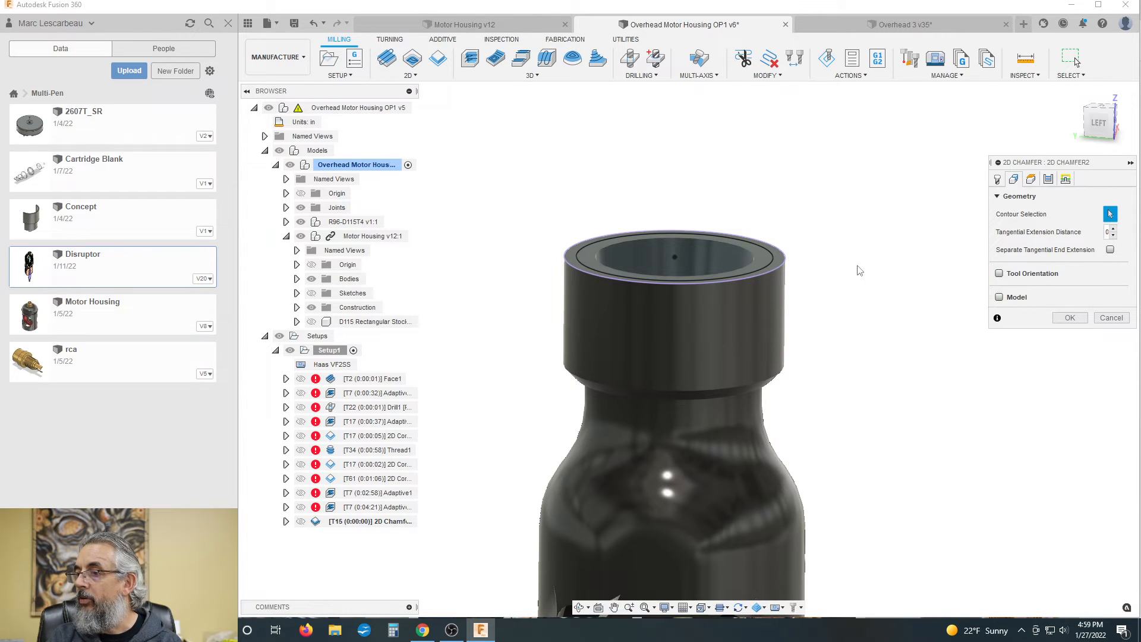
click(776, 269)
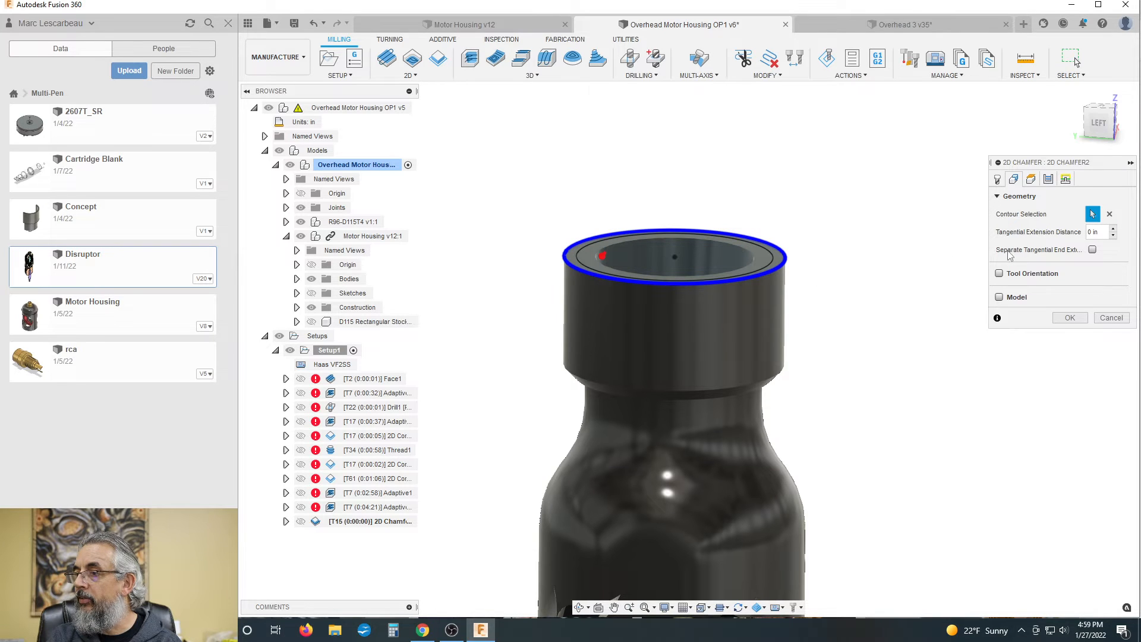
click(998, 274)
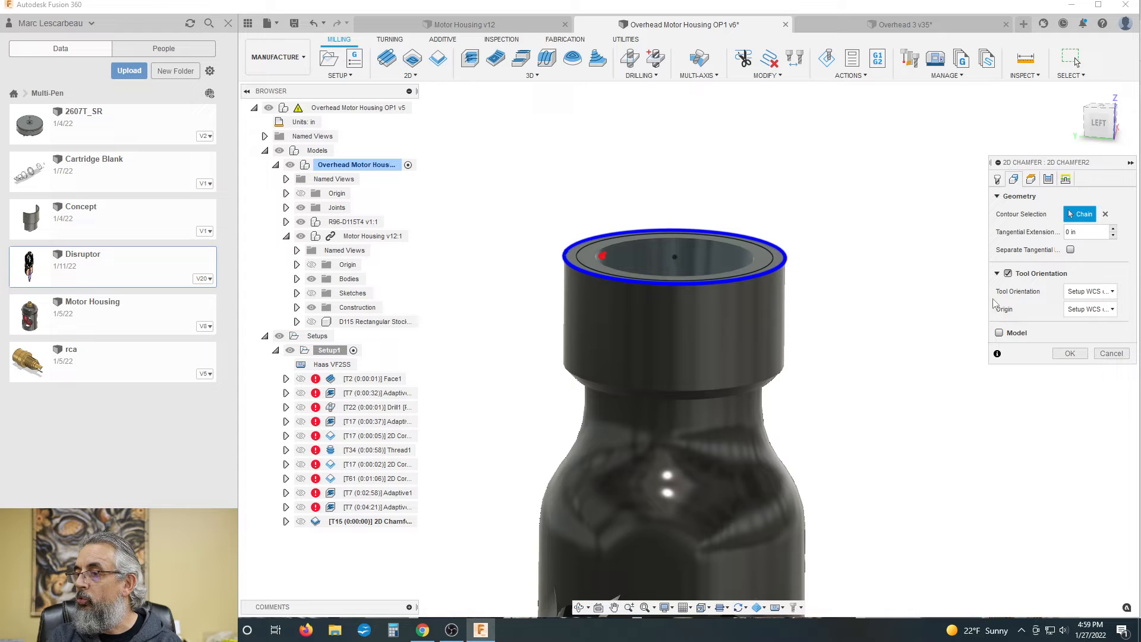
click(1090, 291)
click(1057, 334)
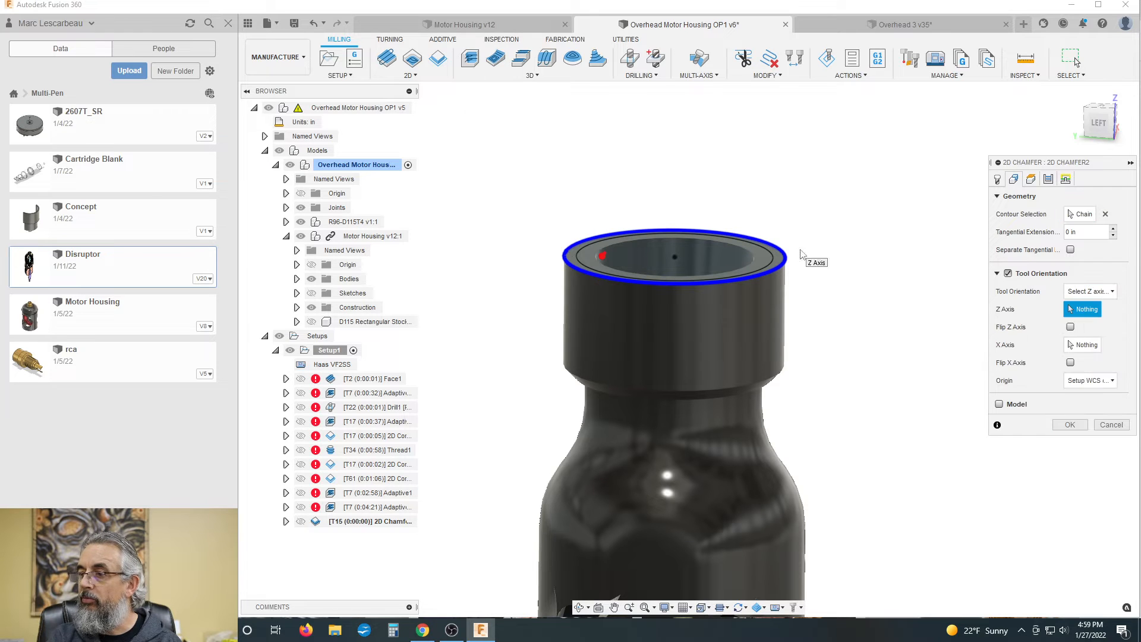
scroll(758, 247, up, 1)
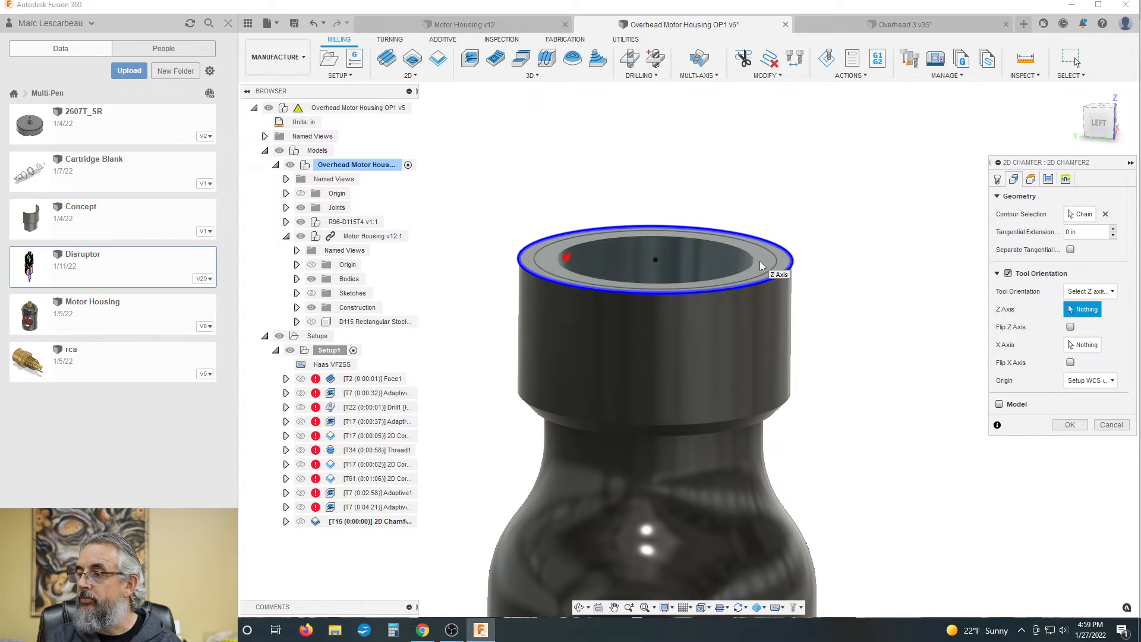
click(760, 262)
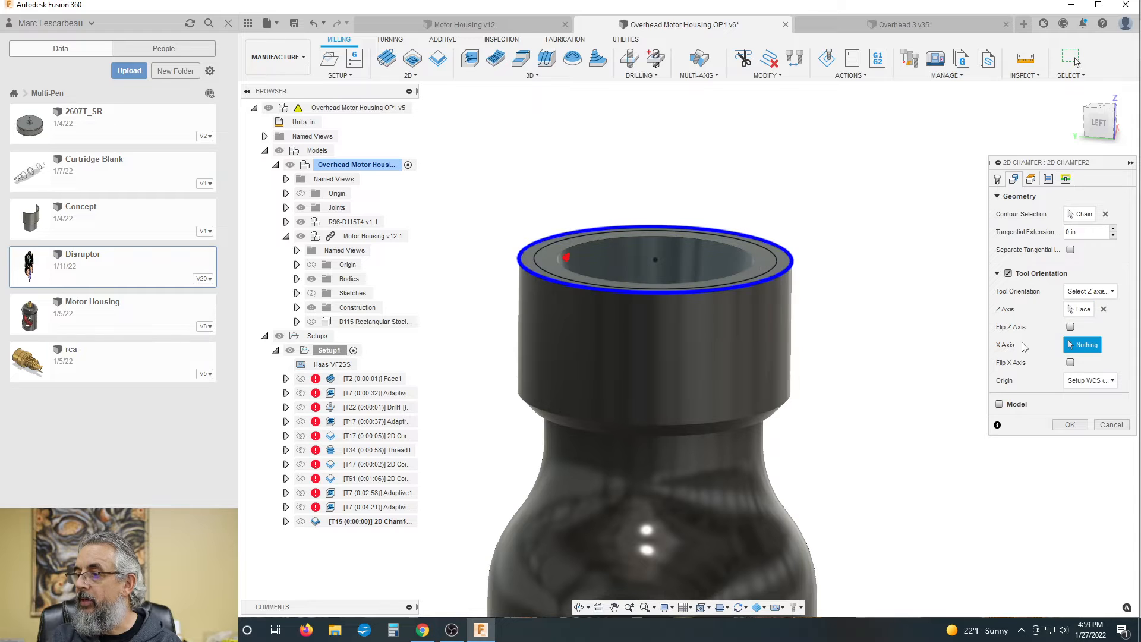
scroll(585, 139, down, 4)
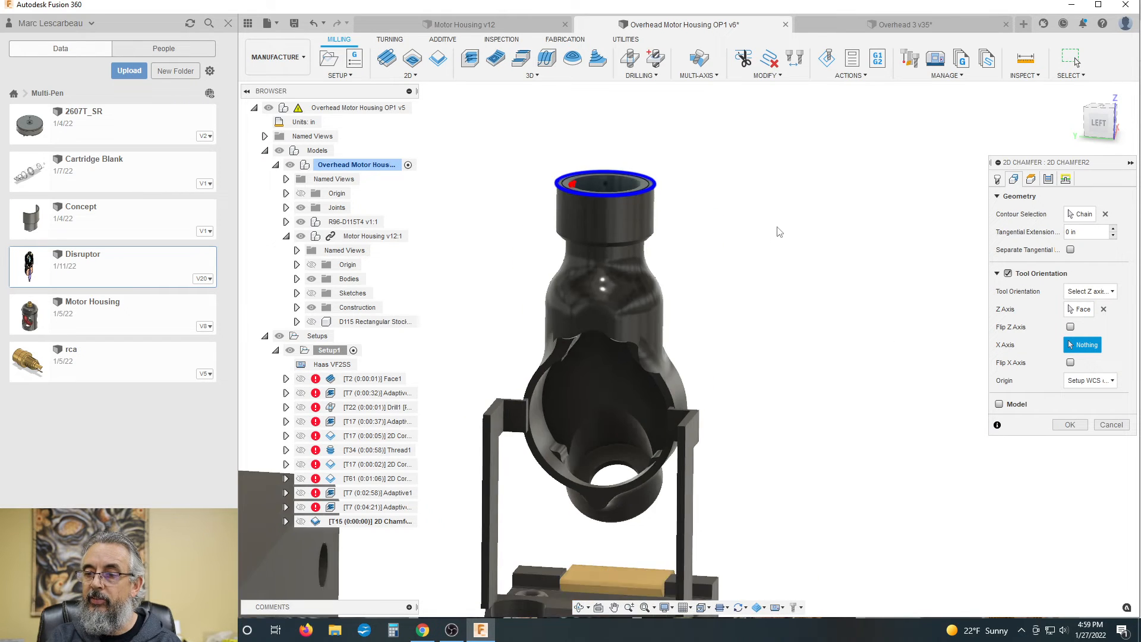
scroll(779, 232, down, 3)
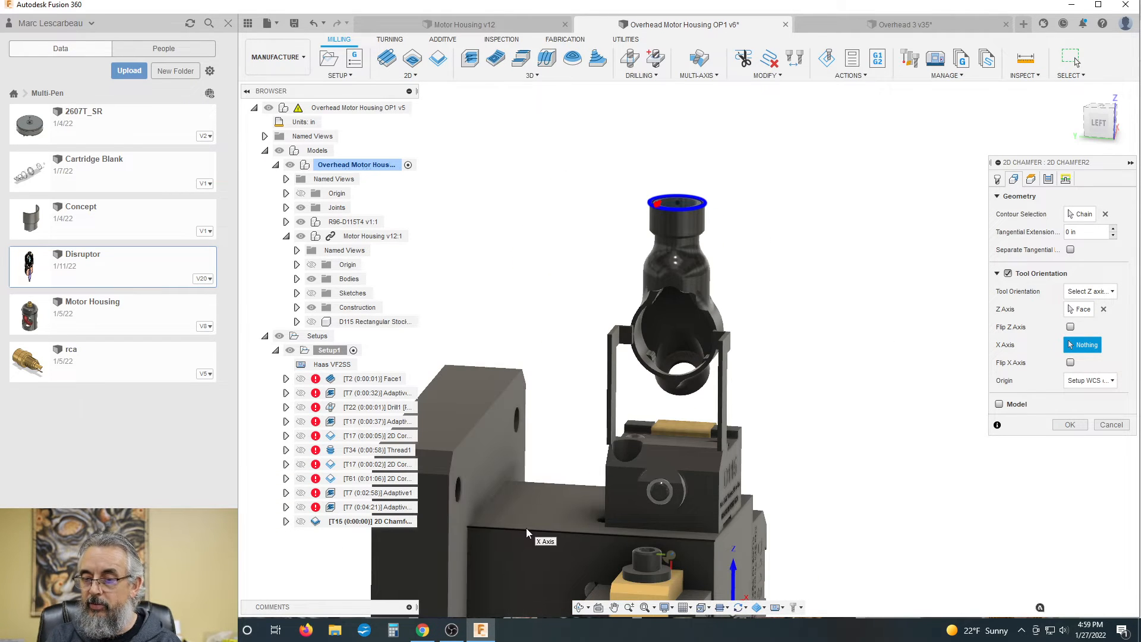
click(526, 527)
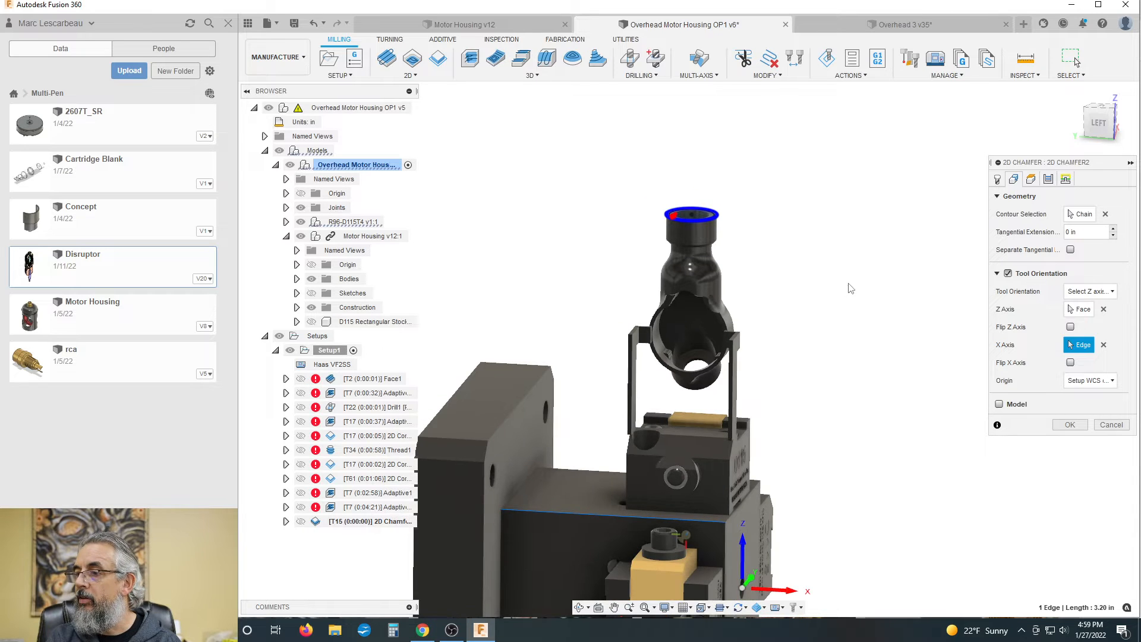
Set the chamfer width to .02 in and generate the 2D chamfer toolpath
scroll(851, 288, up, 2)
click(1031, 179)
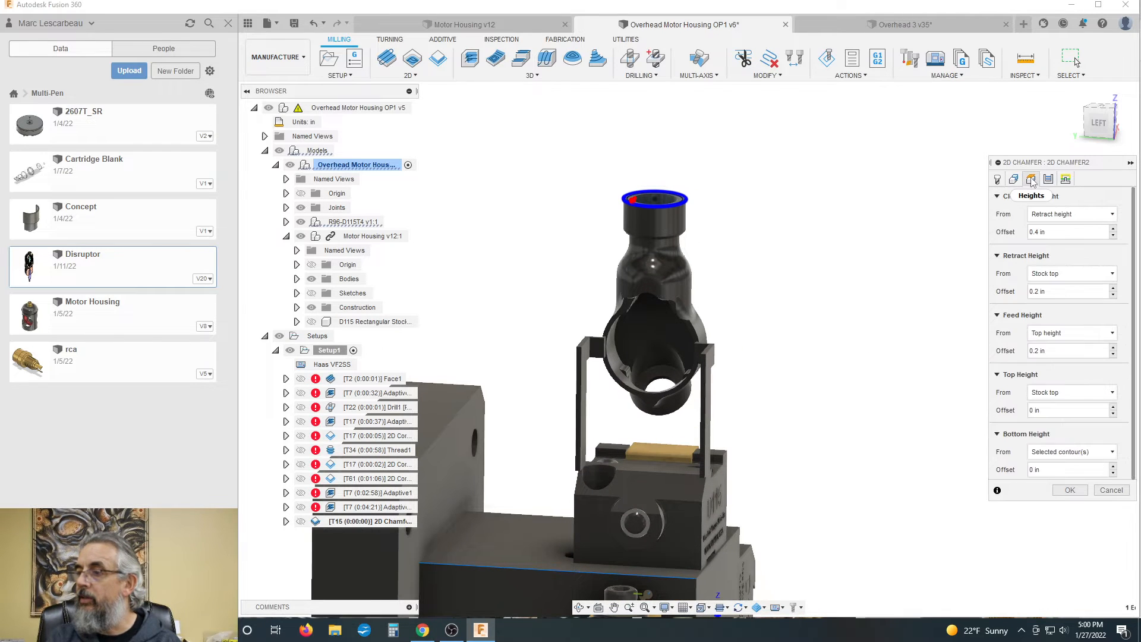
click(1048, 179)
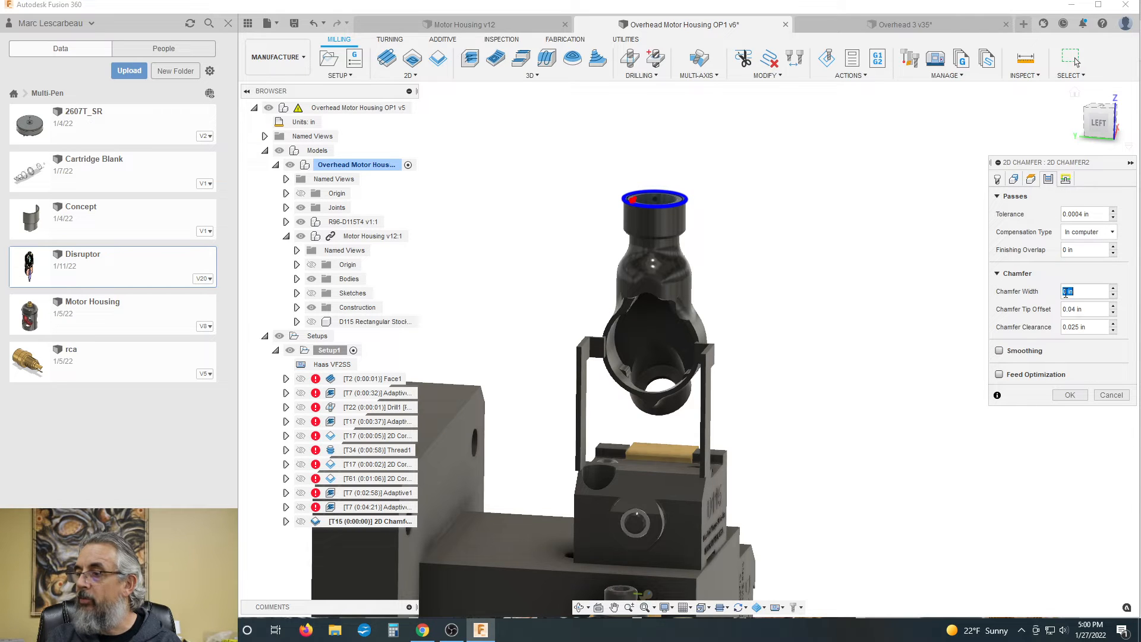
text(.02)
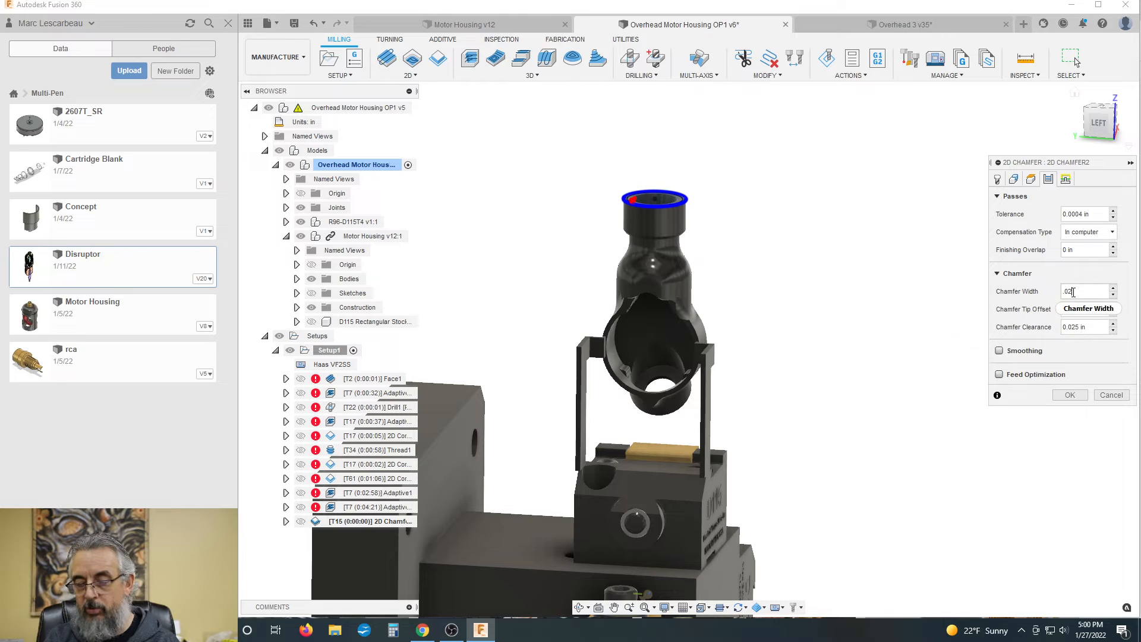
key(Tab)
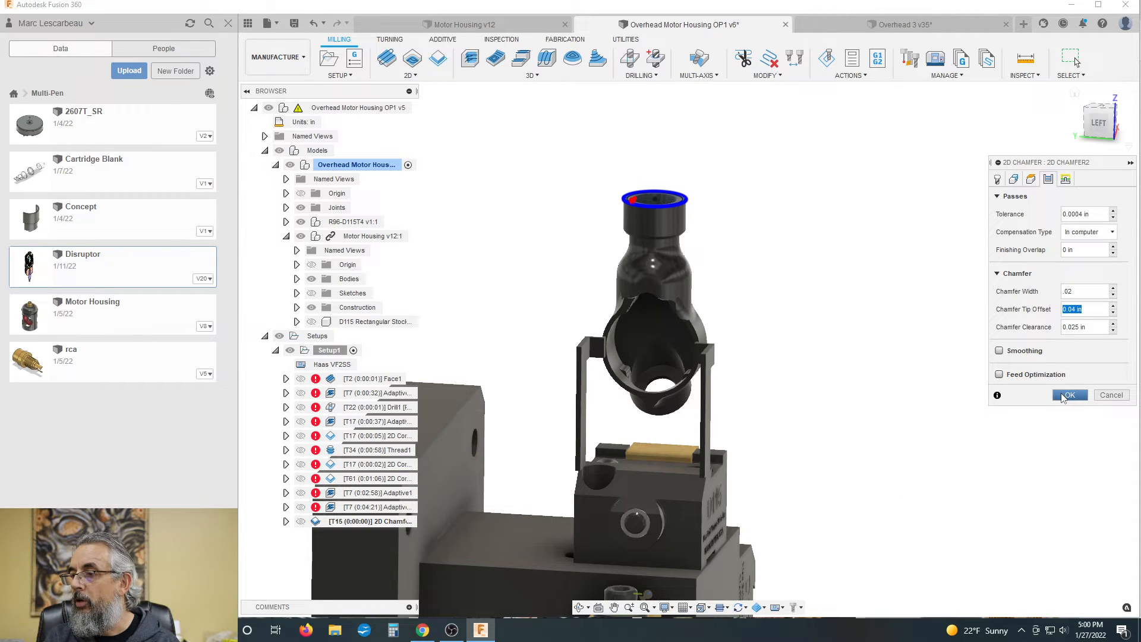
click(1068, 395)
Review the generation log of the 2D chamfer operation, including its debug messages
scroll(874, 290, down, 3)
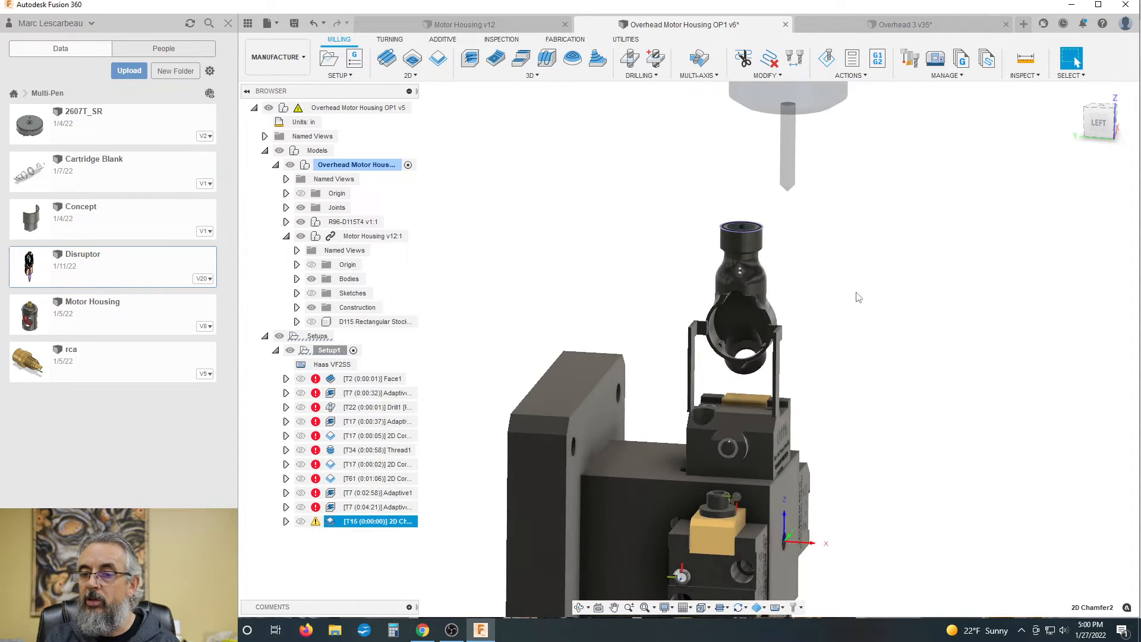
scroll(741, 260, up, 2)
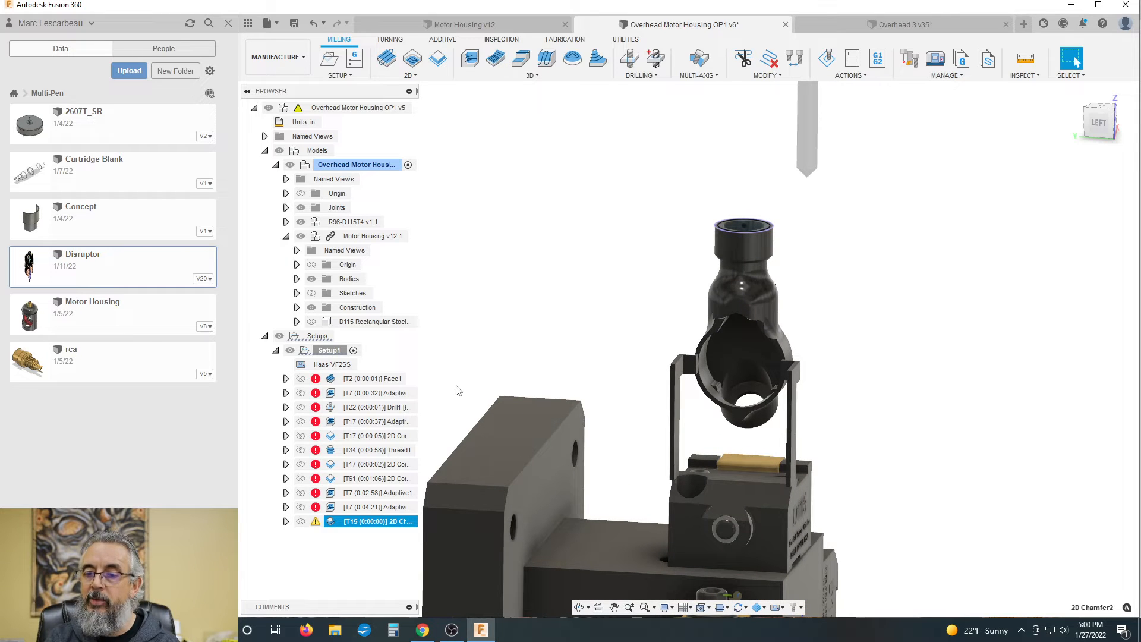
click(316, 522)
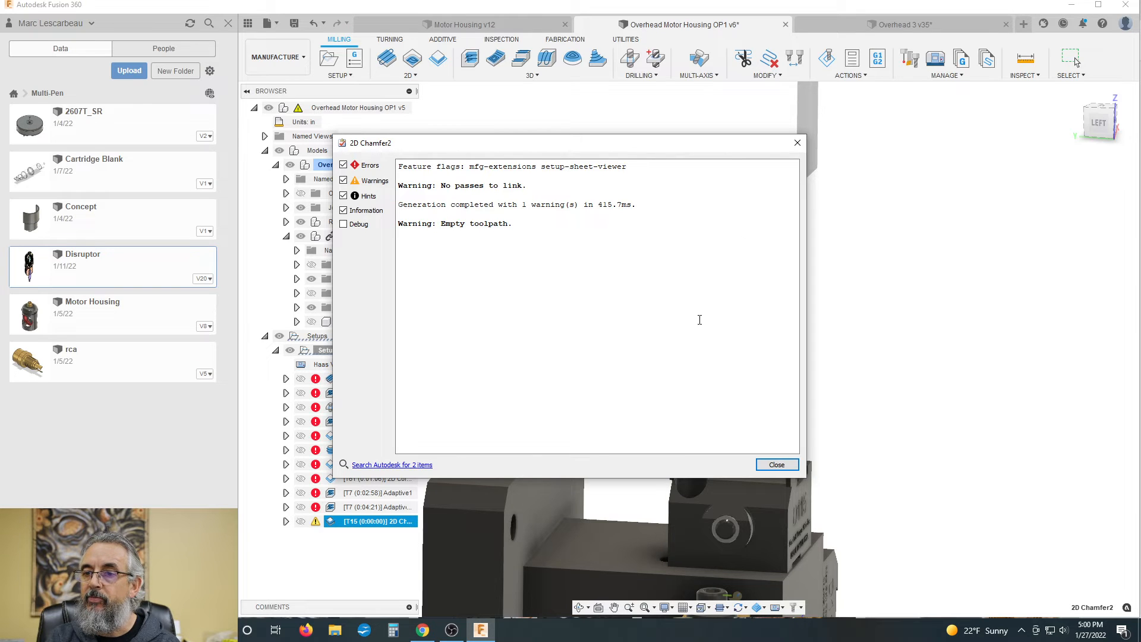
click(343, 225)
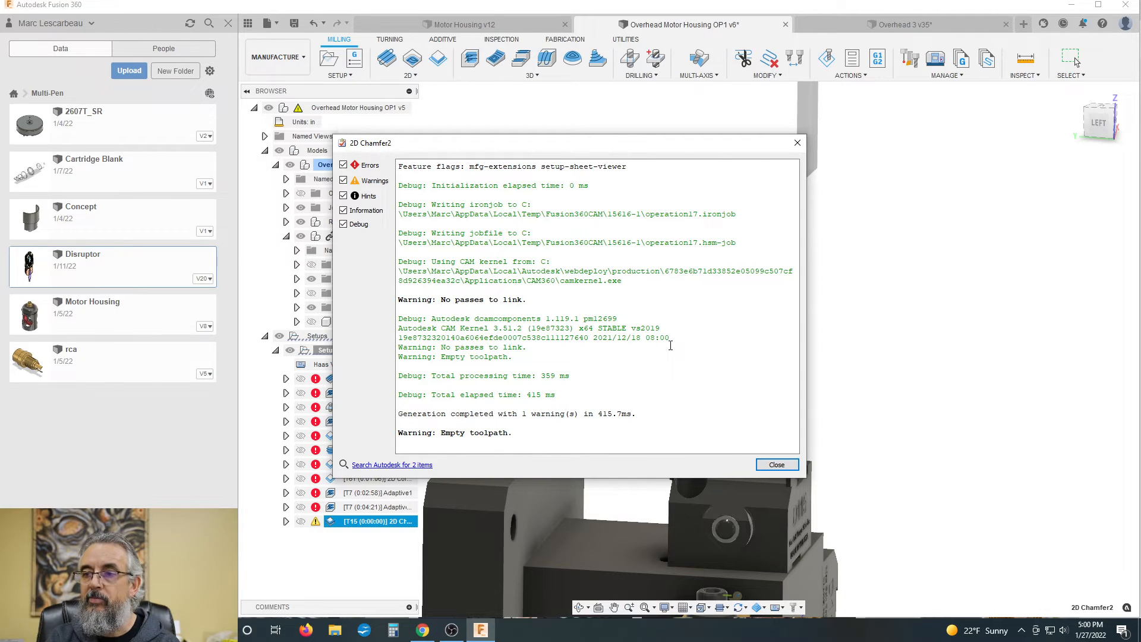
click(773, 468)
Delete the 2D chamfer operation from Setup1
click(683, 244)
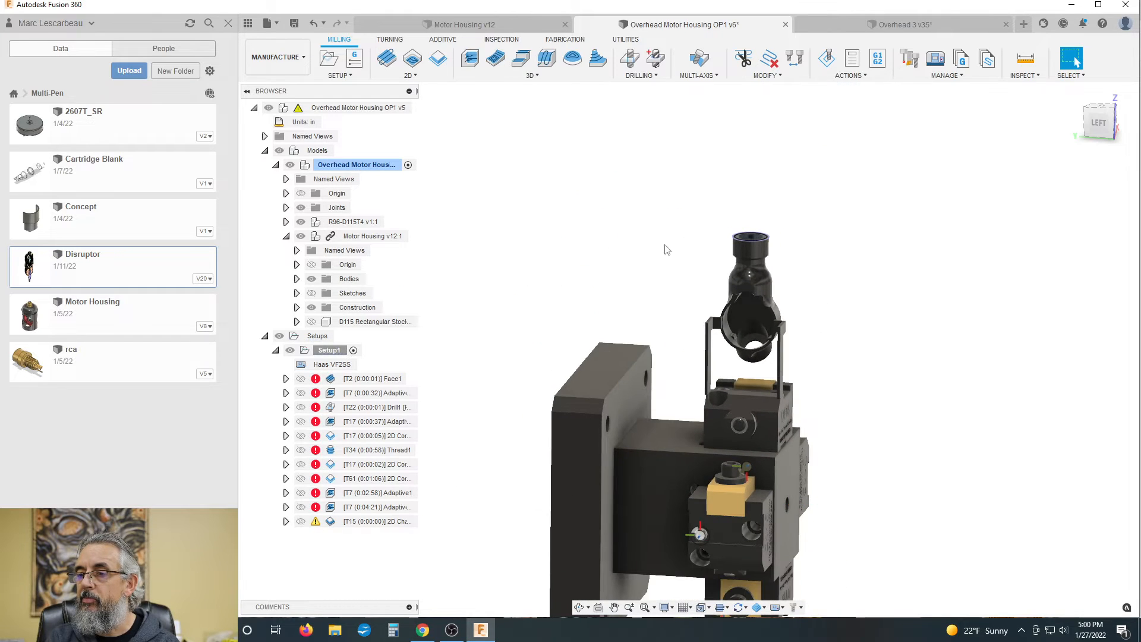
scroll(754, 237, up, 5)
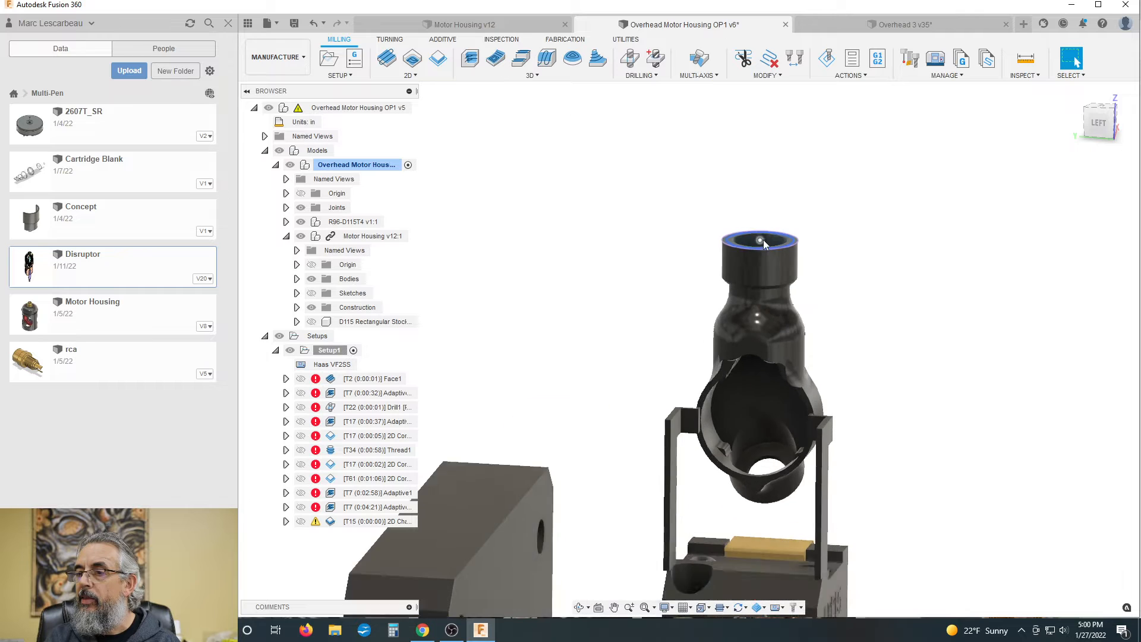
scroll(750, 240, down, 4)
scroll(744, 237, up, 5)
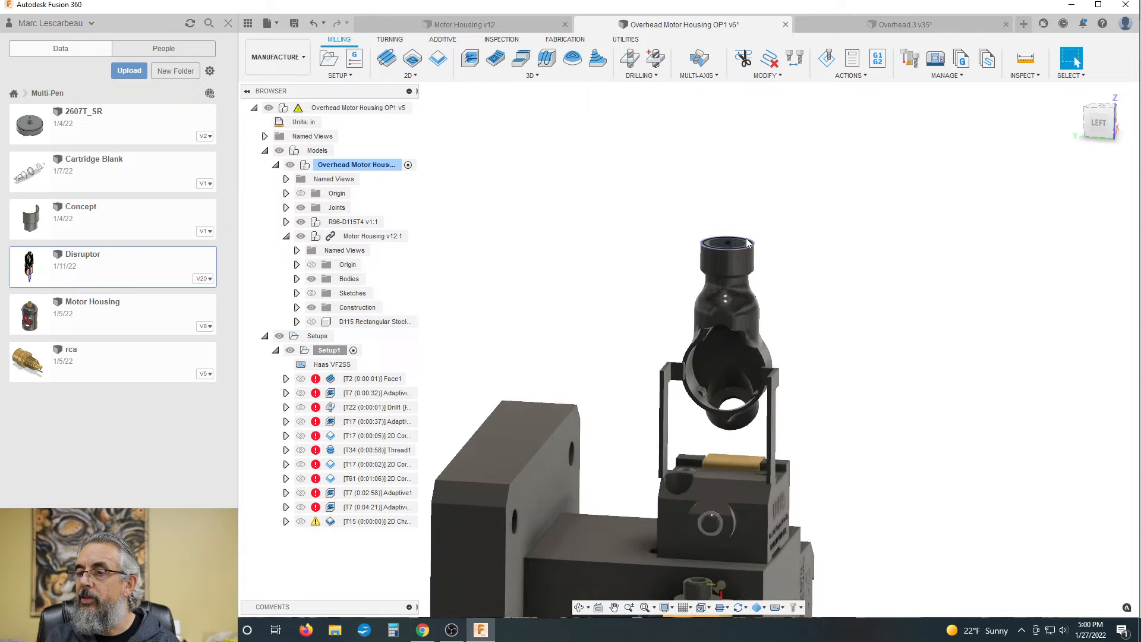
scroll(745, 244, down, 4)
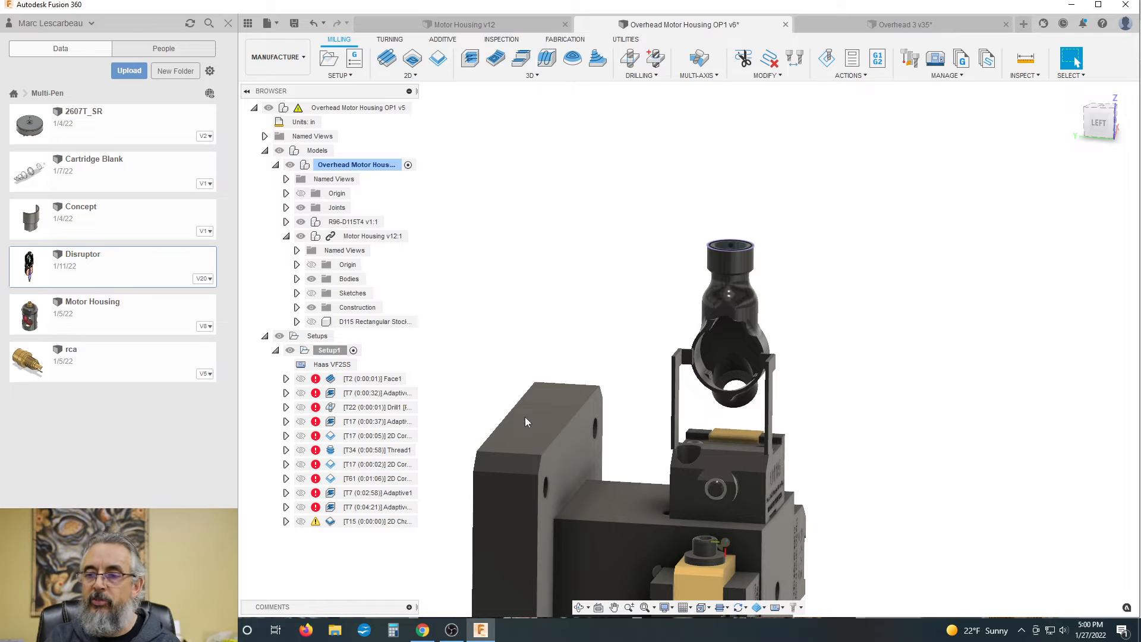
scroll(607, 338, down, 1)
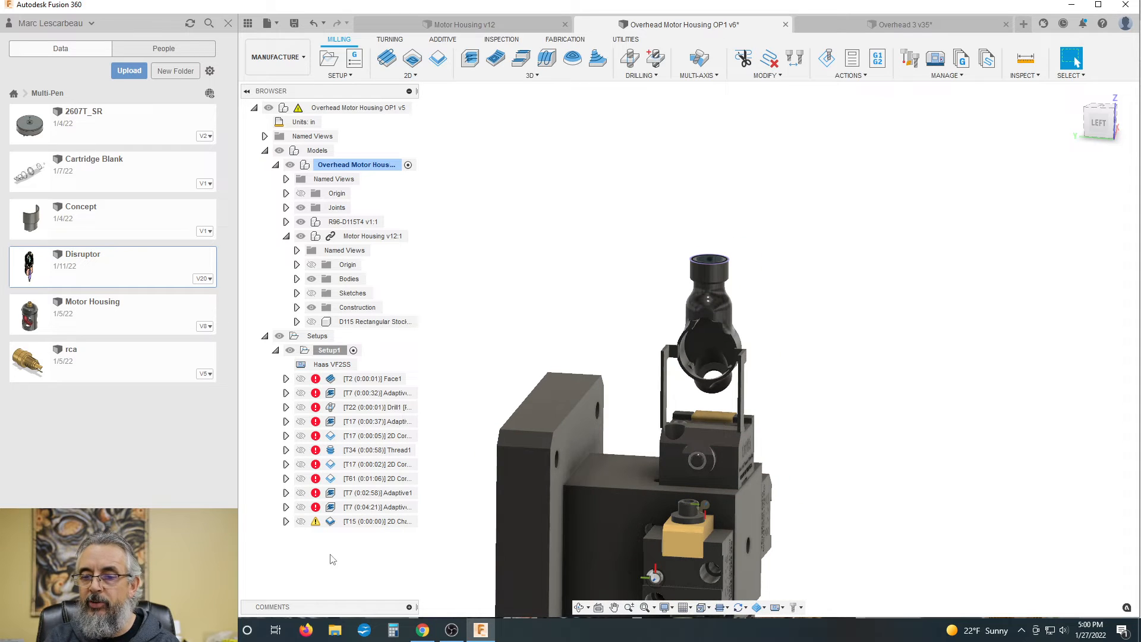
click(344, 521)
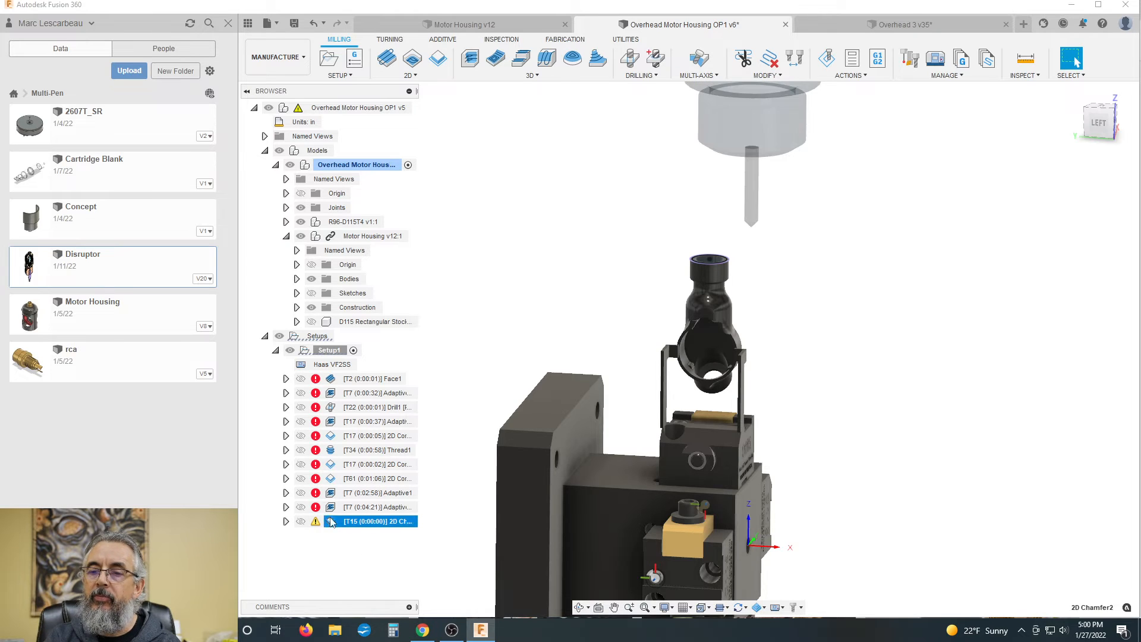
key(Delete)
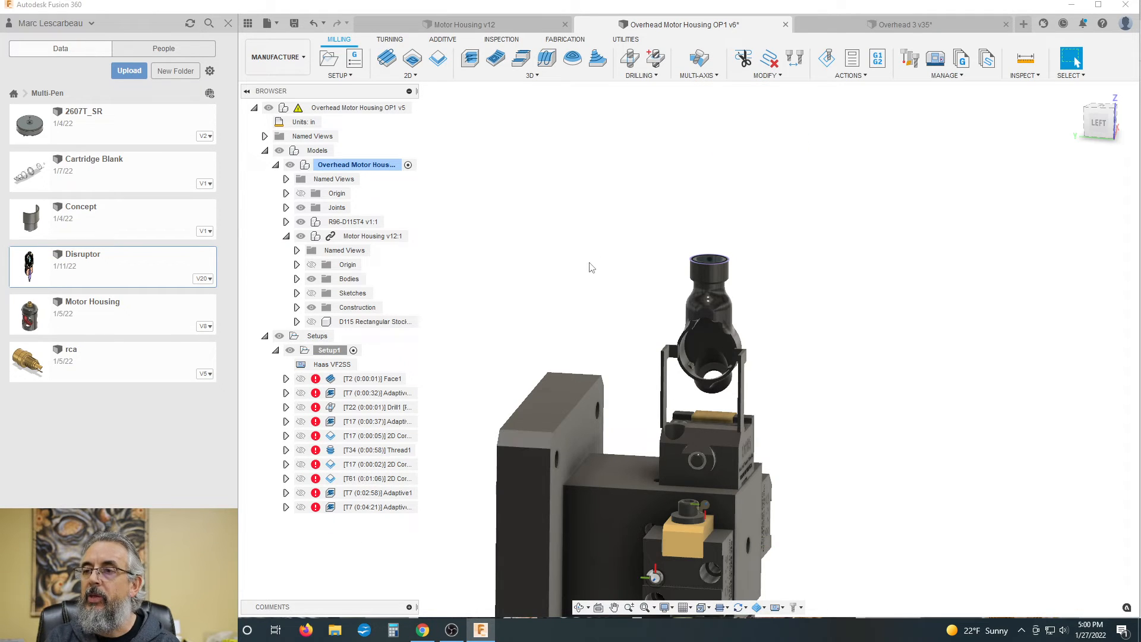
scroll(591, 265, down, 2)
scroll(654, 233, up, 3)
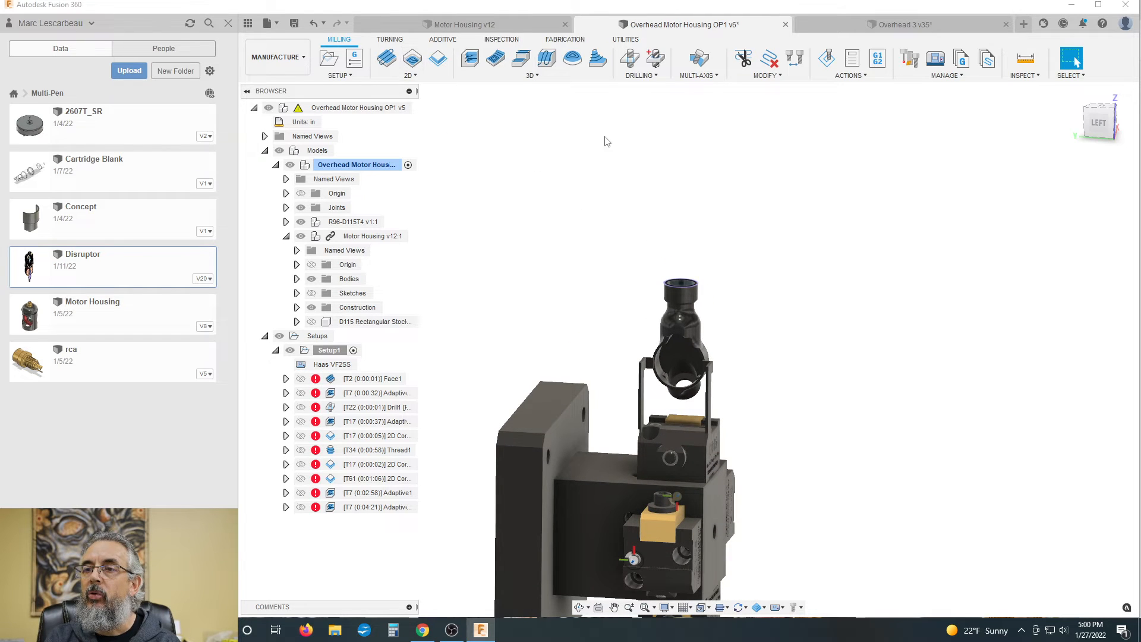
shift+middle_drag(586, 152, 608, 165)
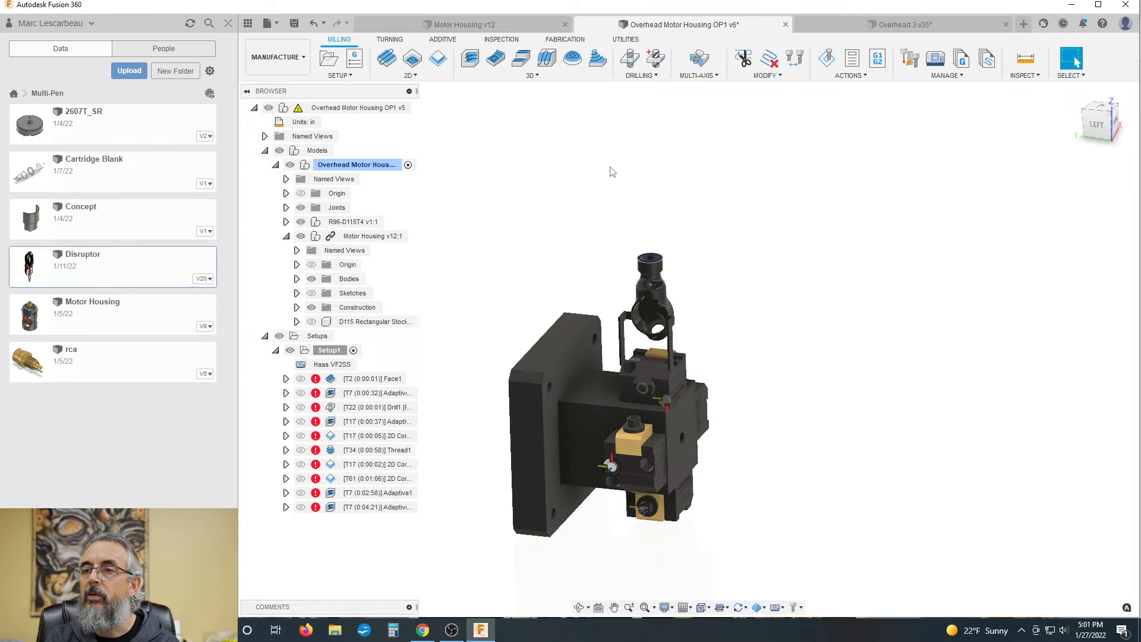
scroll(621, 167, down, 2)
scroll(618, 185, up, 1)
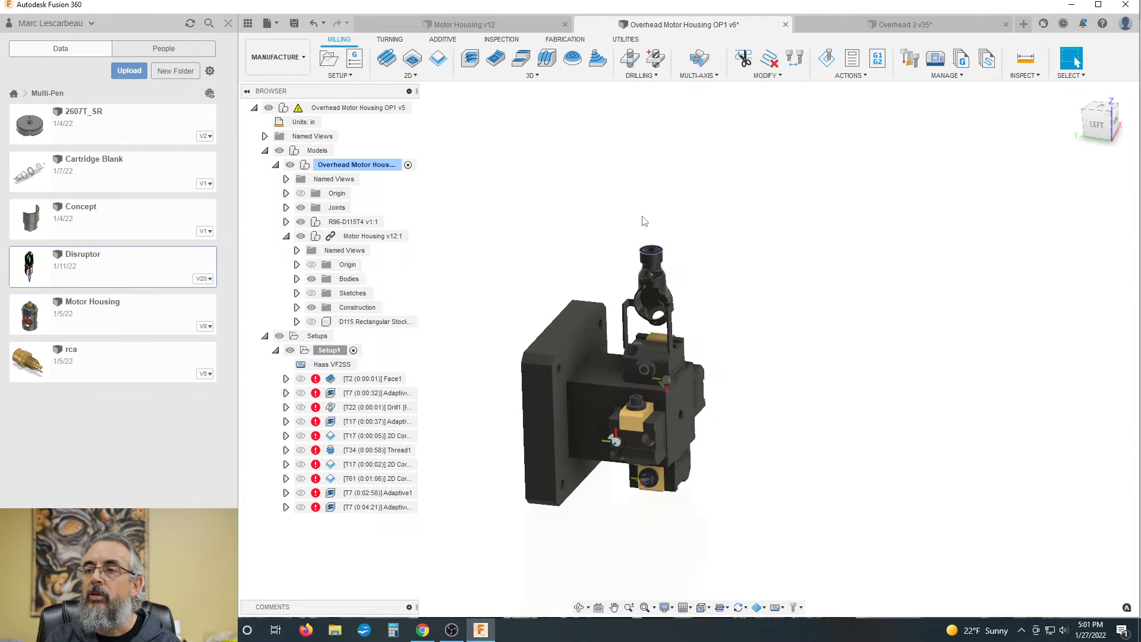
scroll(644, 221, up, 1)
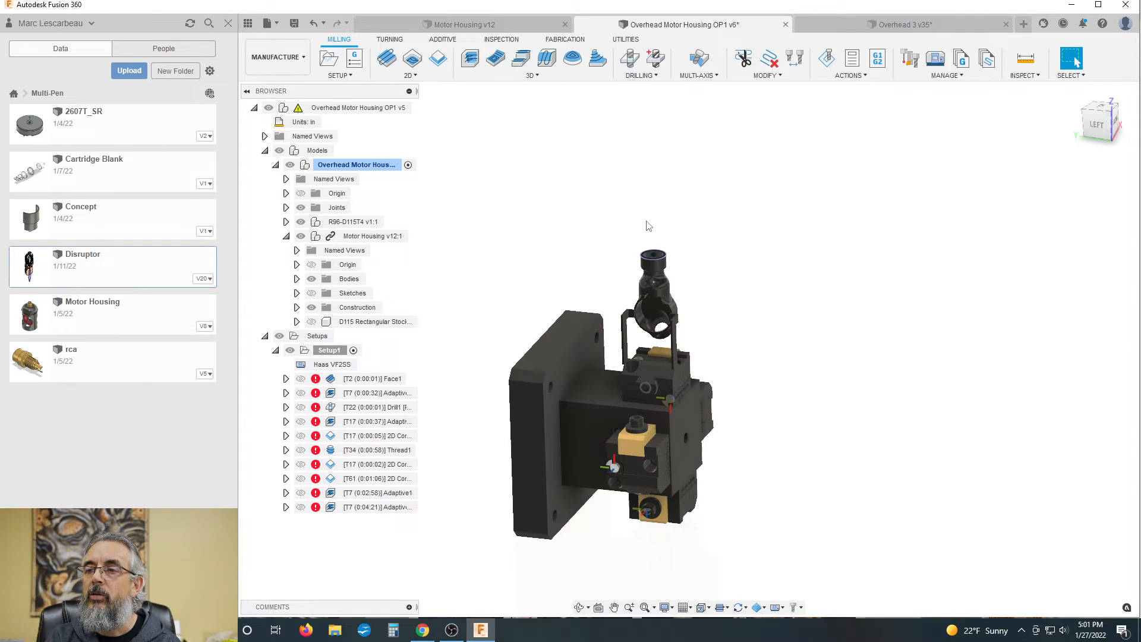
Start a 2D Contour operation and select the outer top rim of the housing's neck as its contour
click(438, 58)
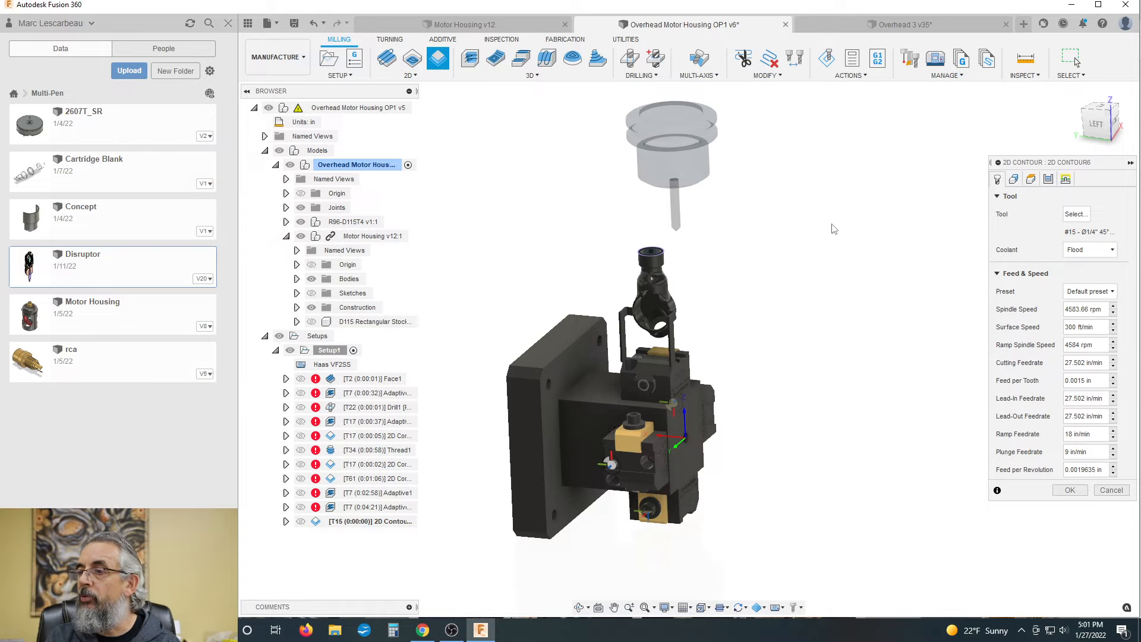
click(1014, 179)
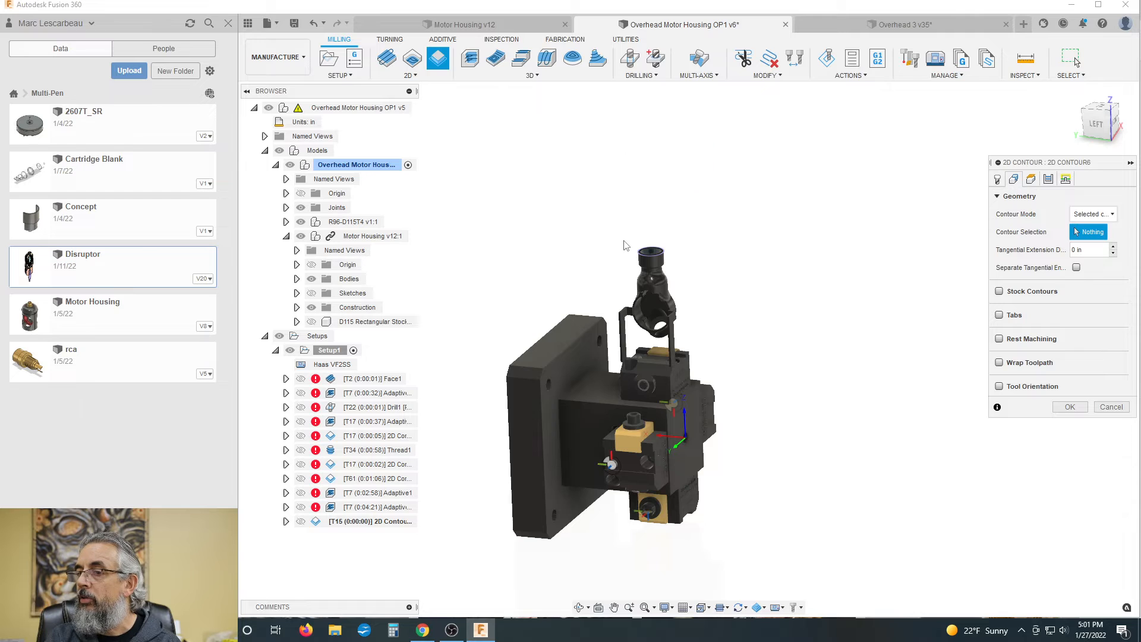
scroll(625, 245, up, 10)
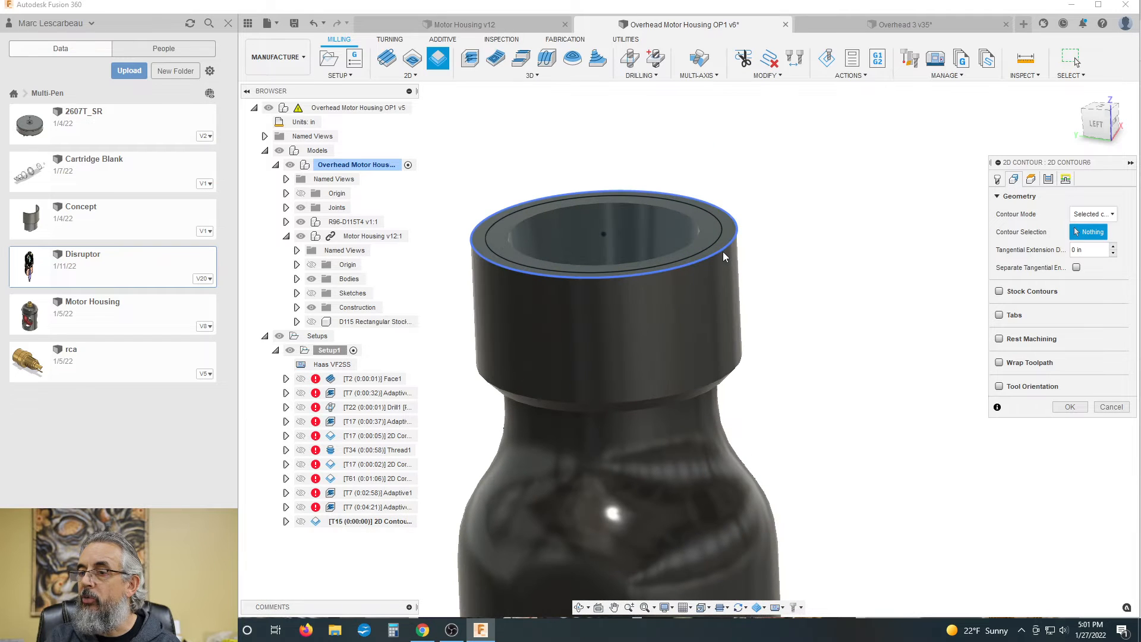
click(721, 248)
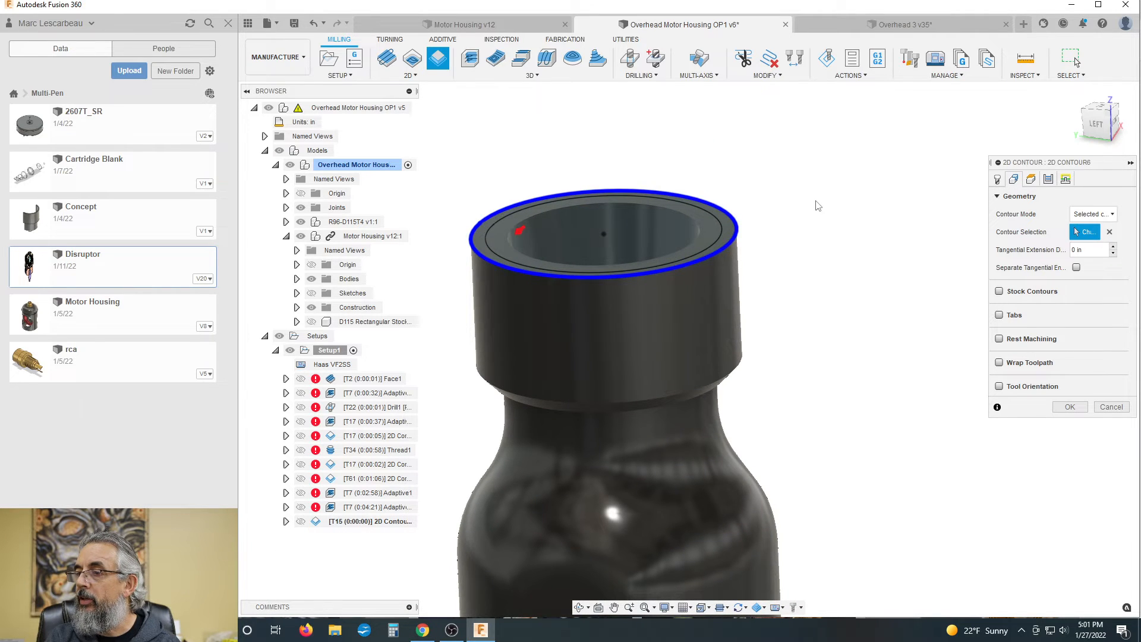
Override the 2D contour's tool orientation with Z axis/plane and X axis, using the neck's top face for Z and the fixture block's long edge for X
scroll(719, 212, down, 5)
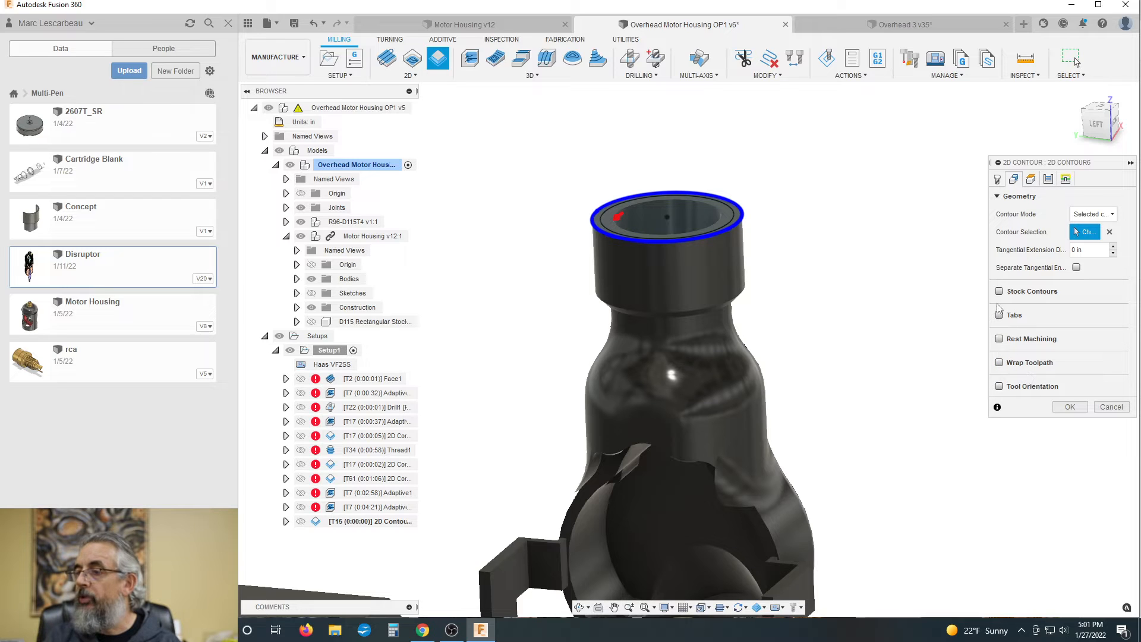
click(999, 387)
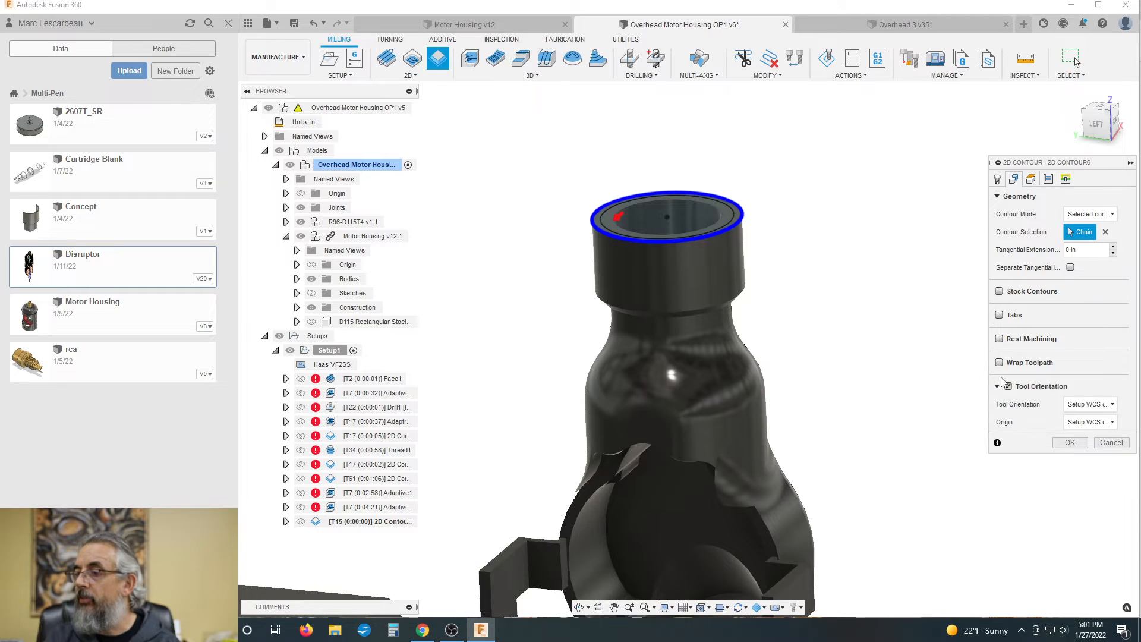
click(1083, 410)
click(1065, 445)
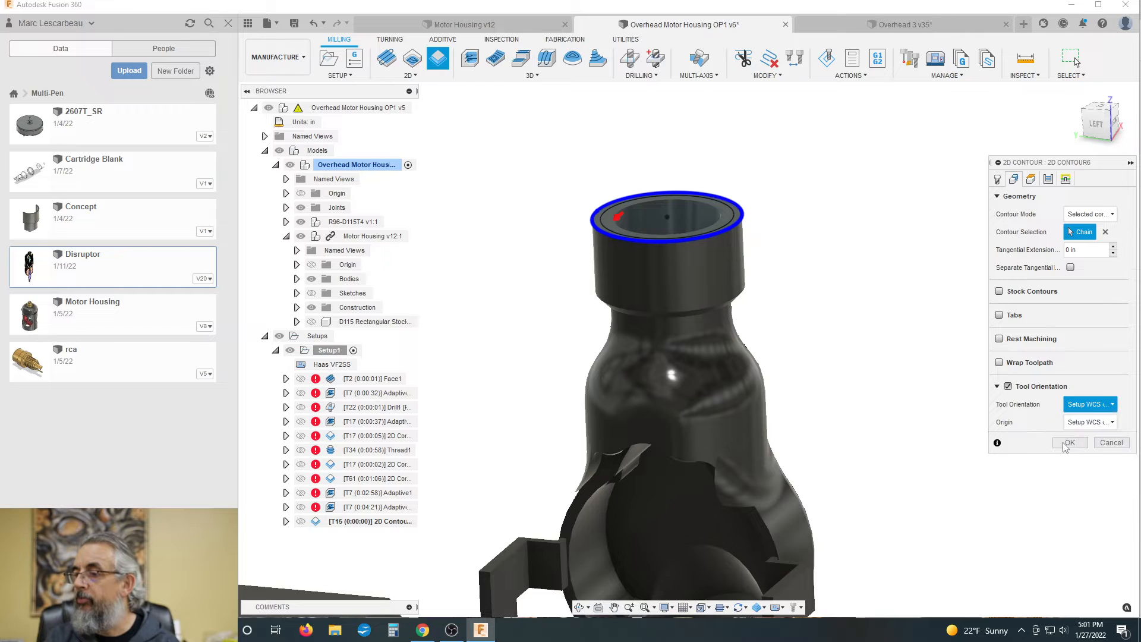
scroll(714, 207, up, 4)
click(729, 231)
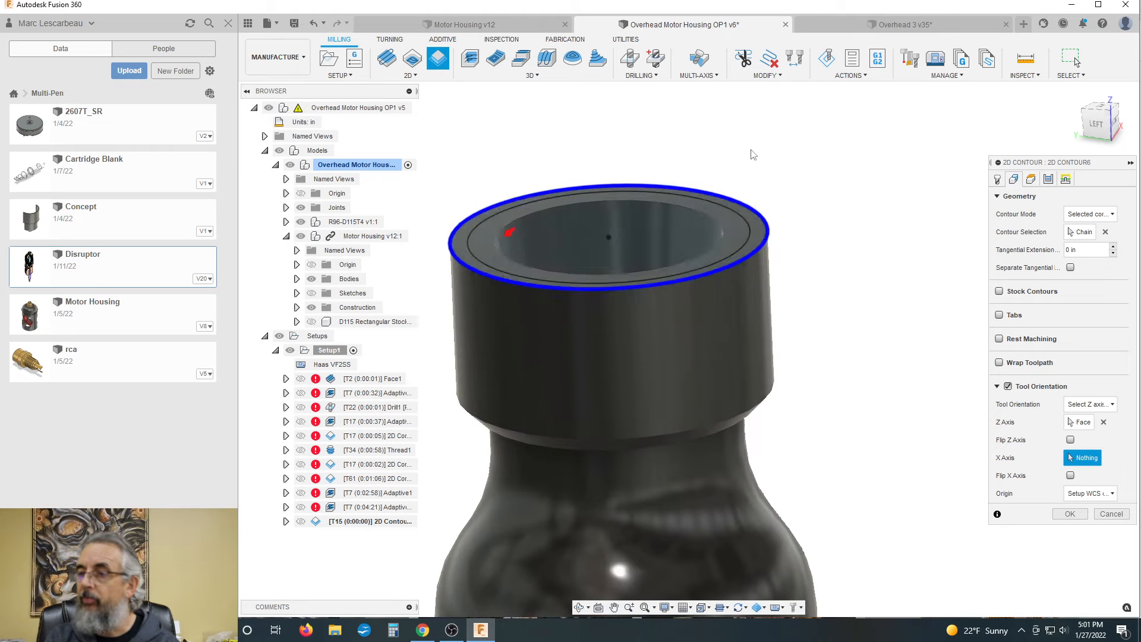
scroll(742, 140, down, 3)
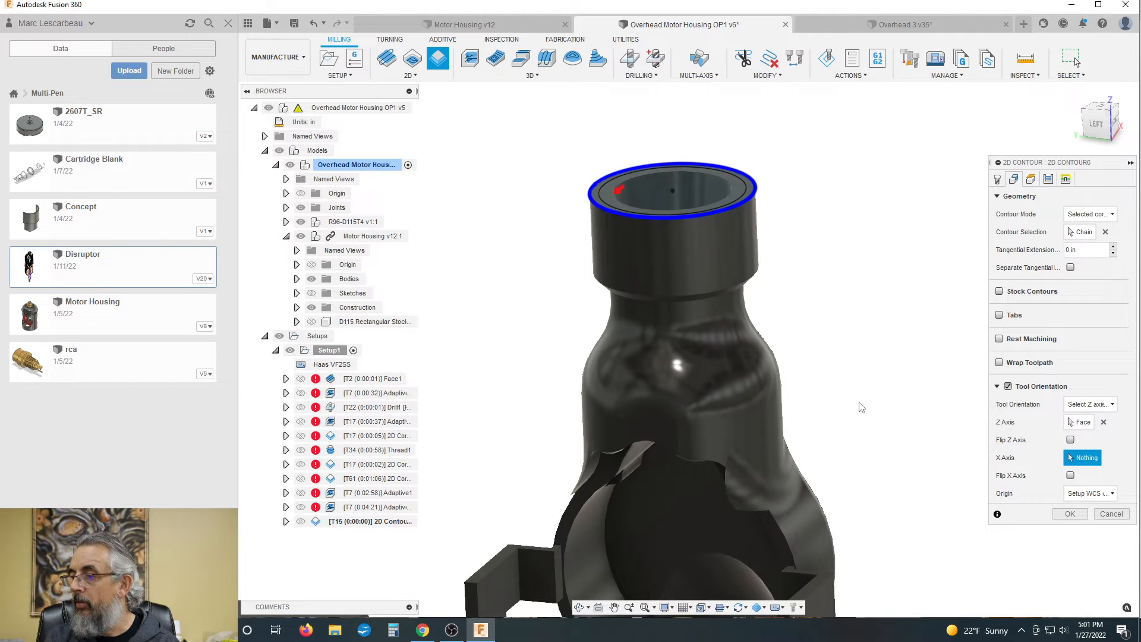
scroll(608, 325, down, 5)
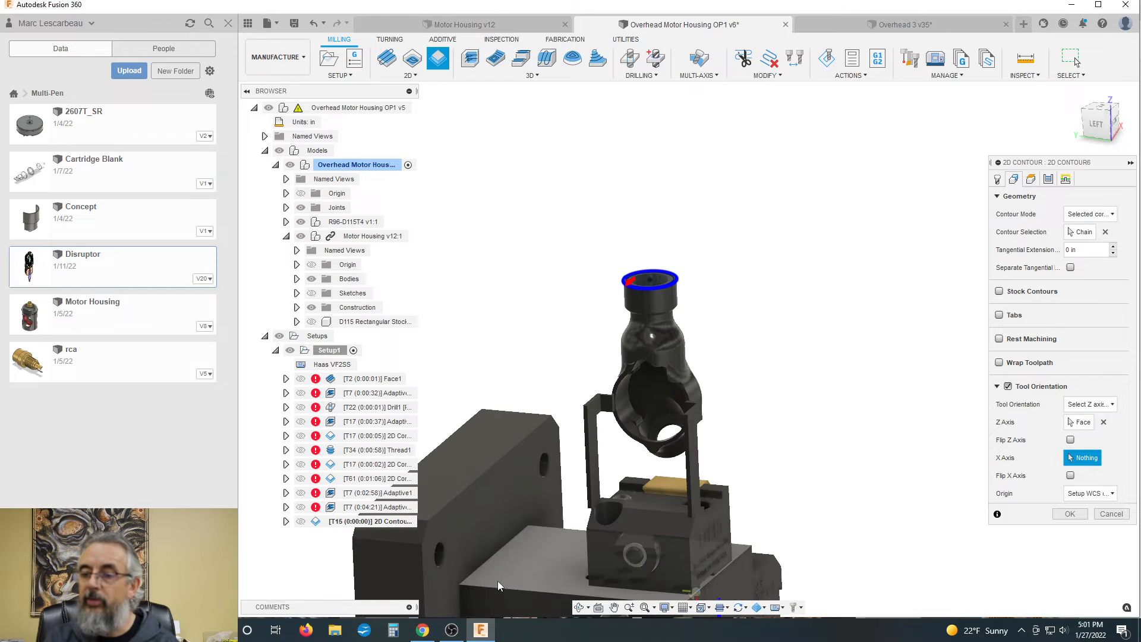
click(502, 588)
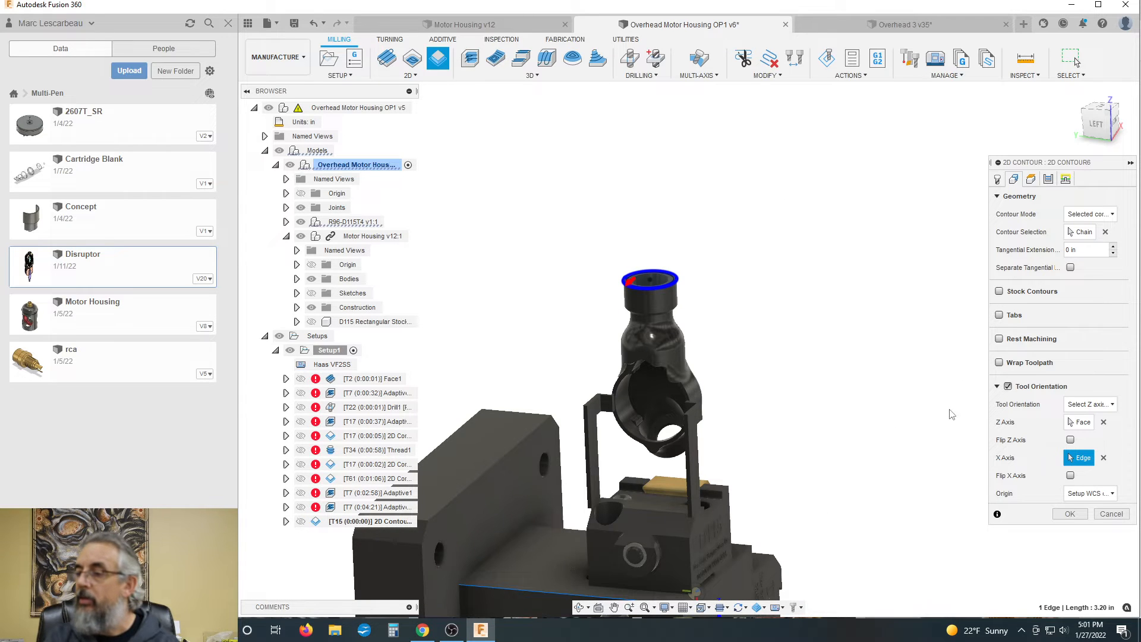
Set the 2D contour's bottom height offset to -.02 in from the selected contour
click(1030, 178)
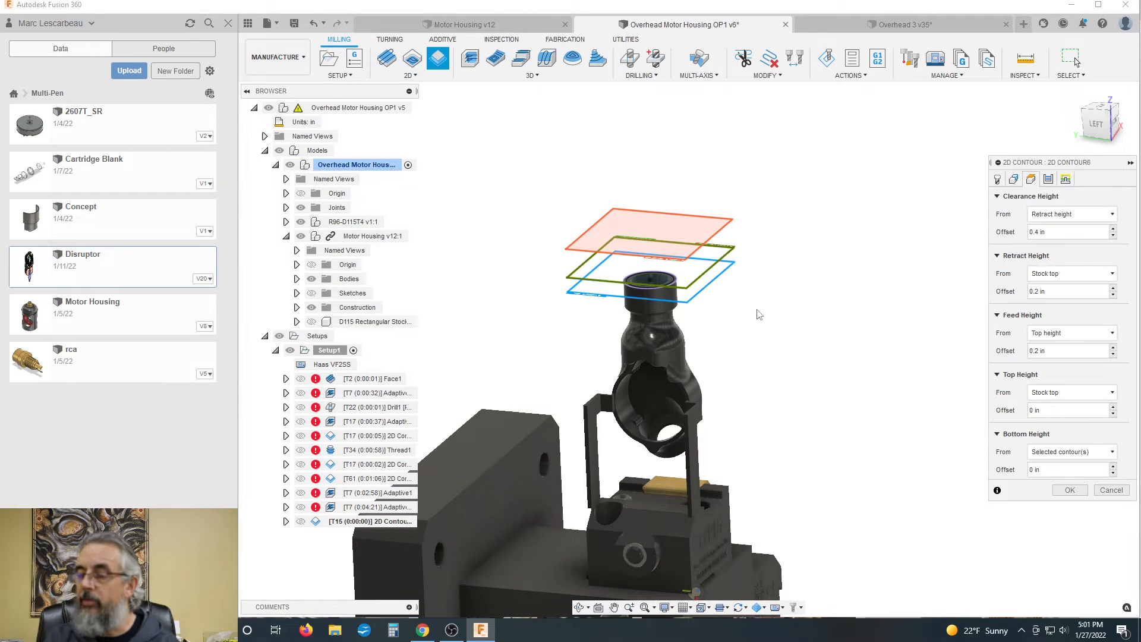
mouse_move(778, 314)
shift+middle_down()
mouse_move(784, 290)
mouse_move(790, 301)
shift+middle_up()
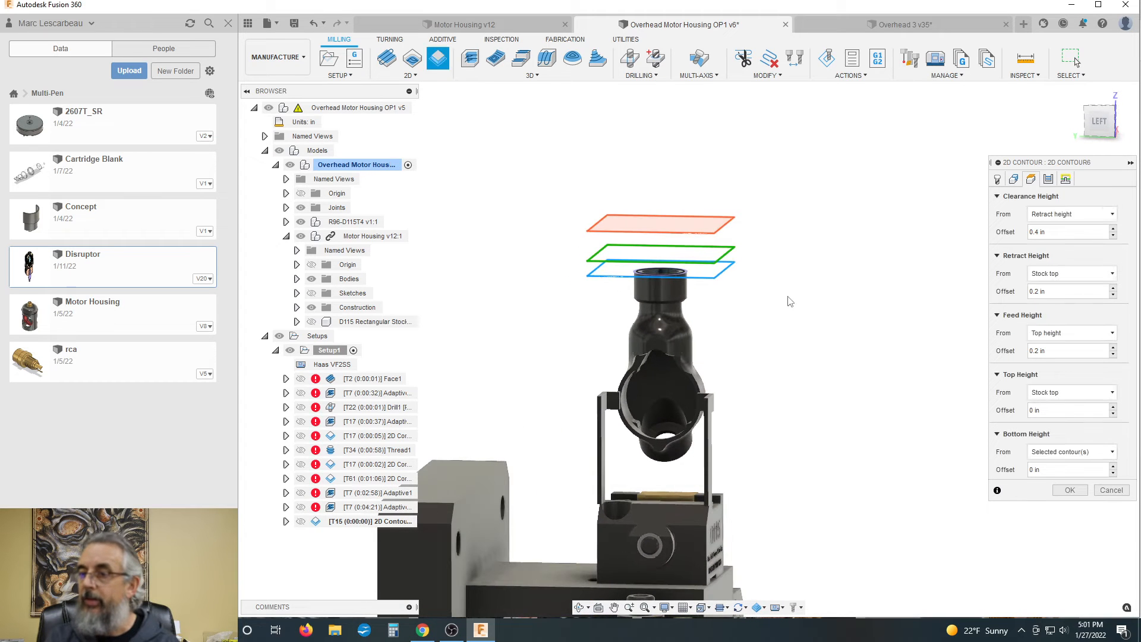
click(1050, 469)
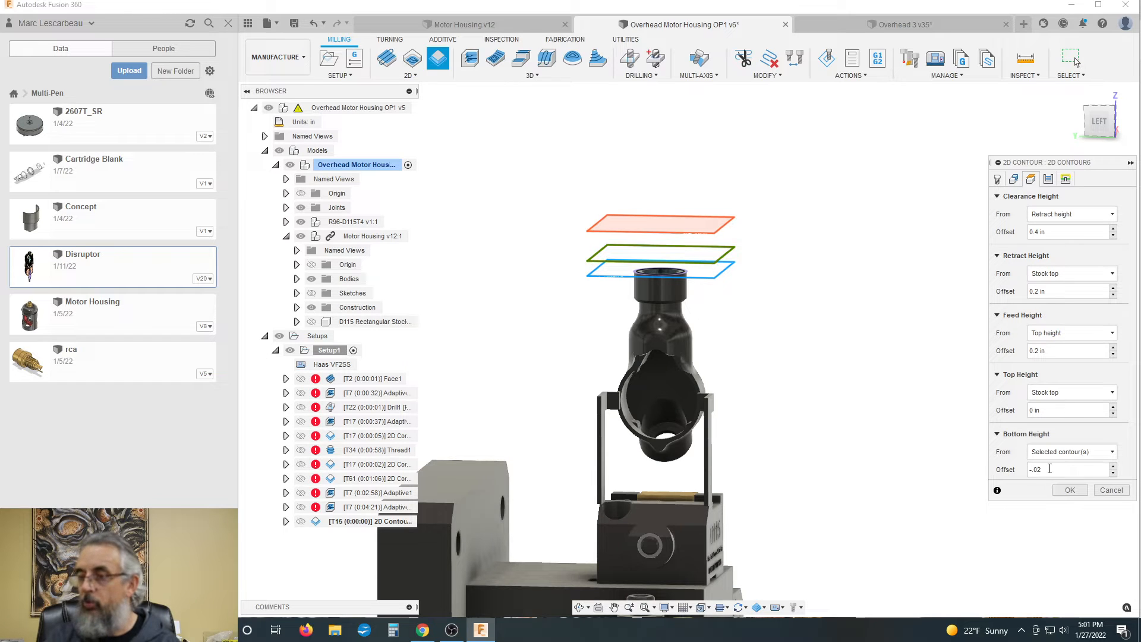
key(Tab)
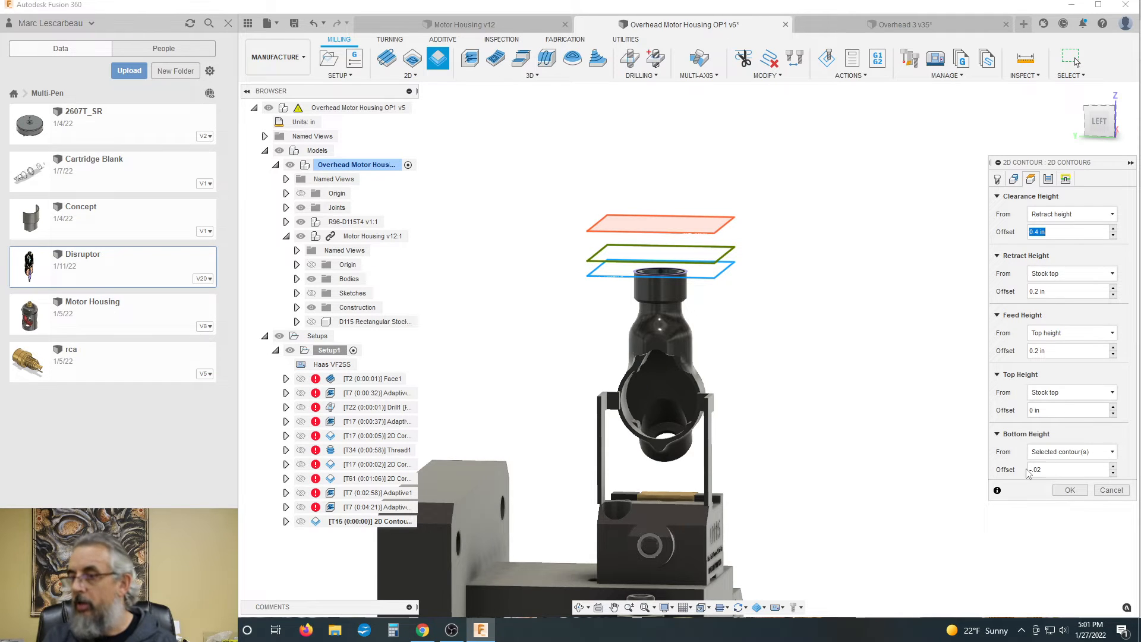
Set the 2D contour's chamfer width to .02 in and generate the toolpath around the neck's rim
click(1048, 179)
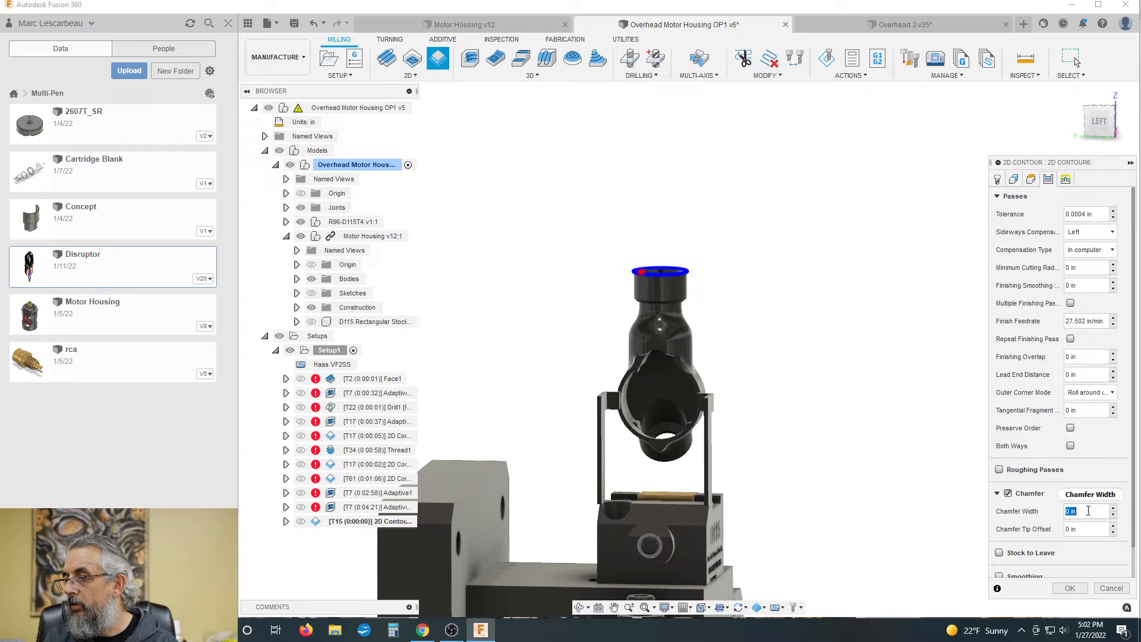
text(.02)
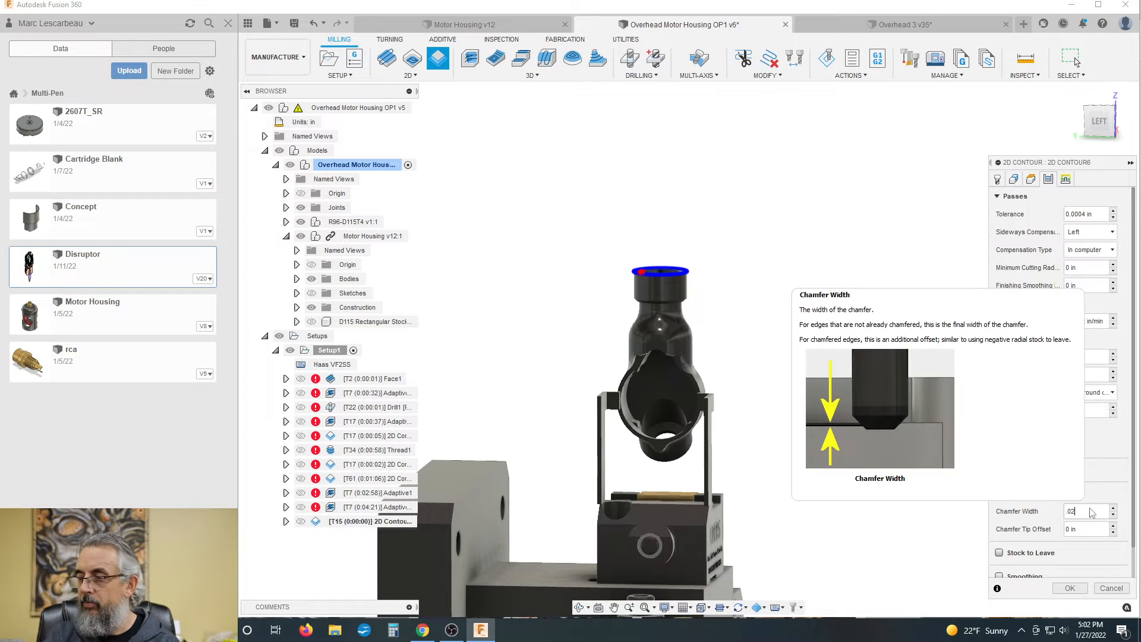
key(Tab)
click(1069, 586)
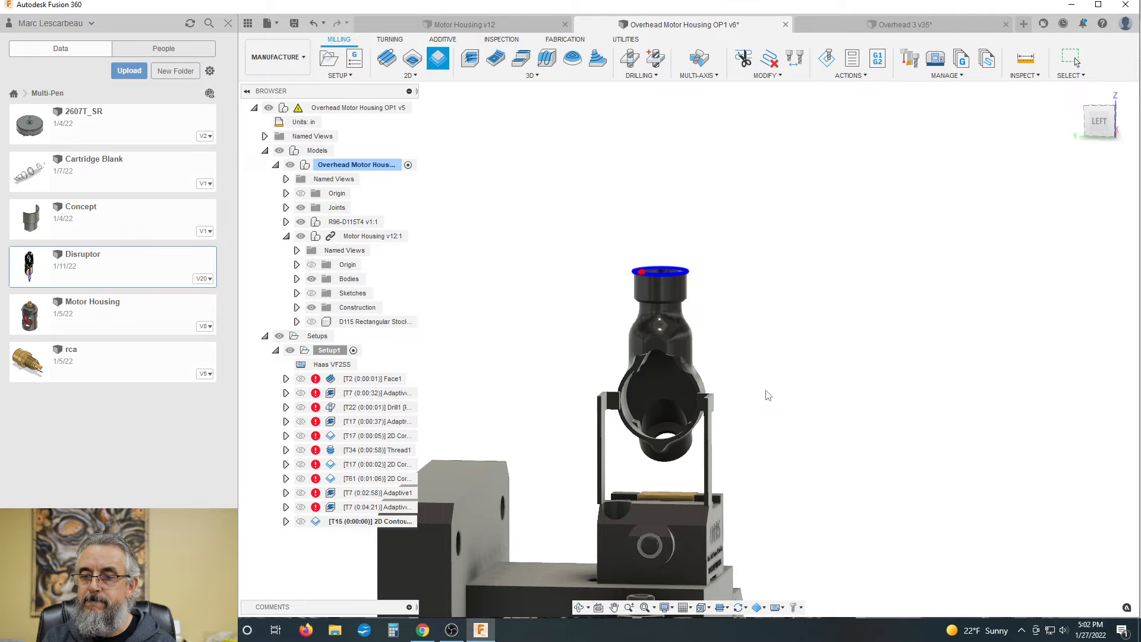
scroll(820, 313, down, 3)
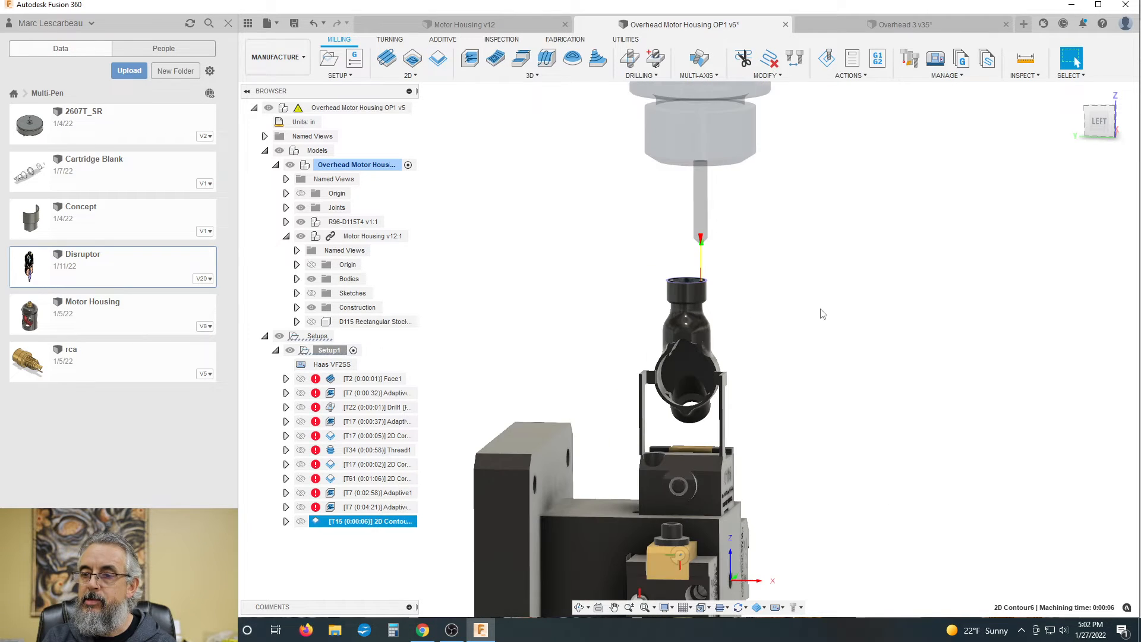
scroll(724, 295, up, 4)
scroll(722, 284, up, 5)
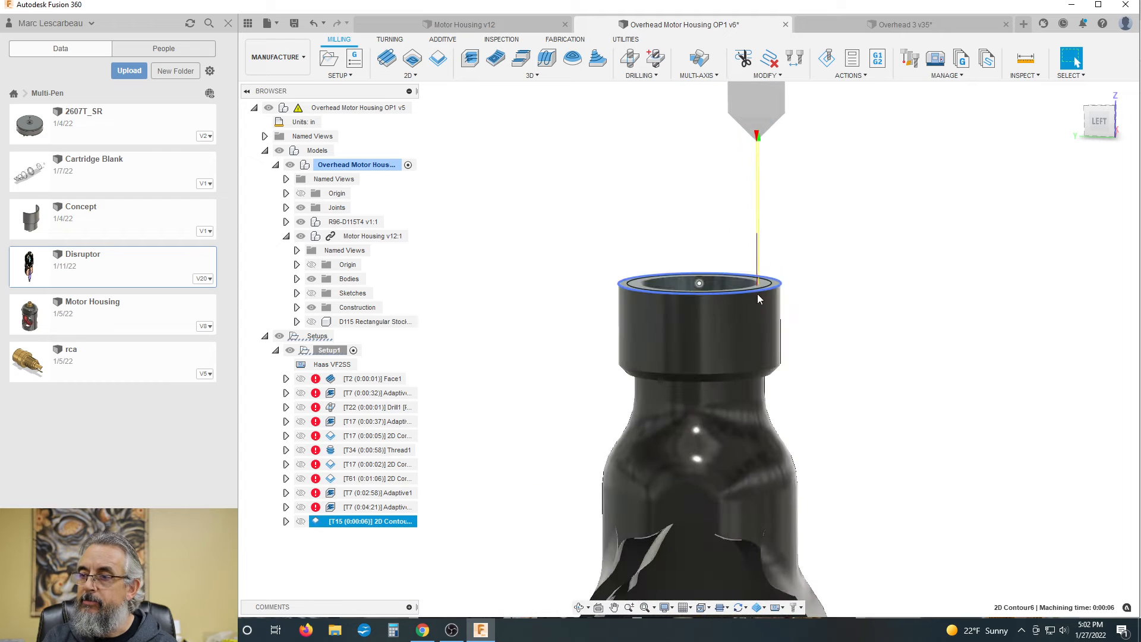
scroll(814, 298, down, 4)
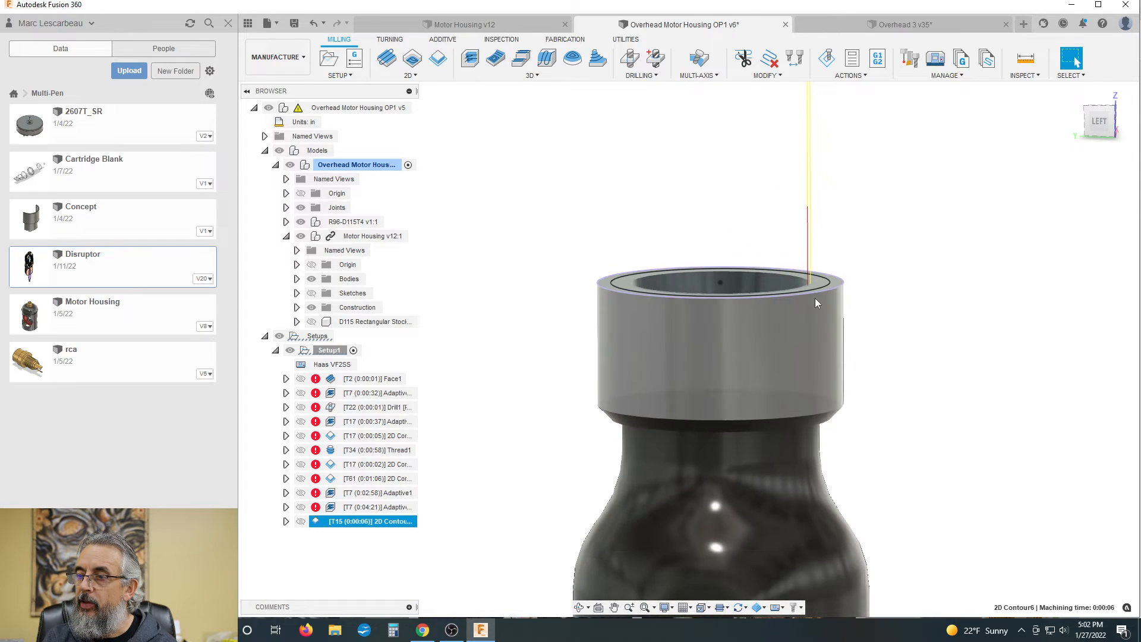
scroll(632, 272, down, 3)
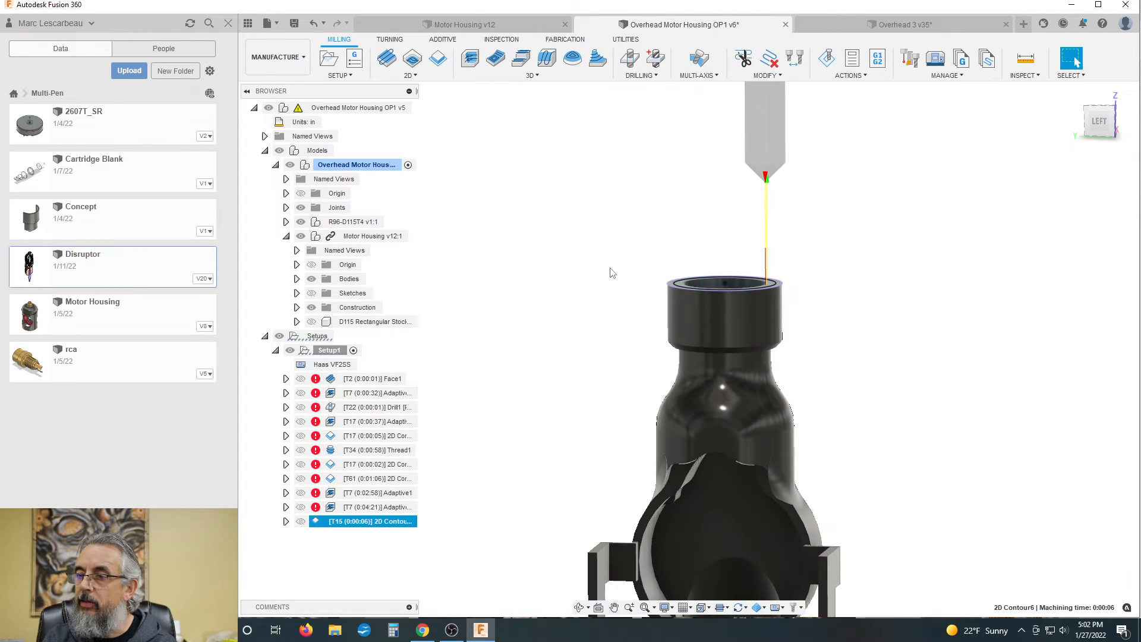
Edit the 2D contour operation so the contour's side arrow sits outside the neck's rim, and regenerate the toolpath
click(302, 559)
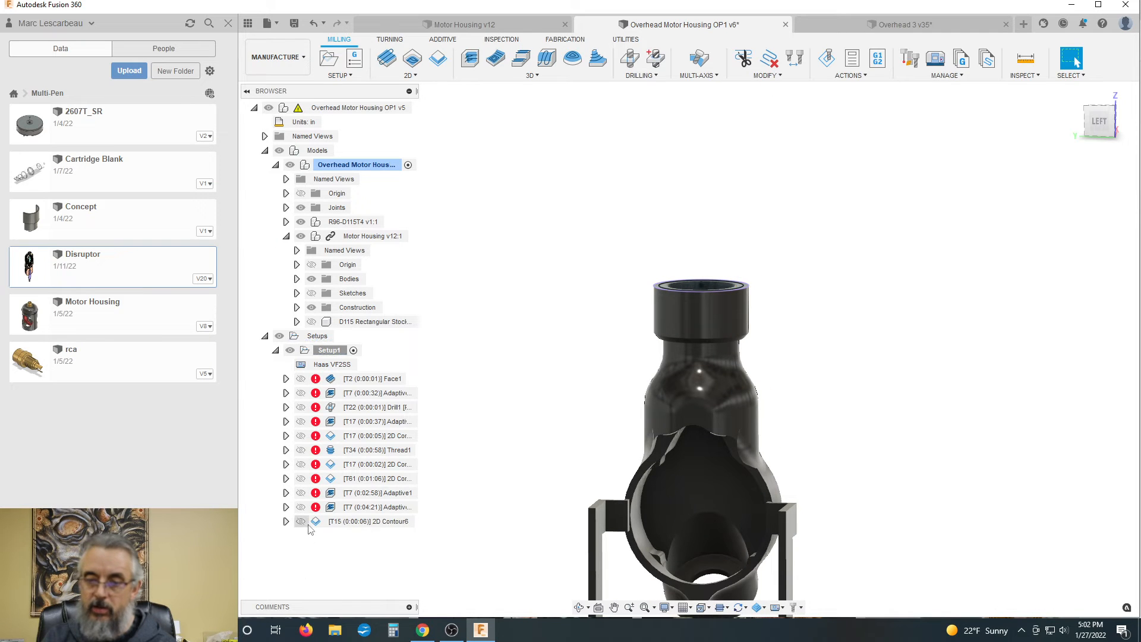
click(314, 521)
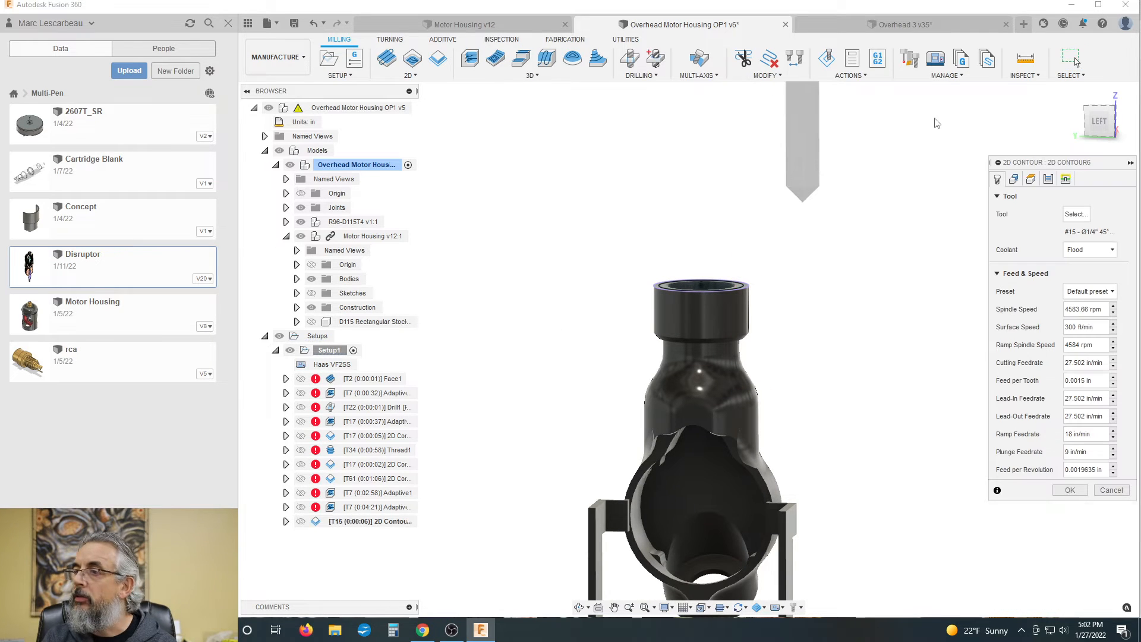
click(1014, 179)
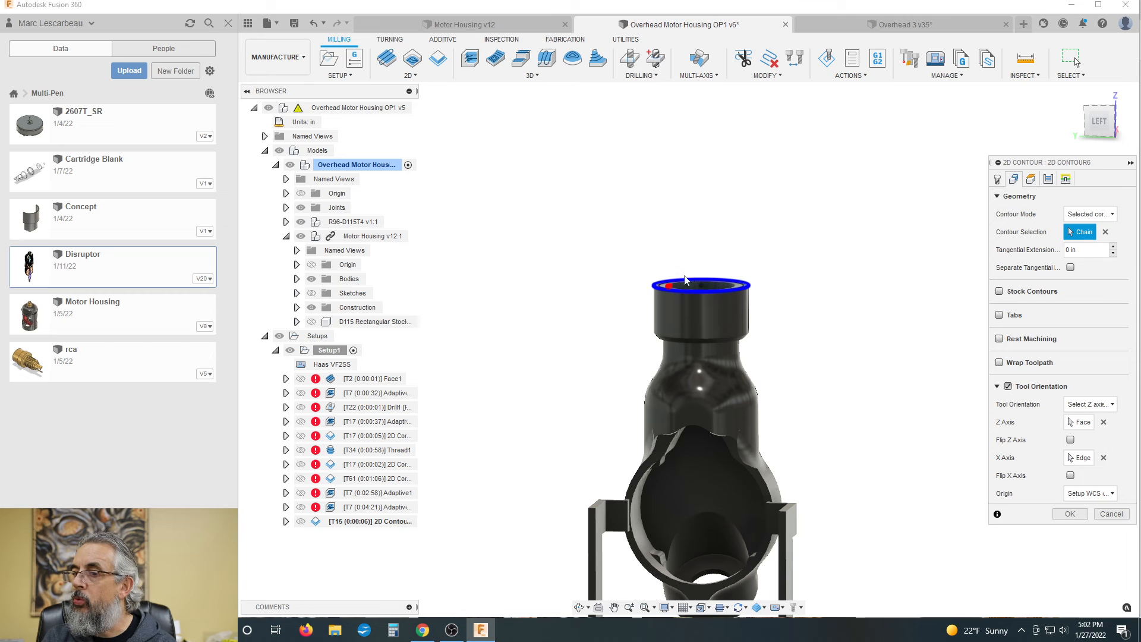
shift+middle_drag(684, 280, 682, 286)
scroll(675, 261, up, 3)
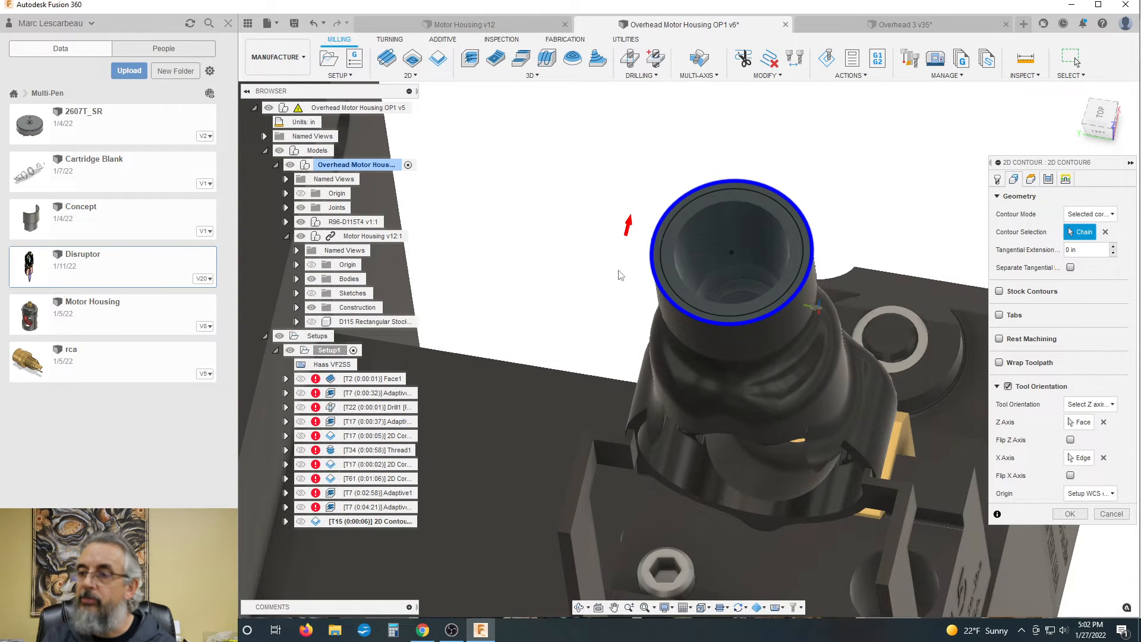
scroll(618, 270, down, 3)
shift+middle_drag(804, 178, 835, 179)
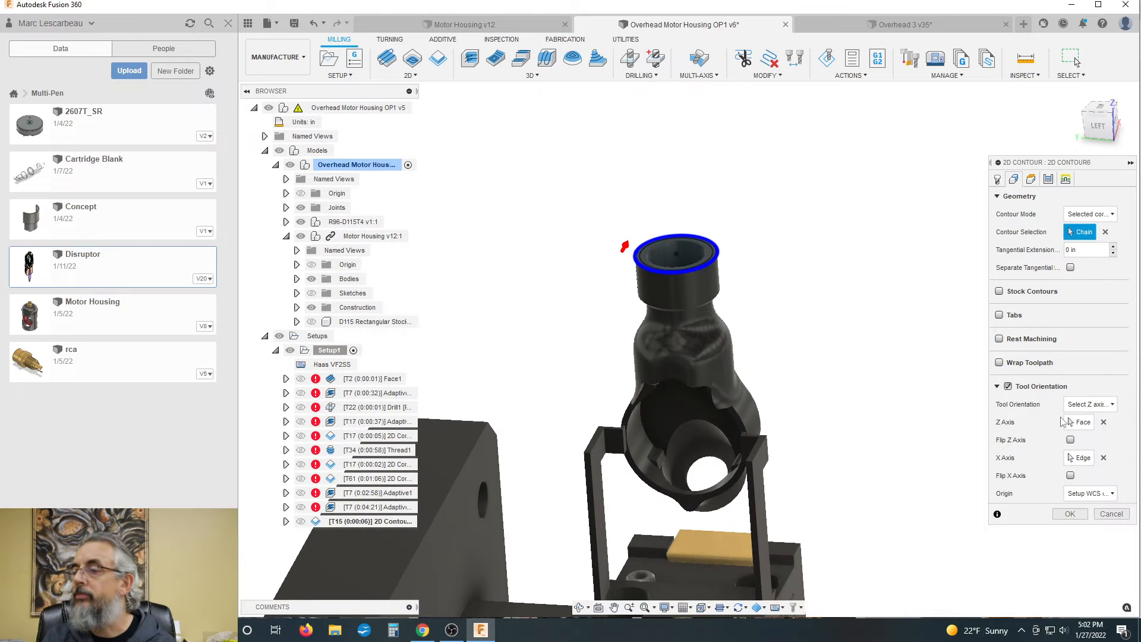
click(1070, 514)
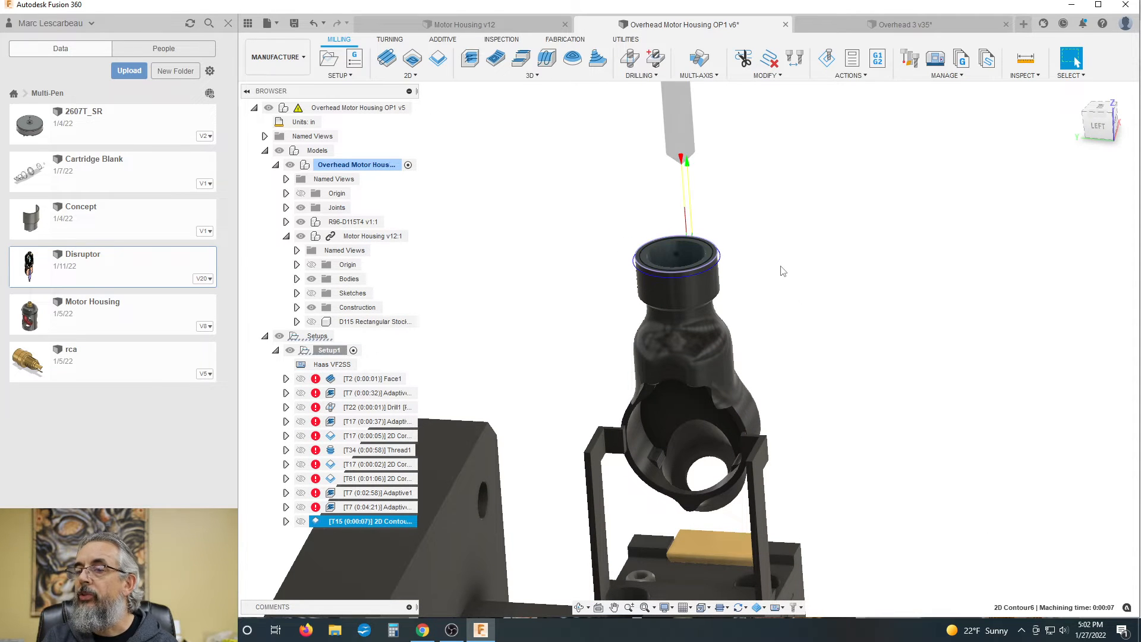
scroll(860, 298, down, 3)
mouse_move(839, 288)
shift+middle_down()
mouse_move(835, 275)
mouse_move(845, 279)
shift+middle_up()
scroll(845, 280, up, 4)
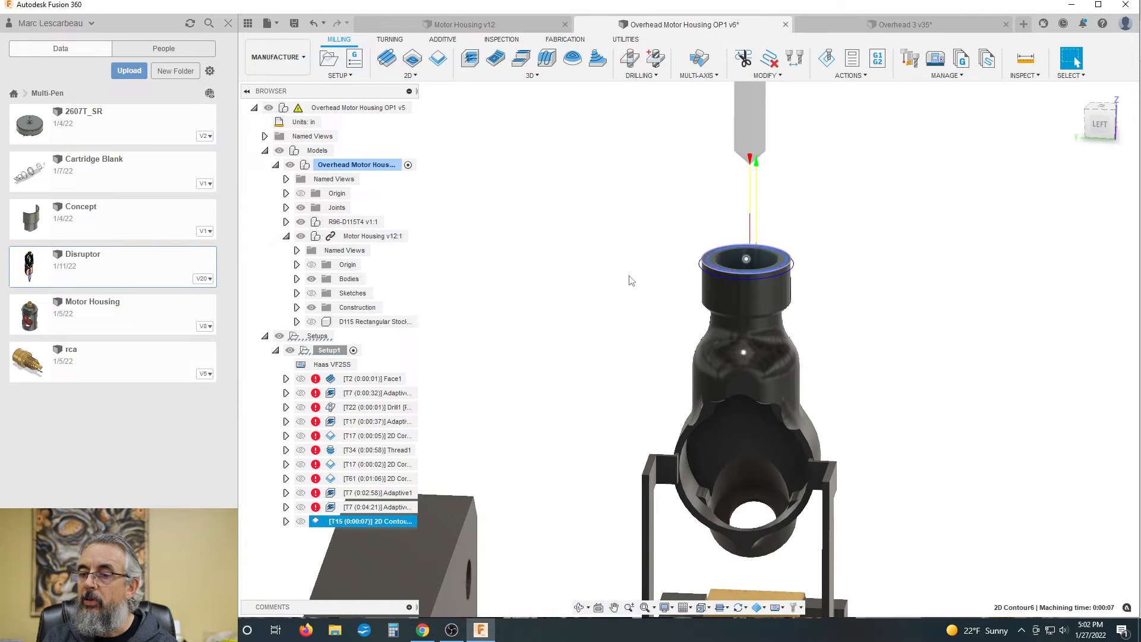
Start a 2D Chamfer operation with its tool orientation overridden, using the neck's top face for Z and the fixture block's long edge for X
click(410, 76)
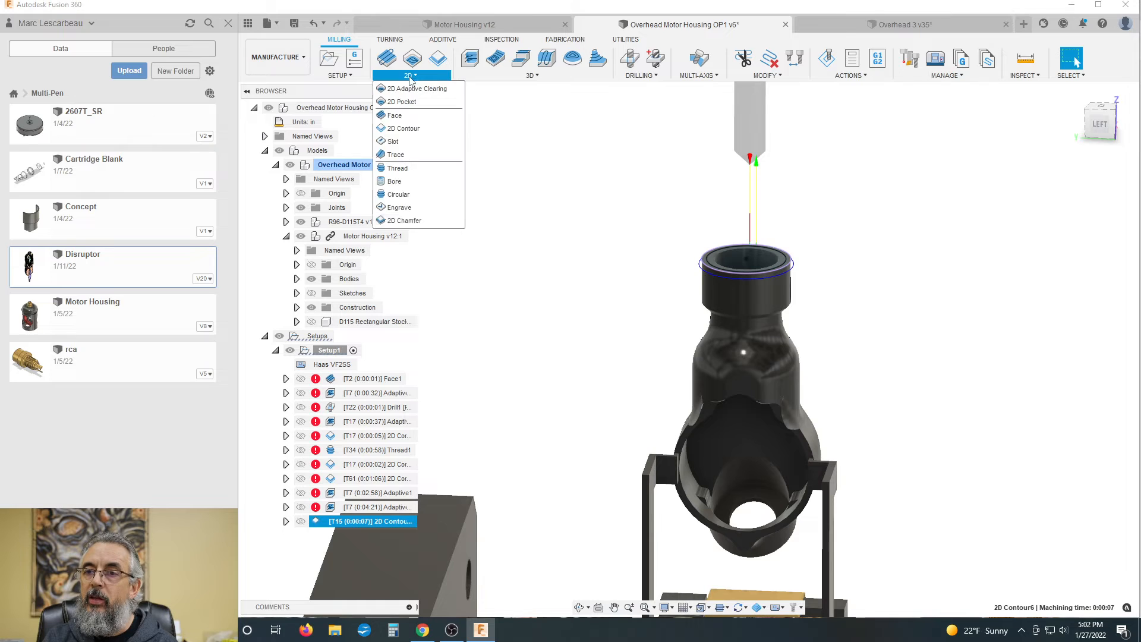
click(435, 220)
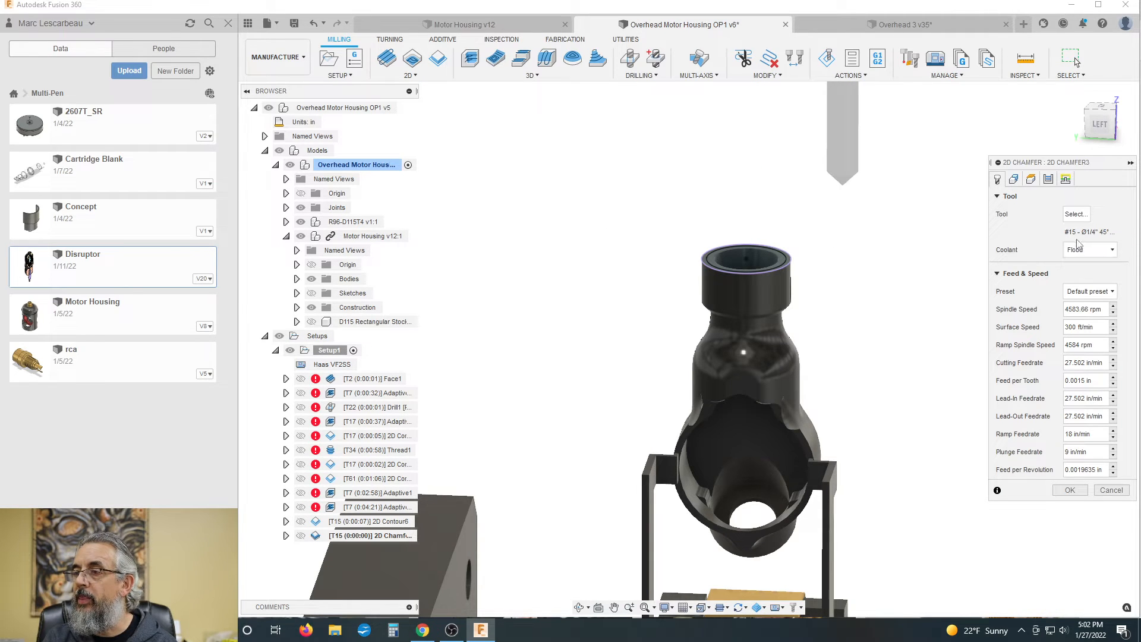
click(1014, 179)
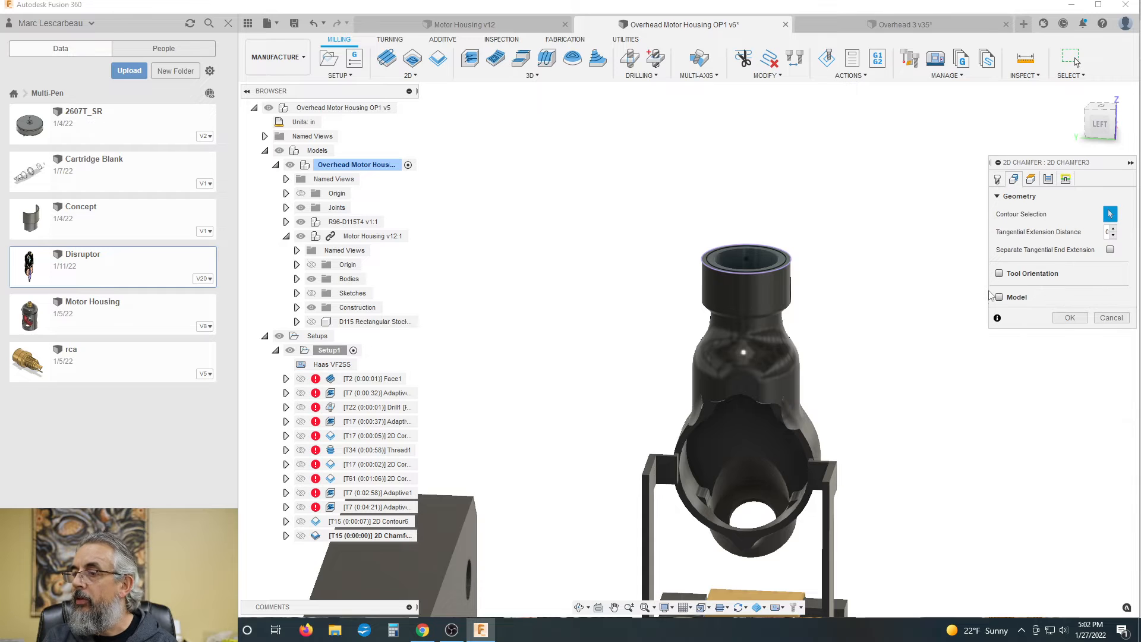
click(1007, 273)
click(1090, 291)
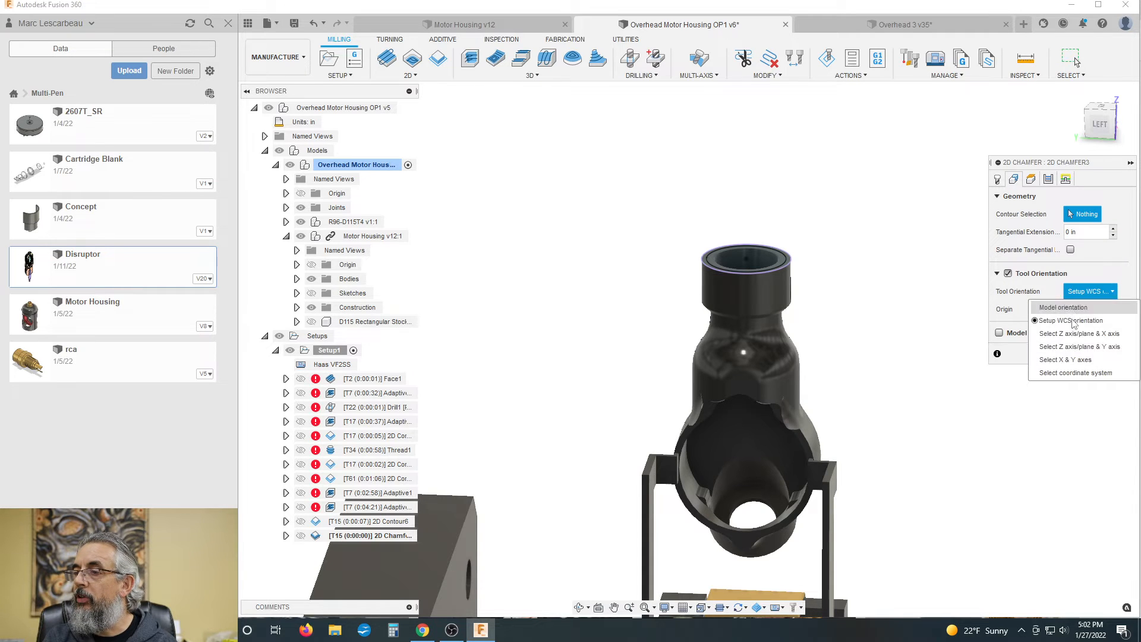
click(1048, 331)
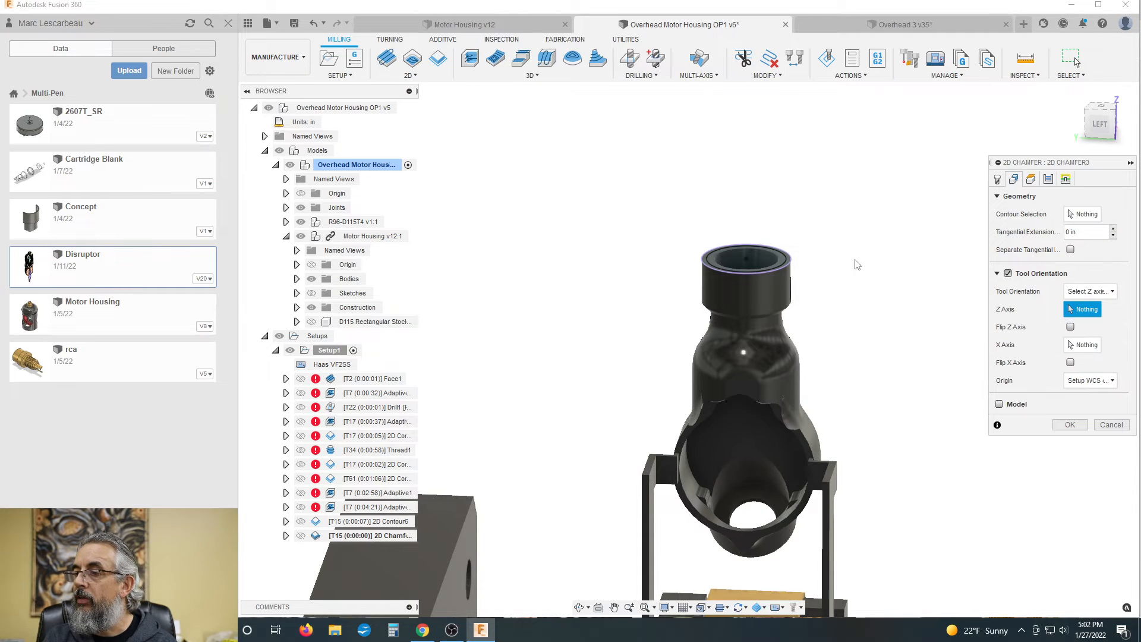
scroll(780, 262, up, 4)
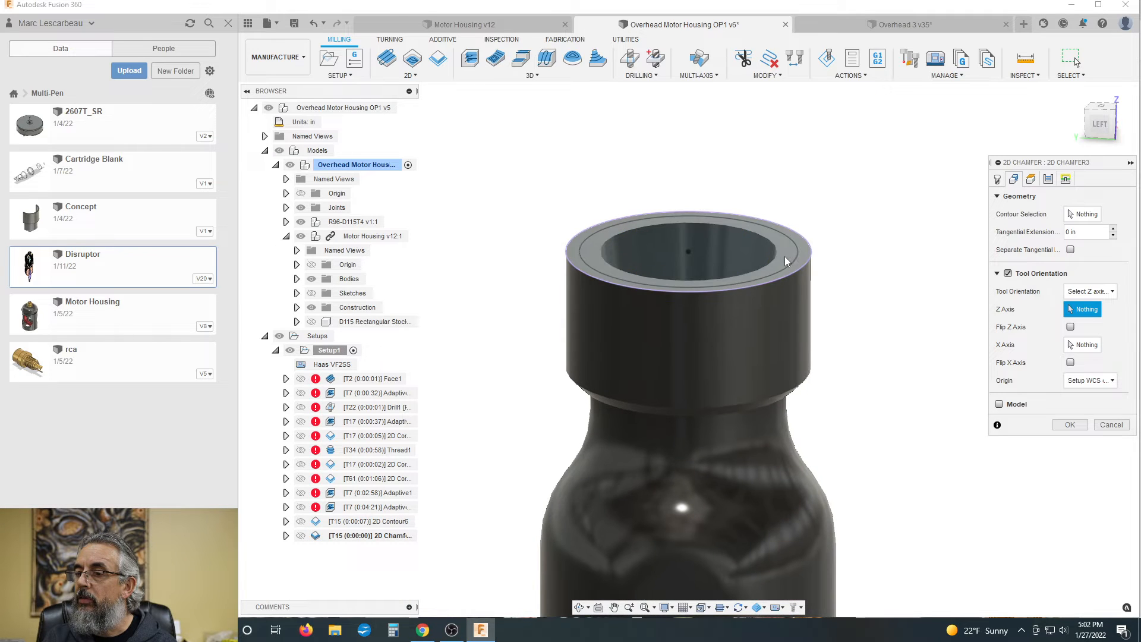
click(784, 256)
scroll(834, 206, down, 6)
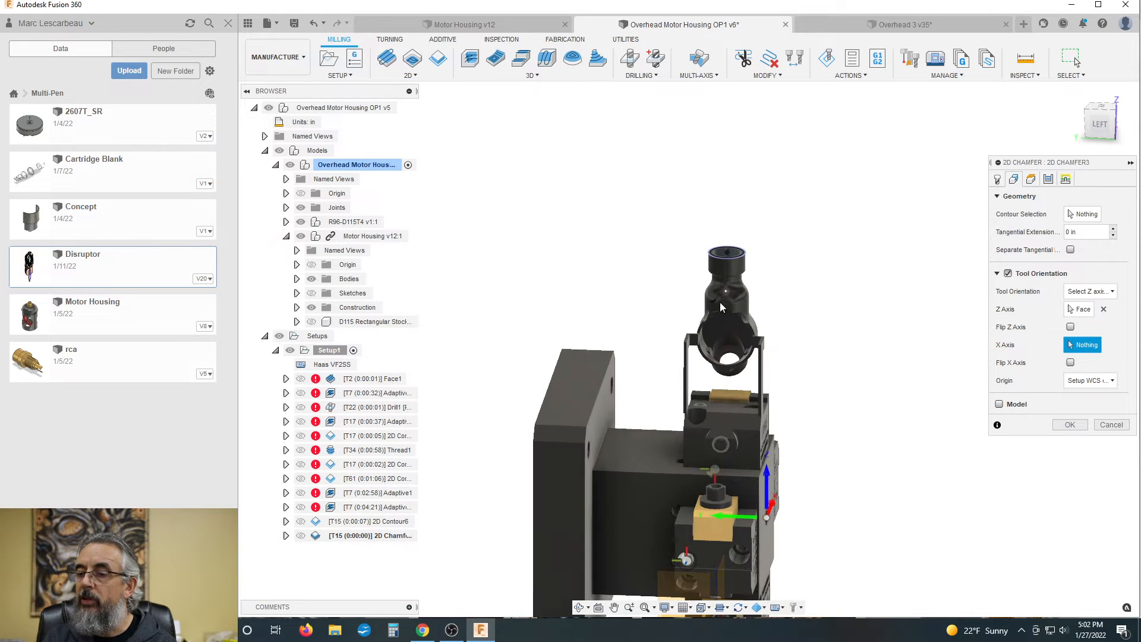
click(644, 473)
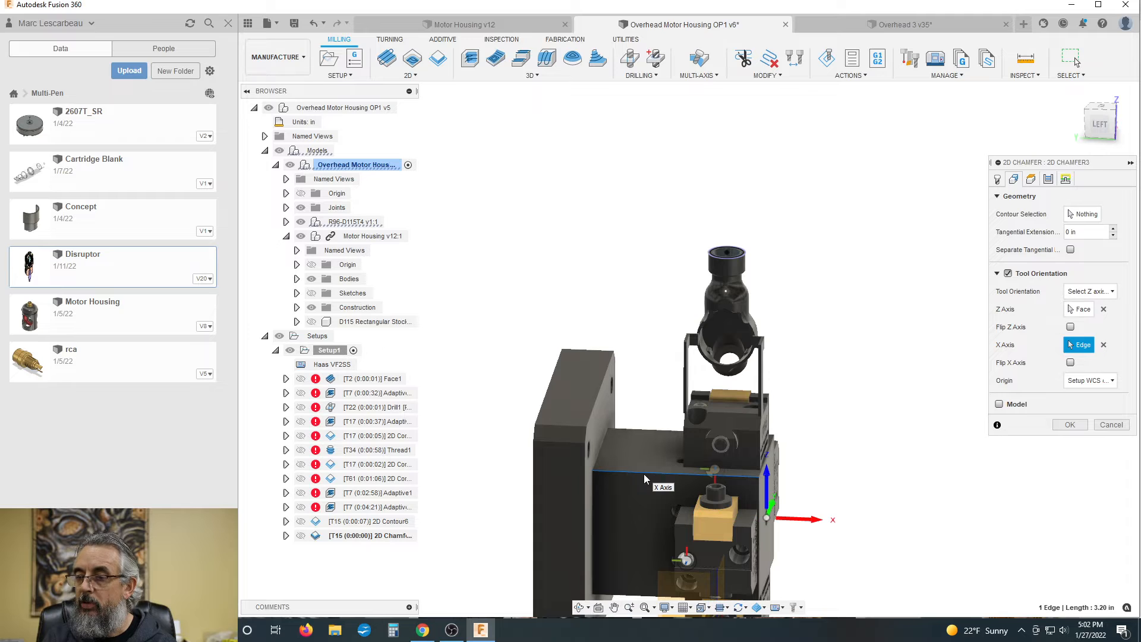
Select the neck's outer top rim as the contour of the 2D Chamfer operation
shift+middle_drag(863, 270, 853, 275)
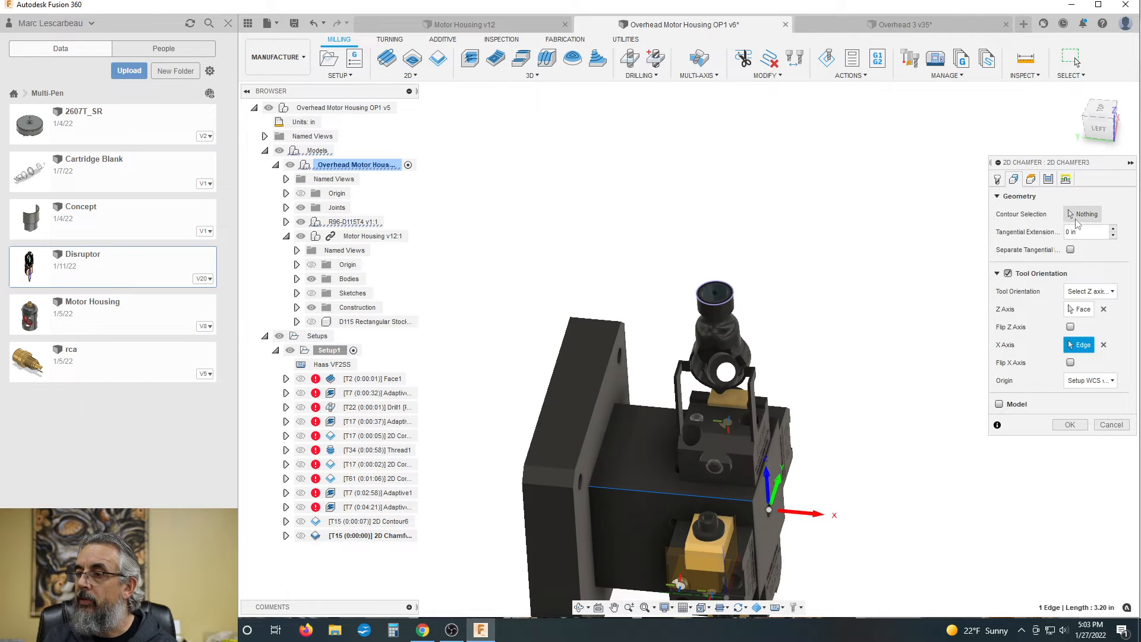
click(1082, 214)
scroll(746, 316, up, 6)
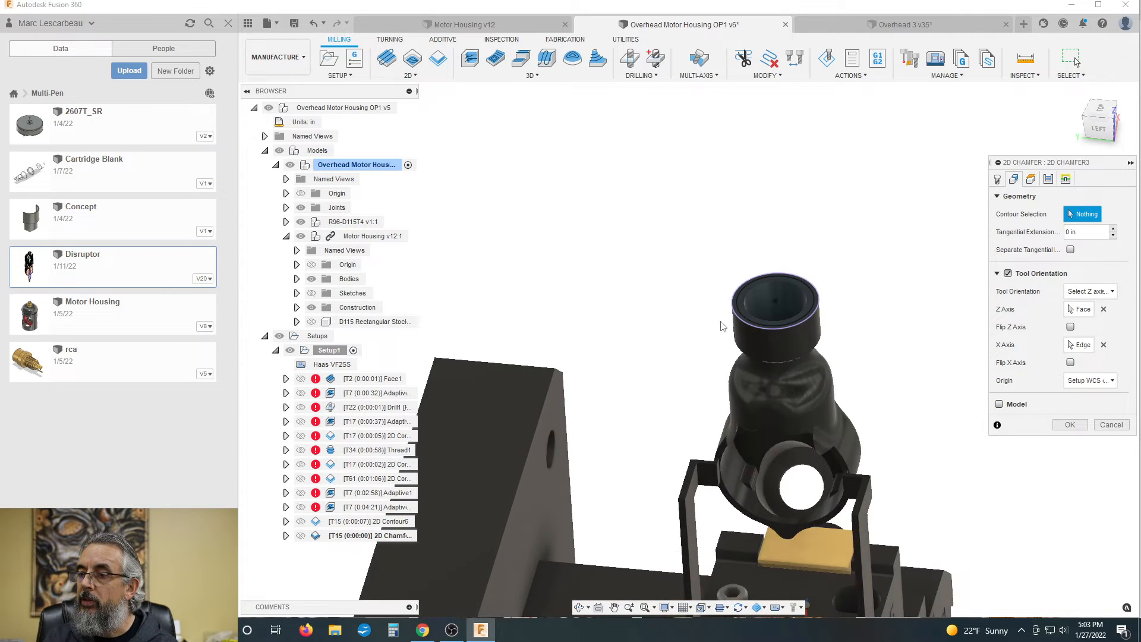
click(747, 316)
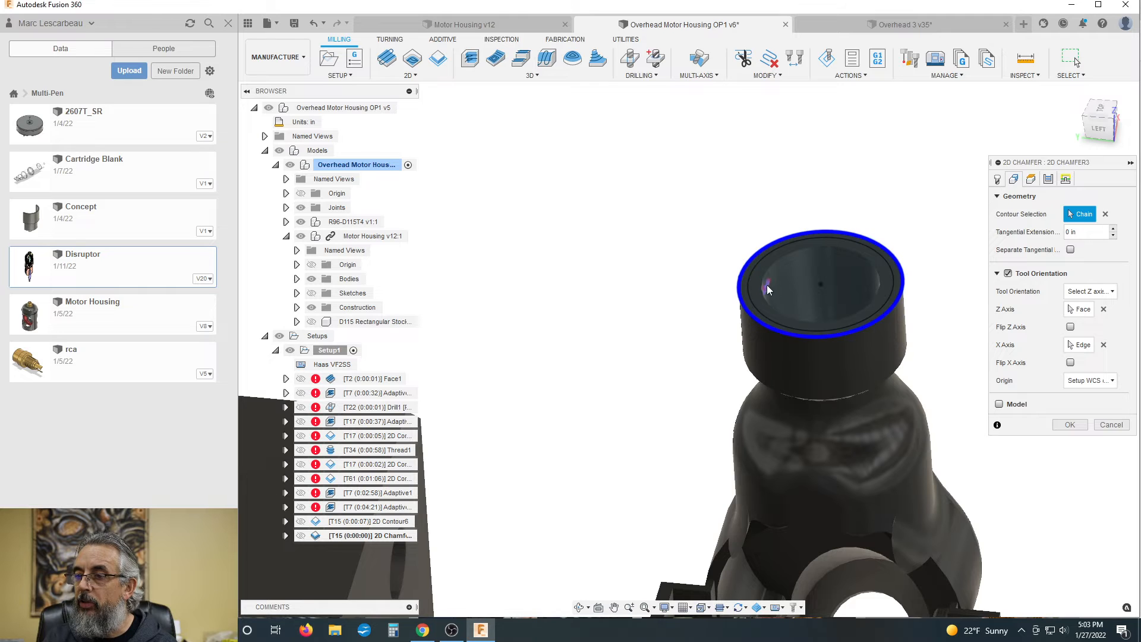
scroll(658, 294, down, 3)
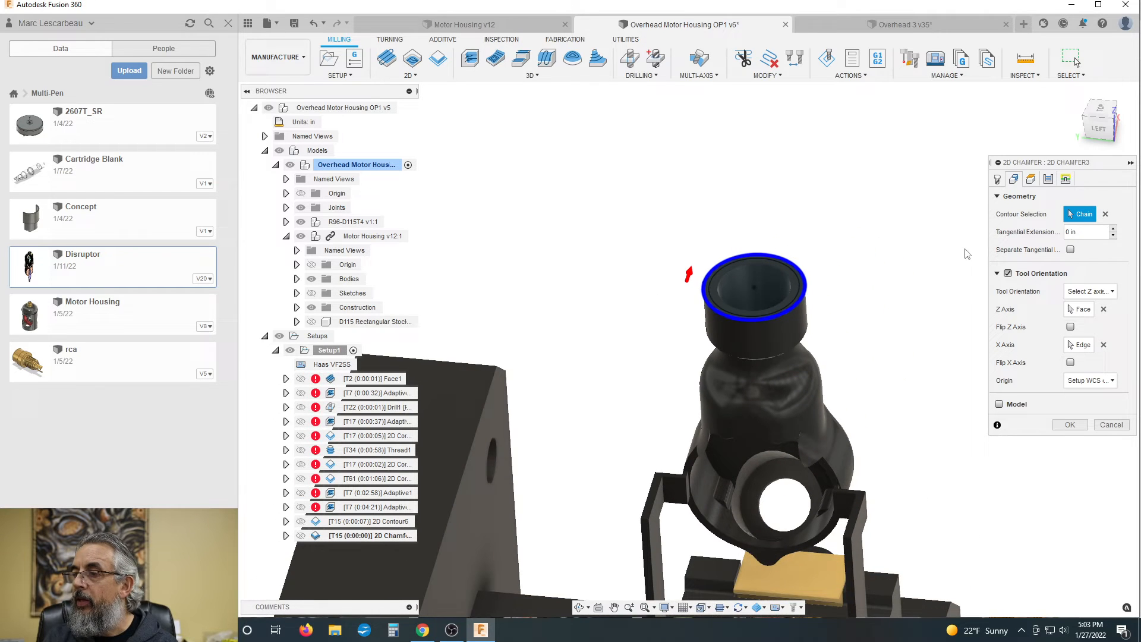
Set the 2D chamfer's width to .02 in and generate the toolpath around the neck's rim
click(1031, 180)
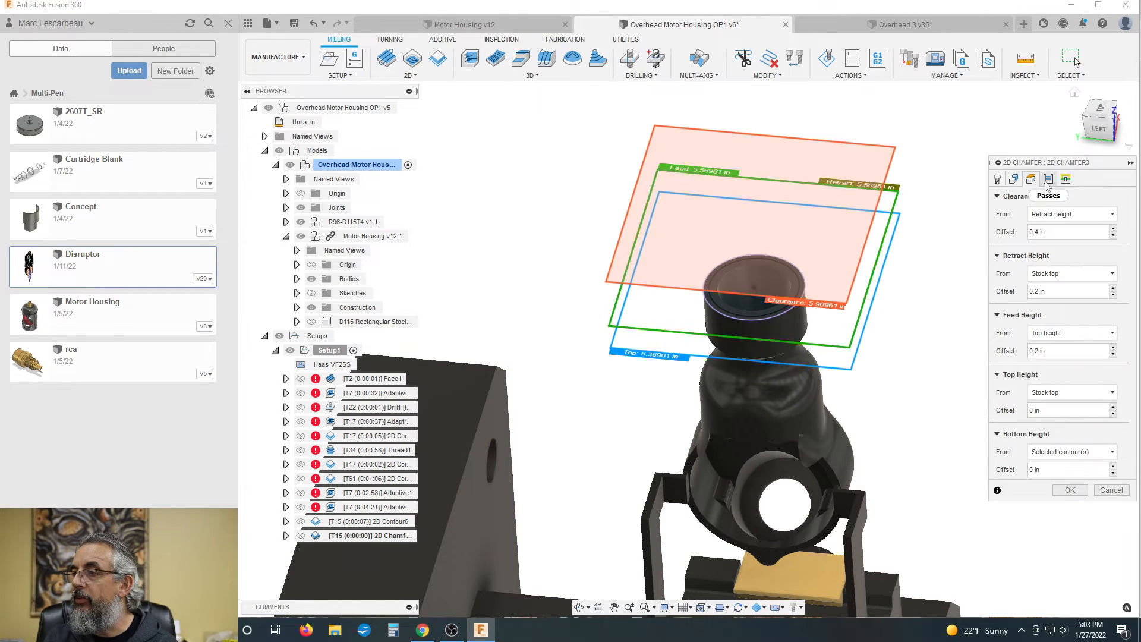
click(1048, 180)
click(1072, 292)
text(.02)
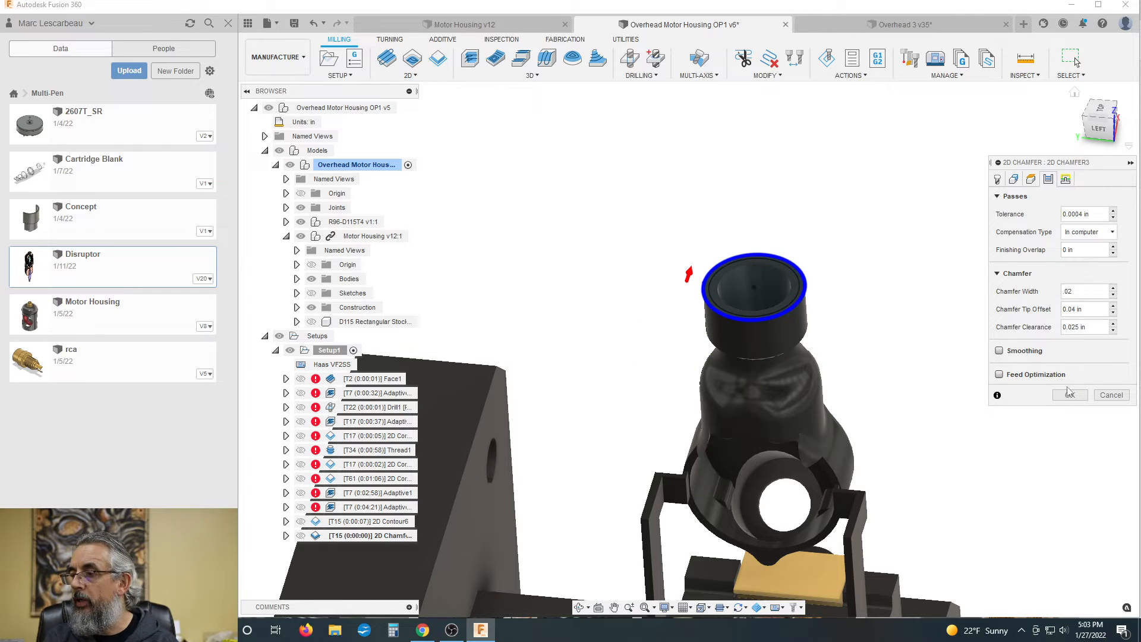
click(1070, 394)
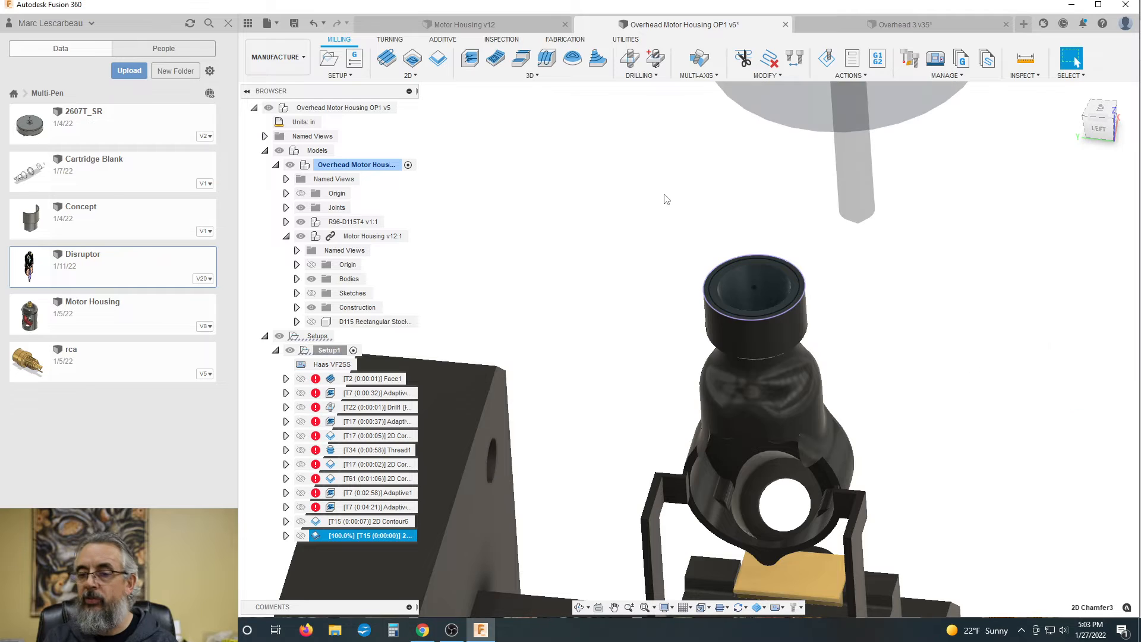
scroll(639, 297, down, 3)
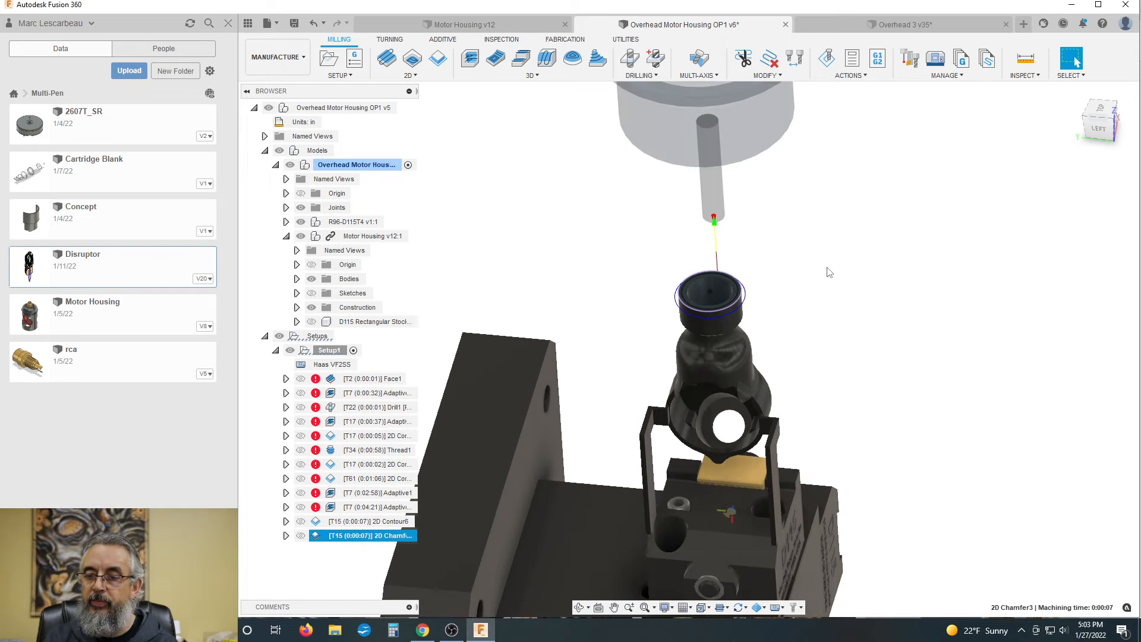
shift+middle_drag(830, 271, 834, 241)
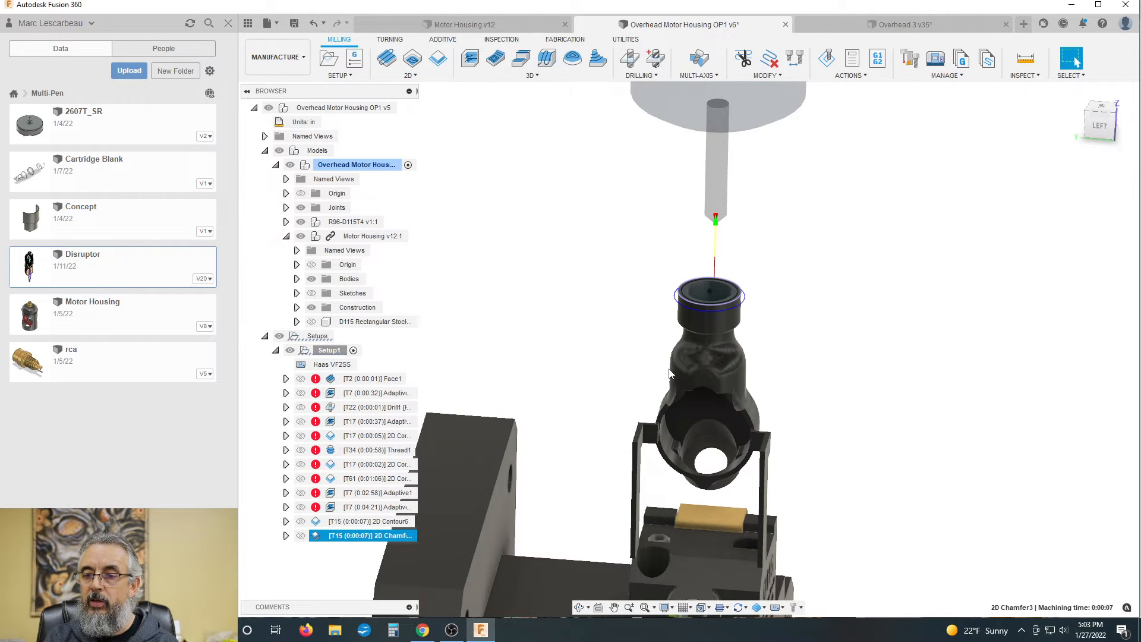
Delete the 2D Contour6 operation from Setup1 and regenerate all of the setup's toolpaths
double_click(338, 535)
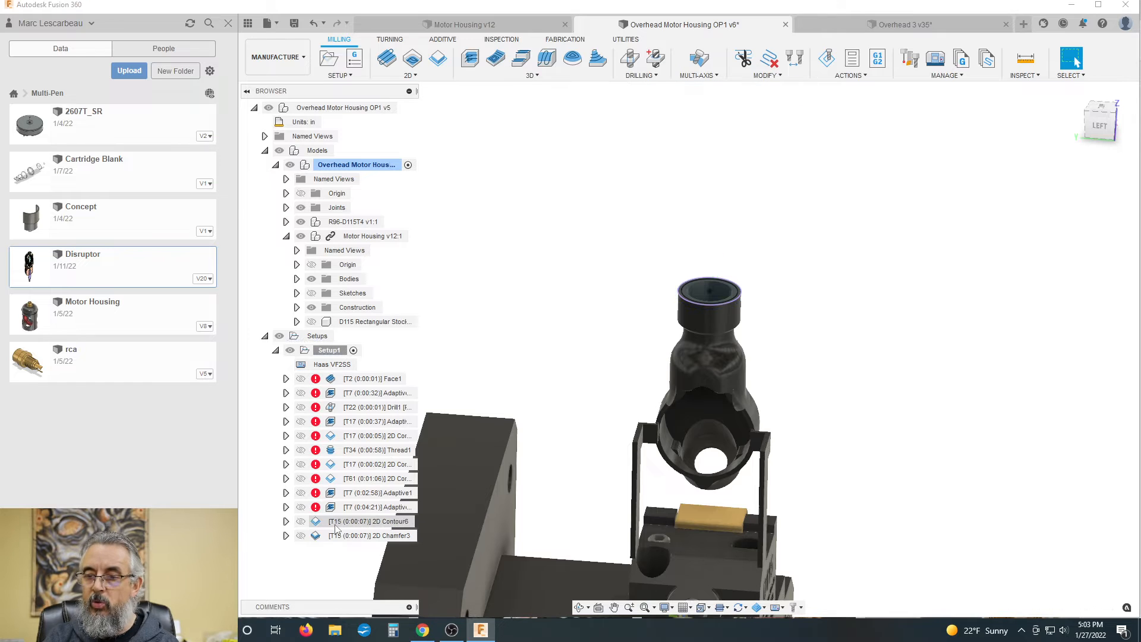
key(Delete)
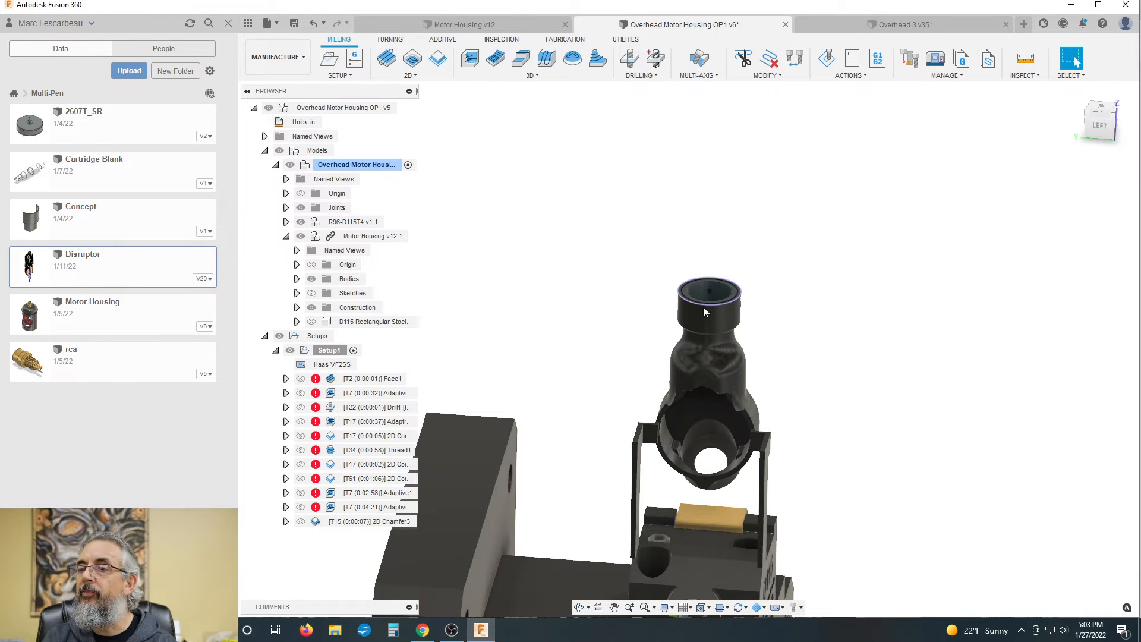
scroll(798, 323, down, 1)
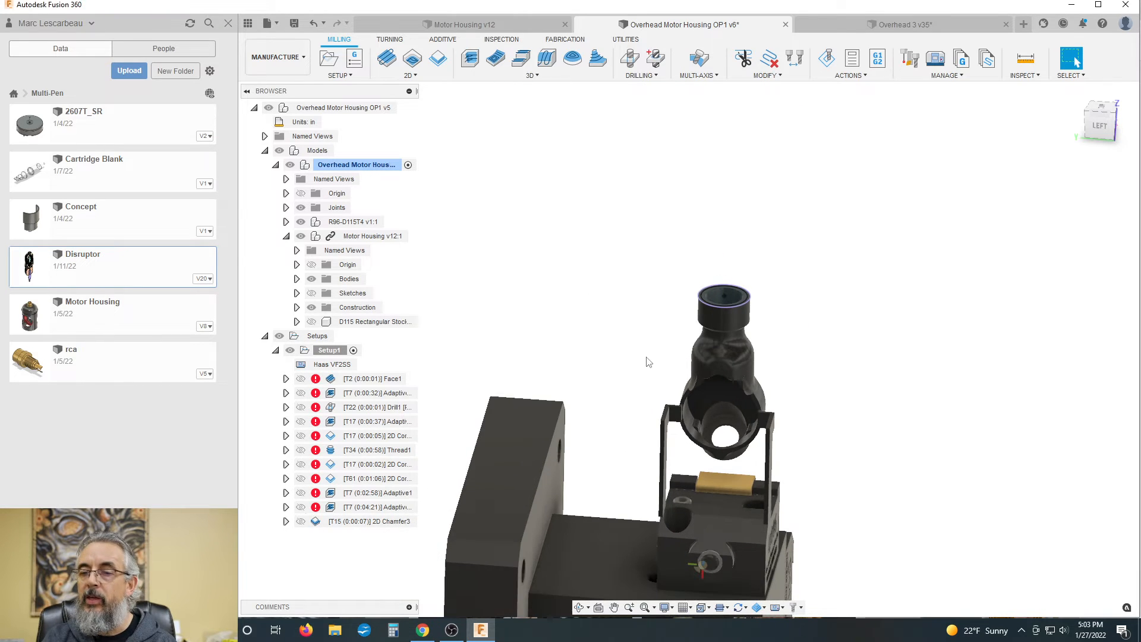
click(301, 349)
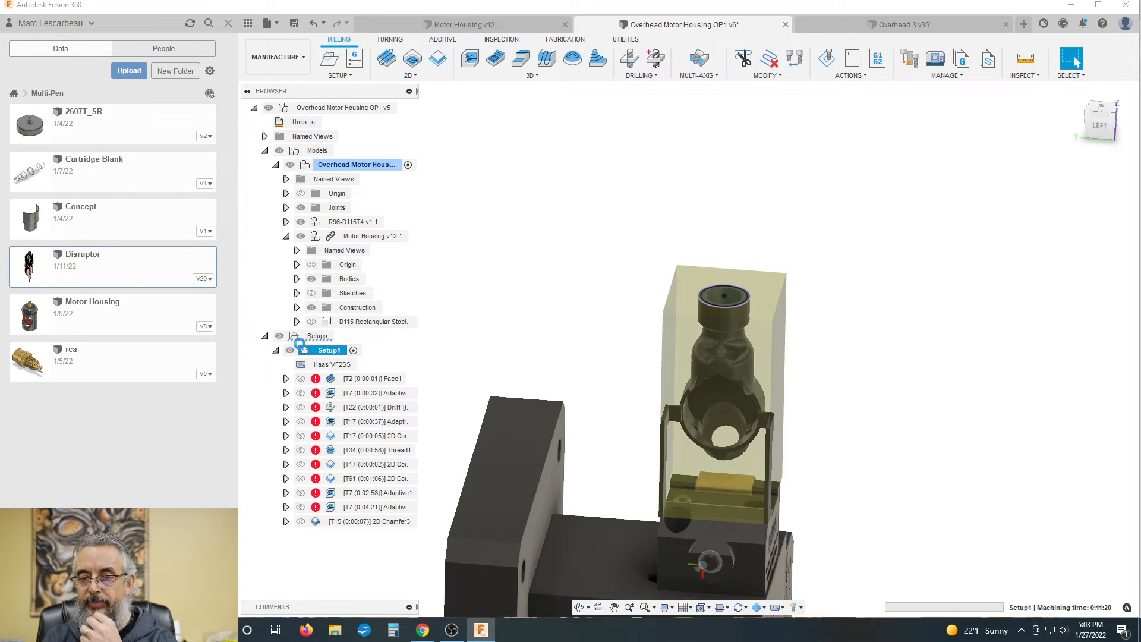
key(ctrl+g)
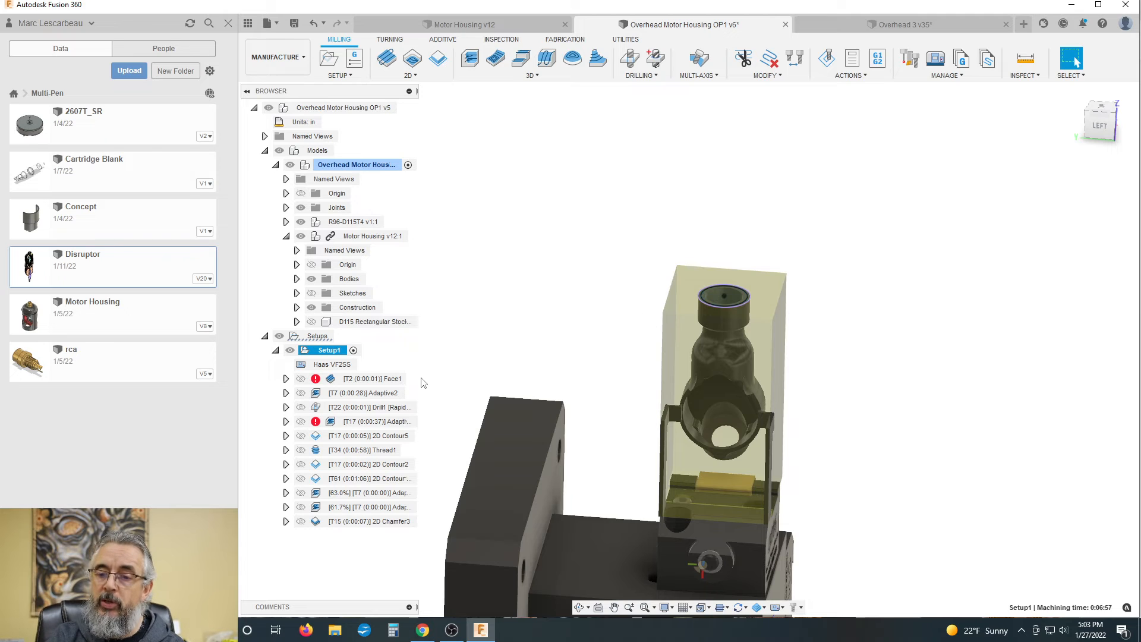
Read the error log of the Face1 operation
click(336, 379)
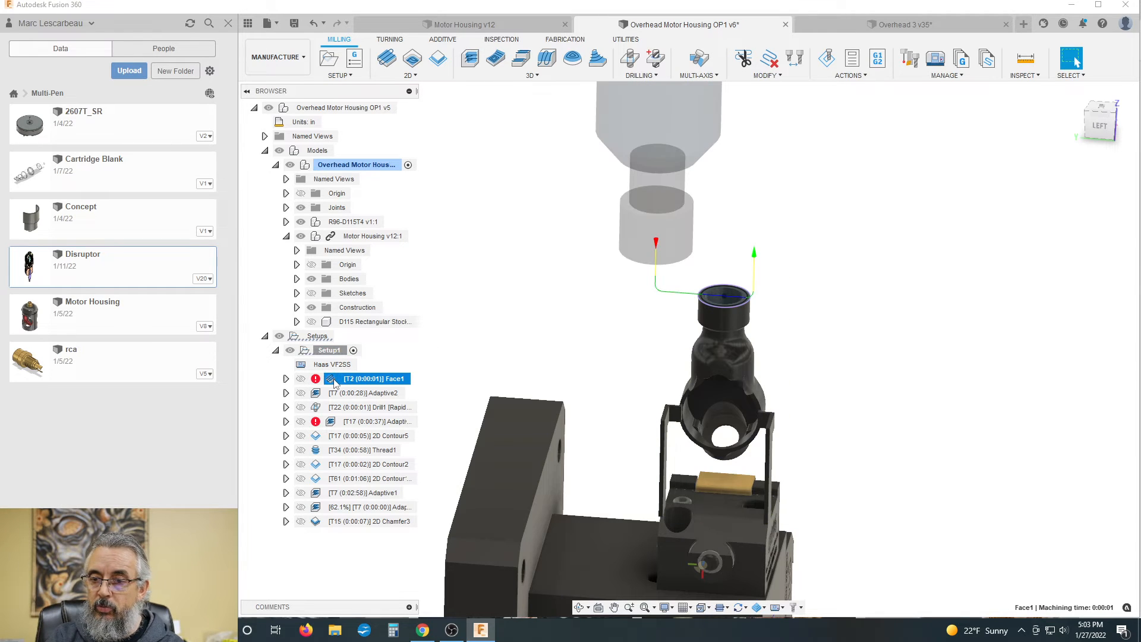
click(316, 379)
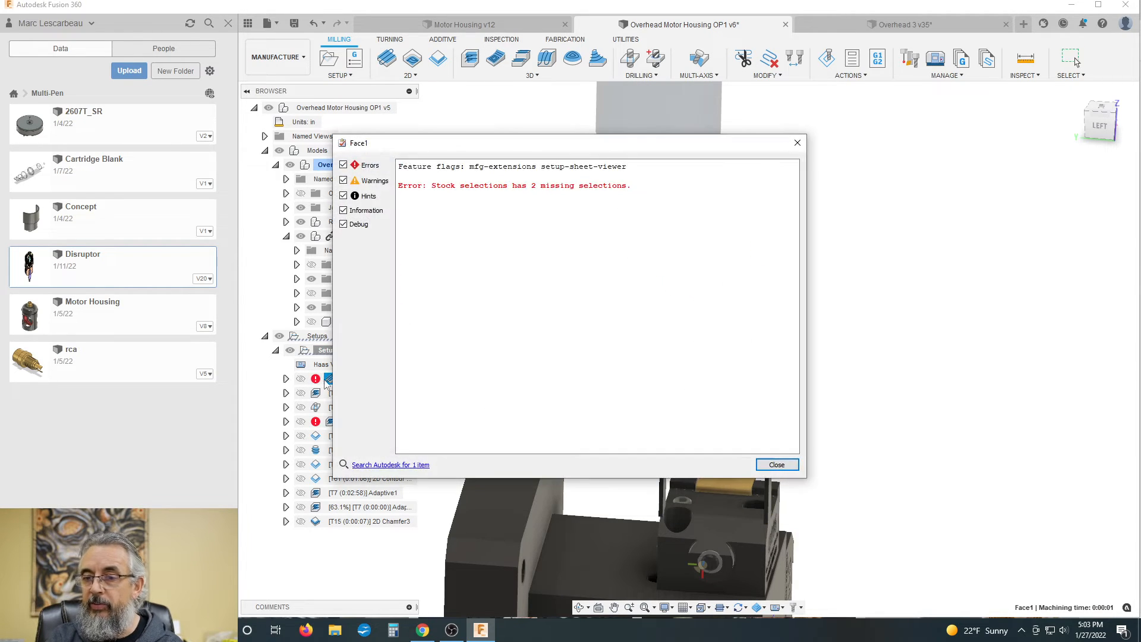
click(796, 143)
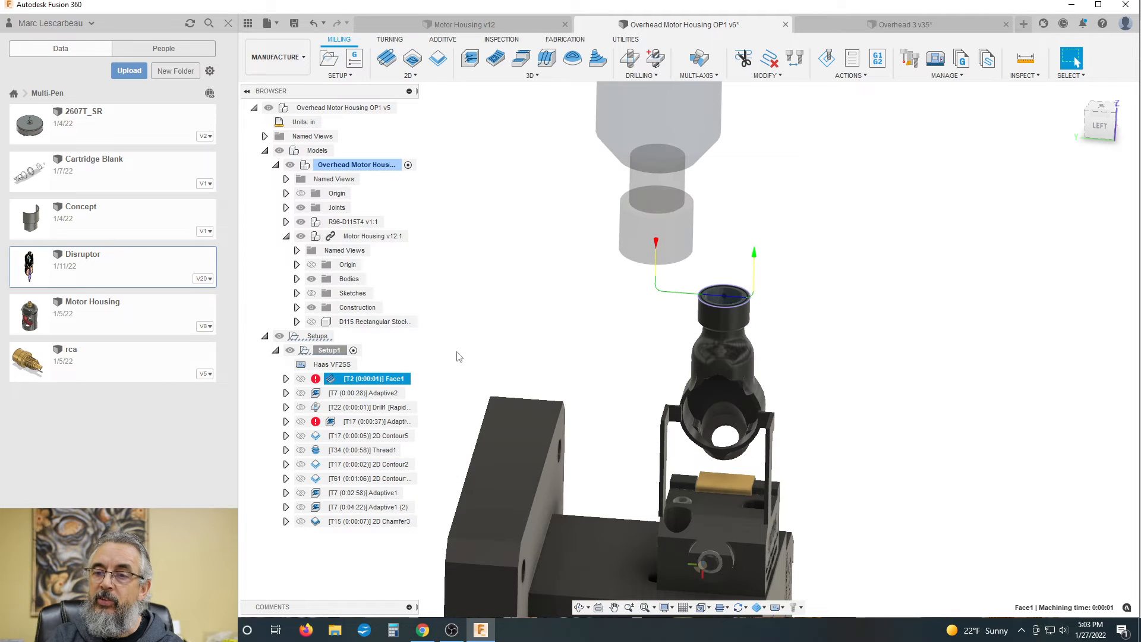
Clear Face1's missing references, select the neck's outer top rim as its stock contour, and regenerate the operation
double_click(333, 381)
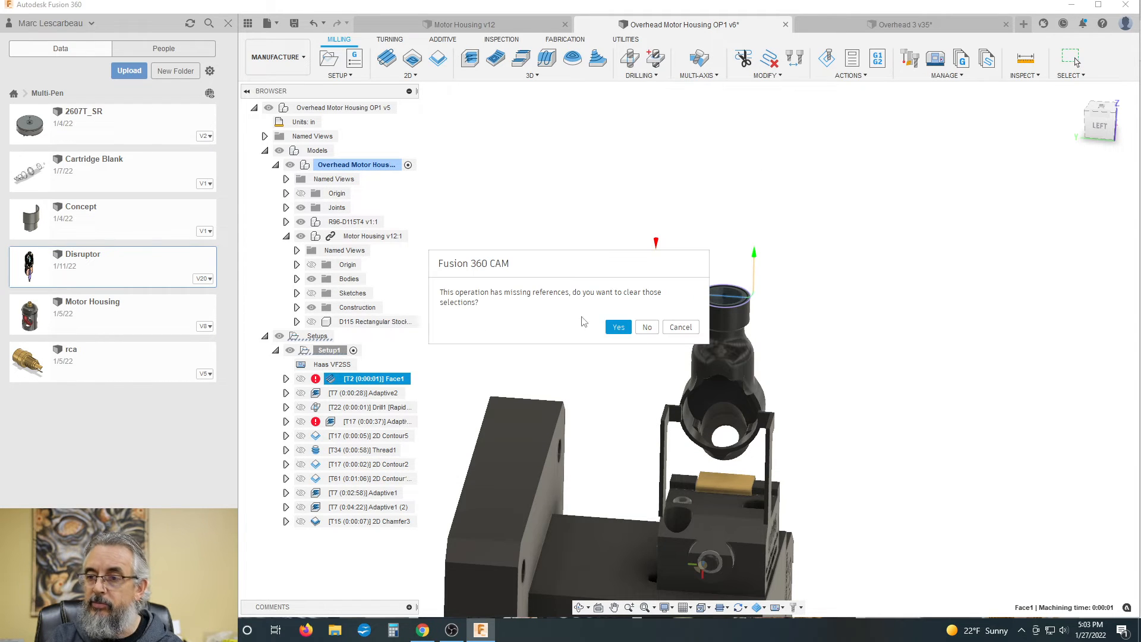
click(618, 327)
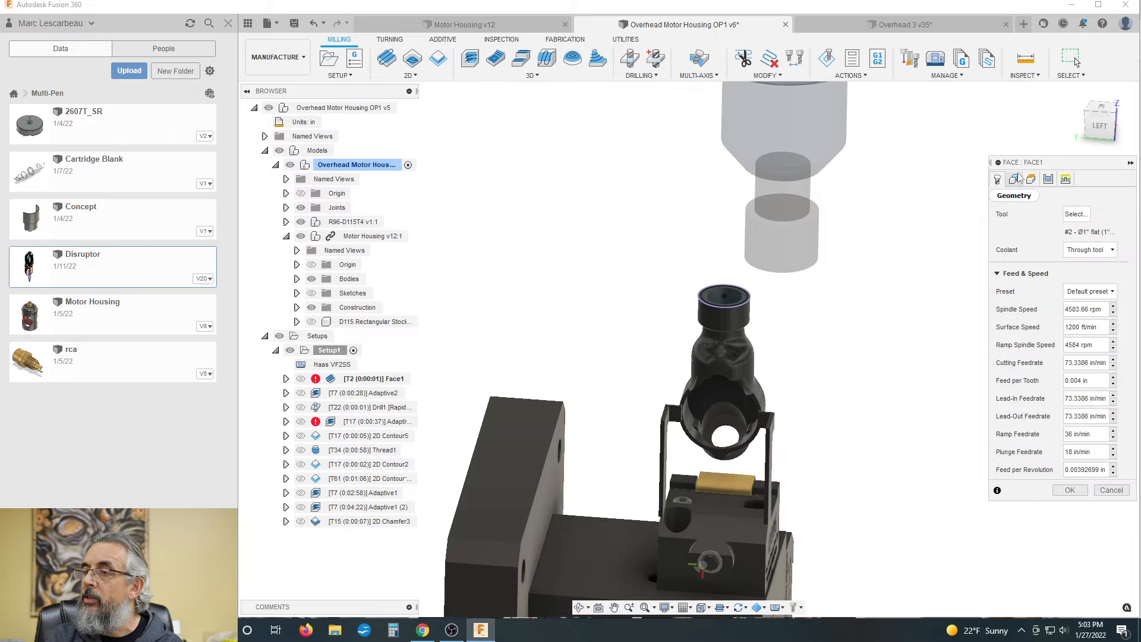
click(1016, 181)
scroll(699, 307, up, 5)
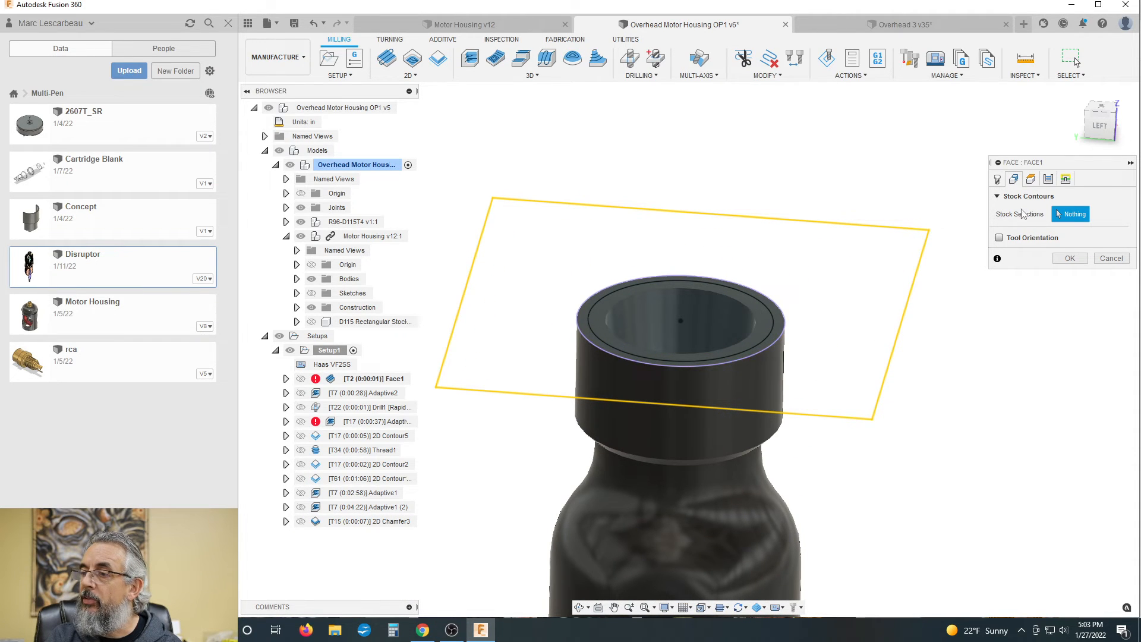
click(784, 319)
click(1068, 258)
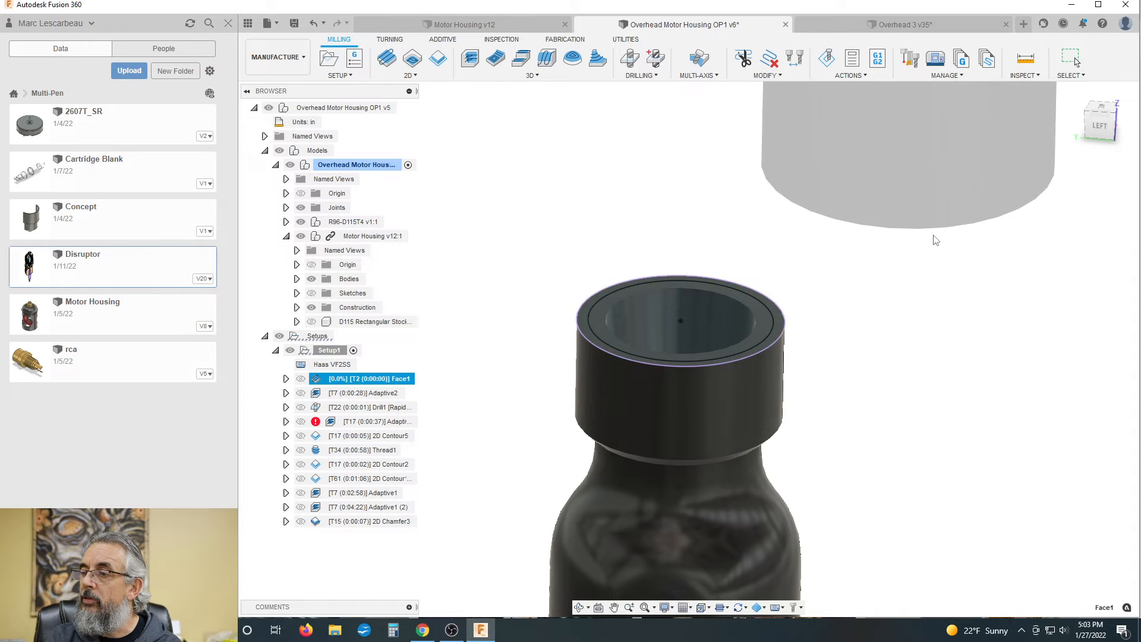
click(526, 410)
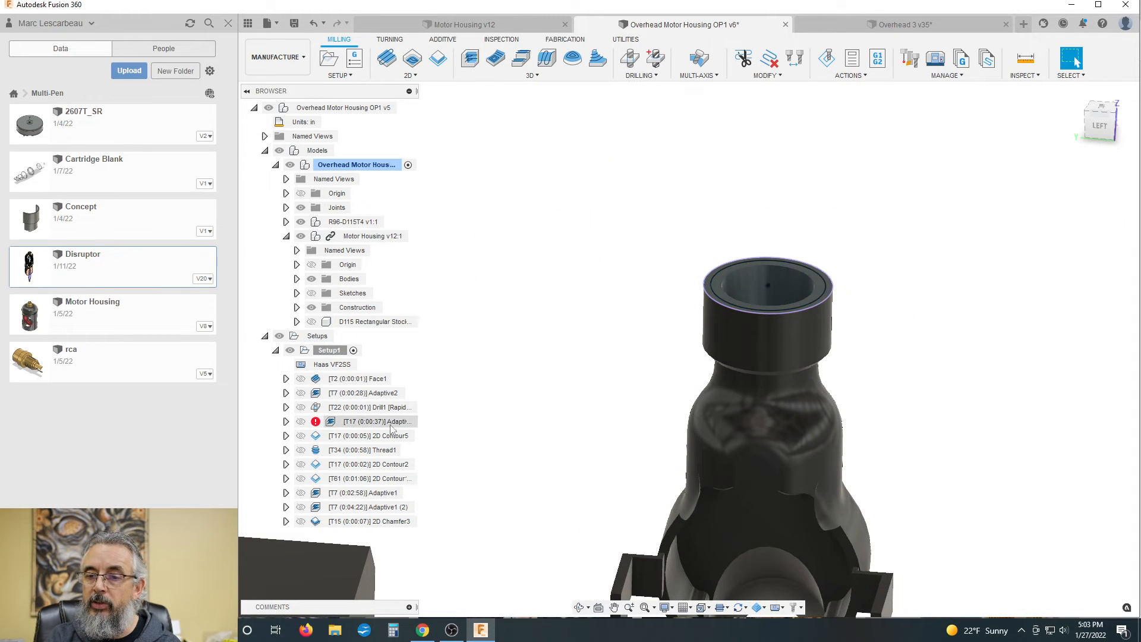
Open the Adaptive3_tapered hole operation's geometry for editing, clearing its missing references
click(329, 423)
double_click(330, 423)
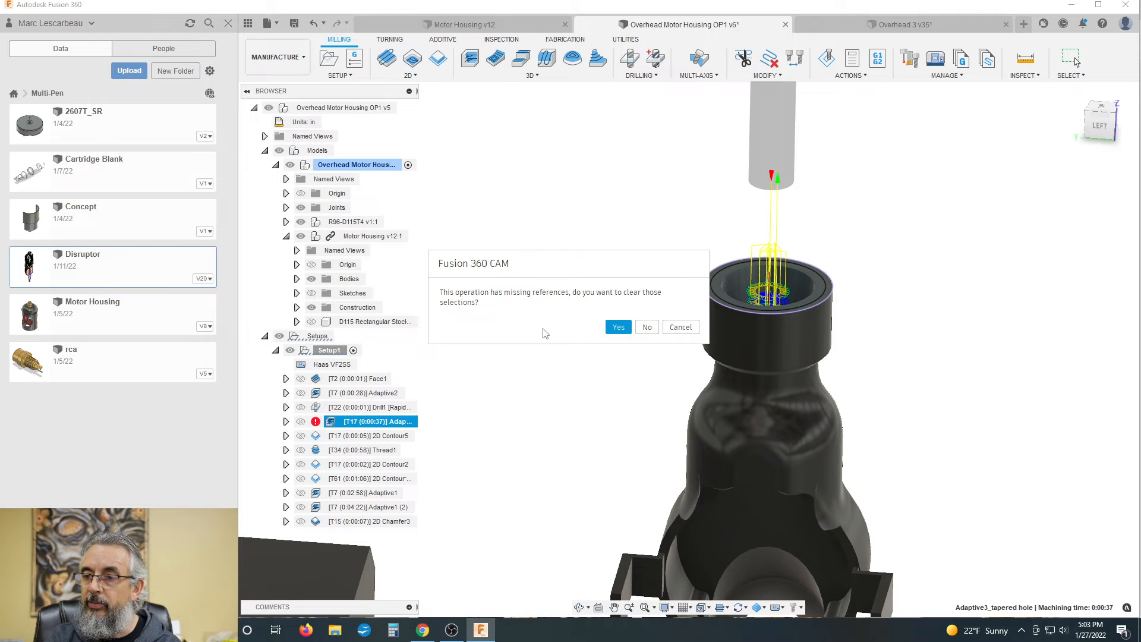
click(618, 328)
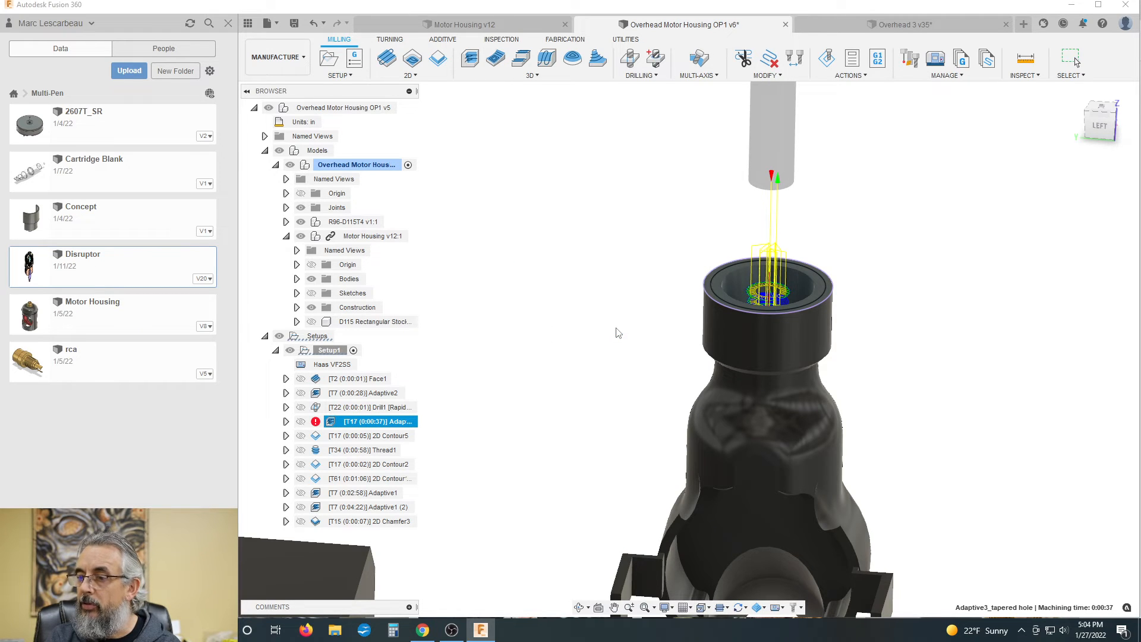
shift+middle_drag(785, 184, 790, 209)
click(1013, 179)
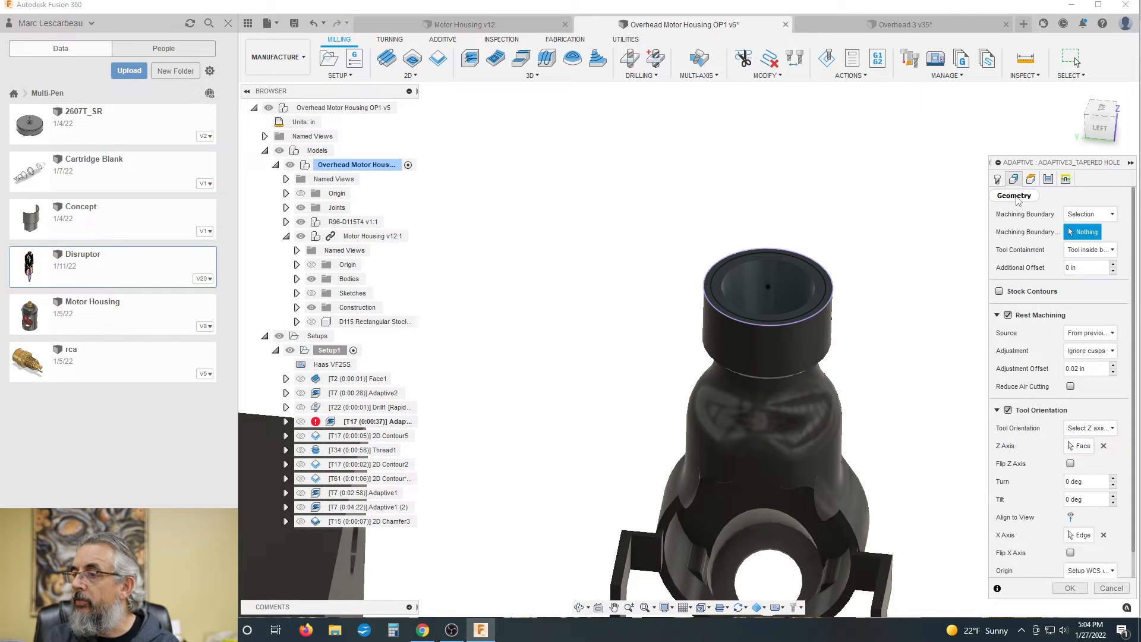
Replace the adaptive operation's Z axis reference with the neck's flat top face and regenerate its toolpath
click(1103, 447)
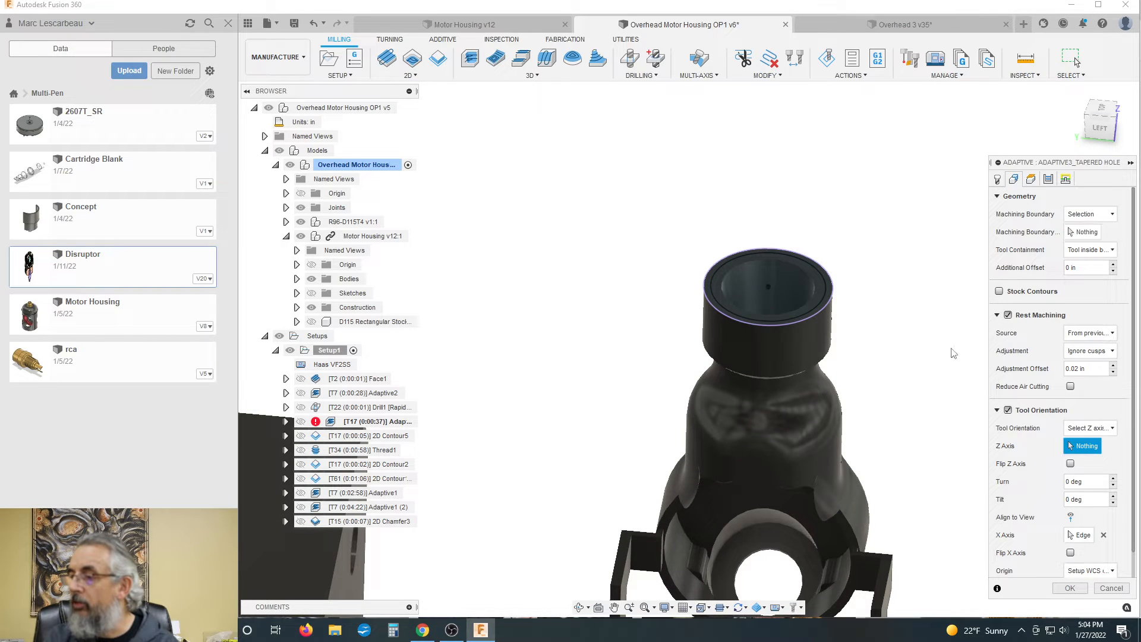
scroll(772, 278, up, 5)
click(766, 276)
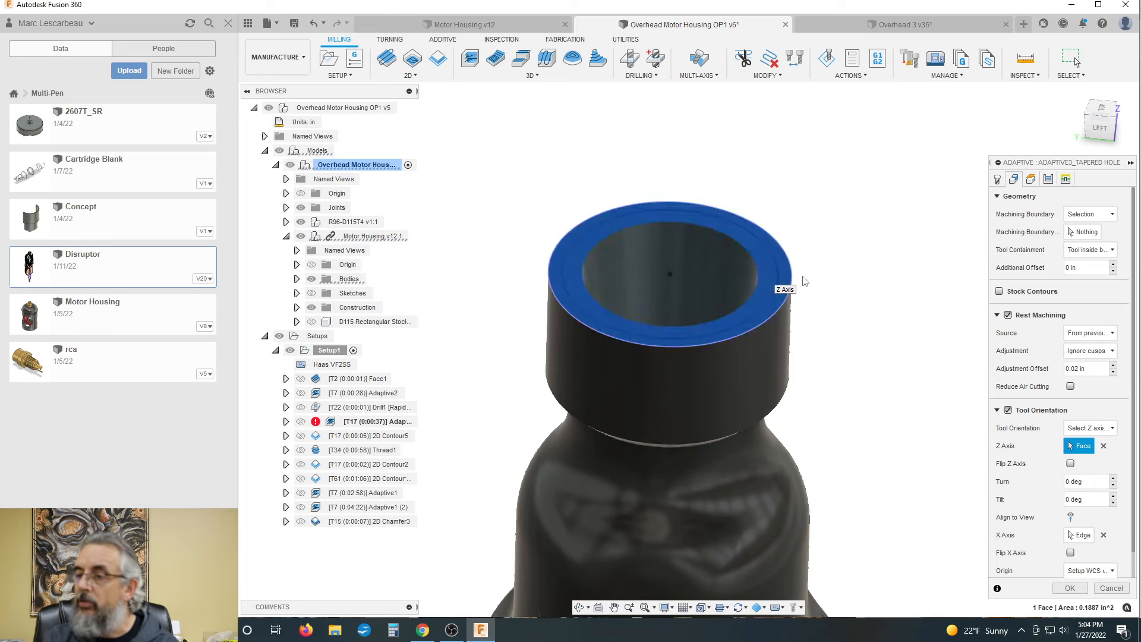
scroll(889, 333, down, 5)
click(1069, 587)
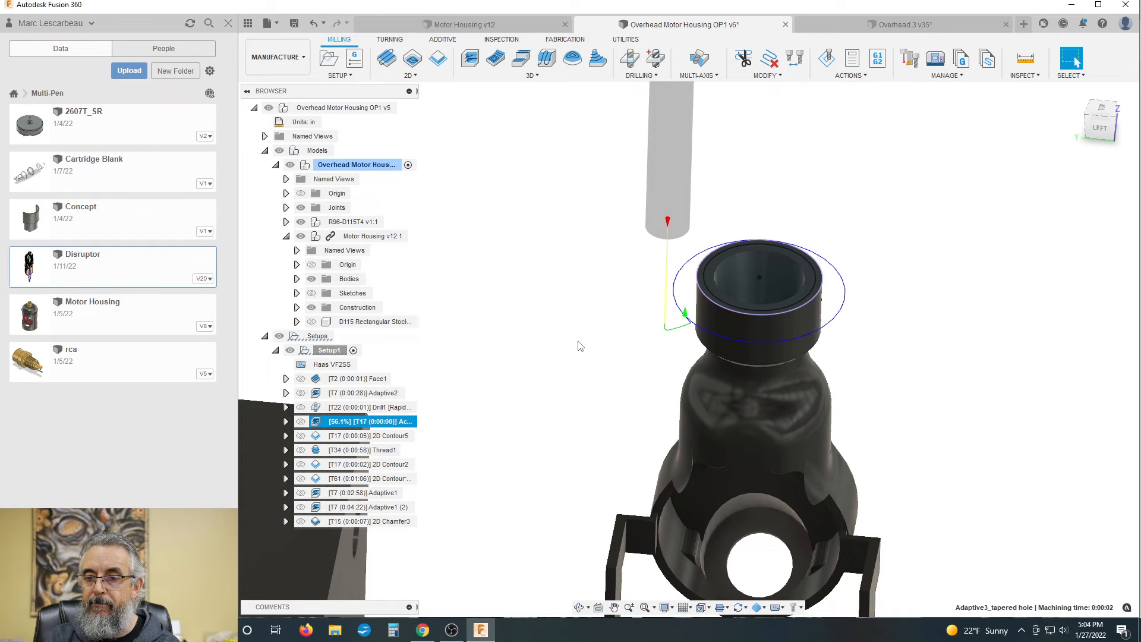
shift+middle_drag(589, 343, 587, 315)
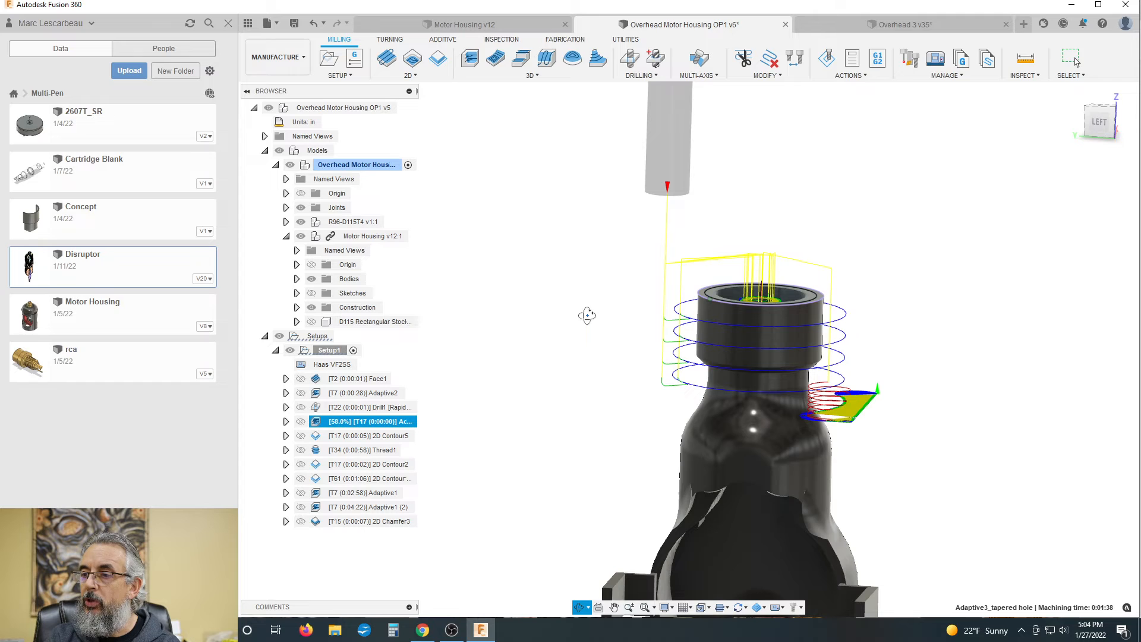
key(Escape)
click(510, 373)
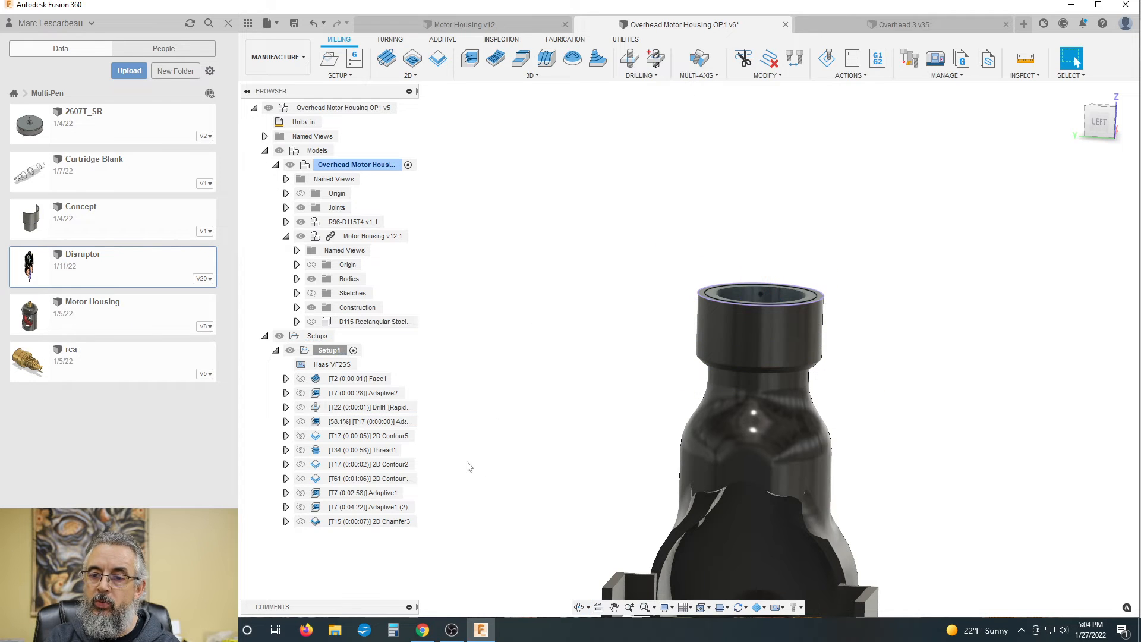
Edit Adaptive3_tapered hole again and select the neck's outer top rim as its machining boundary
click(324, 422)
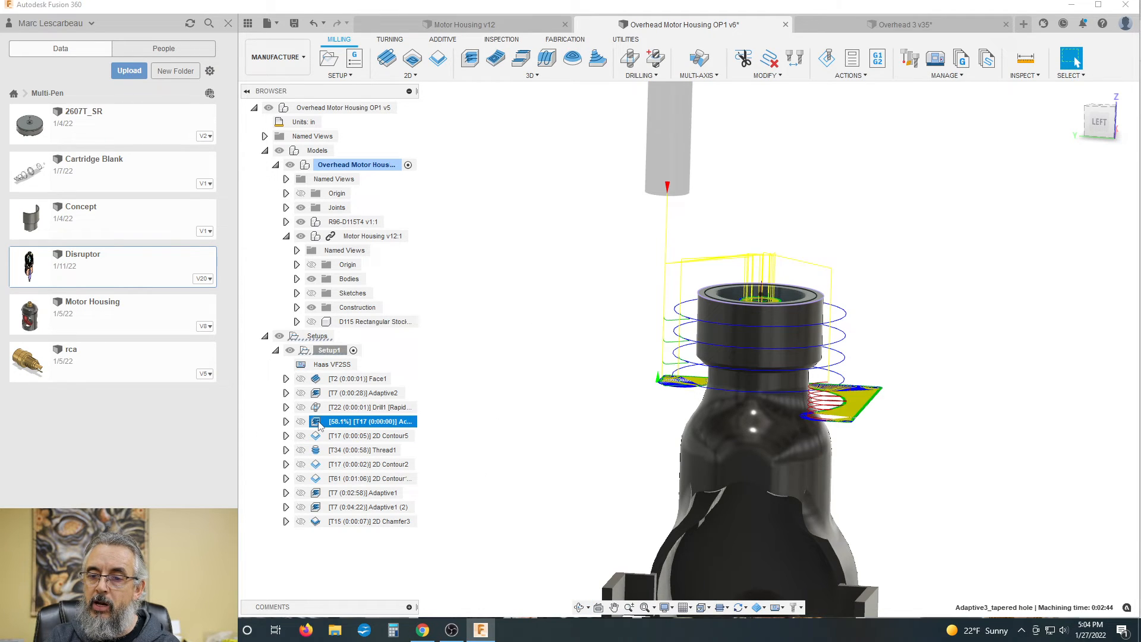
double_click(319, 422)
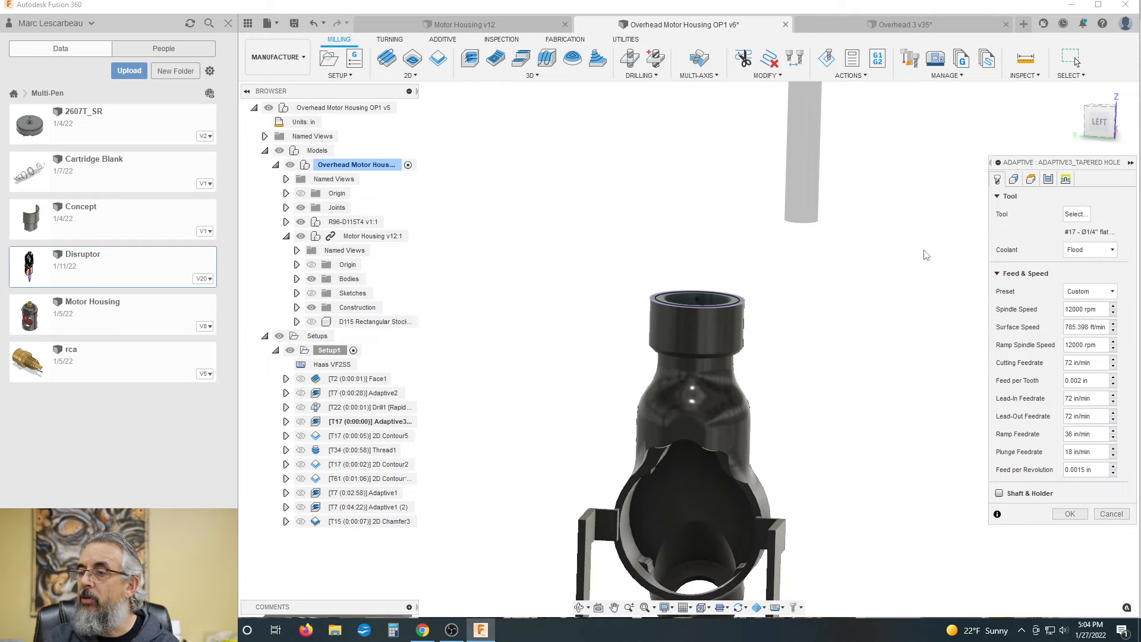
click(1013, 179)
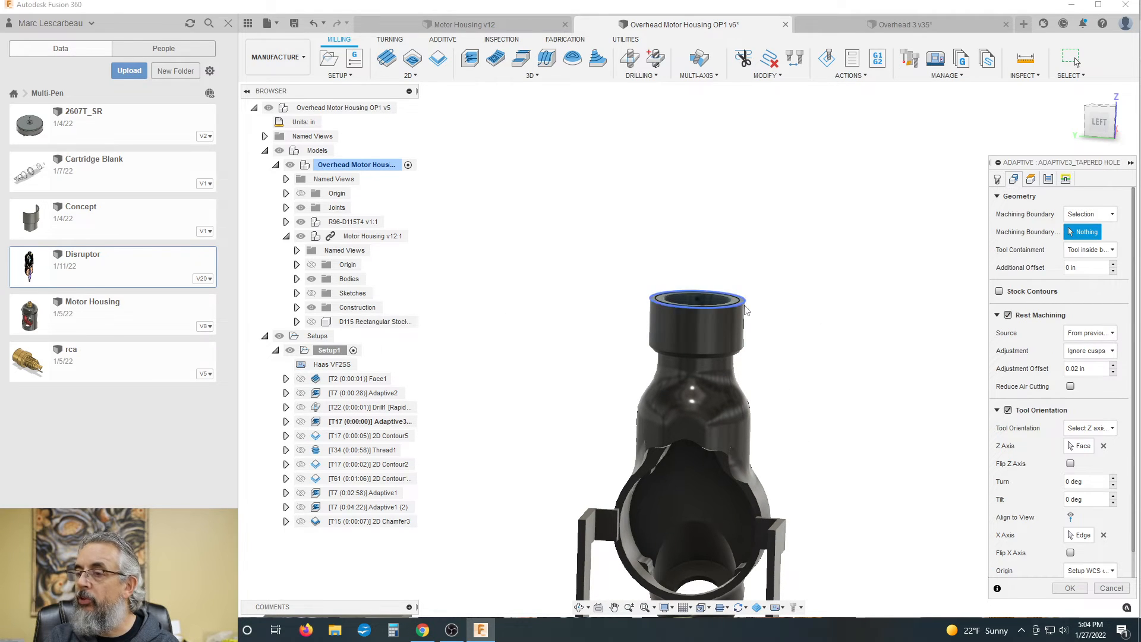
scroll(731, 308, up, 1)
scroll(730, 305, up, 3)
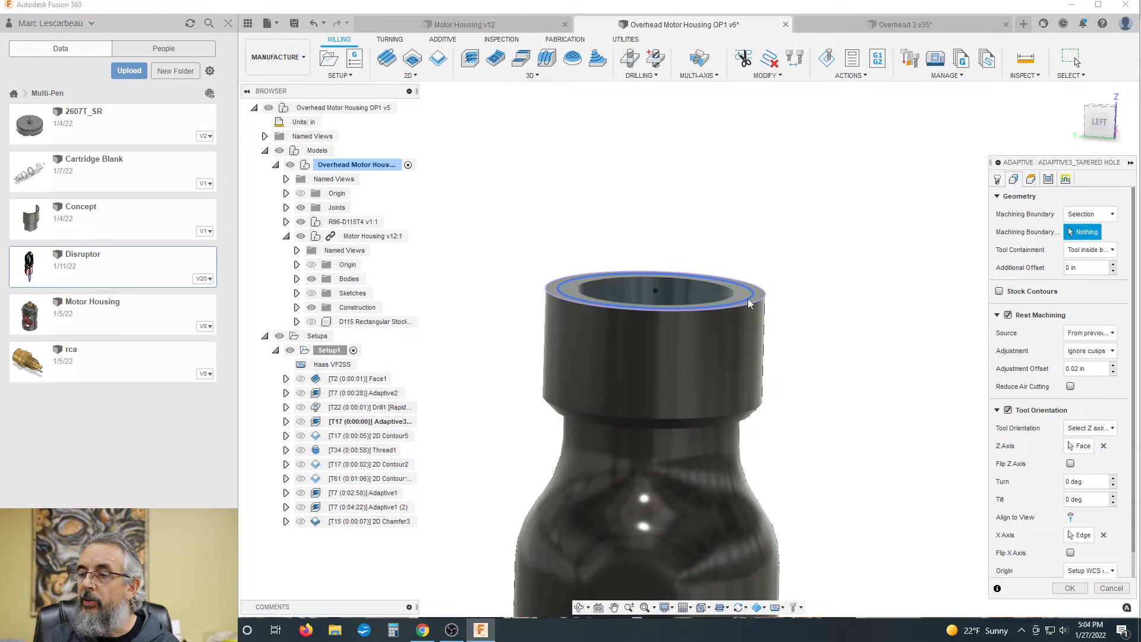
click(750, 305)
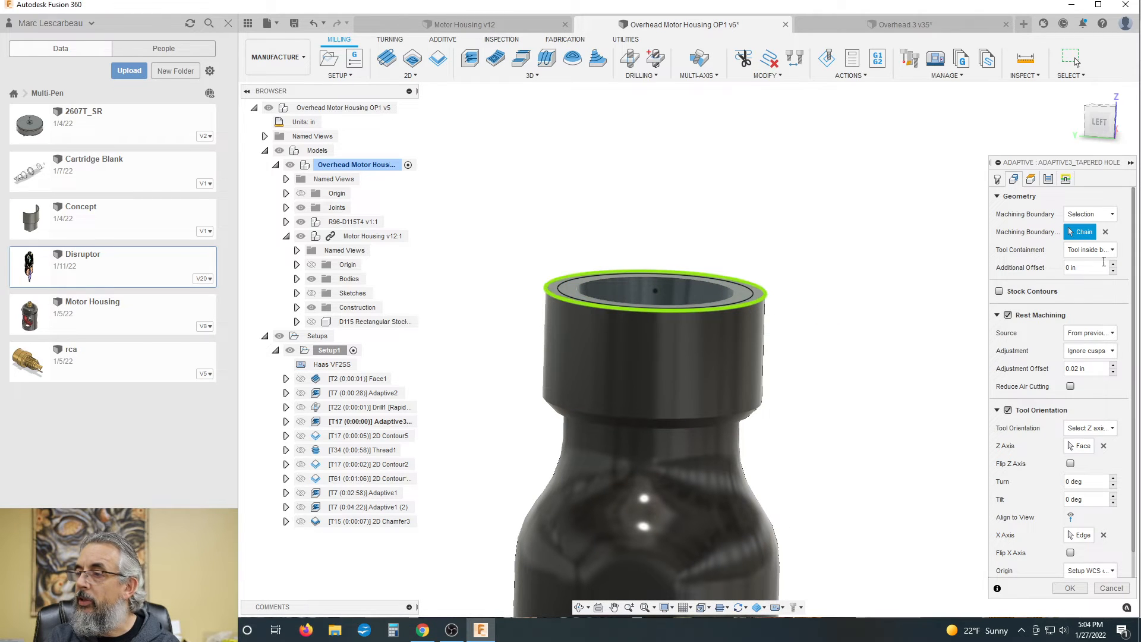
Apply the Adaptive3_tapered hole changes to regenerate its toolpath, and review the toolpaths of 2D Contour5 and Thread1
click(1069, 587)
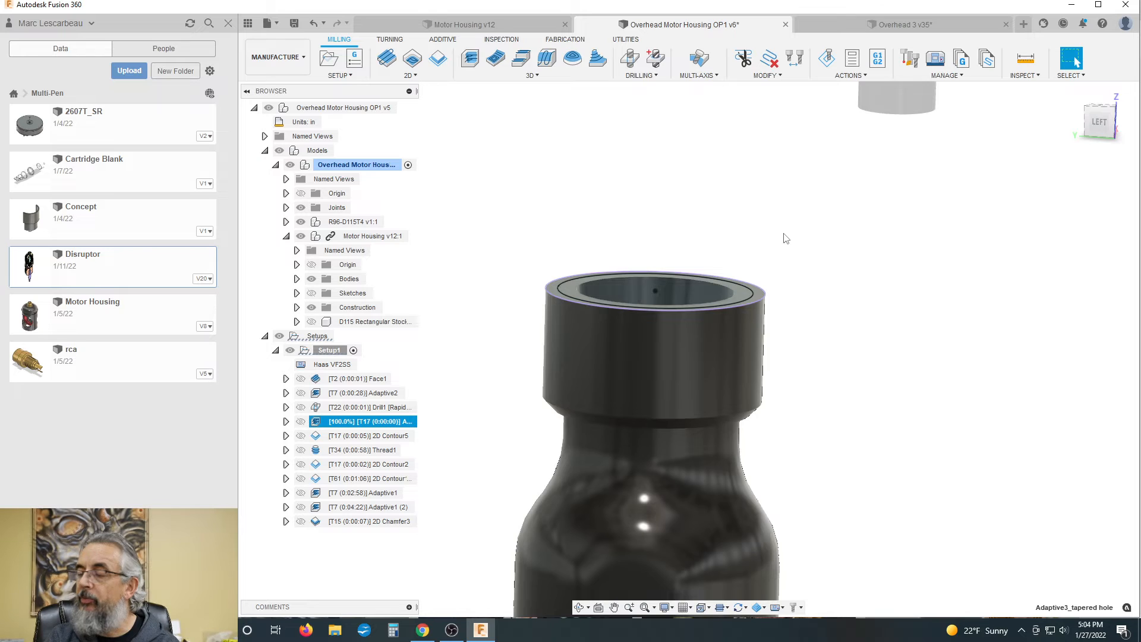
scroll(783, 238, down, 2)
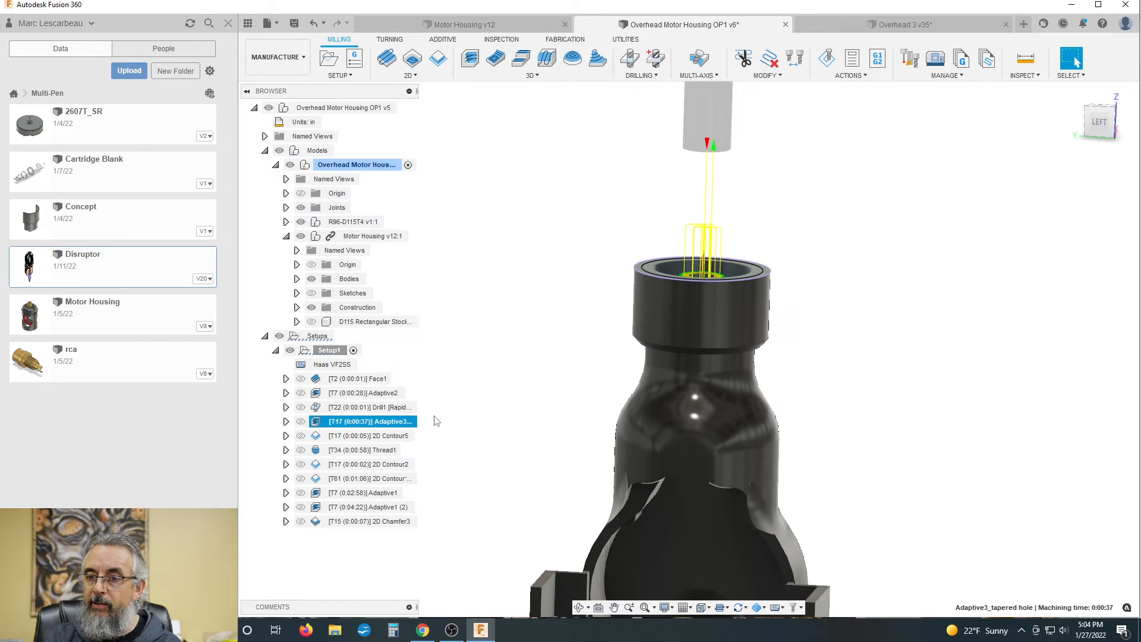
click(316, 437)
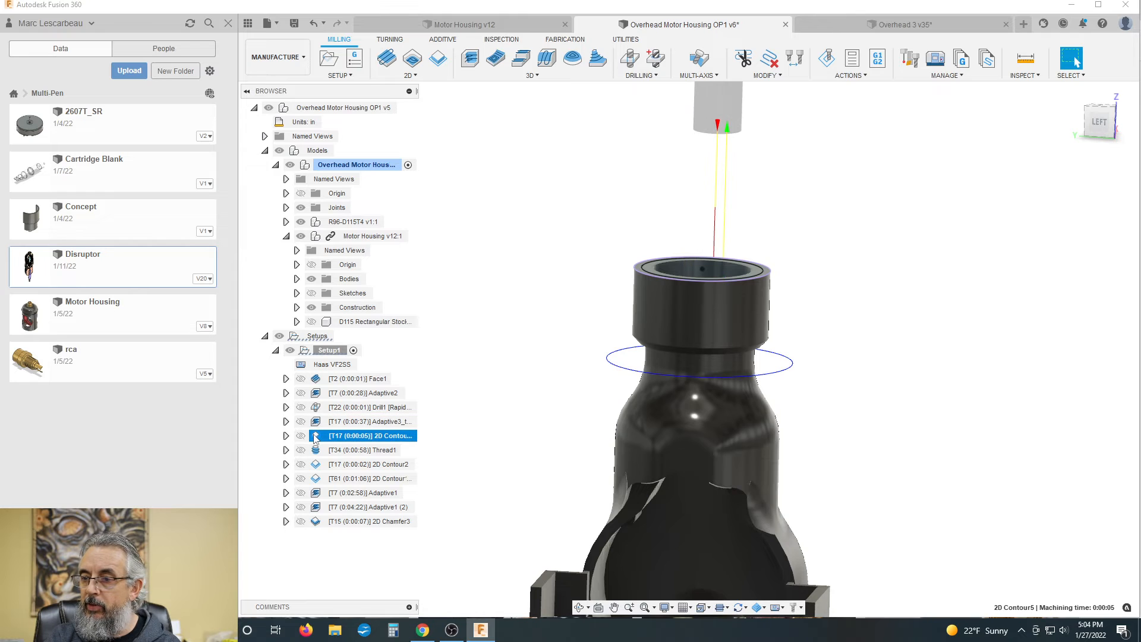
click(317, 451)
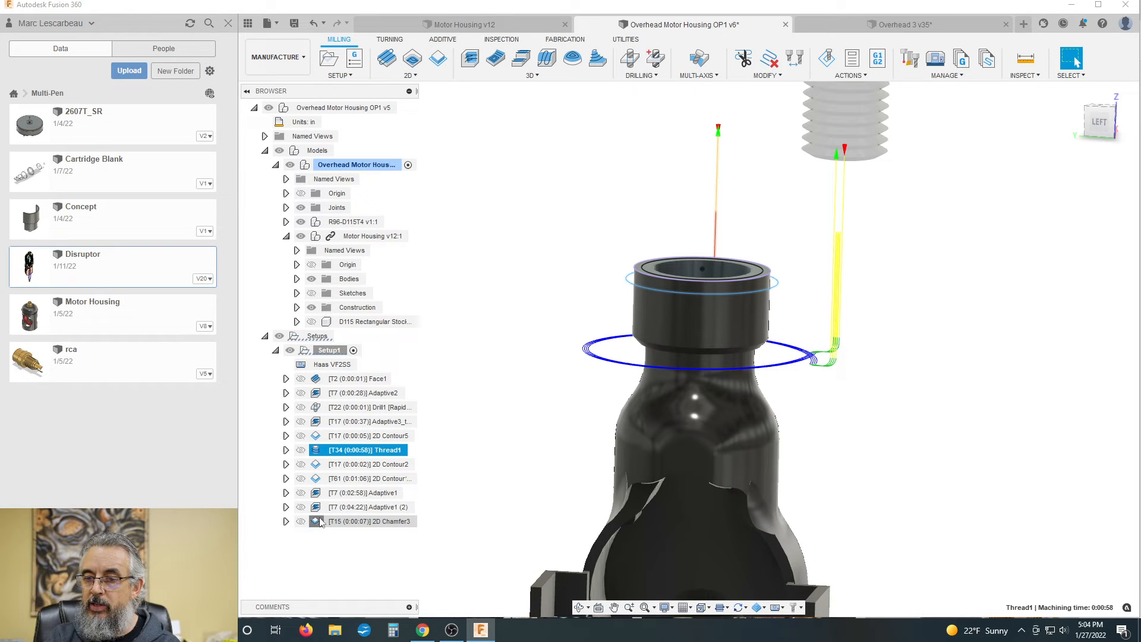
Move 2D Chamfer3 directly after Thread1 in Setup1 and save the document as a new version
drag(320, 522, 315, 446)
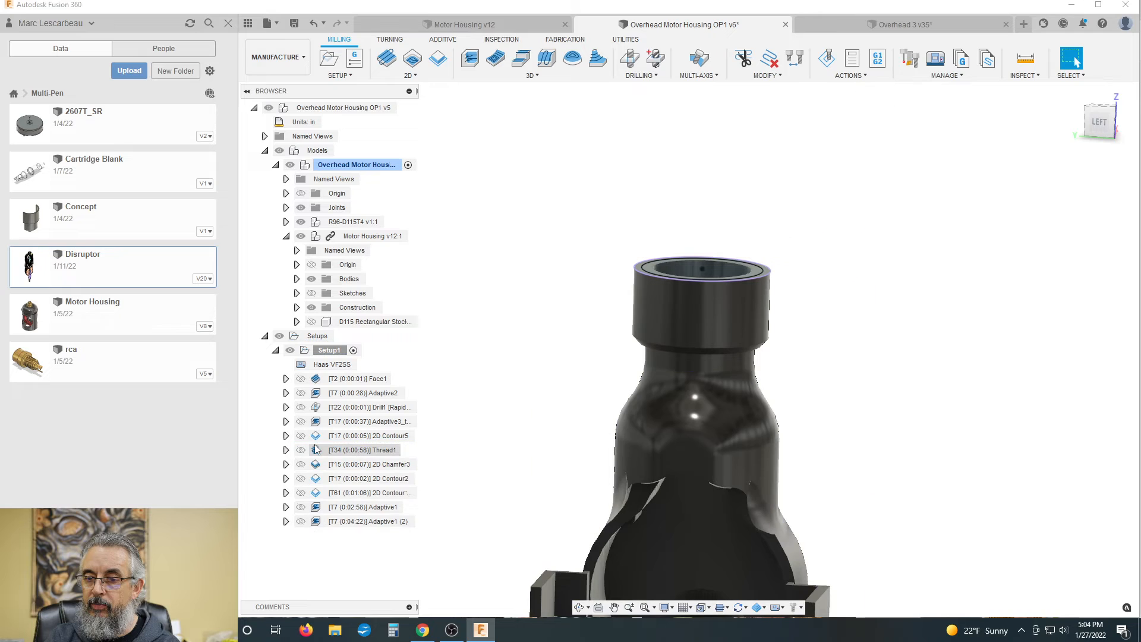
scroll(502, 368, down, 1)
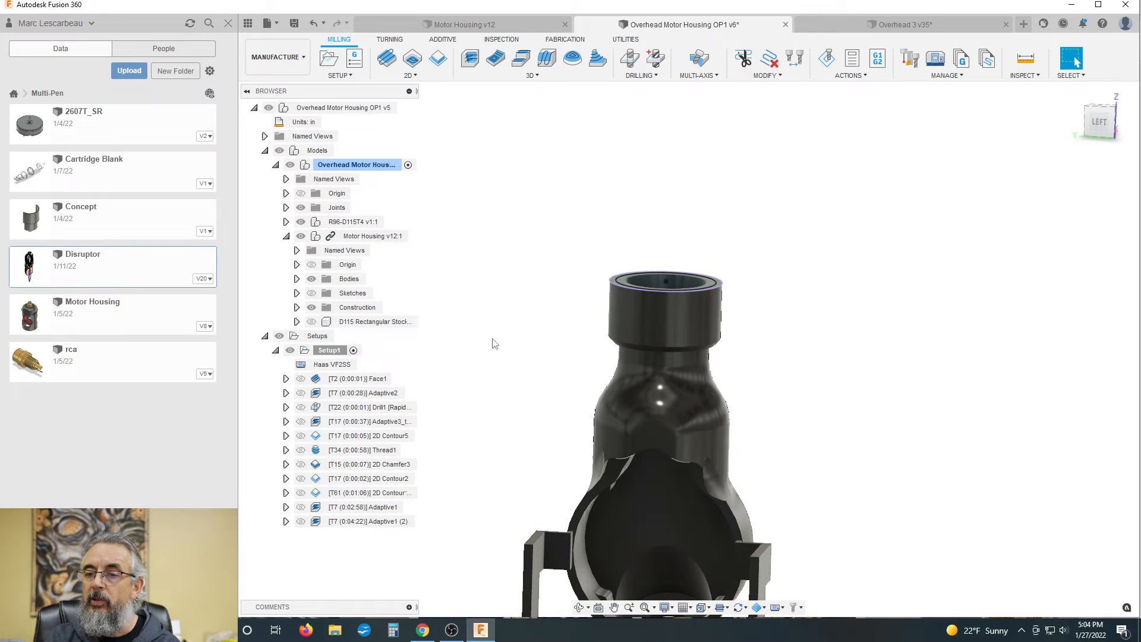
click(340, 351)
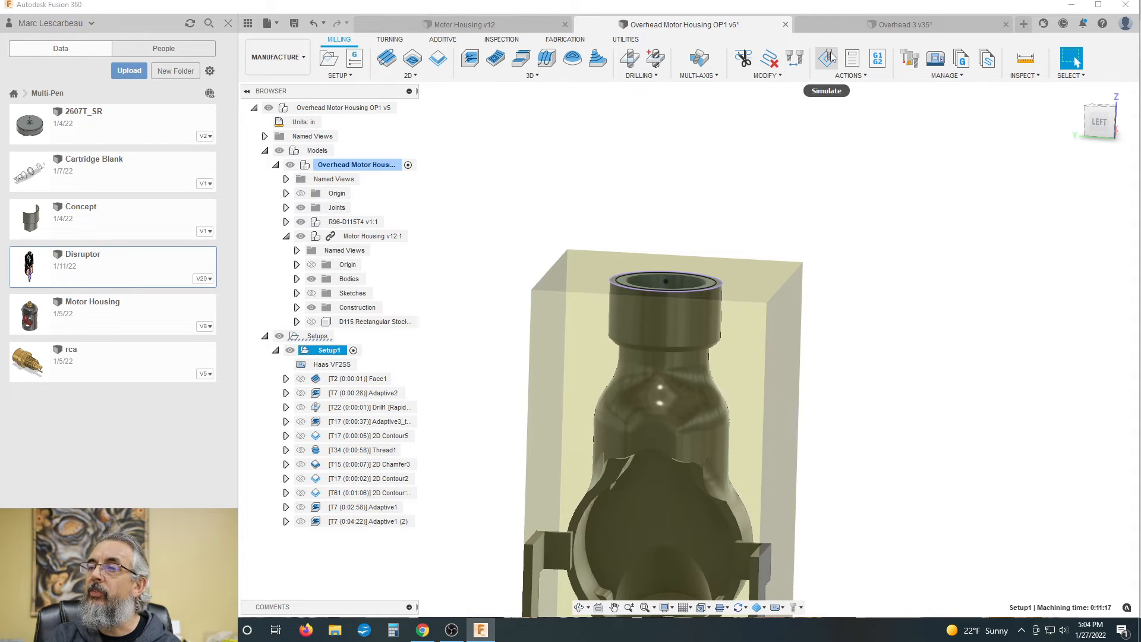
click(803, 170)
key(ctrl+s)
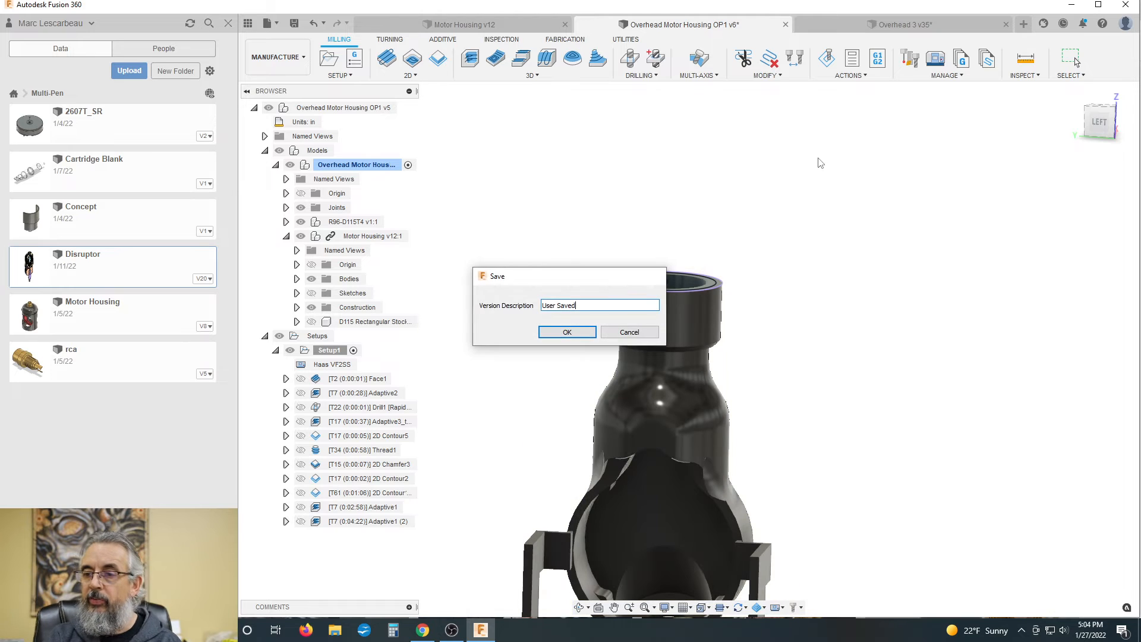
key(Return)
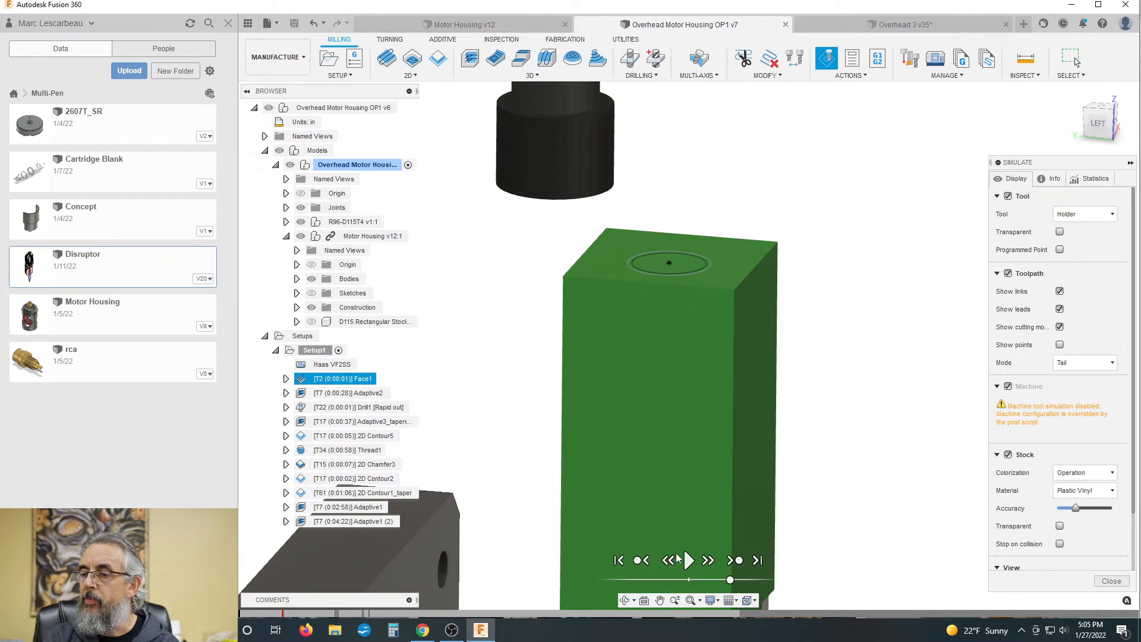
Run the Setup1 simulation, pause it at Adaptive1 to examine the threaded neck, and close the simulation
click(680, 559)
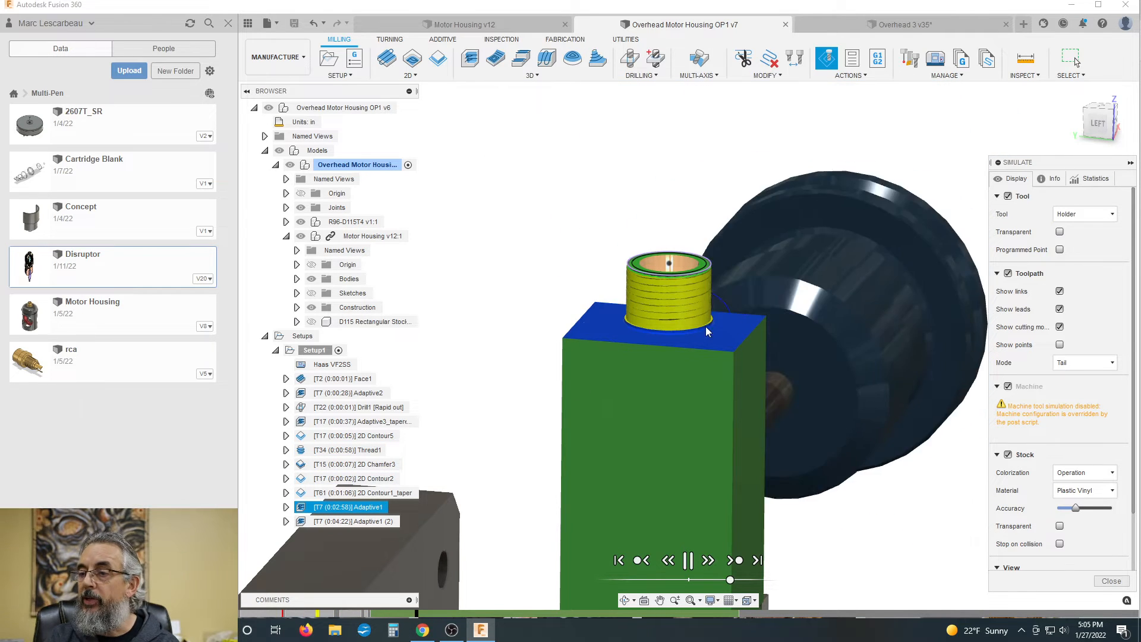
click(688, 560)
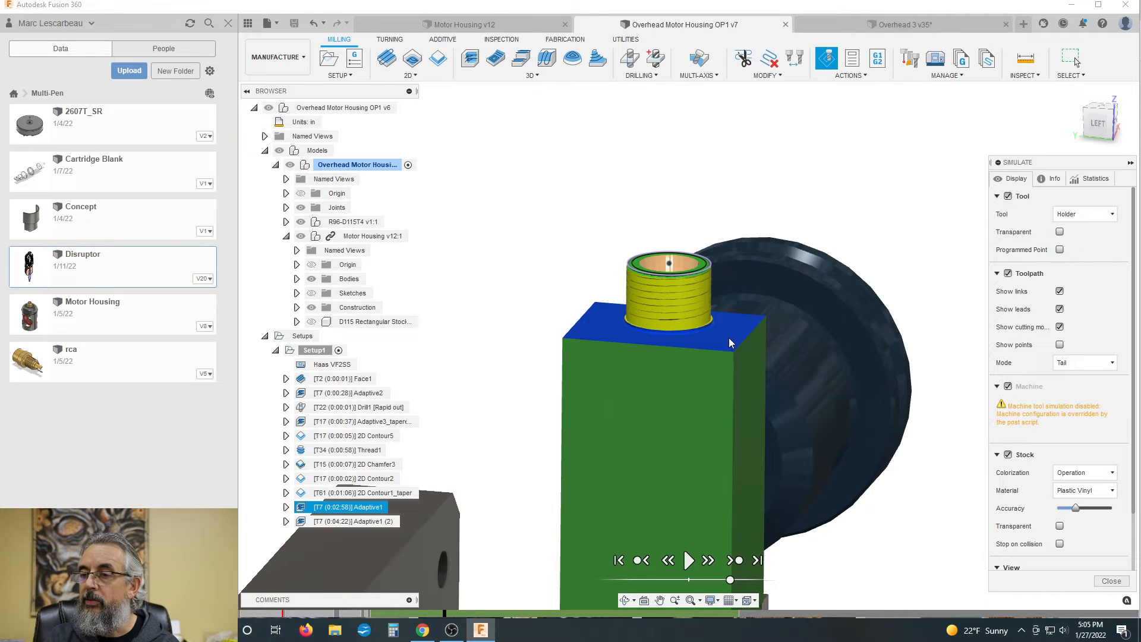
shift+middle_drag(730, 342, 722, 310)
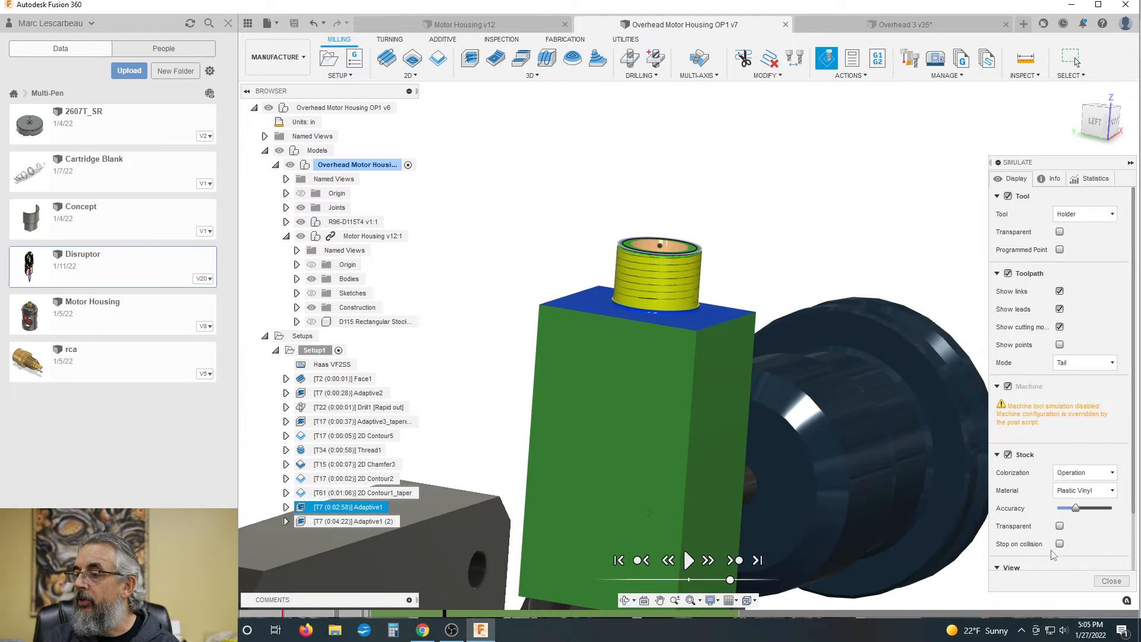
click(1110, 581)
Open Thread1 for editing and review its geometry diameter range and pass settings
scroll(739, 312, down, 2)
scroll(819, 322, down, 1)
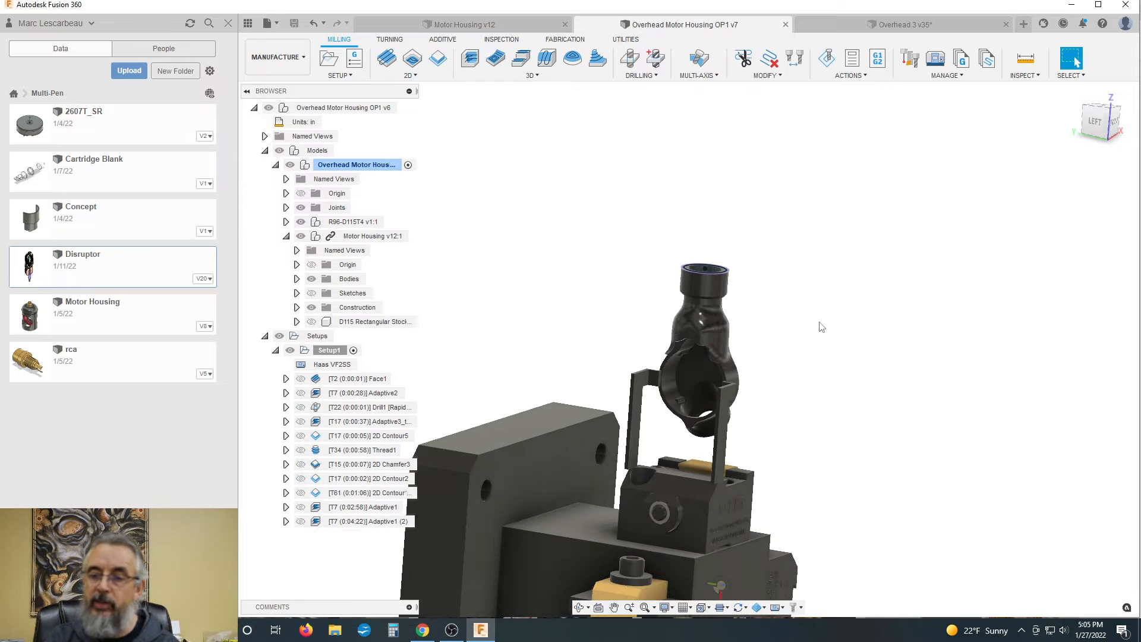
mouse_move(609, 308)
shift+middle_down()
mouse_move(622, 313)
mouse_move(600, 323)
shift+middle_up()
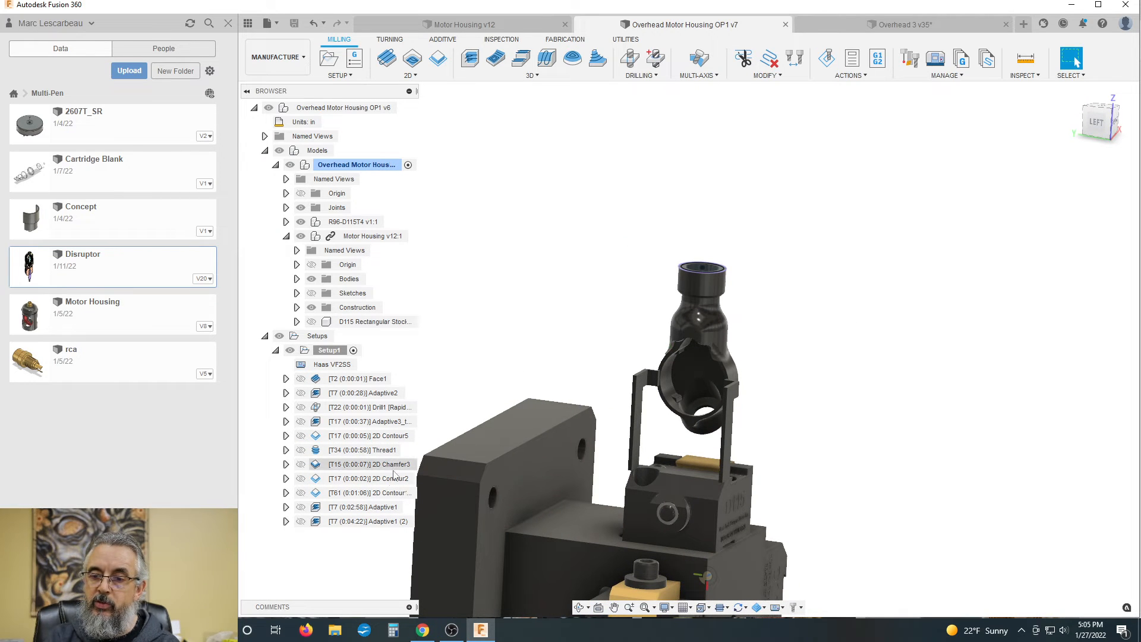
double_click(319, 452)
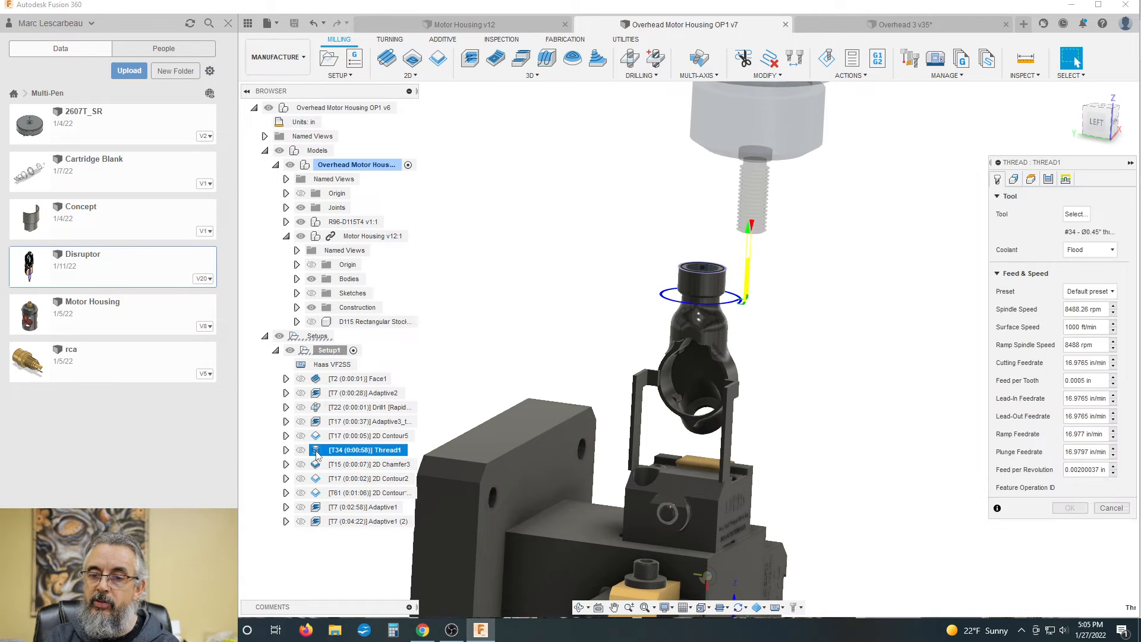
click(1030, 180)
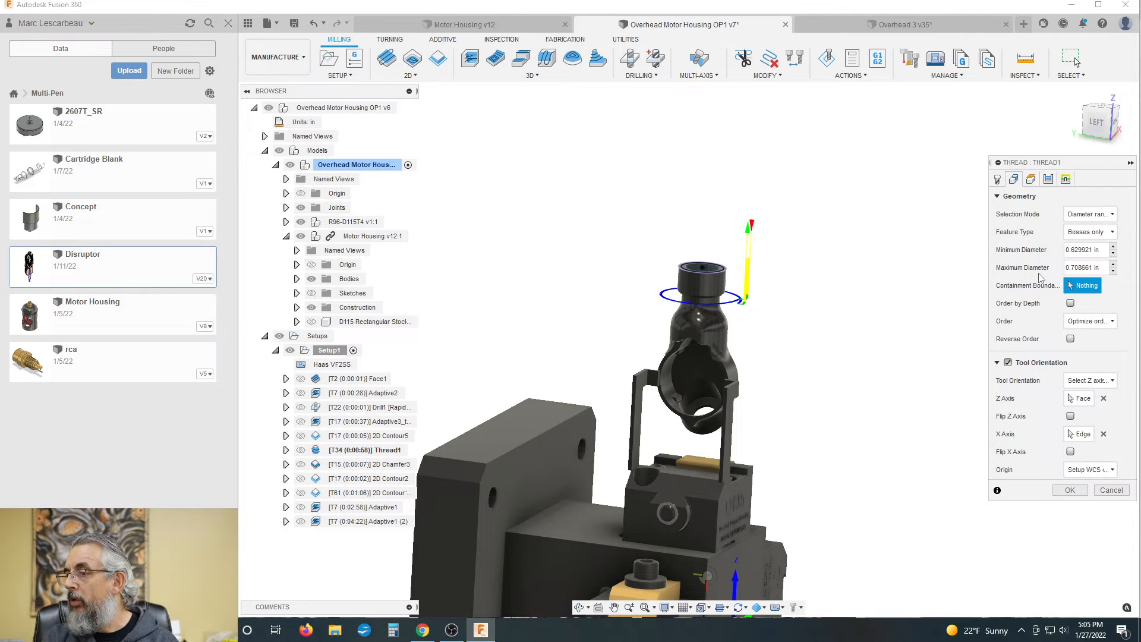
click(1048, 179)
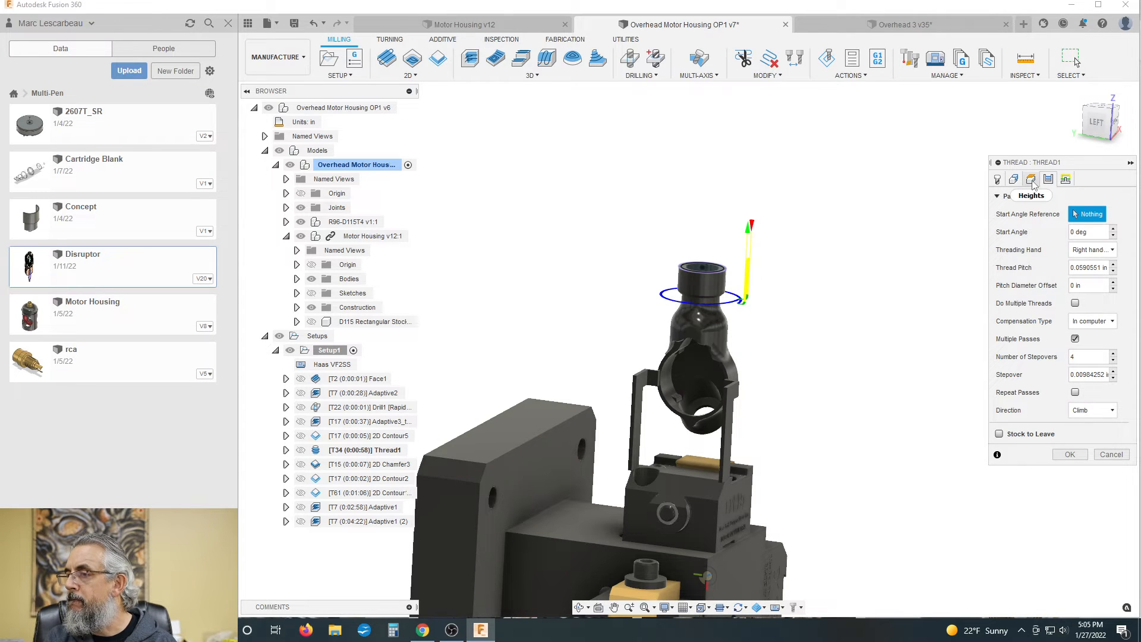
click(1014, 180)
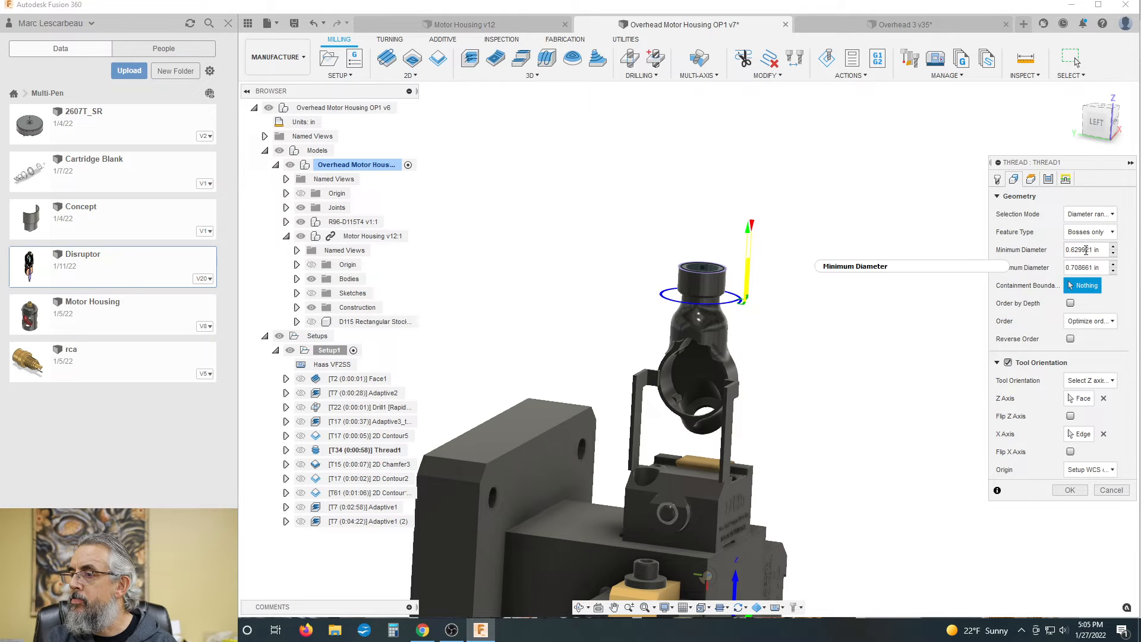
mouse_move(1086, 251)
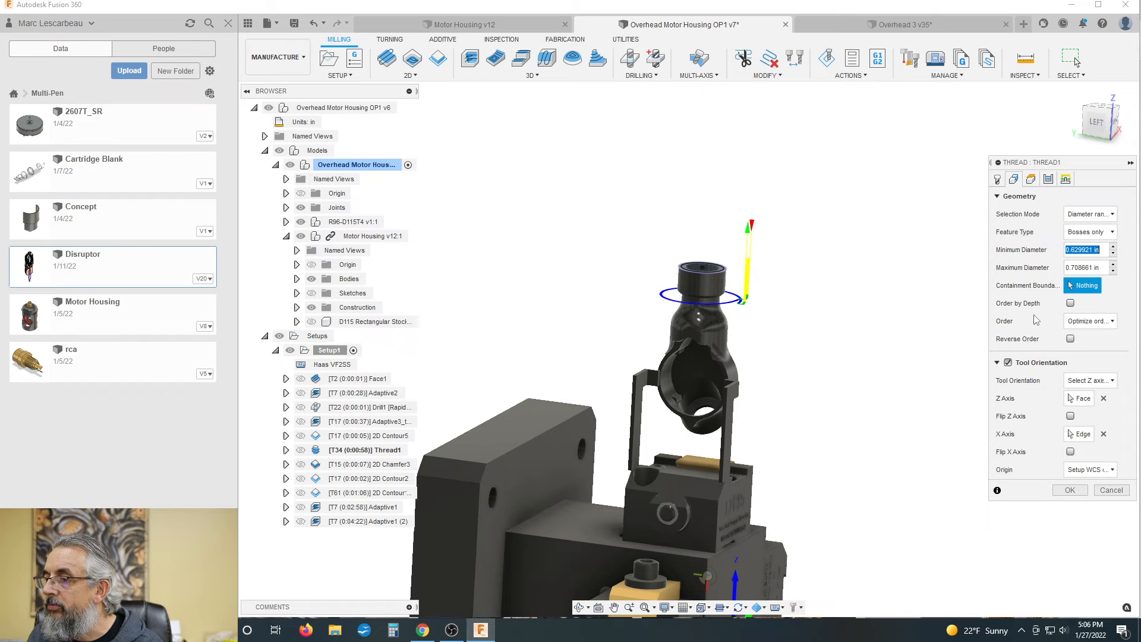
Try setting Thread1's feature type to Both
click(1088, 231)
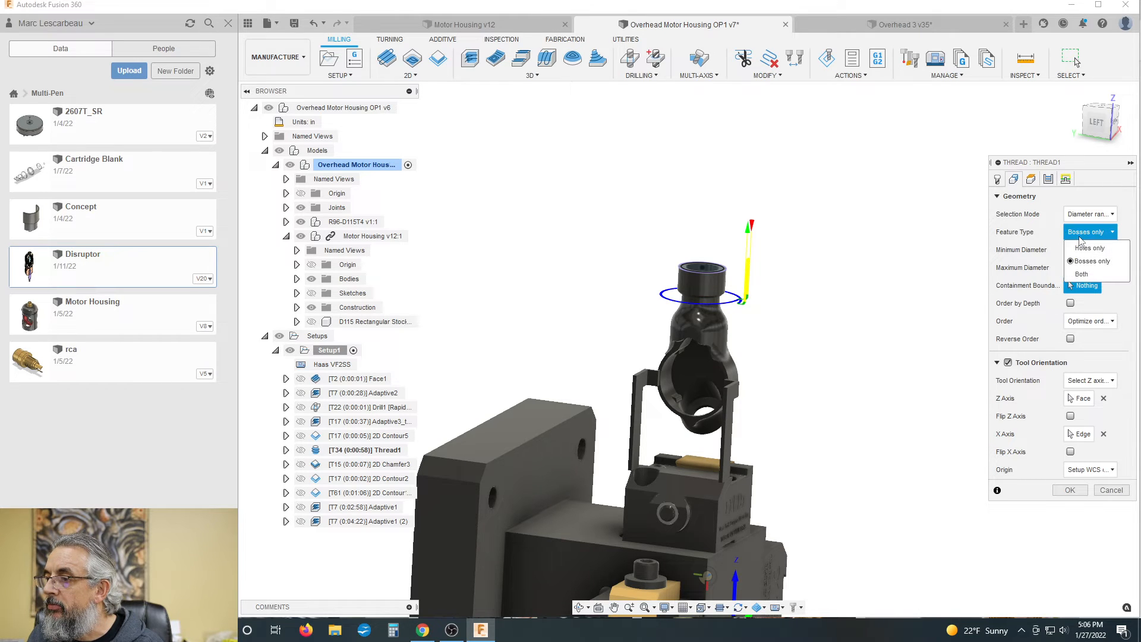
click(1080, 274)
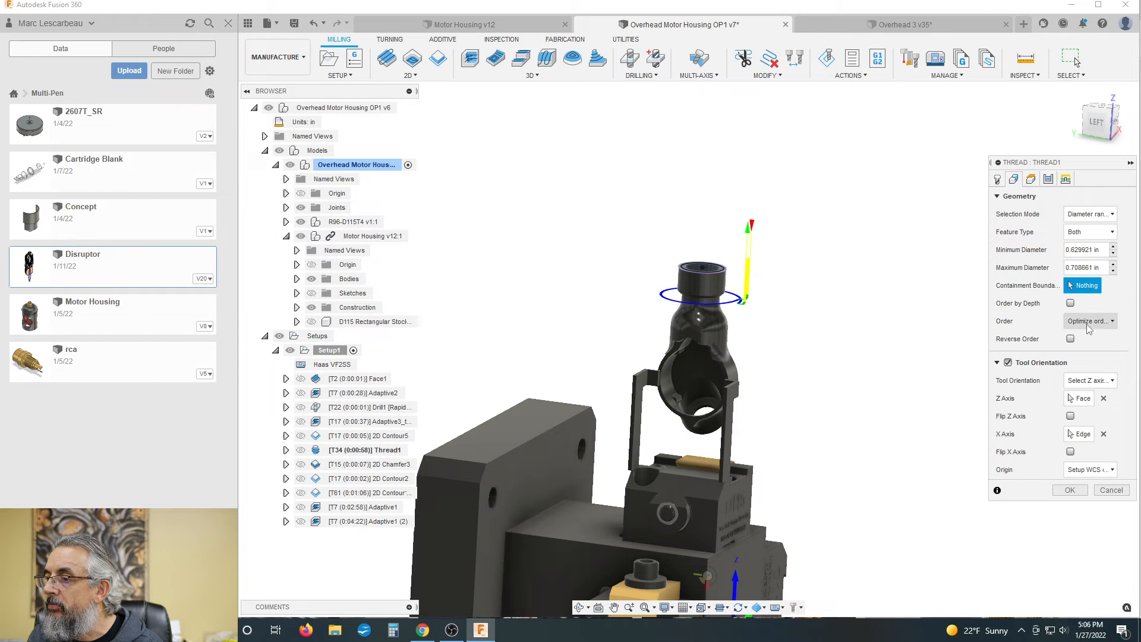
click(1084, 236)
click(1092, 260)
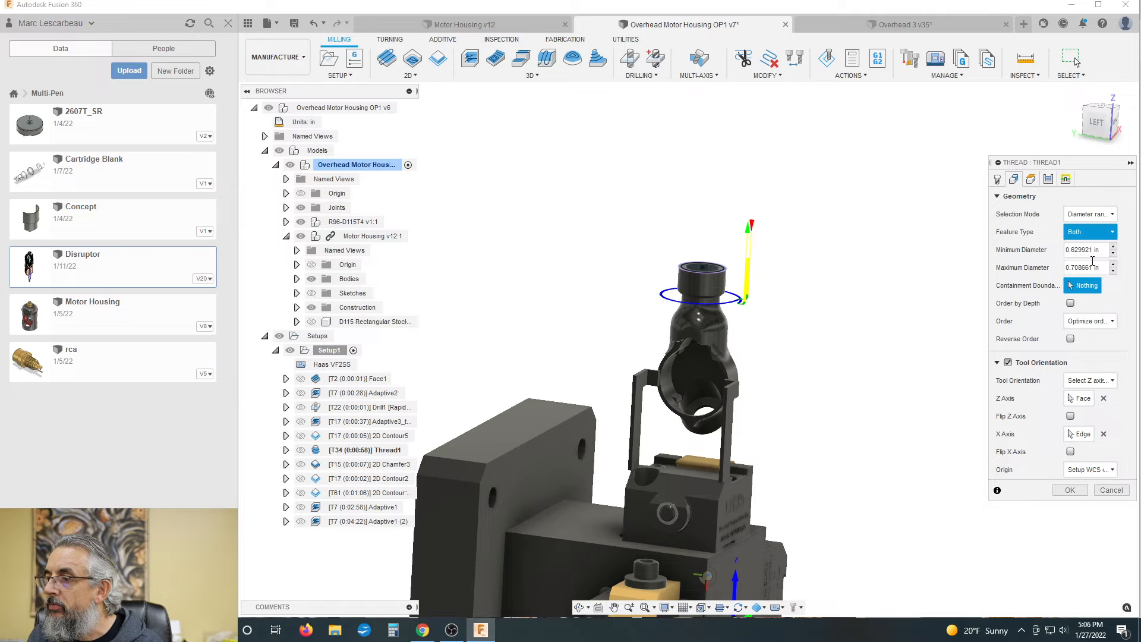
Switch Thread1's selection mode to Selected faces, pick the neck's outer cylindrical face, and apply the change
click(1088, 214)
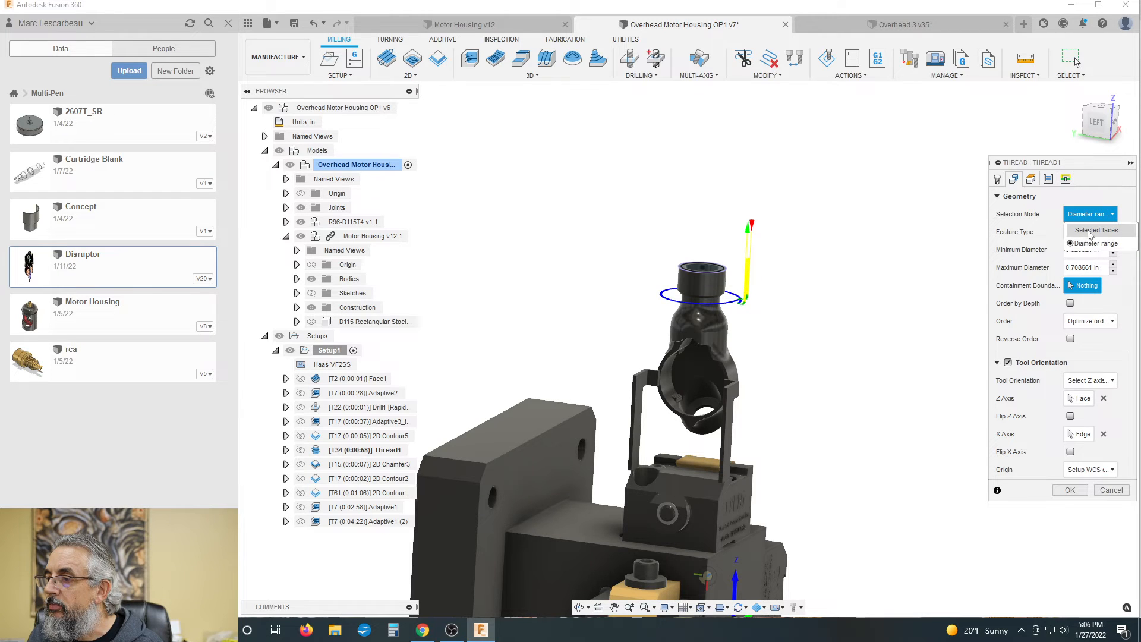
click(1088, 232)
click(707, 284)
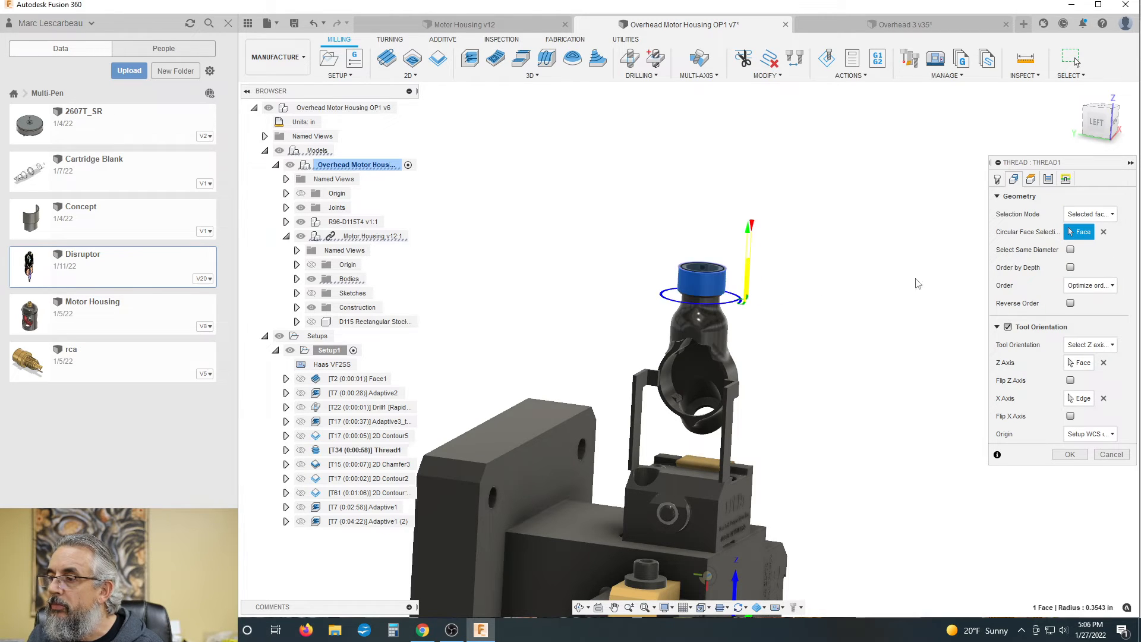
click(1067, 454)
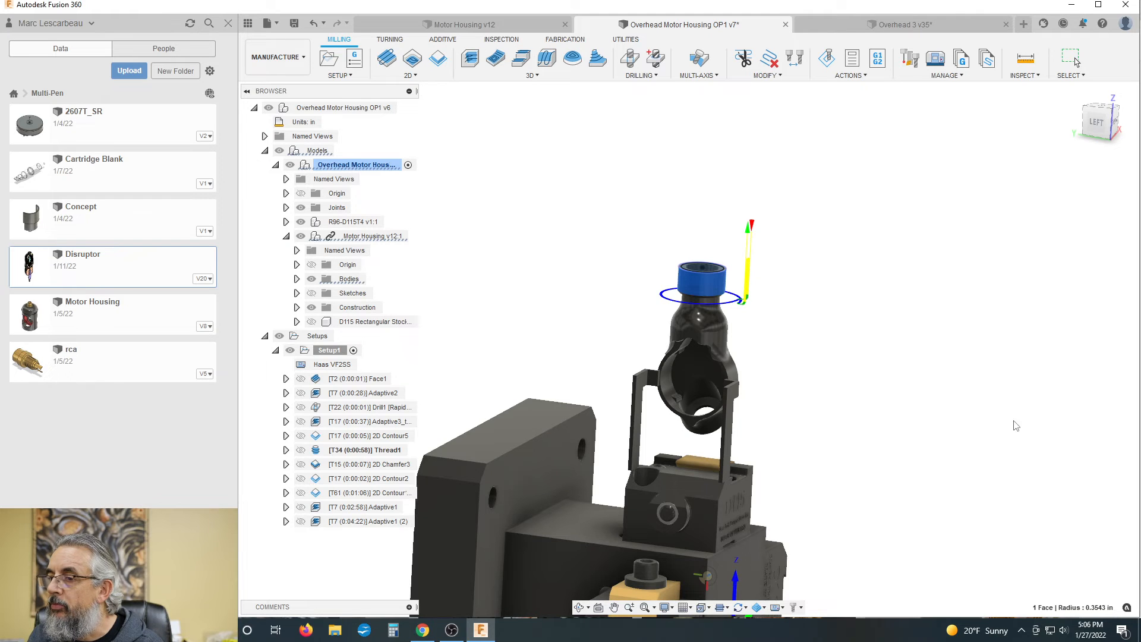
Simulate Setup1 again, examine the thread and chamfer on the neck up close, and close the simulation
mouse_move(664, 227)
shift+middle_down()
mouse_move(679, 223)
mouse_move(663, 226)
shift+middle_up()
scroll(663, 226, down, 1)
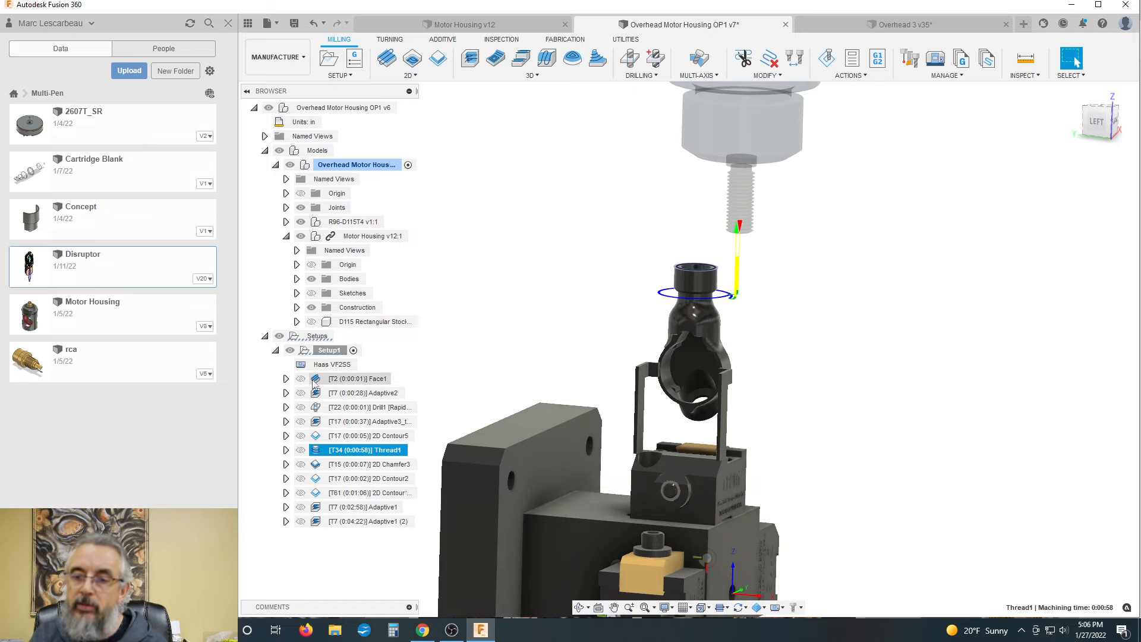
click(329, 350)
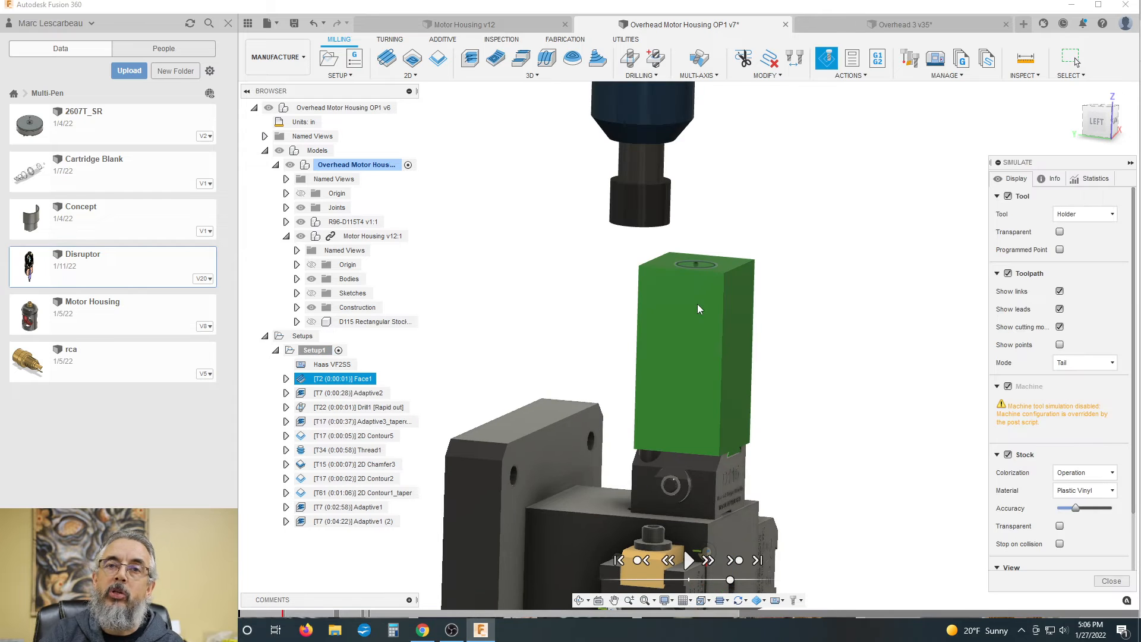
click(689, 559)
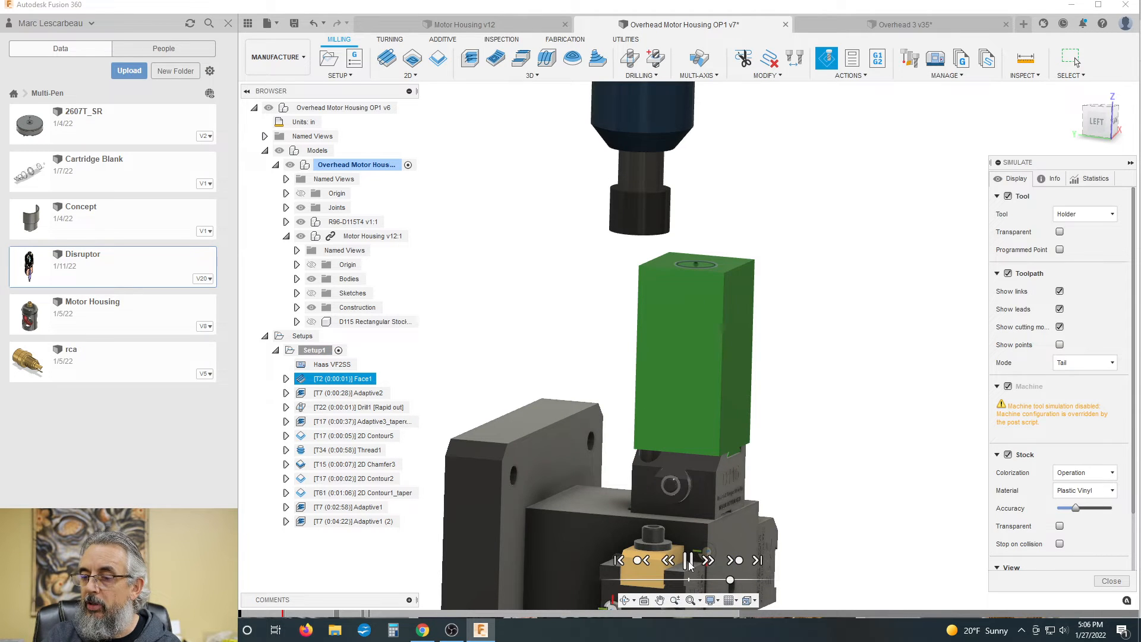
scroll(799, 249, up, 3)
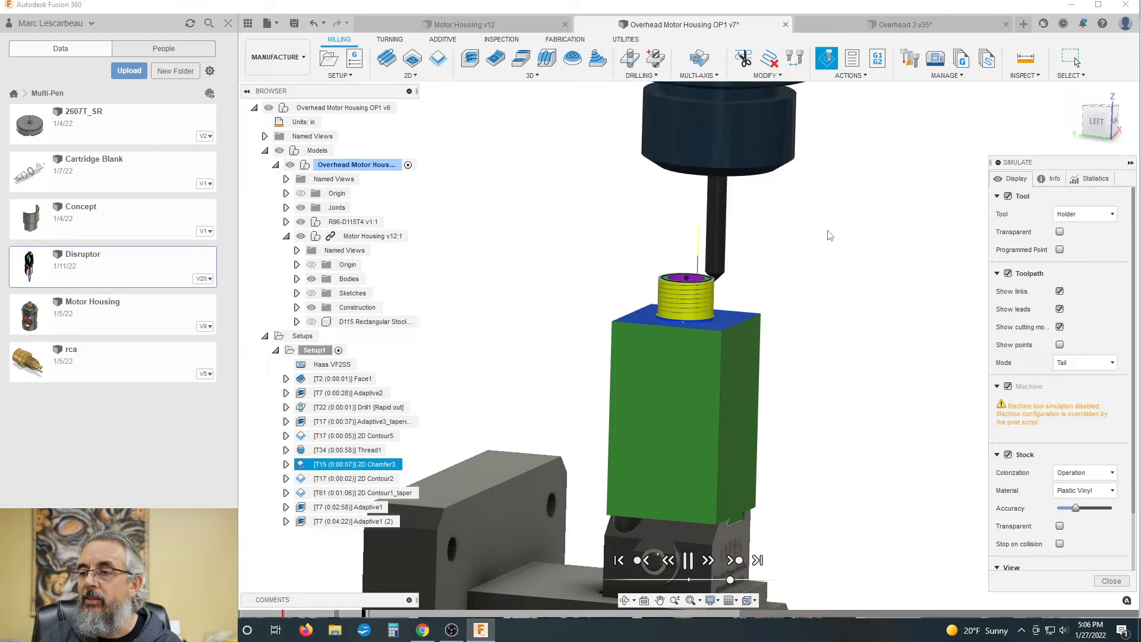
shift+middle_drag(830, 235, 809, 240)
scroll(678, 270, up, 4)
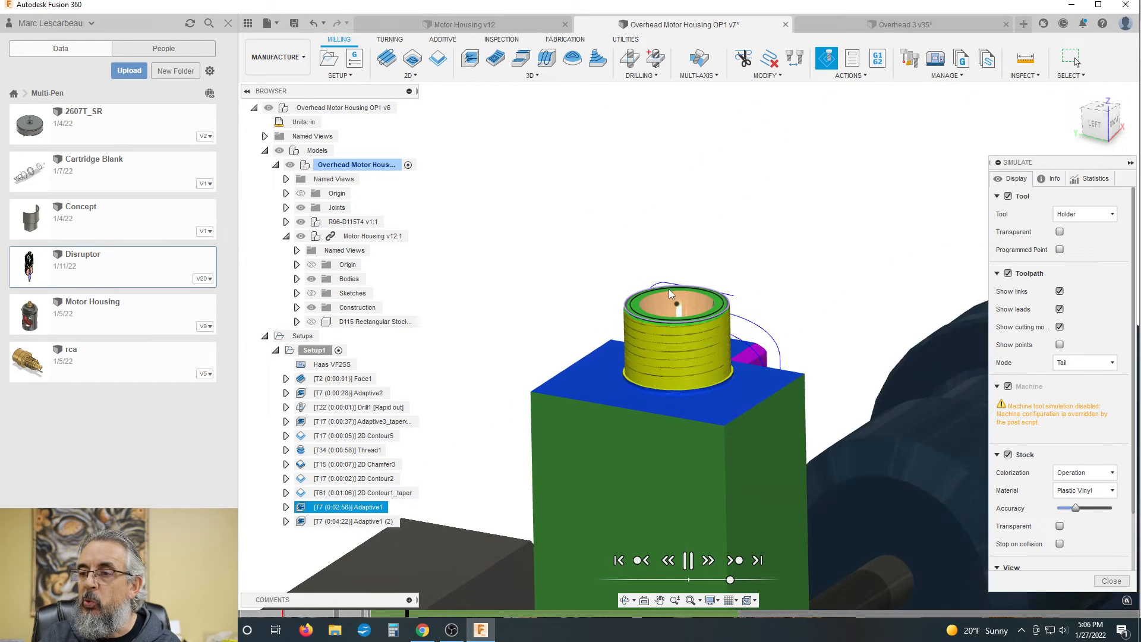
scroll(666, 289, down, 2)
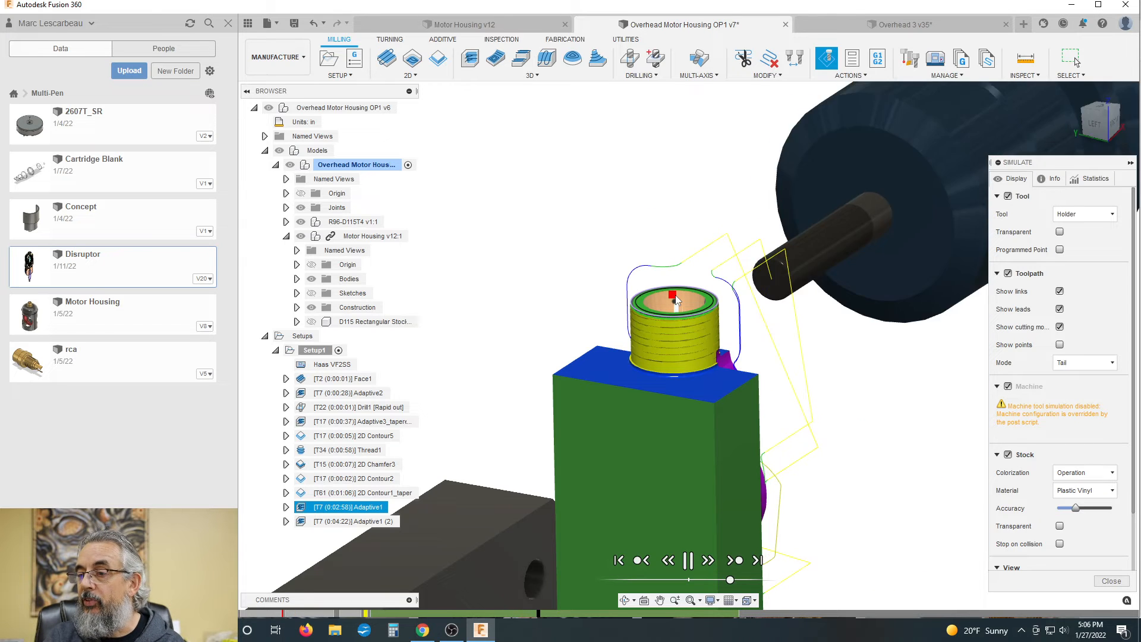
scroll(683, 330, up, 3)
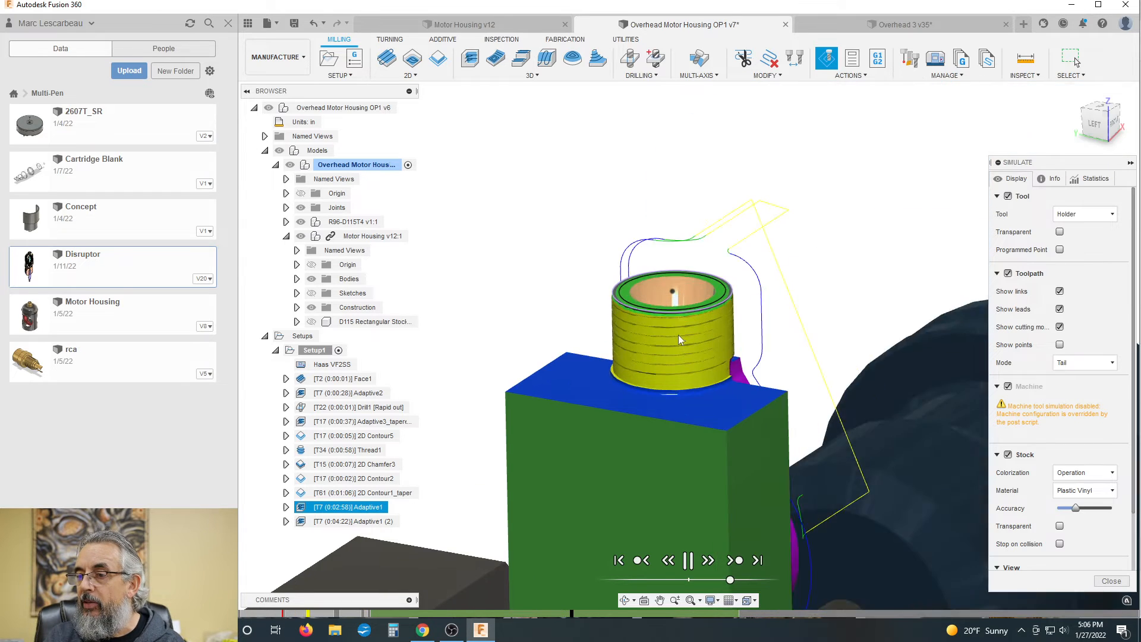
scroll(678, 337, down, 2)
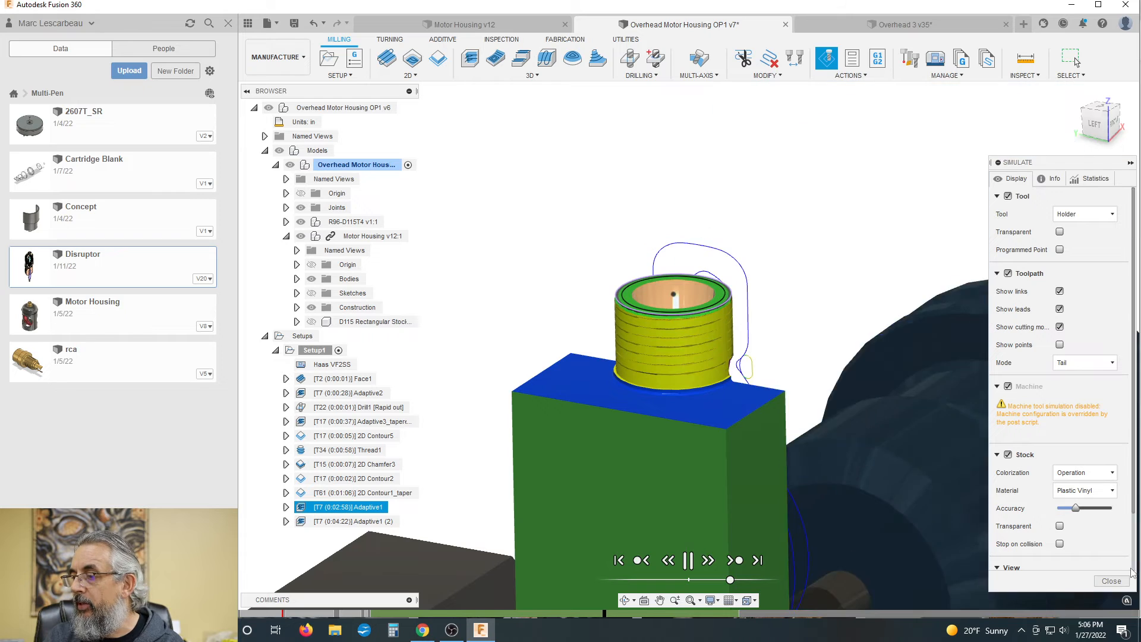
click(1111, 581)
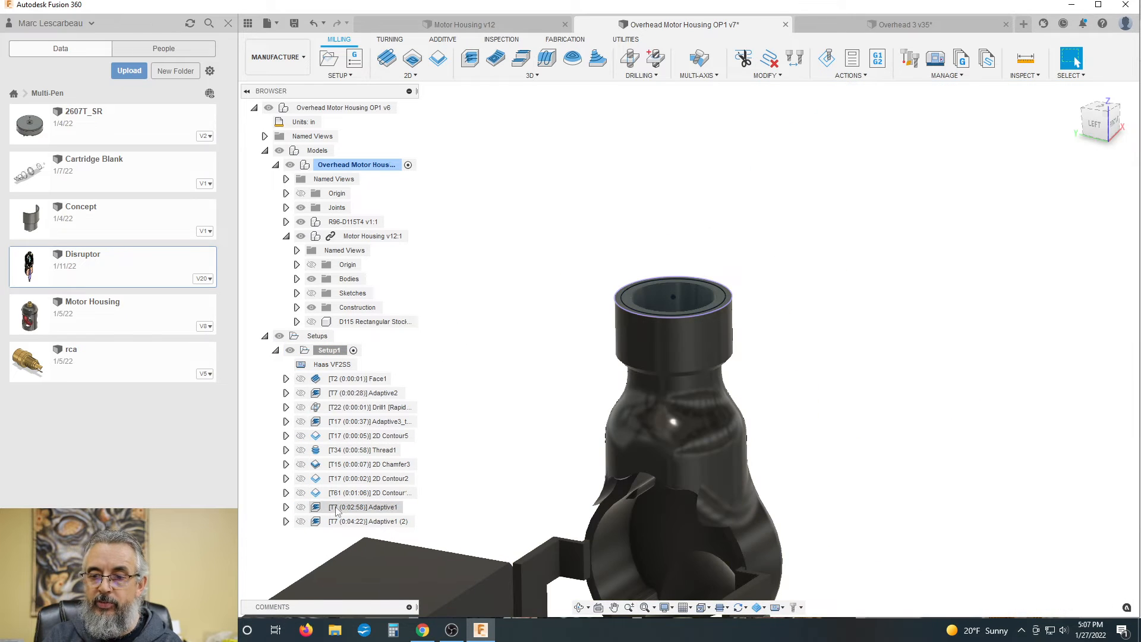
Open Thread1 for editing, review its geometry, pass settings such as thread pitch and stepover, and lead-in/out settings, and close it
click(316, 451)
double_click(316, 450)
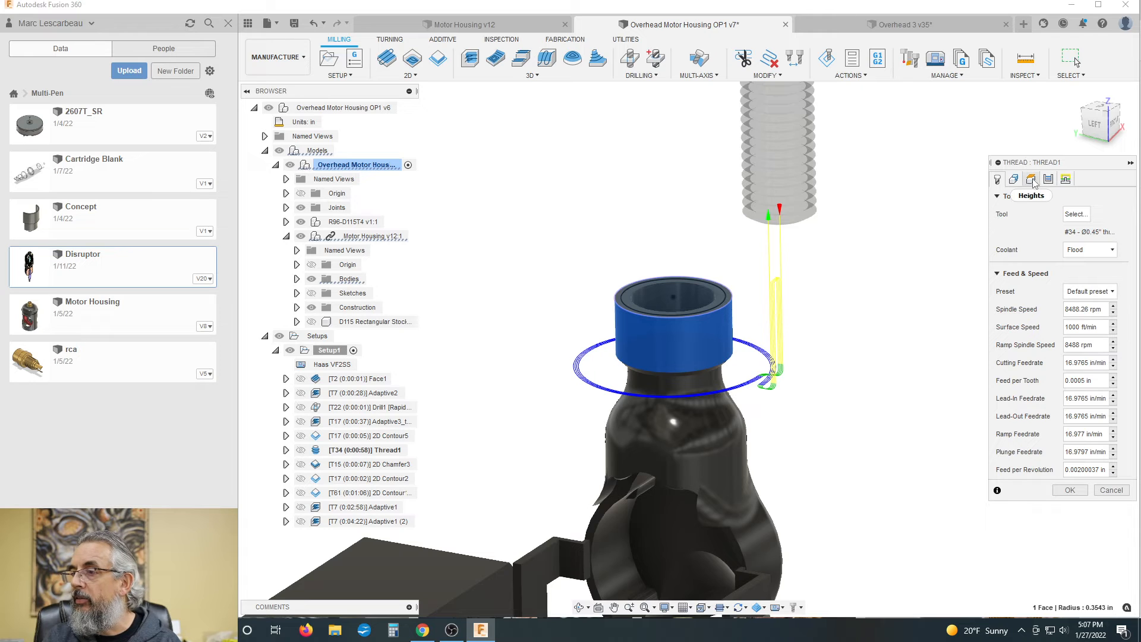
click(1013, 179)
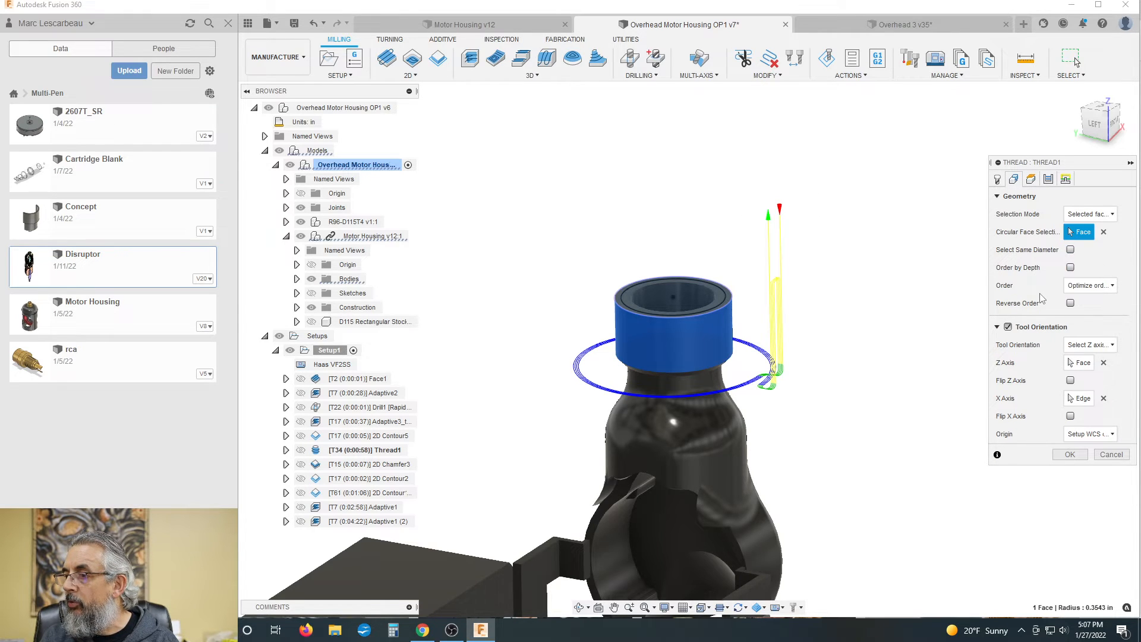
click(1048, 179)
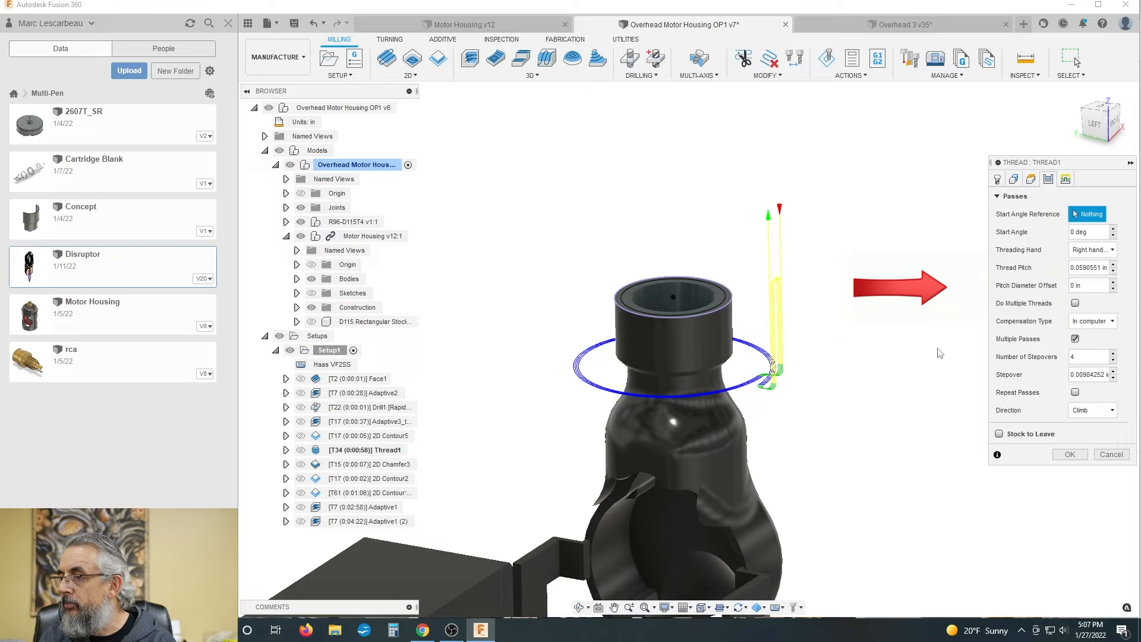
scroll(842, 331, down, 1)
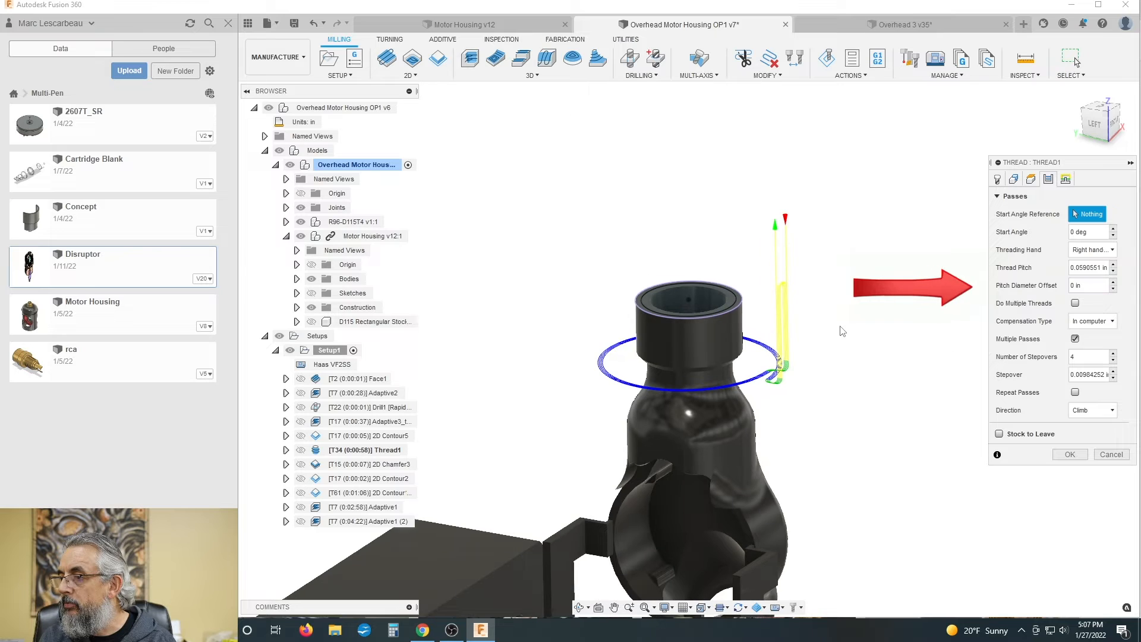
triple_click(1096, 268)
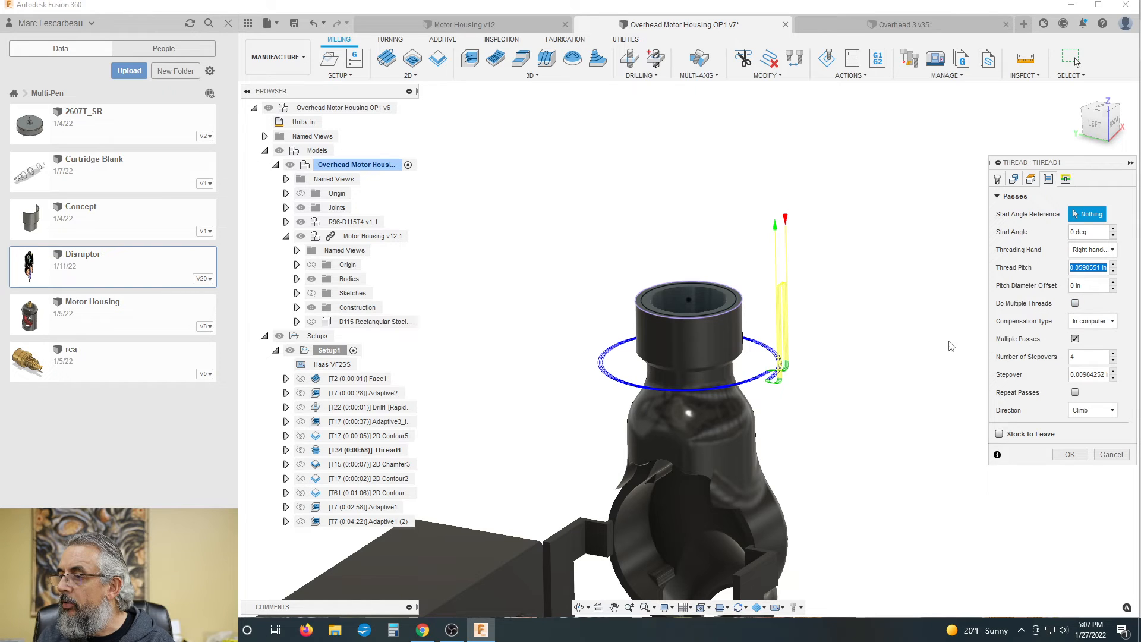
click(1075, 338)
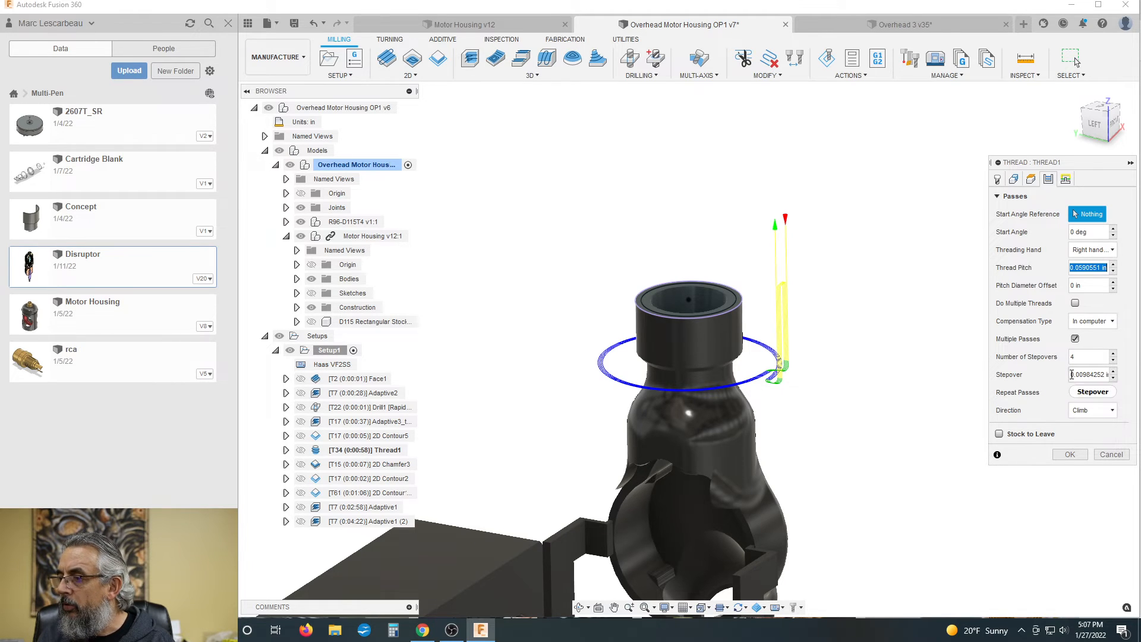
click(1088, 375)
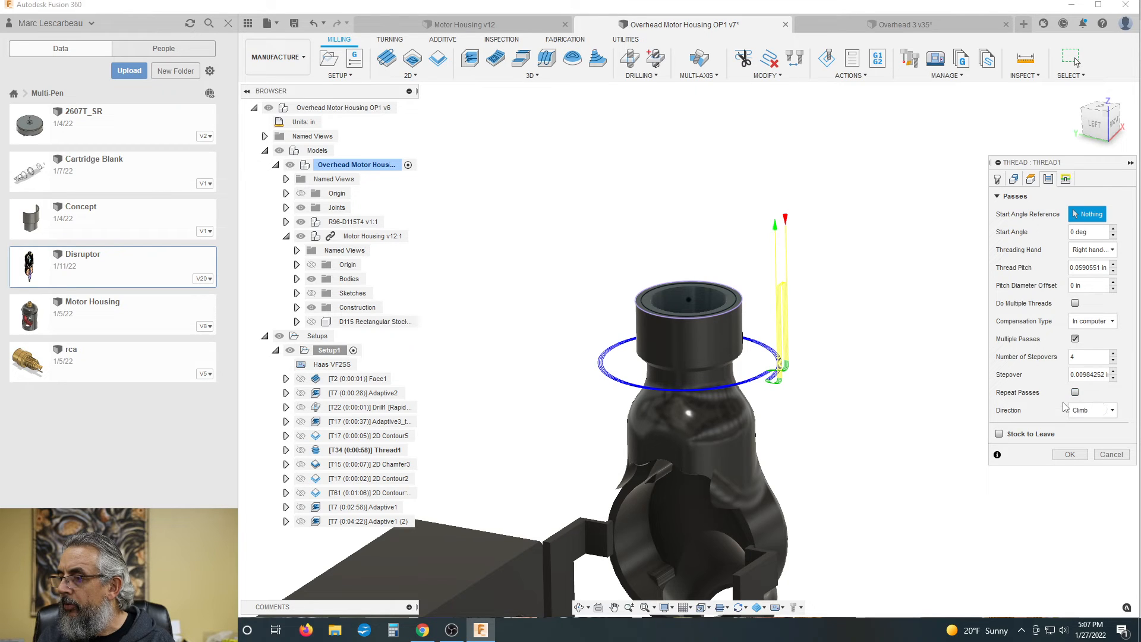
click(1065, 178)
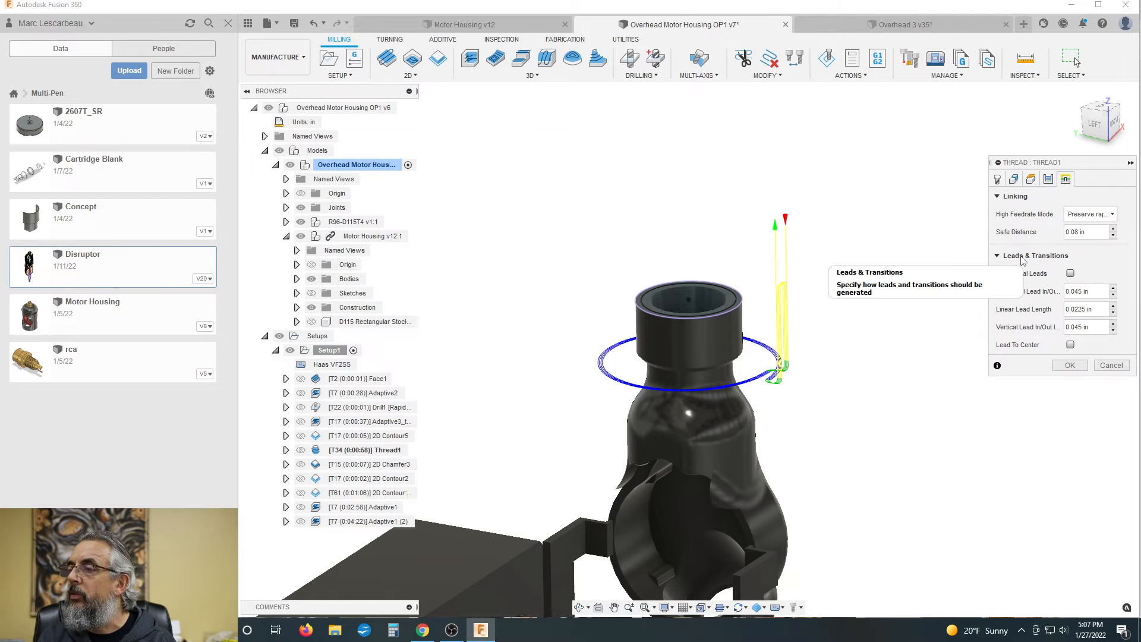
scroll(605, 253, down, 1)
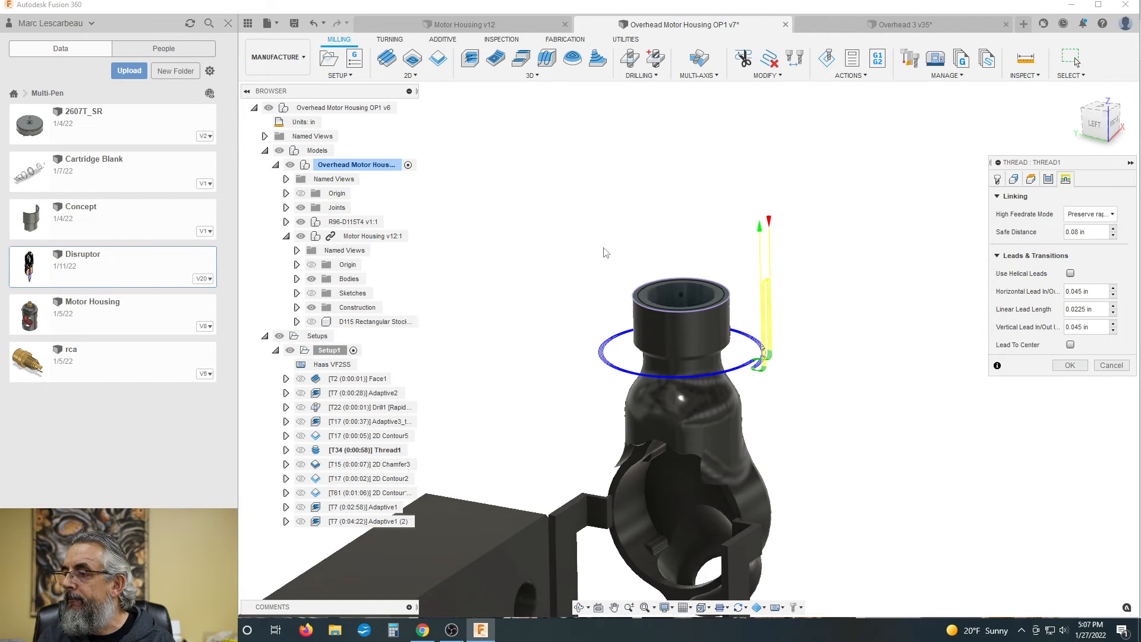
click(1068, 365)
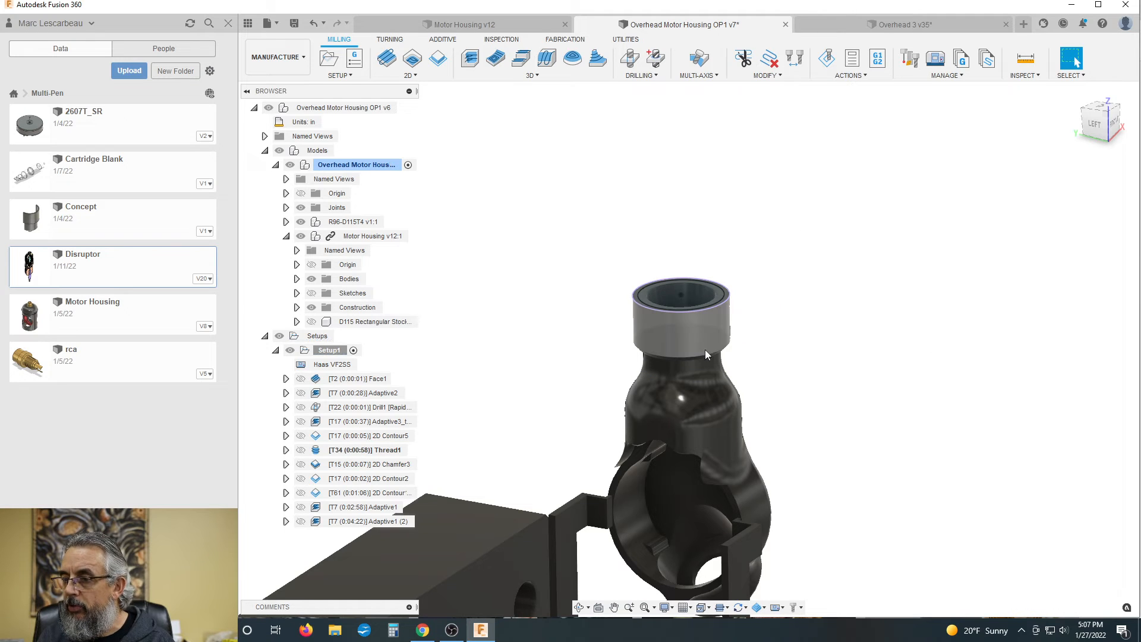
Check the diameter of the circular outer edge on top of the motor housing's neck and inspect the neck up close
scroll(707, 320, up, 5)
click(711, 255)
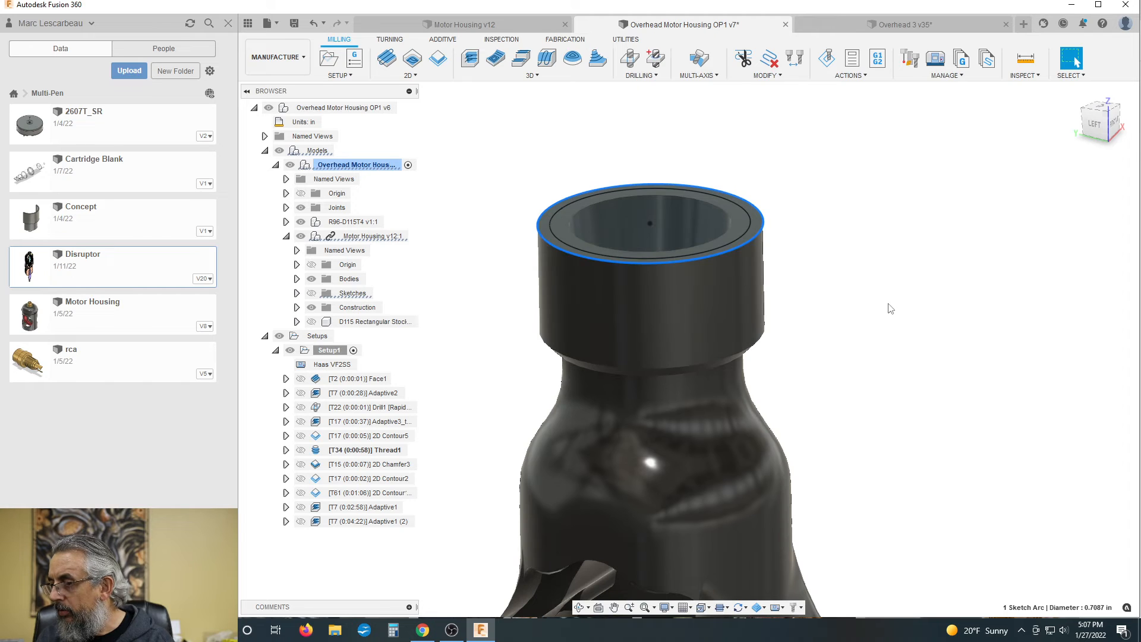
scroll(851, 284, down, 2)
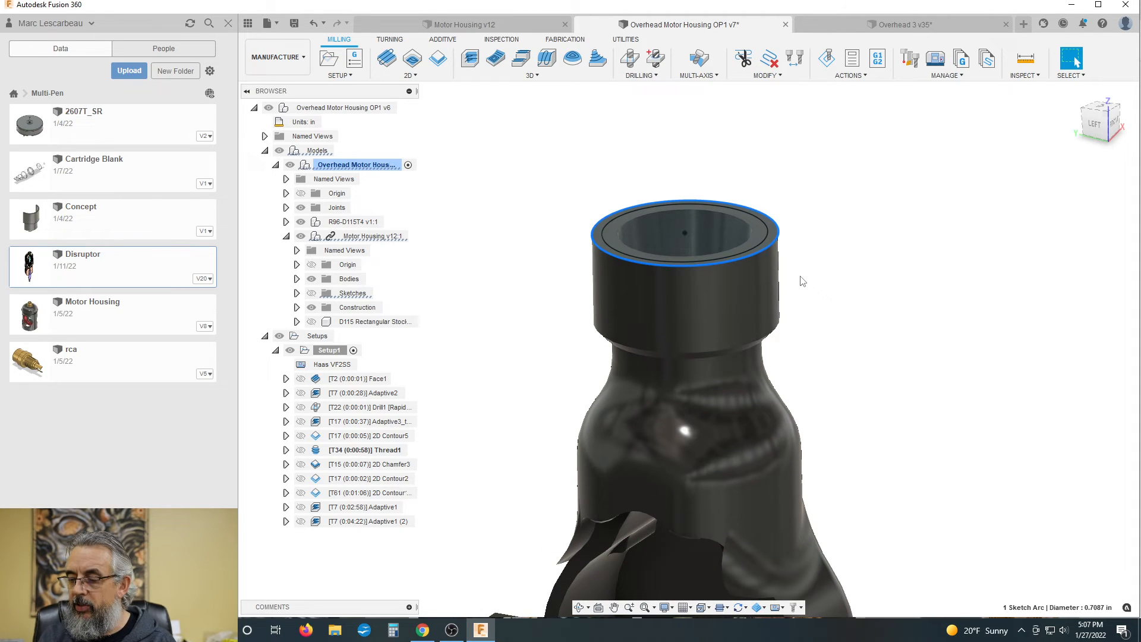
key(XF86Calculator)
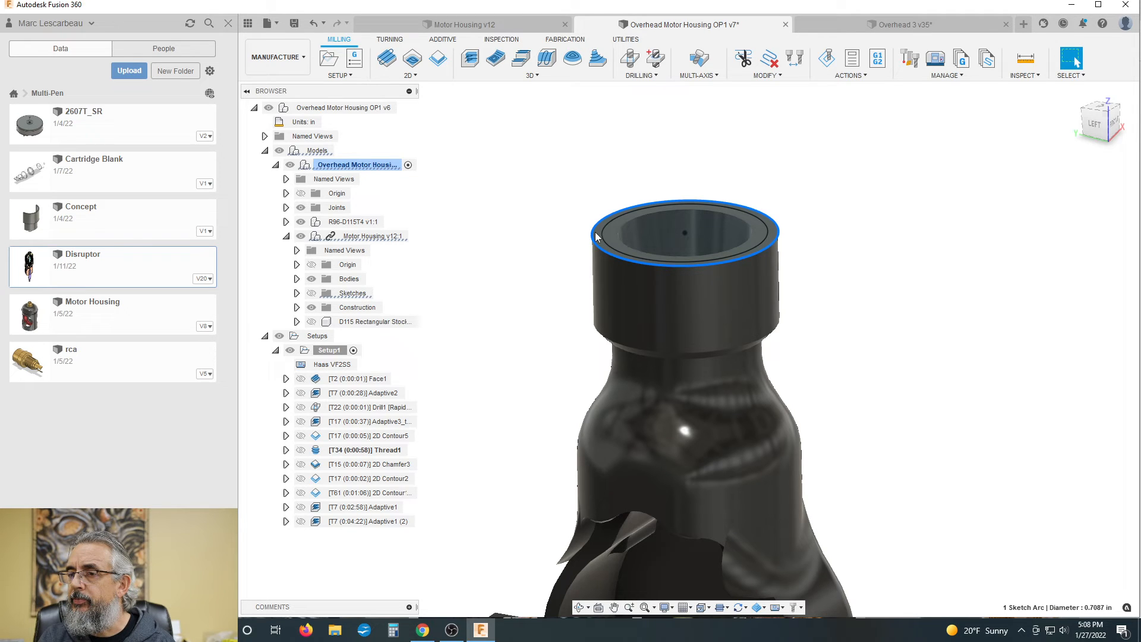
scroll(595, 236, down, 1)
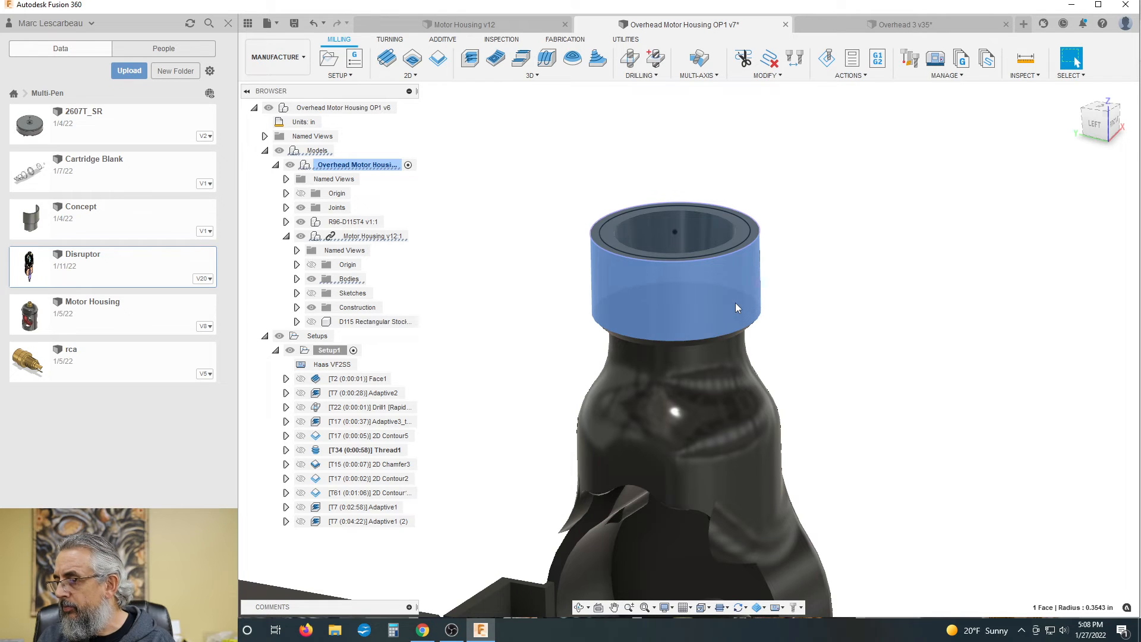
click(765, 331)
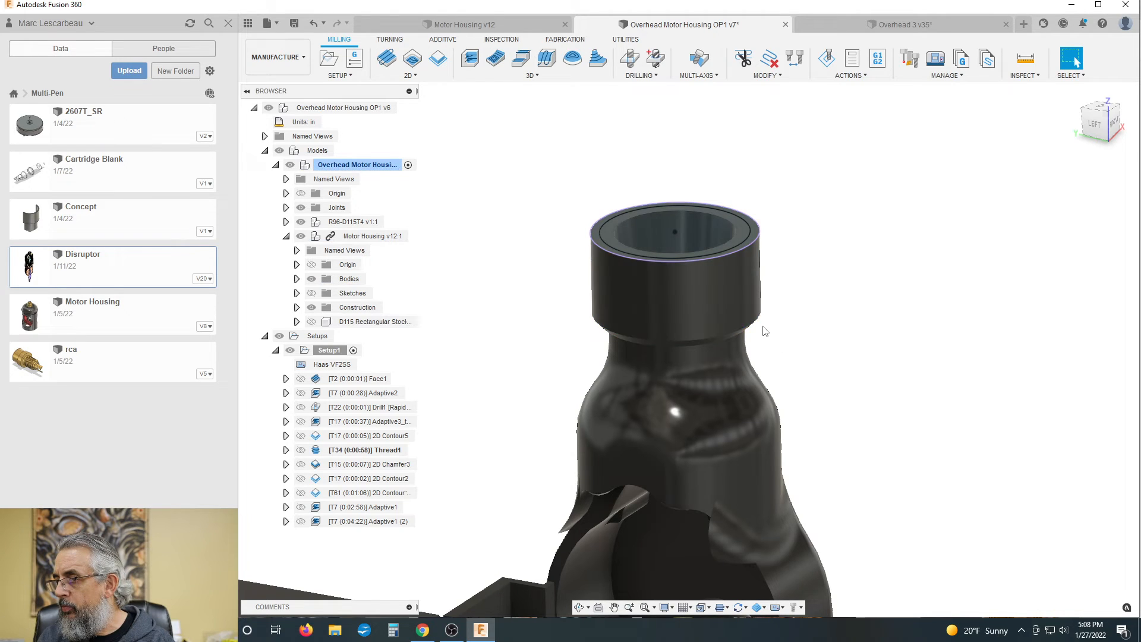
click(736, 253)
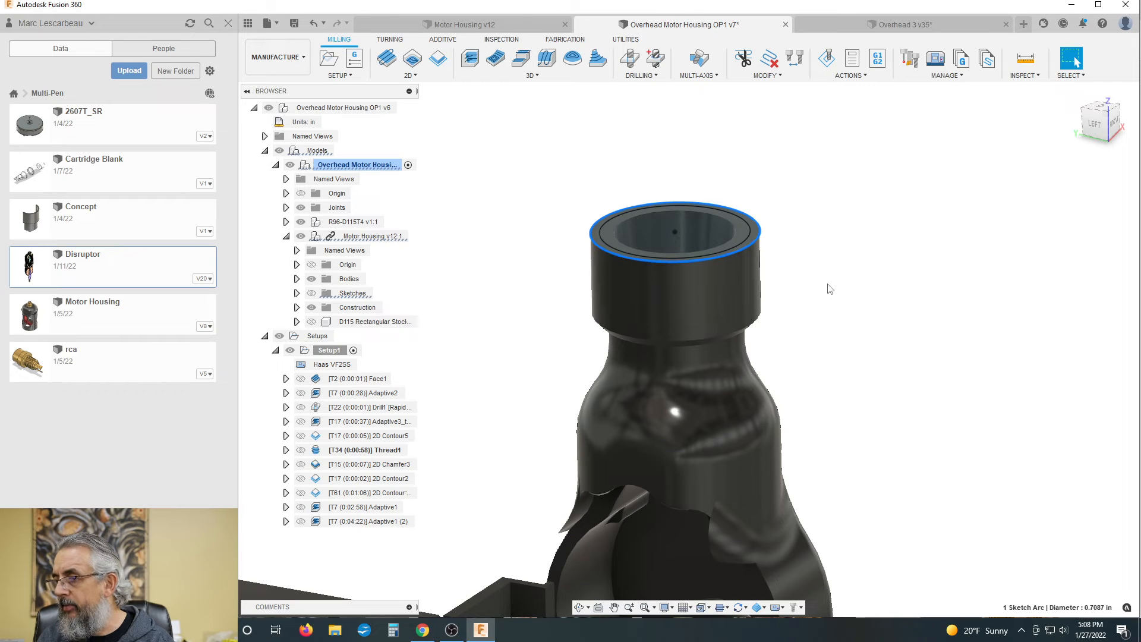
scroll(850, 278, down, 1)
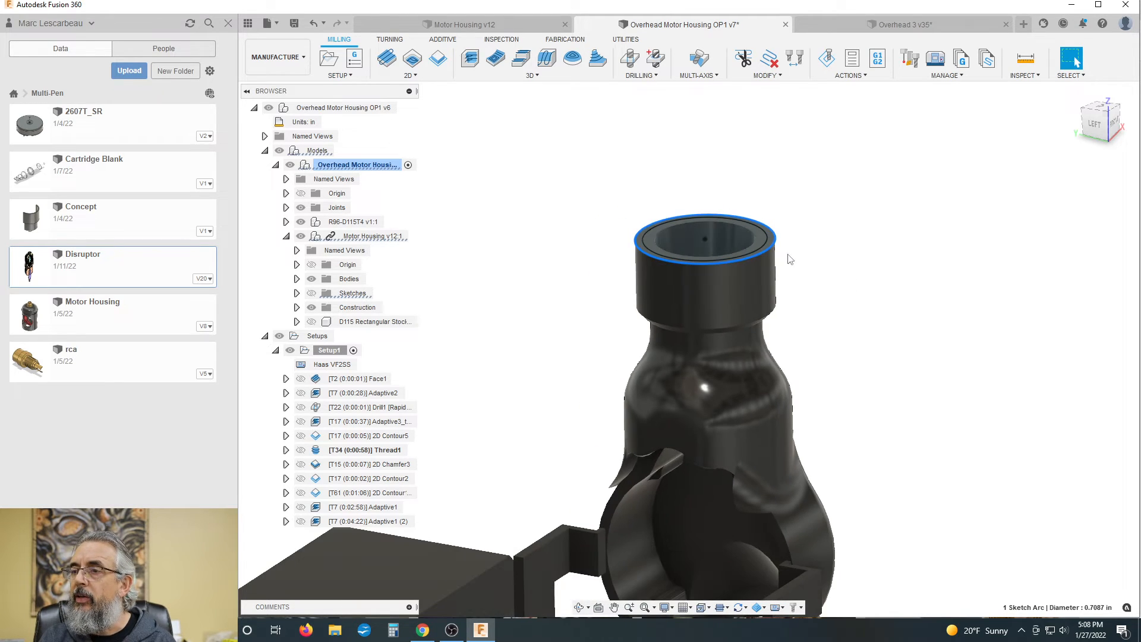
scroll(660, 225, down, 1)
scroll(667, 225, up, 1)
scroll(672, 224, down, 1)
scroll(618, 220, down, 1)
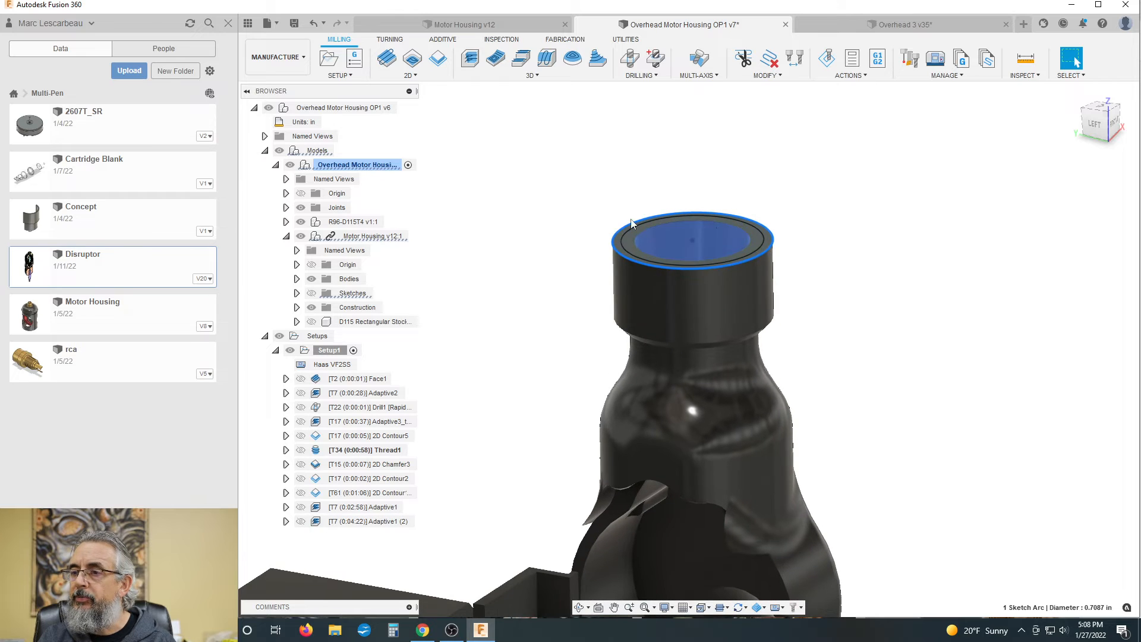
scroll(553, 215, up, 1)
scroll(687, 217, up, 1)
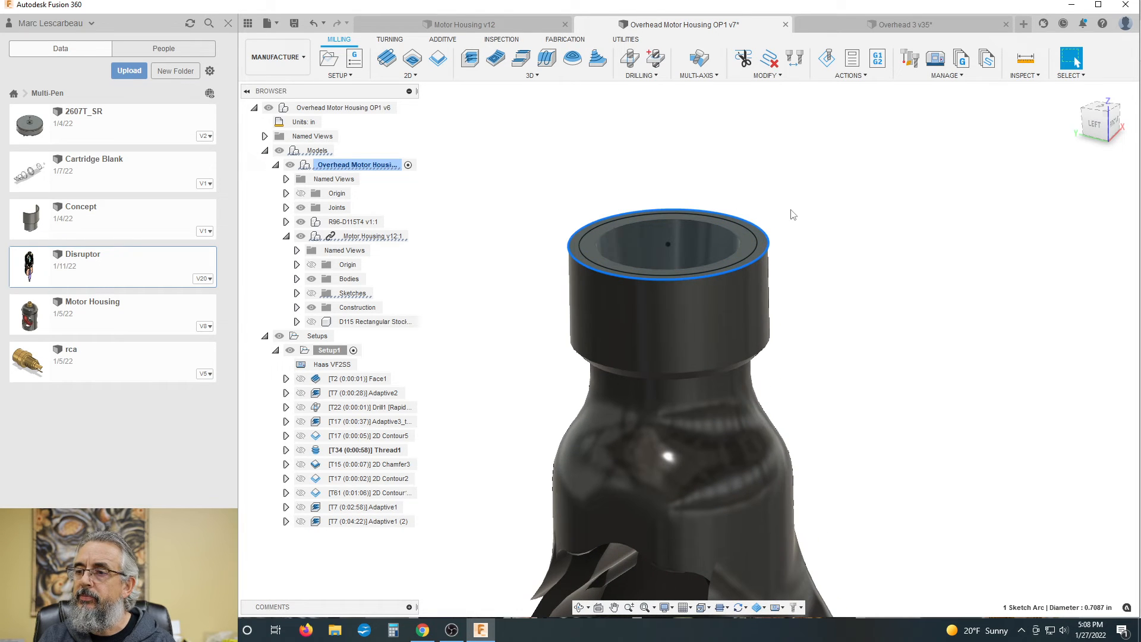
click(792, 214)
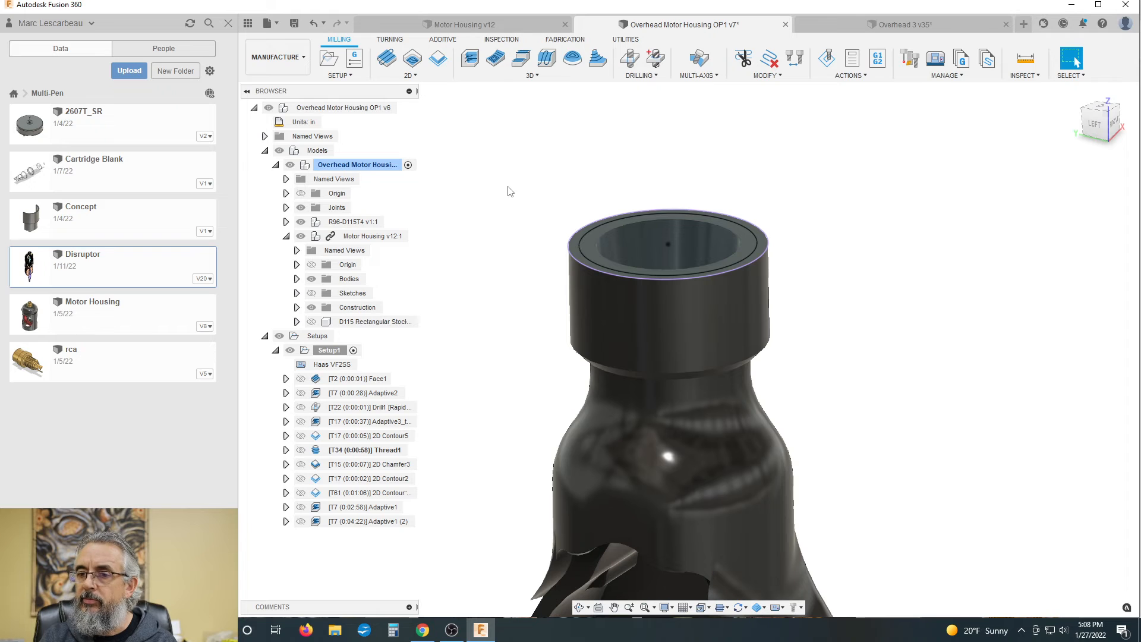
Reopen Thread1 for editing and review its geometry order options and multiple-pass settings
click(317, 451)
double_click(317, 451)
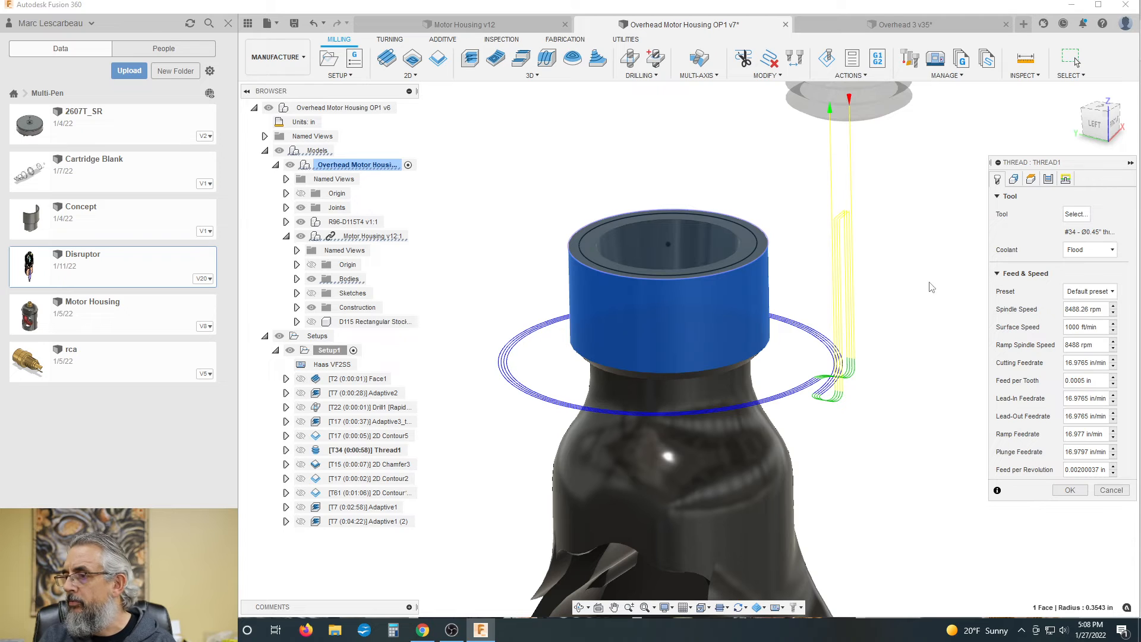
click(1014, 179)
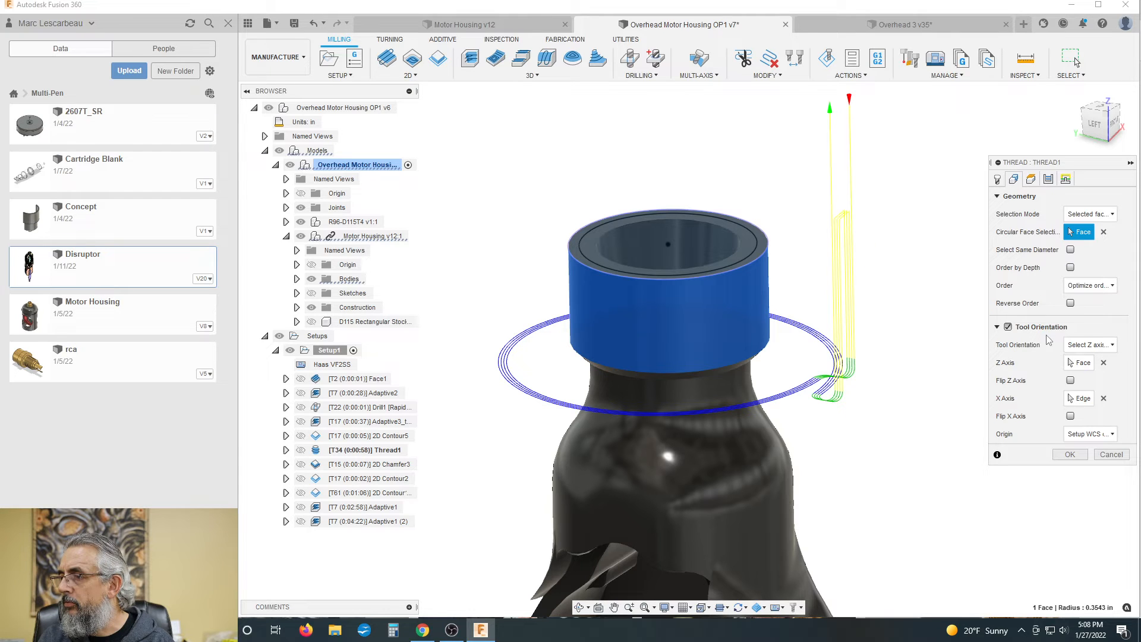
click(1090, 287)
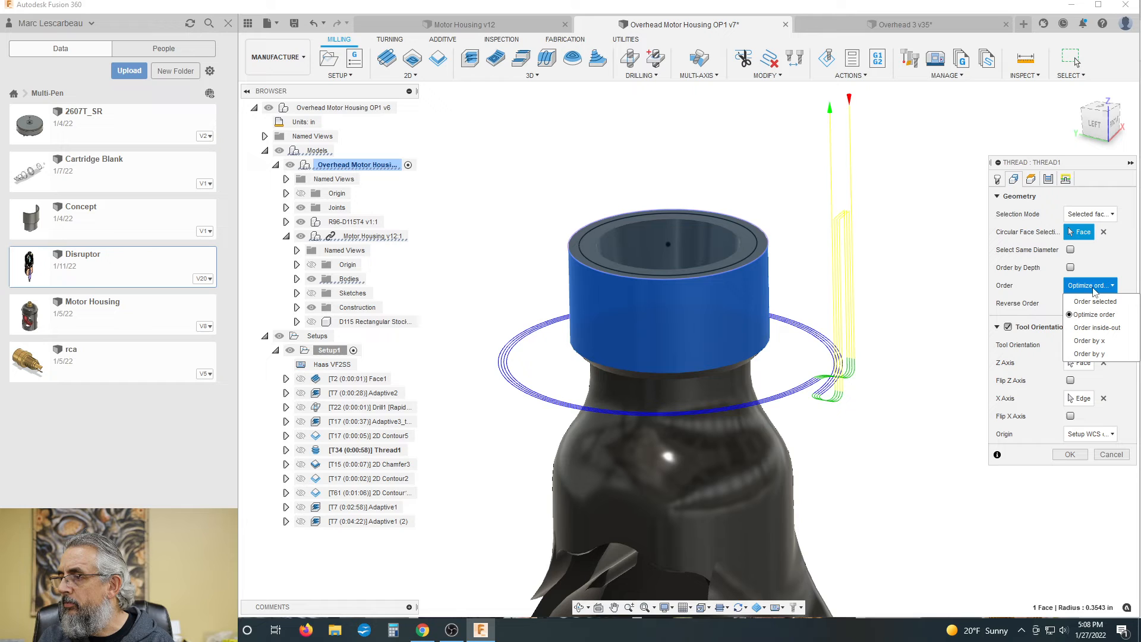
click(1093, 314)
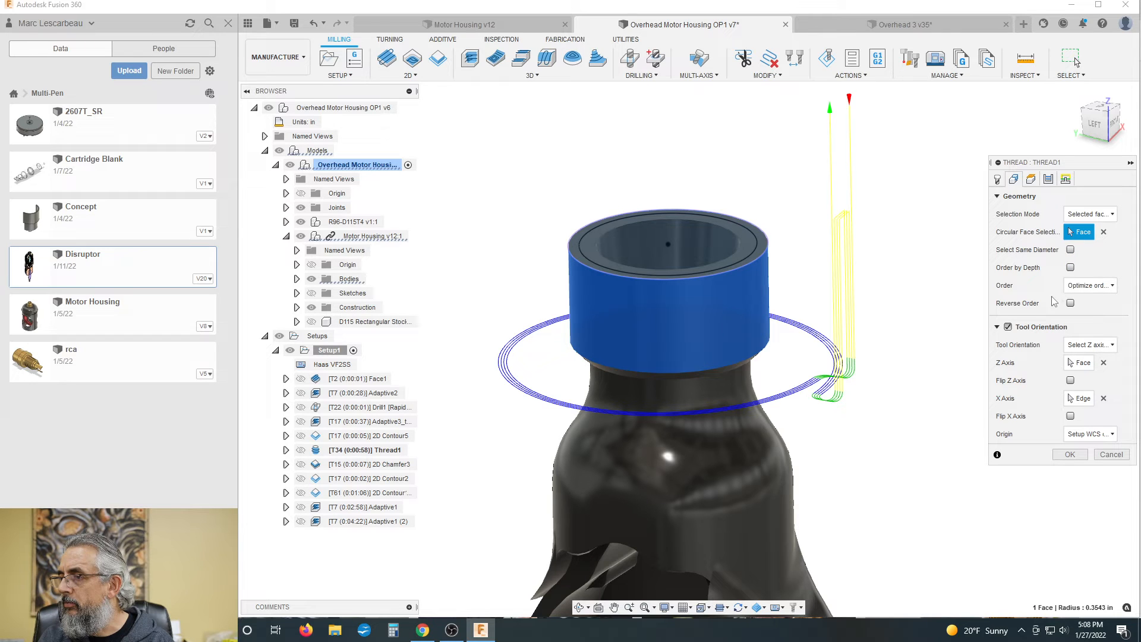
click(1048, 179)
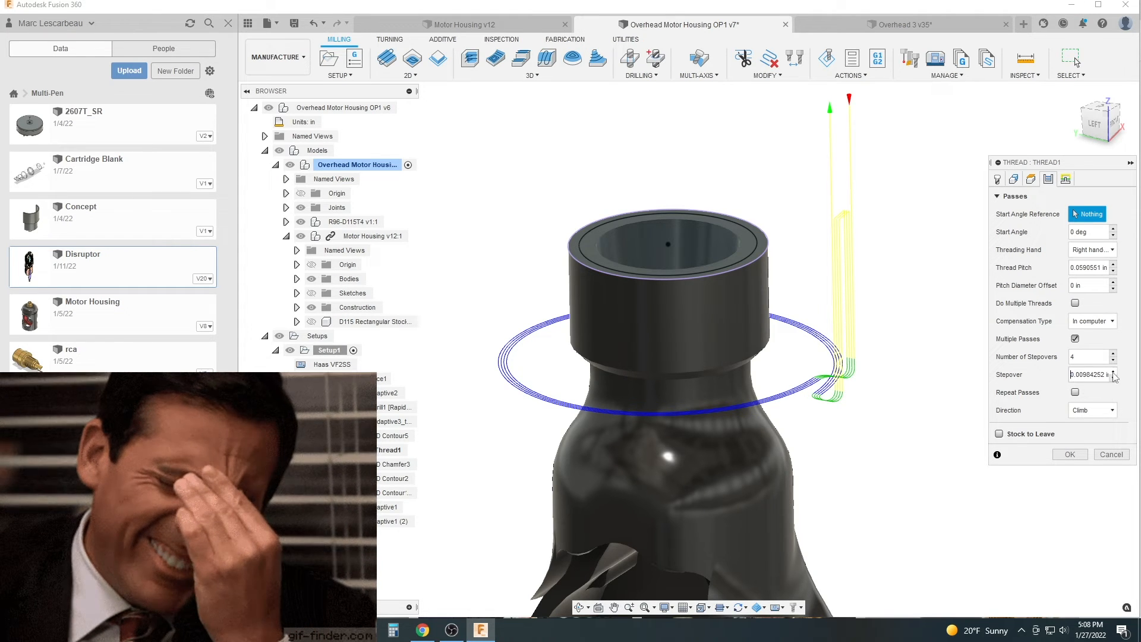
Try giving Thread1 a negative stepover of -0.00984252 in
text(-)
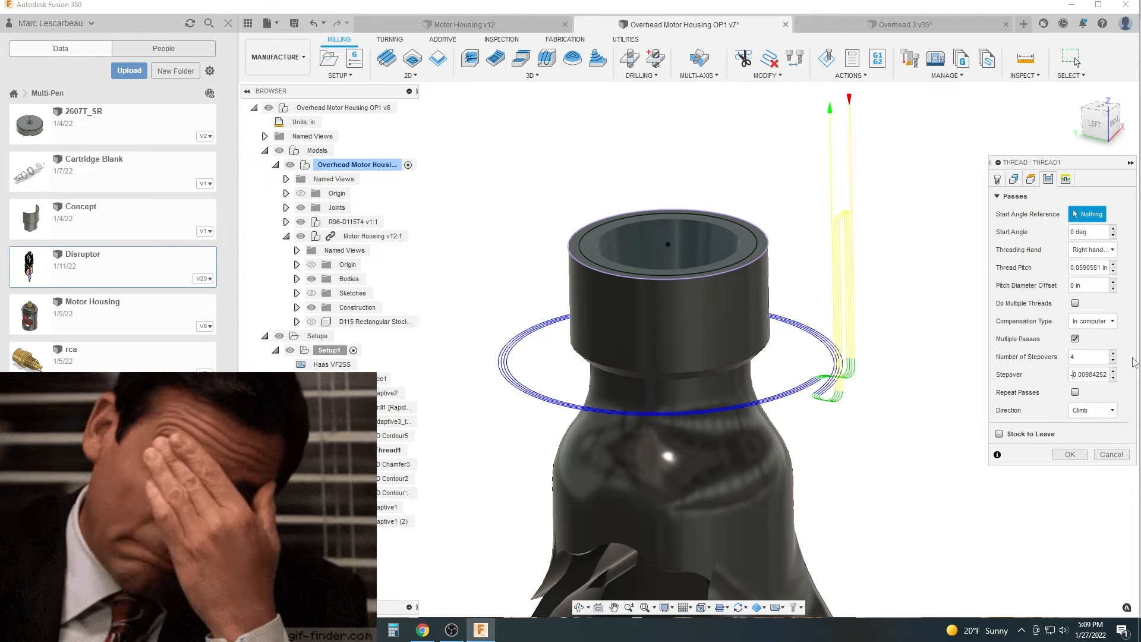
click(1066, 455)
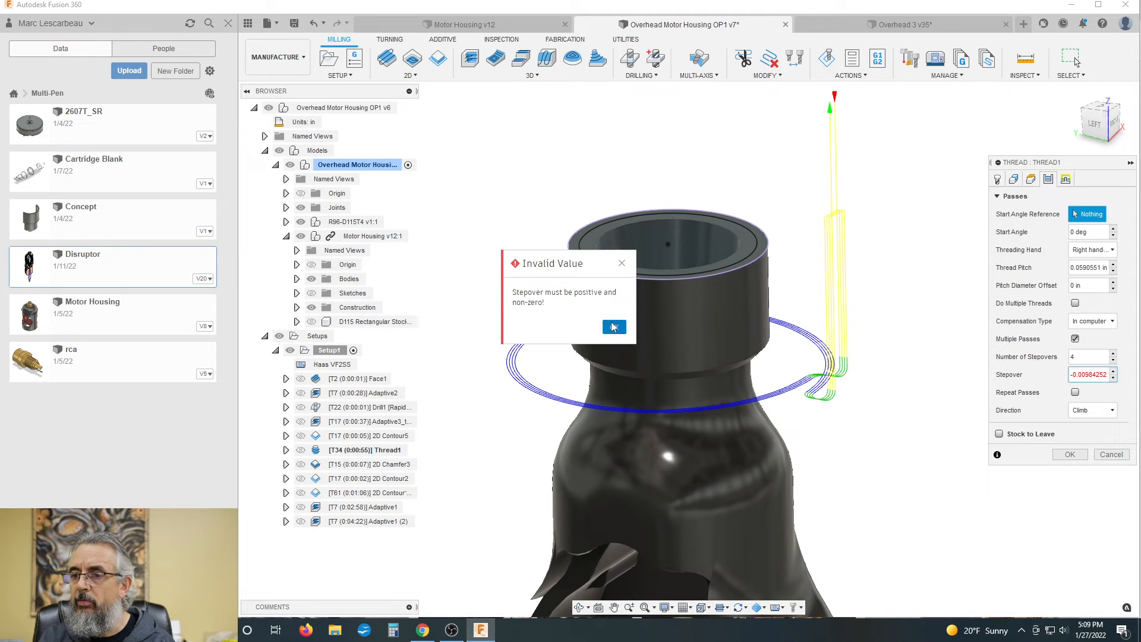
click(606, 327)
Set Thread1's stepover to .25 mm
click(1083, 376)
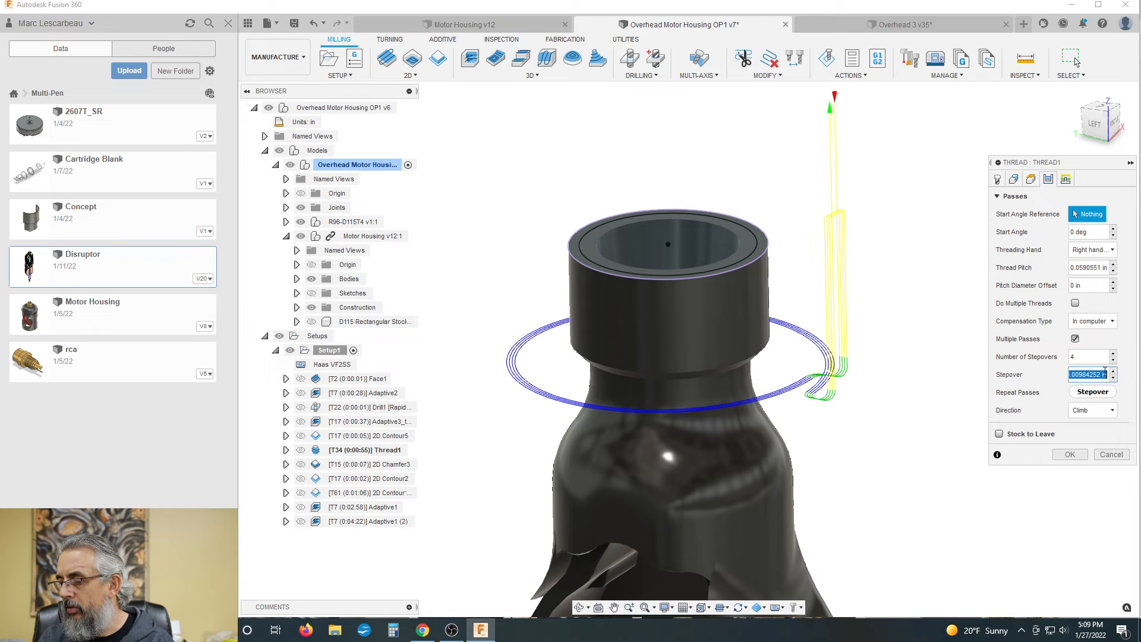
text(.25)
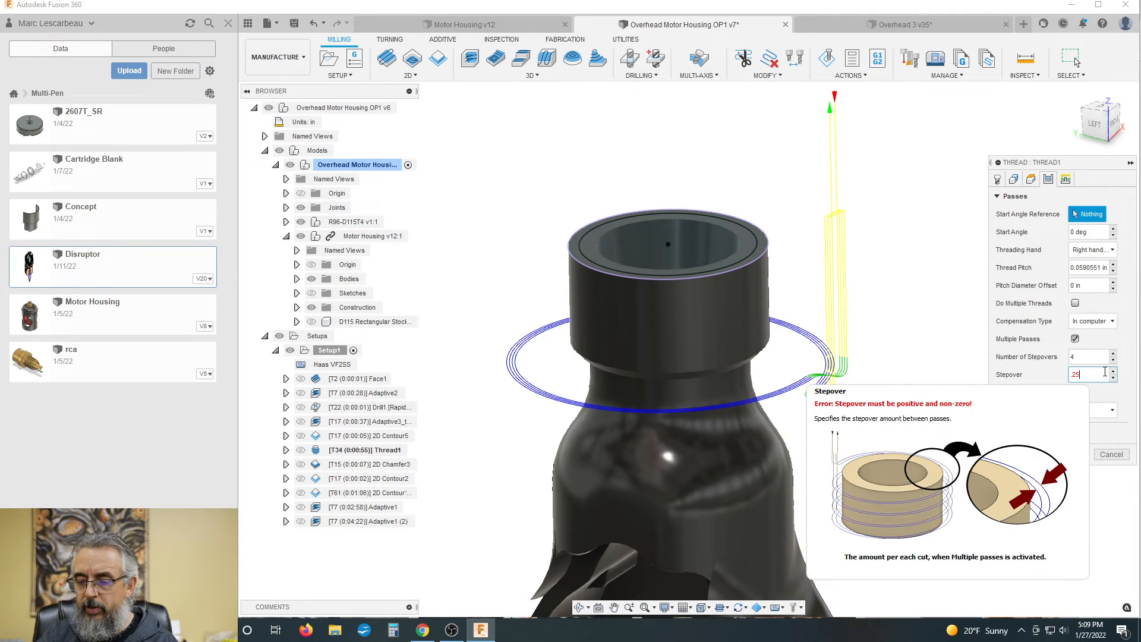
text(mm)
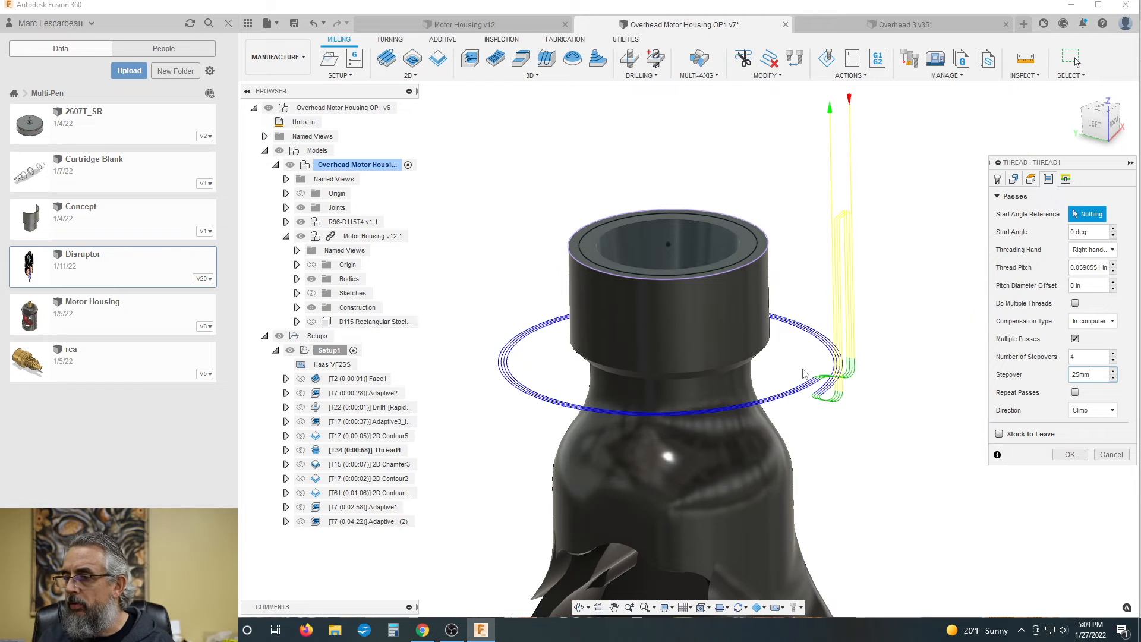
Simulate the Thread1 toolpath with the stock hidden and the playback speed reduced
shift+middle_drag(812, 363, 814, 340)
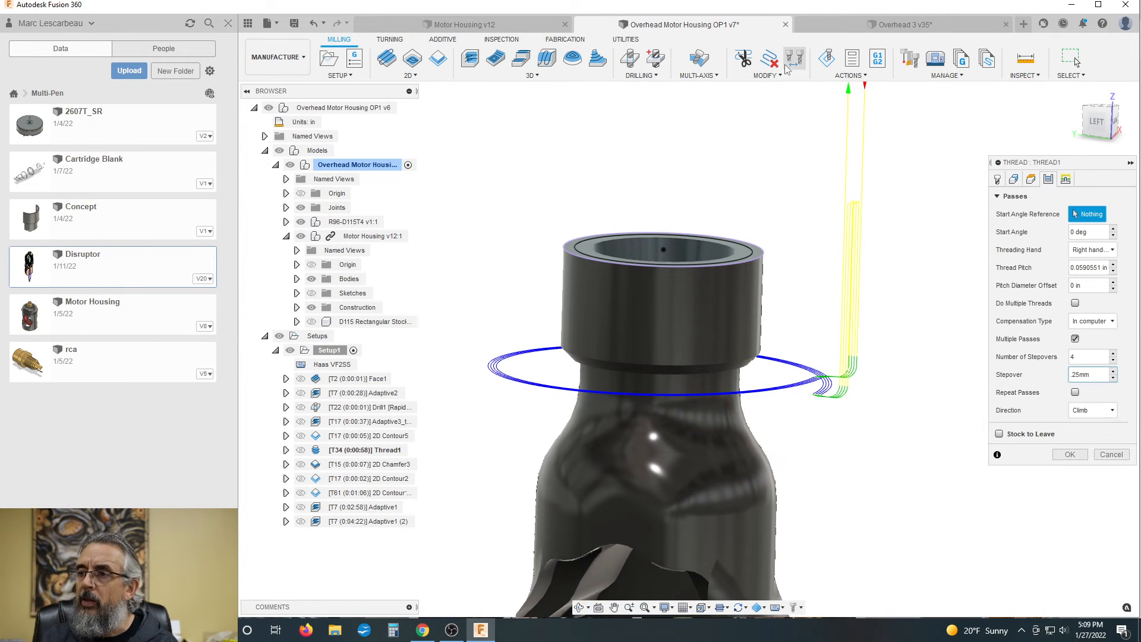
click(831, 61)
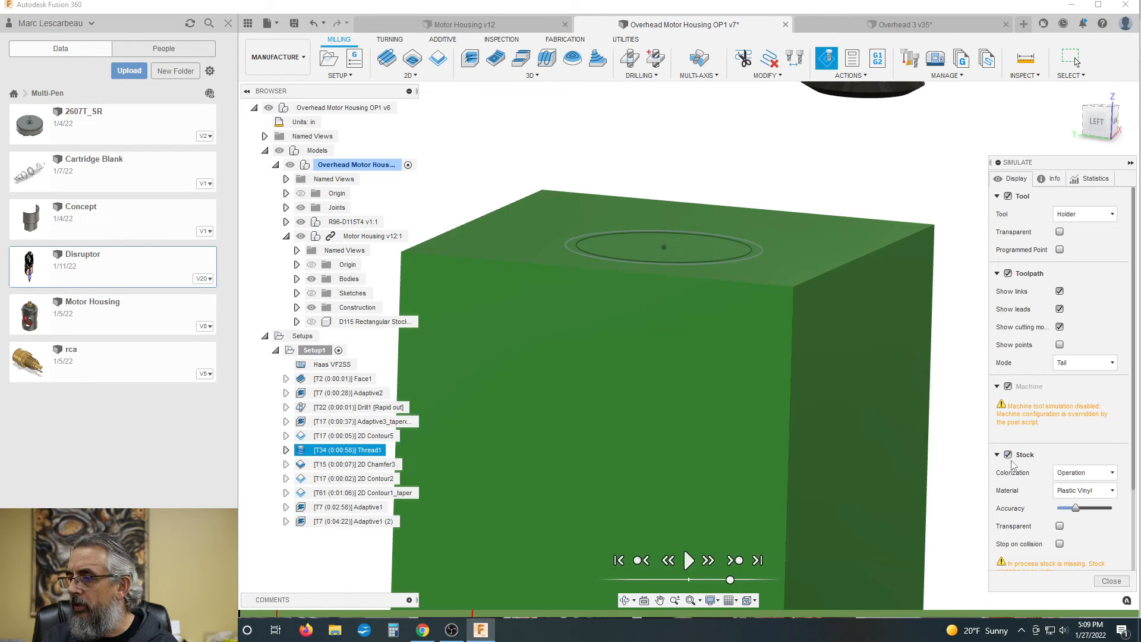
click(1007, 454)
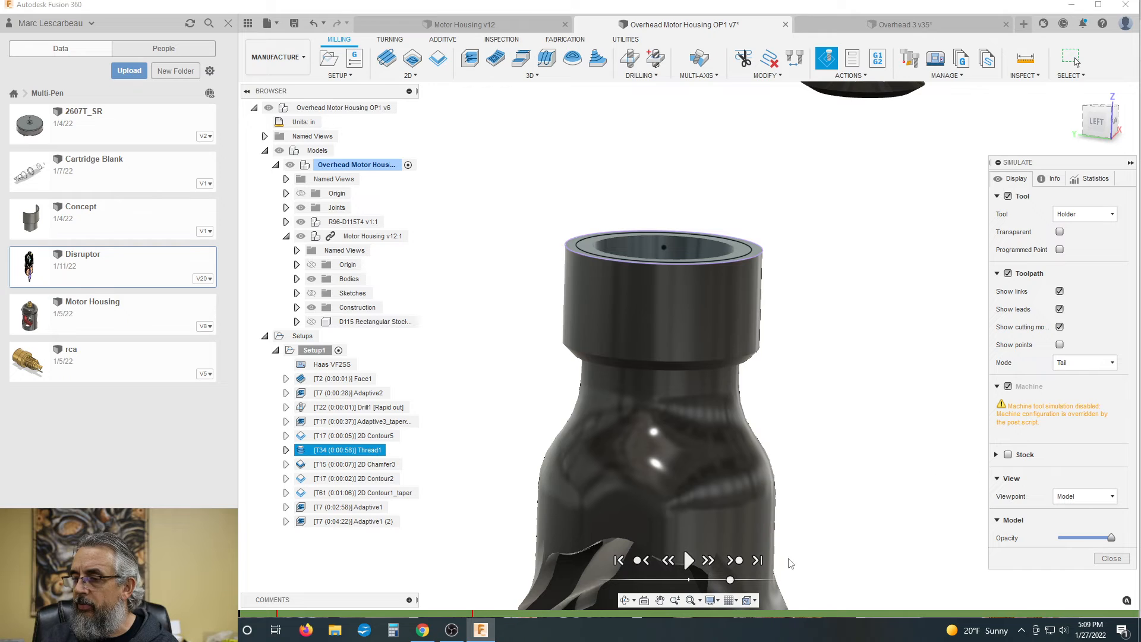
click(701, 580)
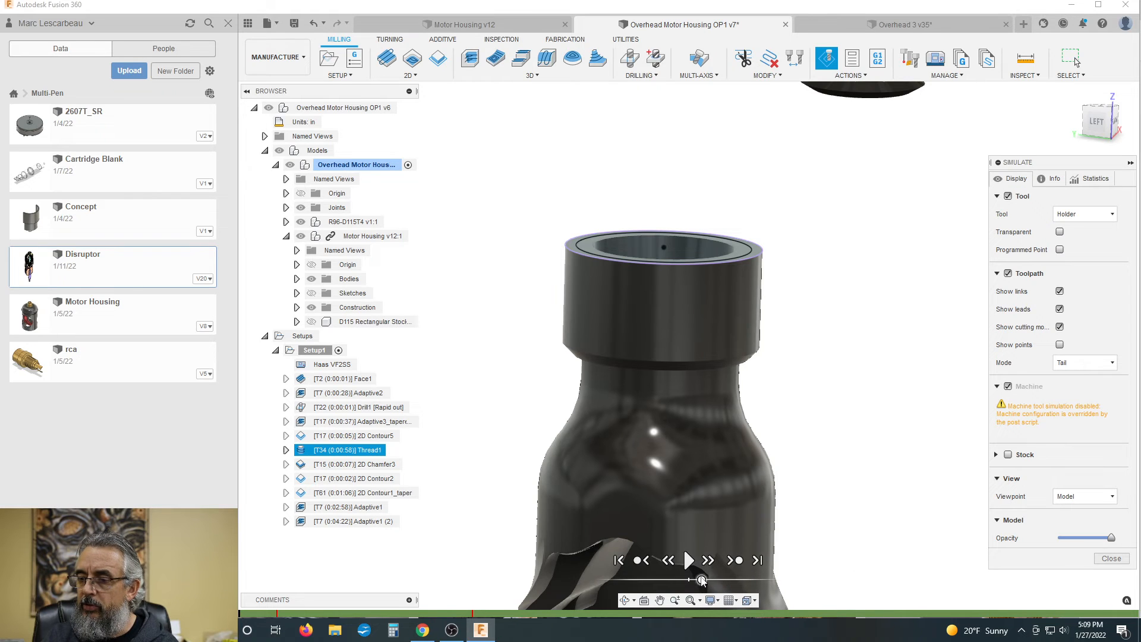
click(688, 560)
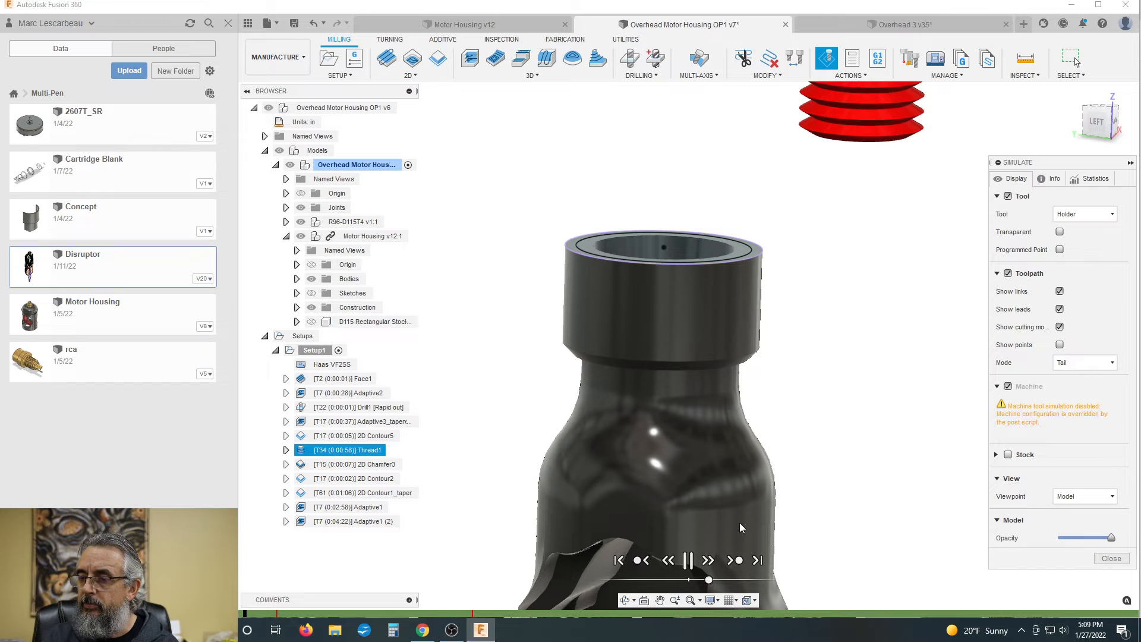
Examine the thread mill's path against the housing's neck in the left view, pausing the playback, and end the simulation
click(1096, 121)
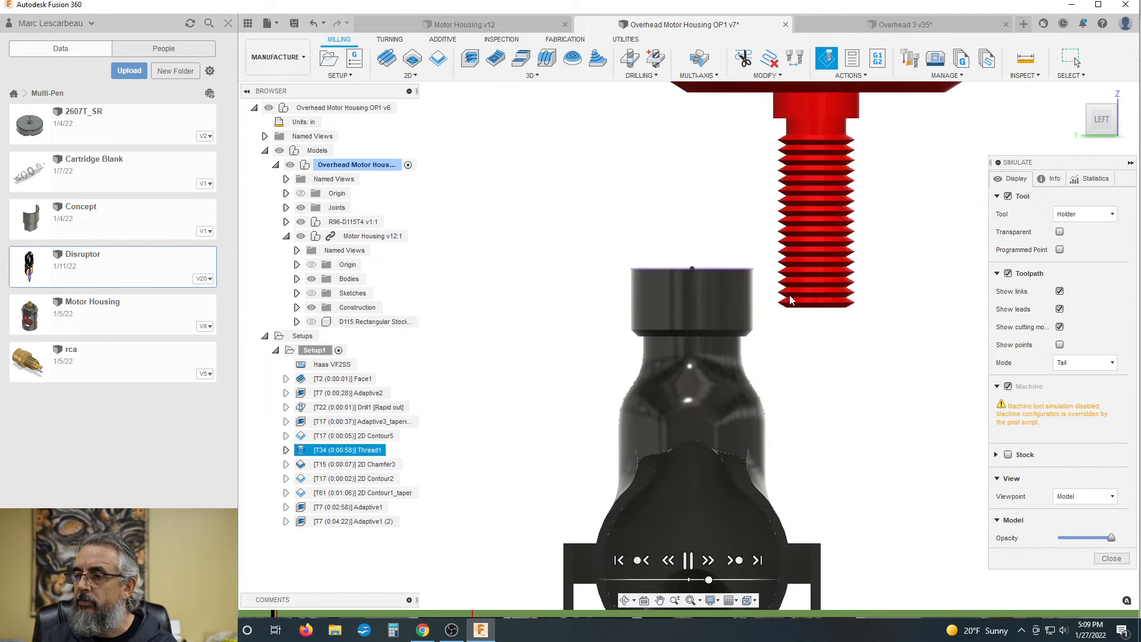
scroll(790, 300, up, 2)
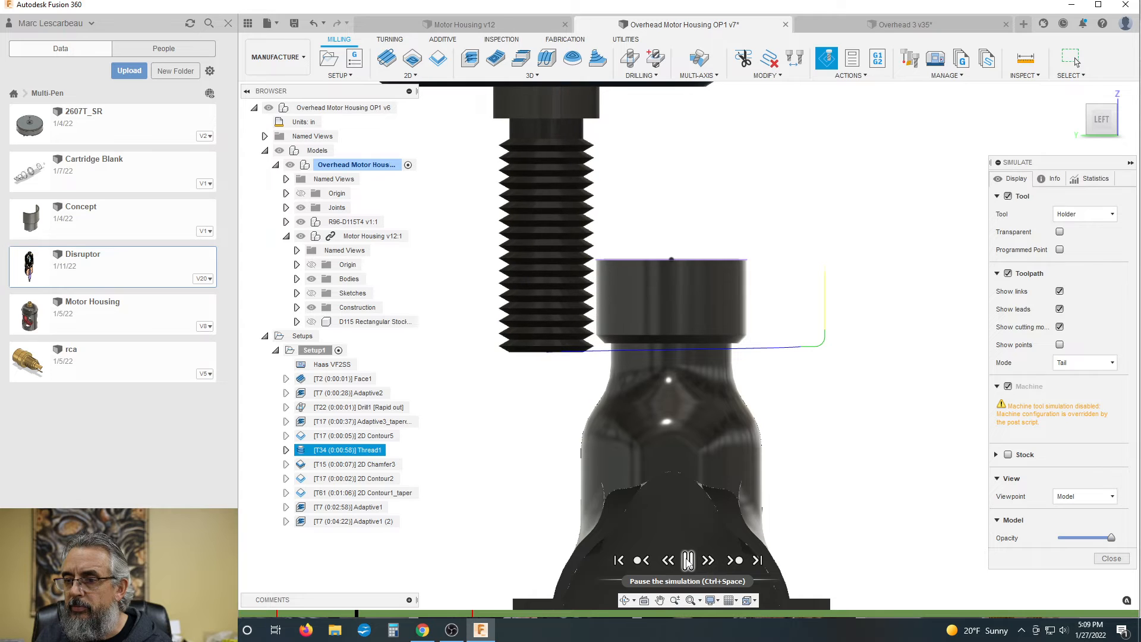
click(687, 560)
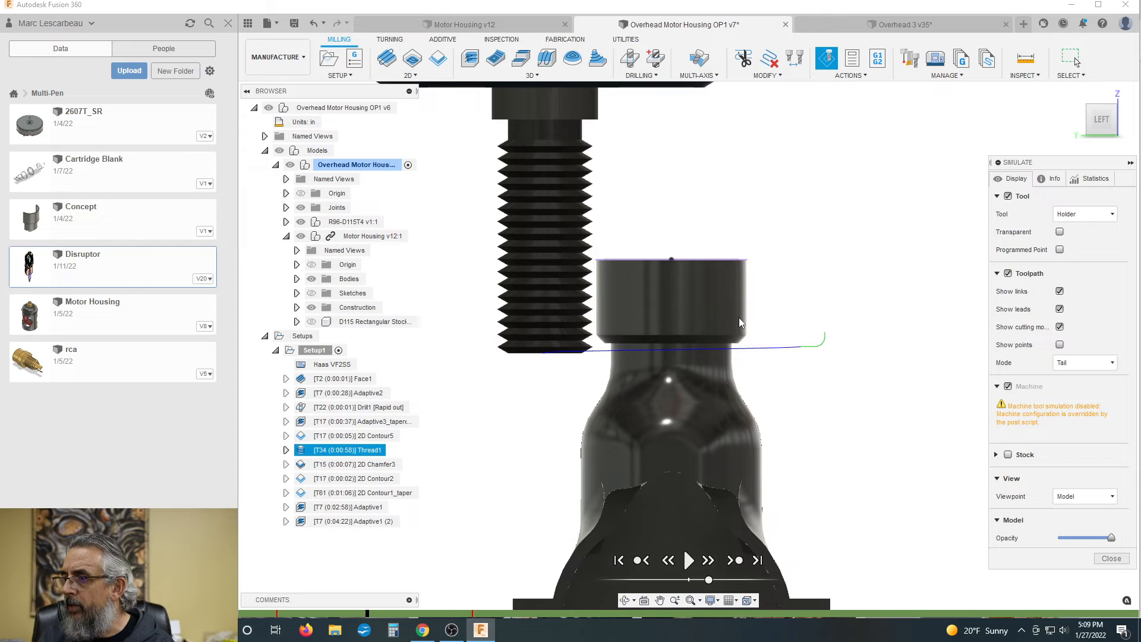
click(1111, 559)
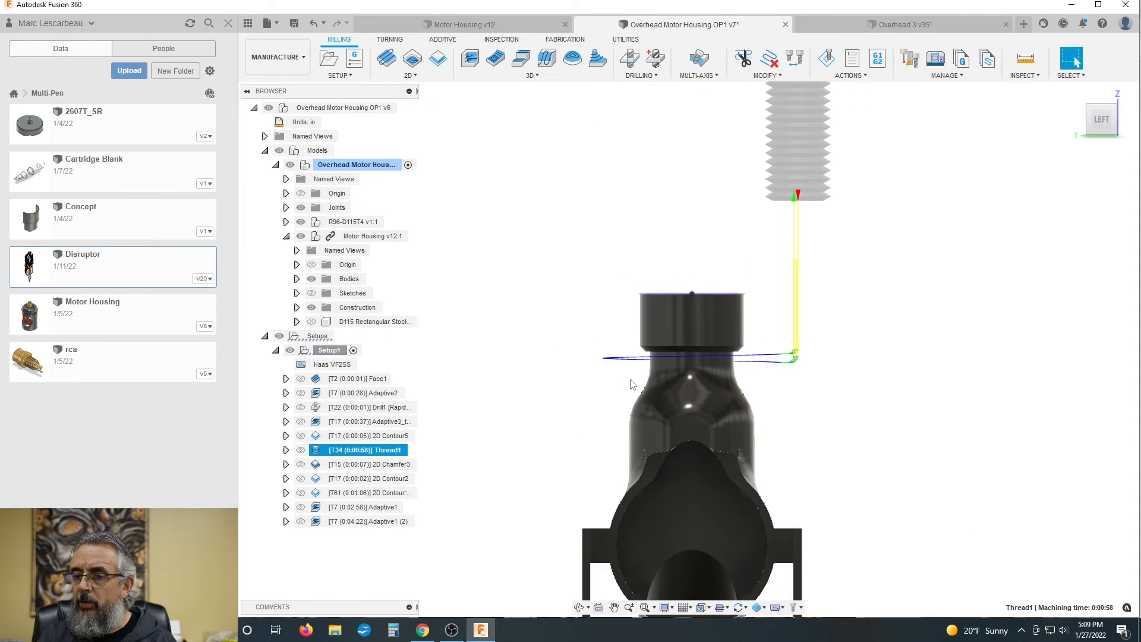
Reopen Thread1 for editing, review its linking and passes settings, and set the pitch diameter offset to 2 mm
click(481, 440)
click(315, 453)
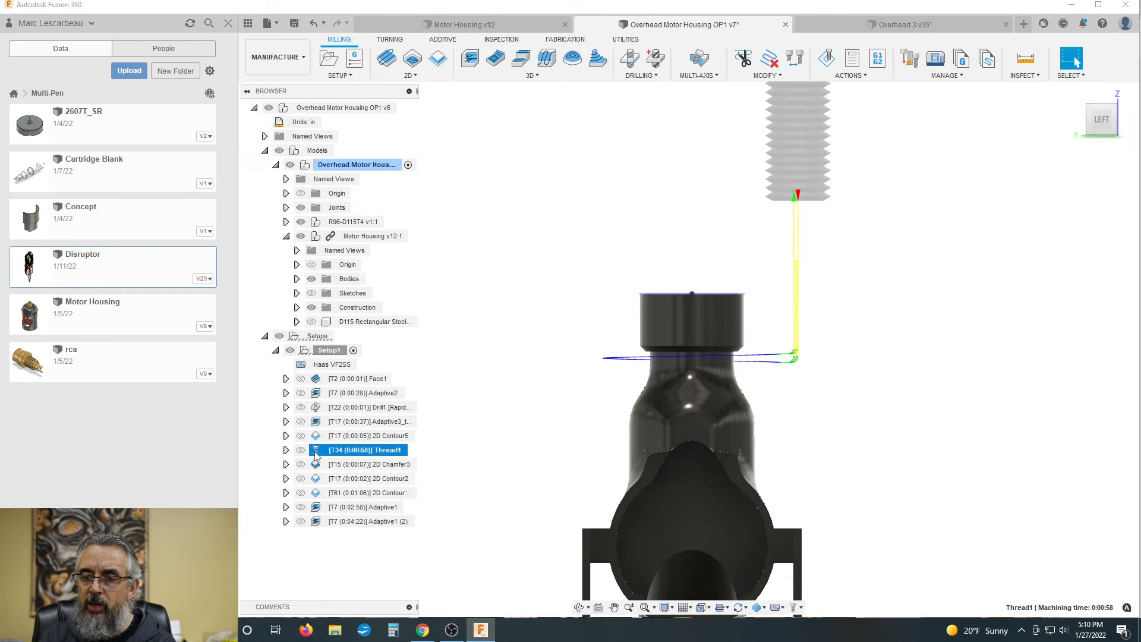
double_click(316, 453)
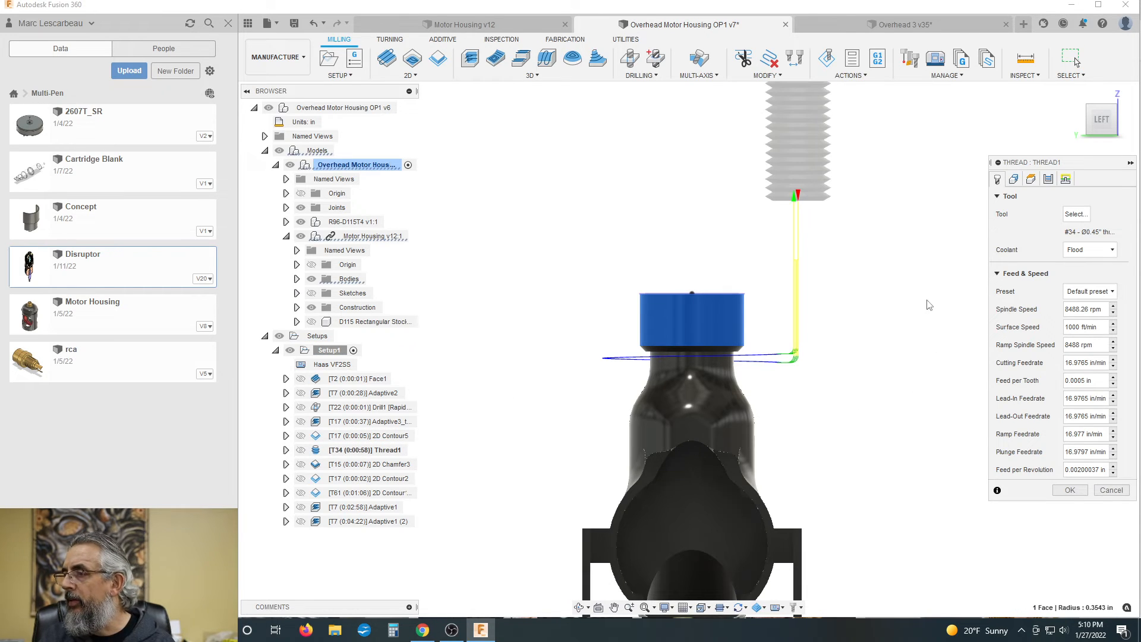
click(1065, 179)
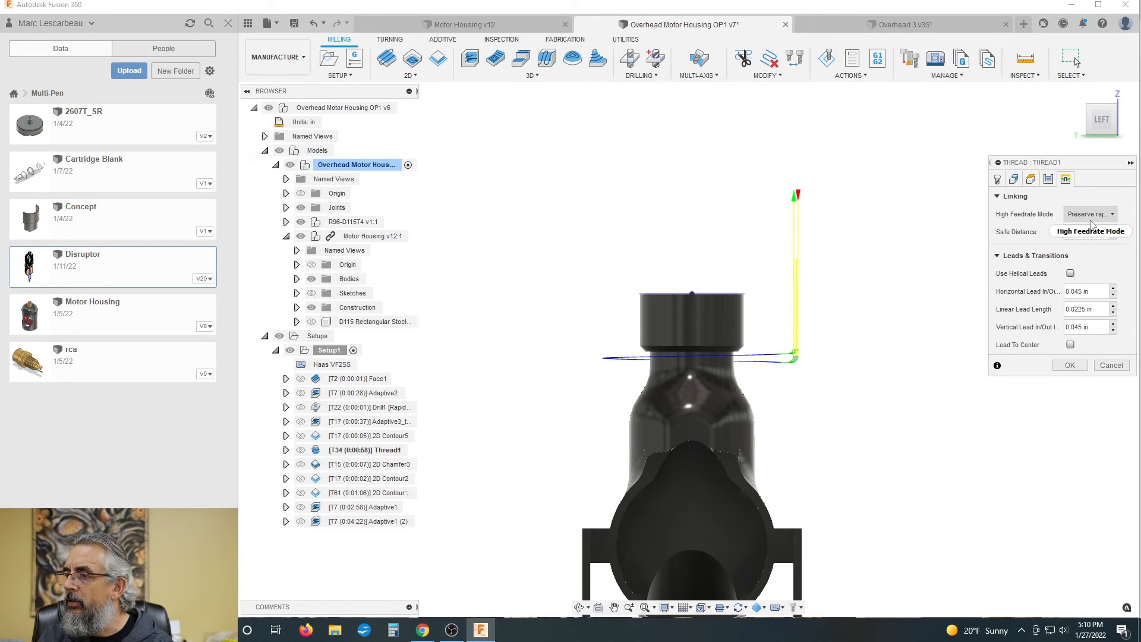
click(1047, 179)
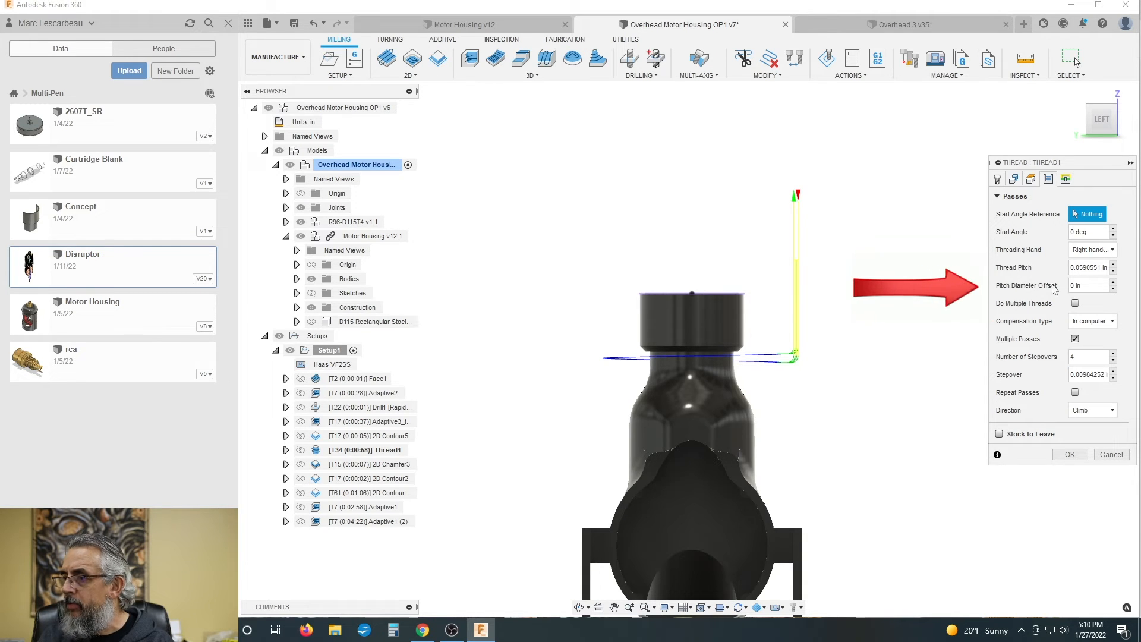
double_click(1072, 285)
triple_click(1072, 285)
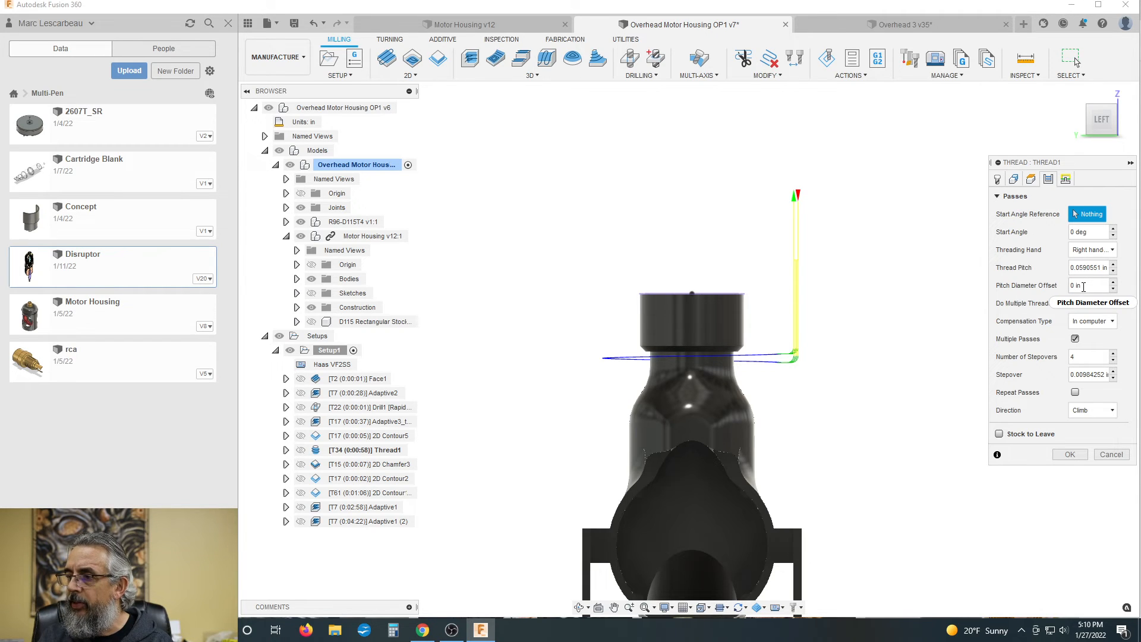
mouse_move(1083, 287)
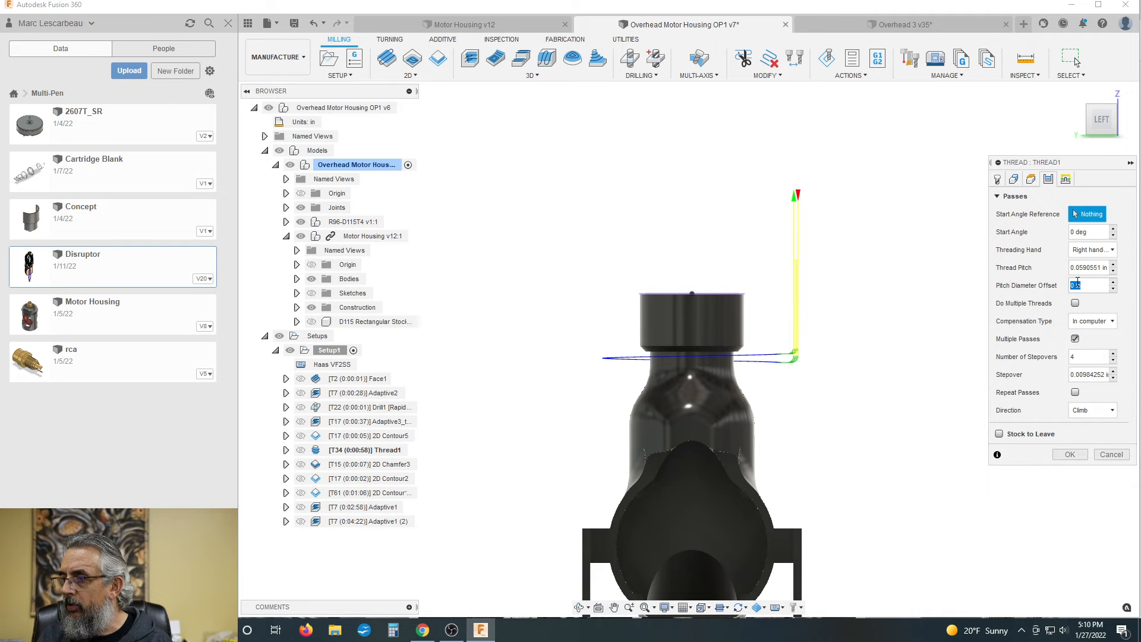
text(mm)
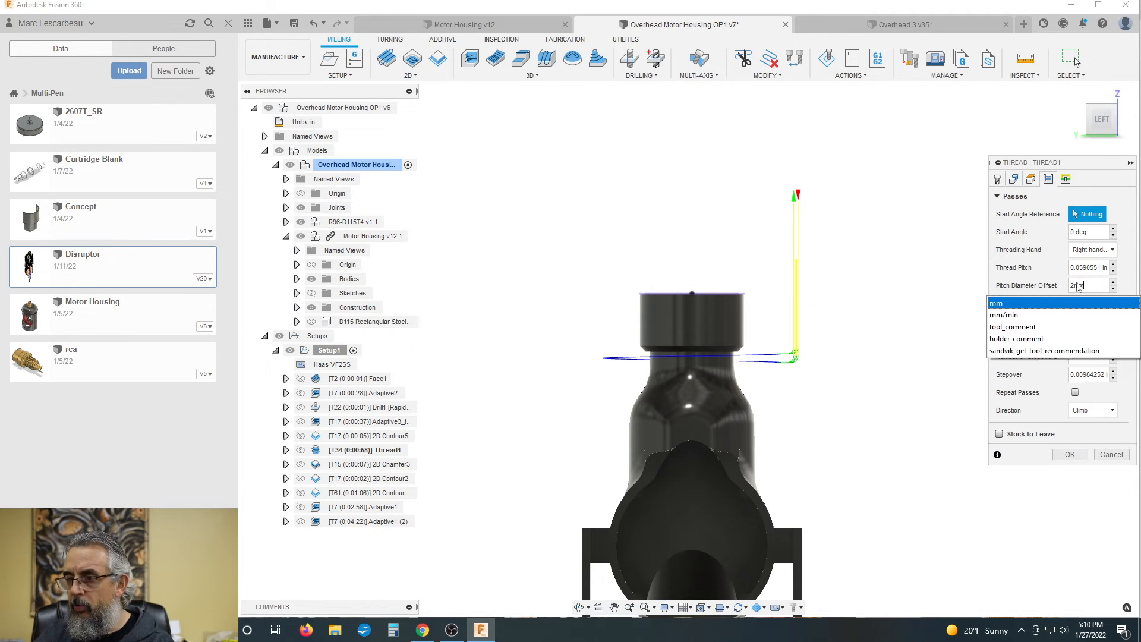
click(1069, 453)
click(549, 337)
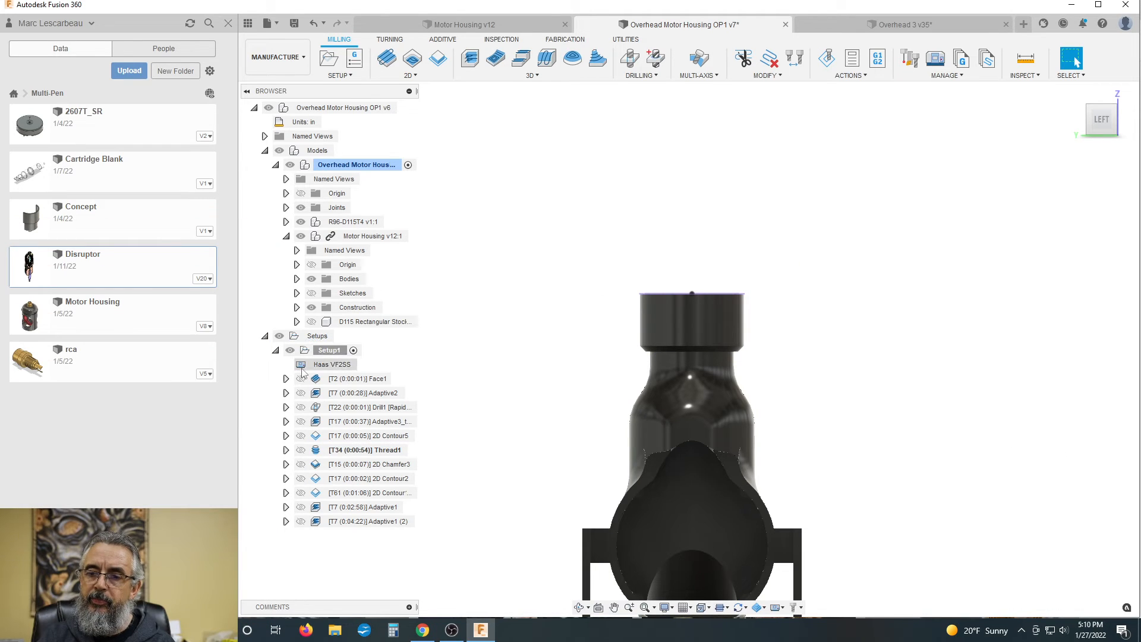
Simulate all of Setup1's operations with the stock shown and the playback speed increased
click(329, 350)
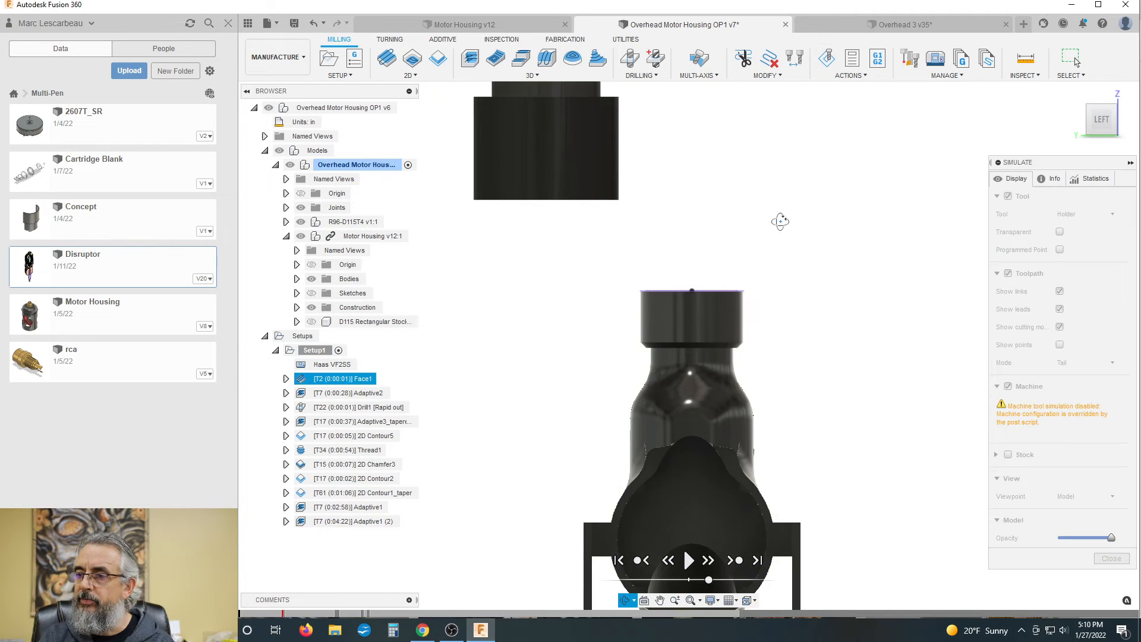
mouse_move(779, 222)
shift+middle_down()
mouse_move(756, 246)
mouse_move(771, 239)
shift+middle_up()
scroll(680, 244, down, 1)
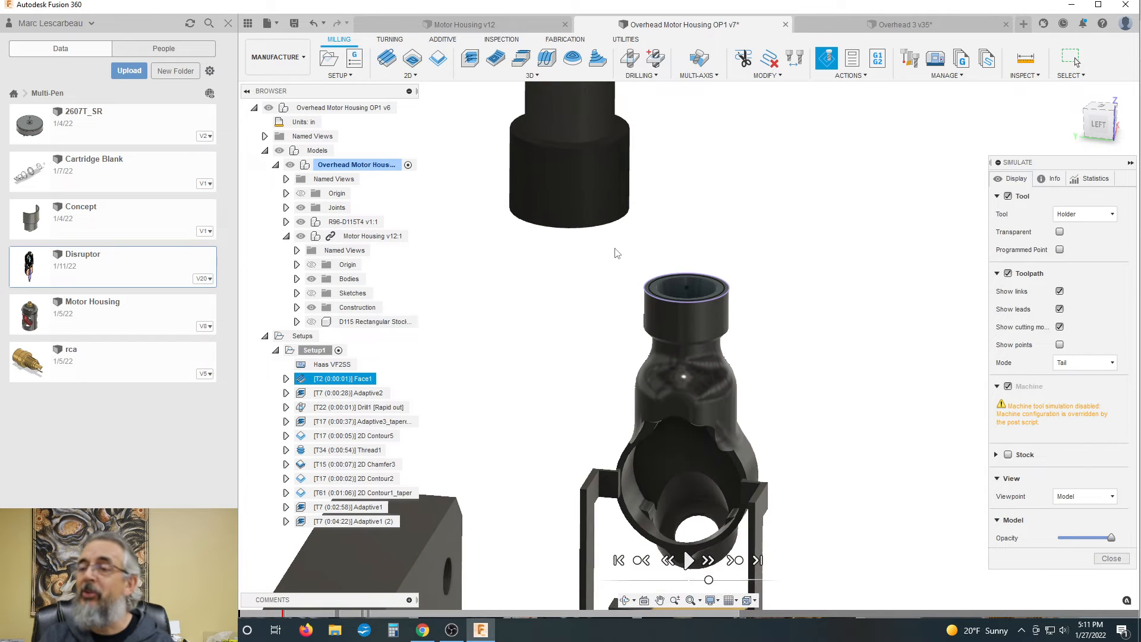
shift+middle_drag(707, 273, 600, 304)
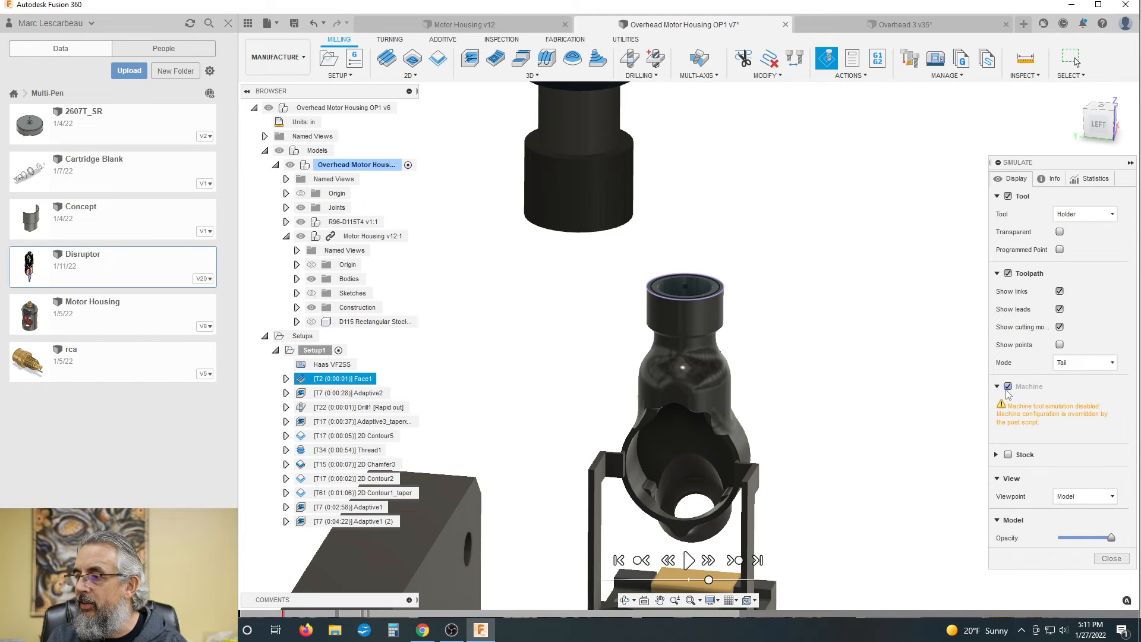
click(1008, 454)
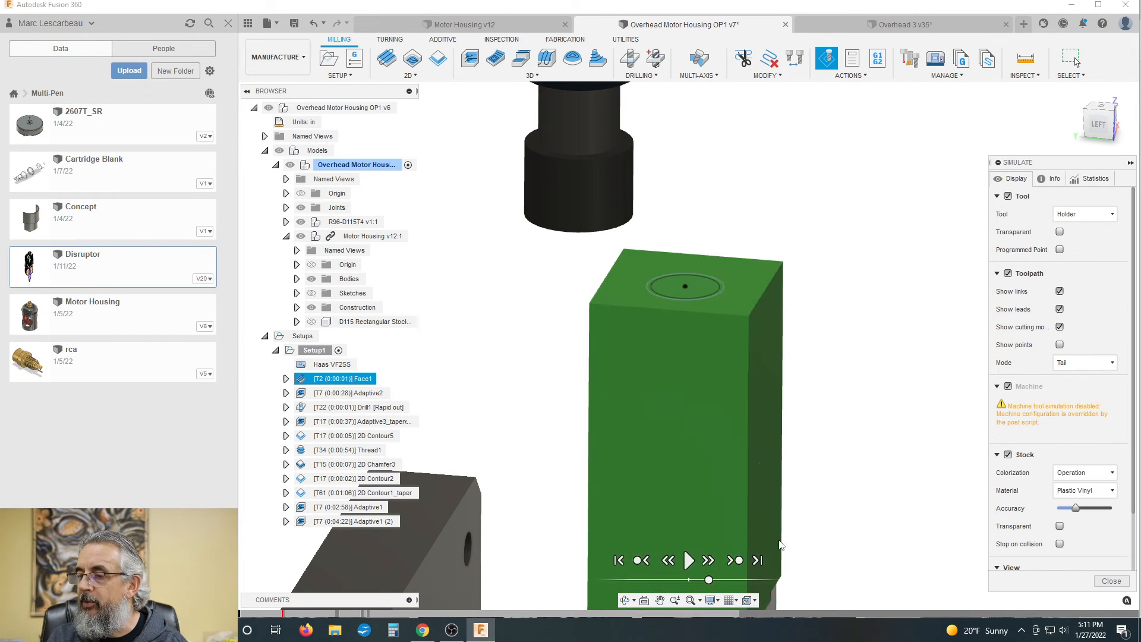
click(689, 564)
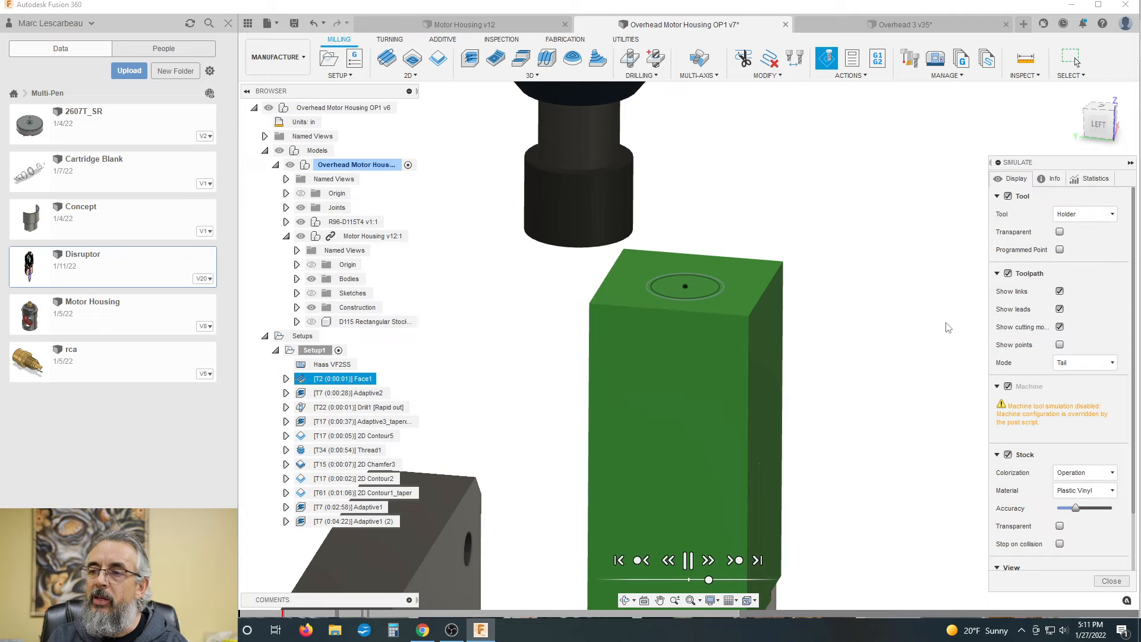
drag(708, 581, 736, 580)
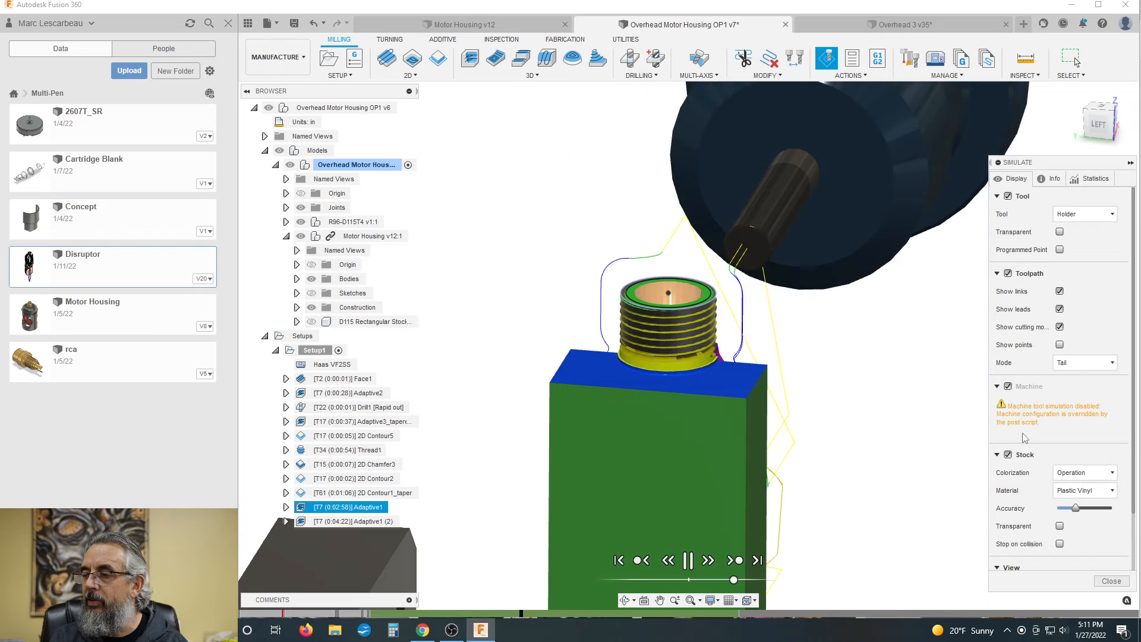
Let the Setup1 simulation run through the adaptive operations and examine the cut thread on the motor housing's neck
scroll(1038, 470, down, 2)
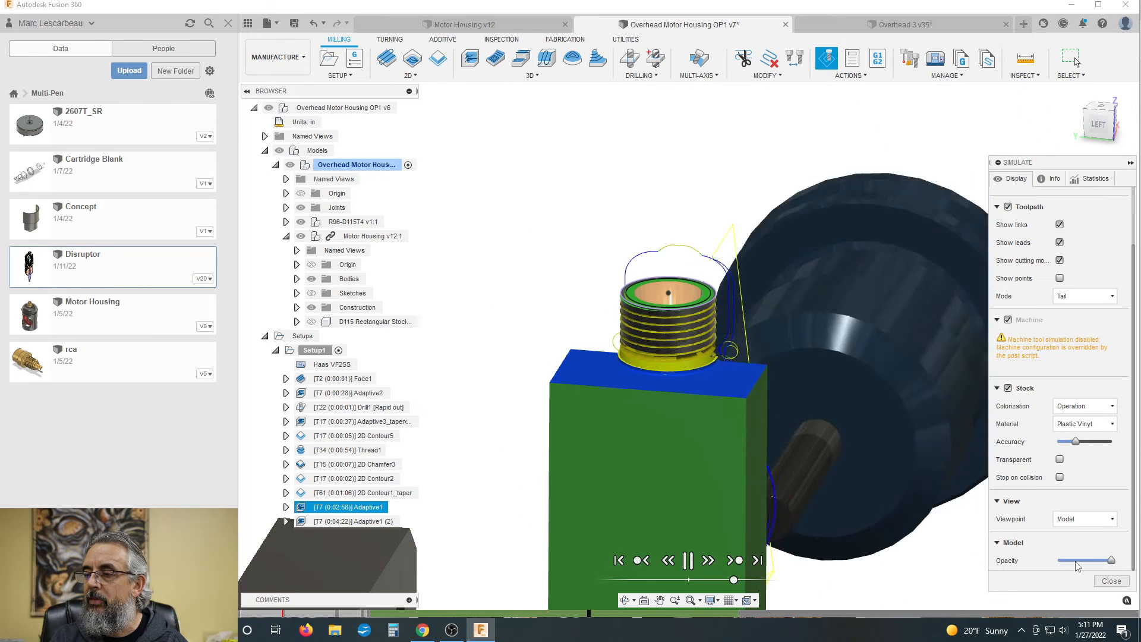
click(1087, 519)
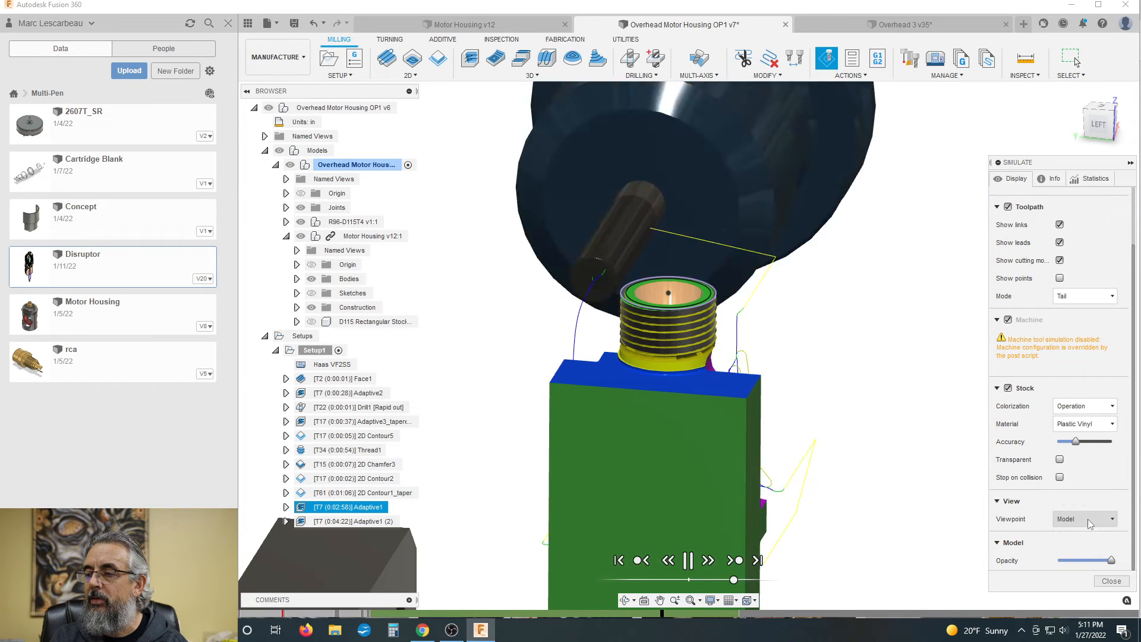
click(1088, 519)
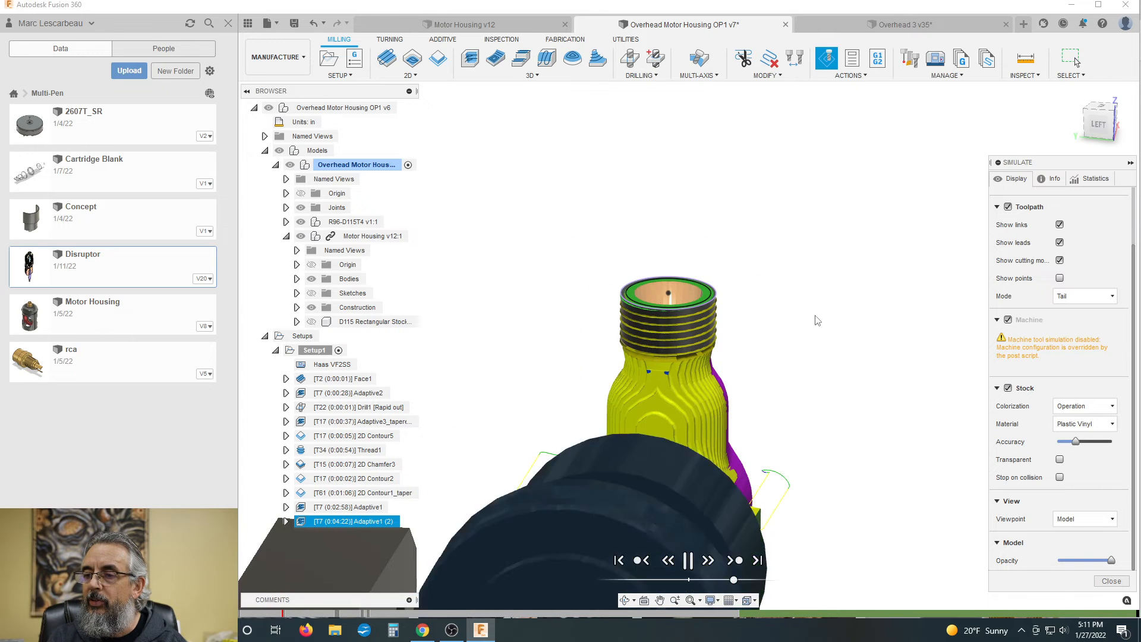
shift+middle_drag(817, 317, 799, 273)
scroll(607, 311, up, 5)
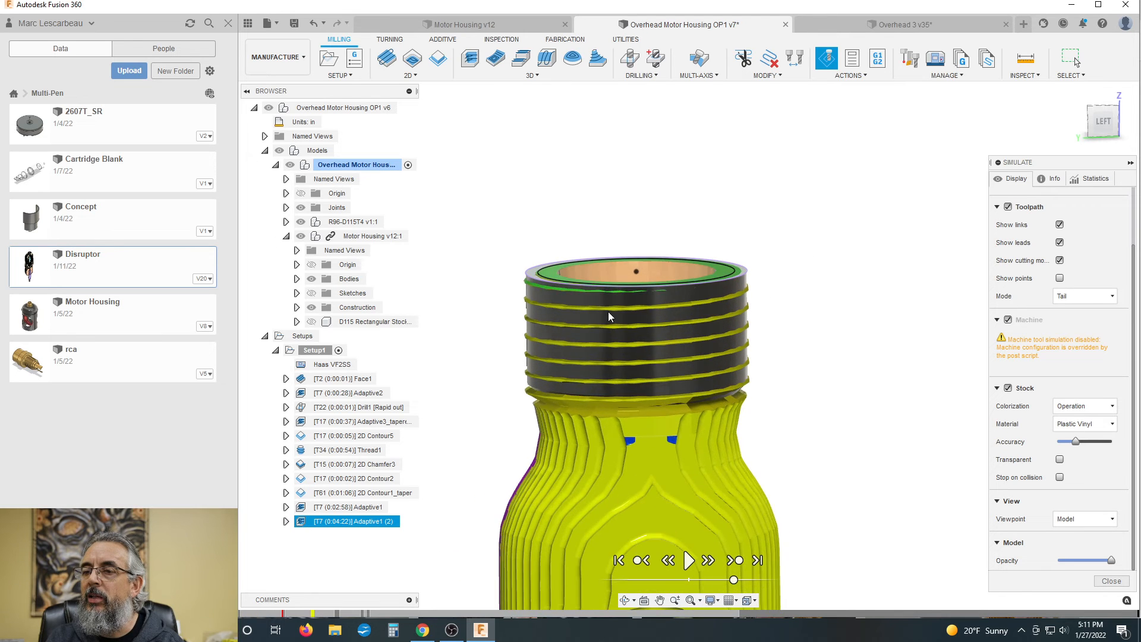
scroll(719, 299, down, 3)
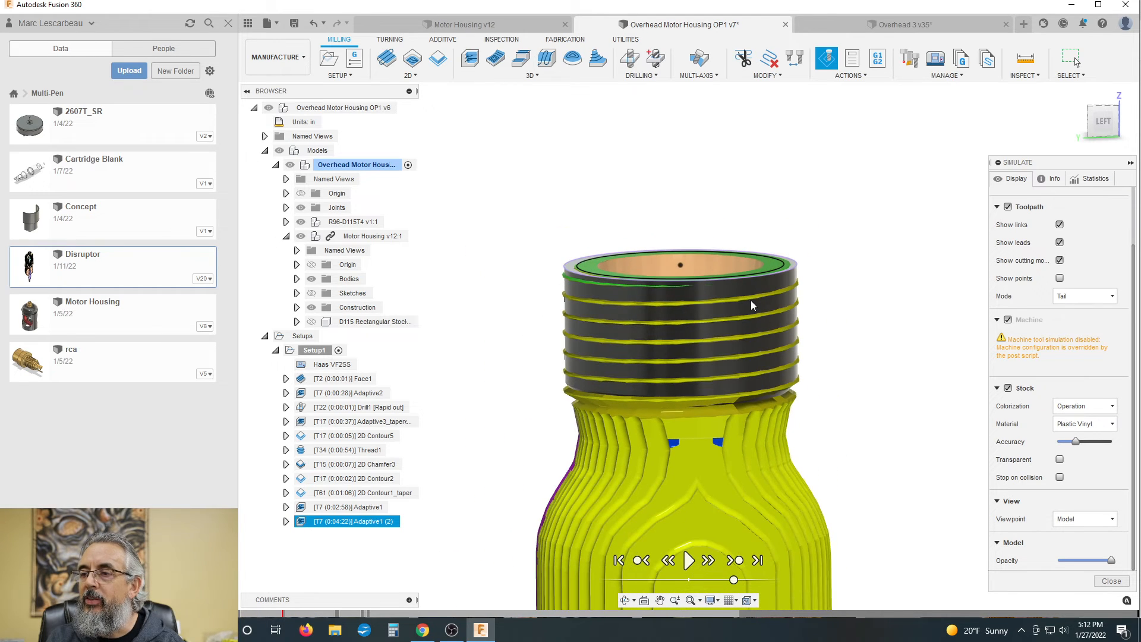
scroll(706, 331, down, 1)
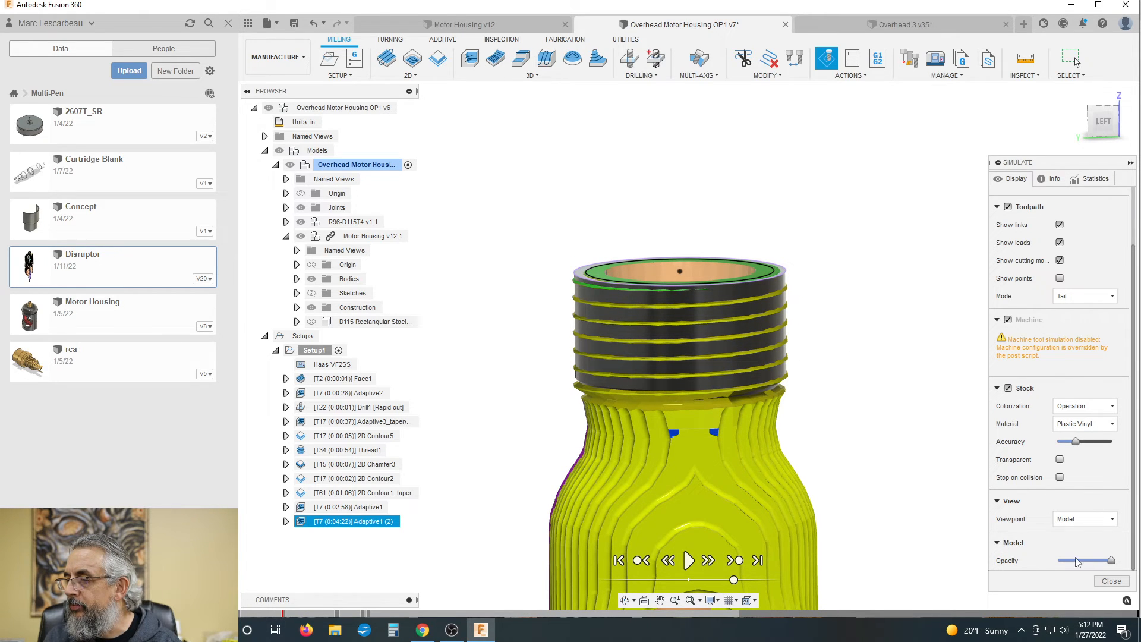
Reduce the model's opacity to zero in the simulation and inspect the thread profile on the machined stock up close
drag(1111, 561, 1054, 567)
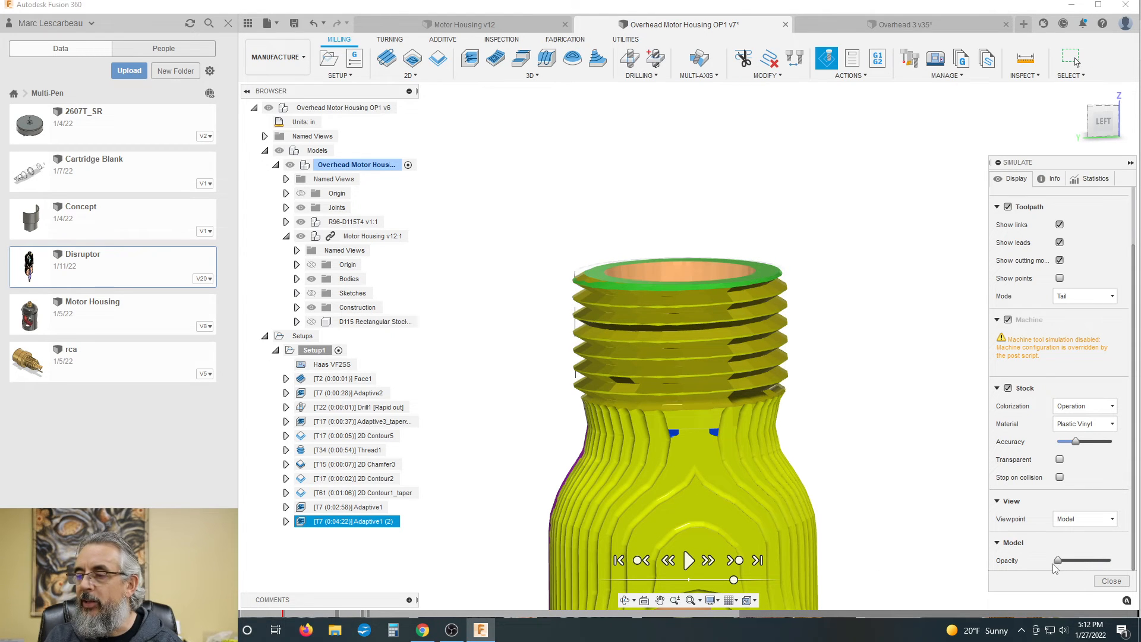
scroll(671, 329, up, 4)
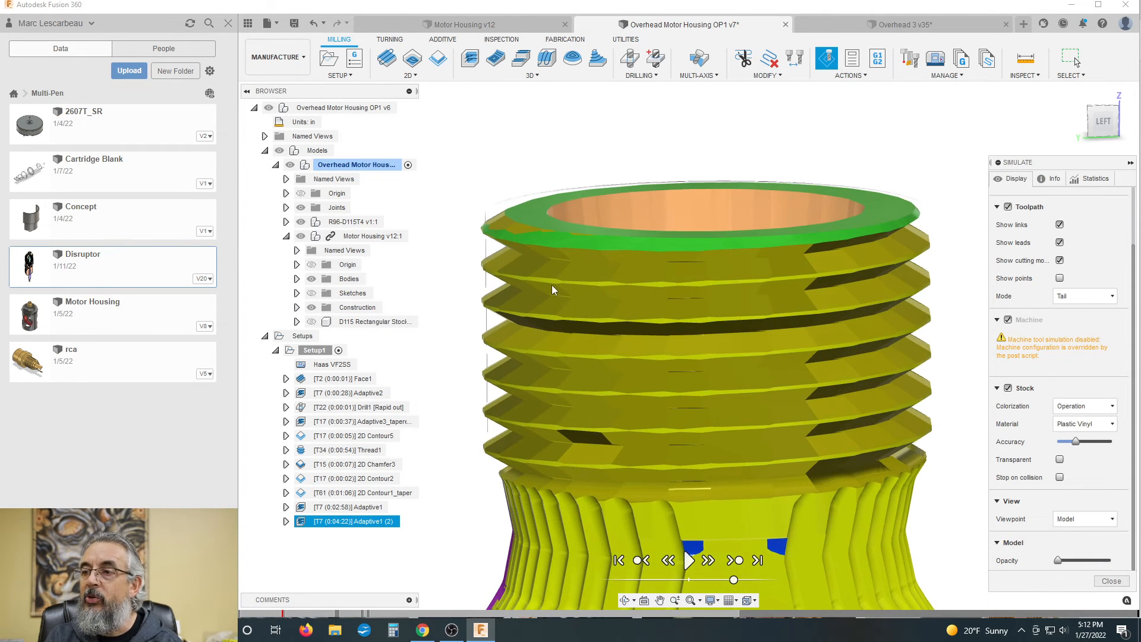
scroll(547, 276, down, 1)
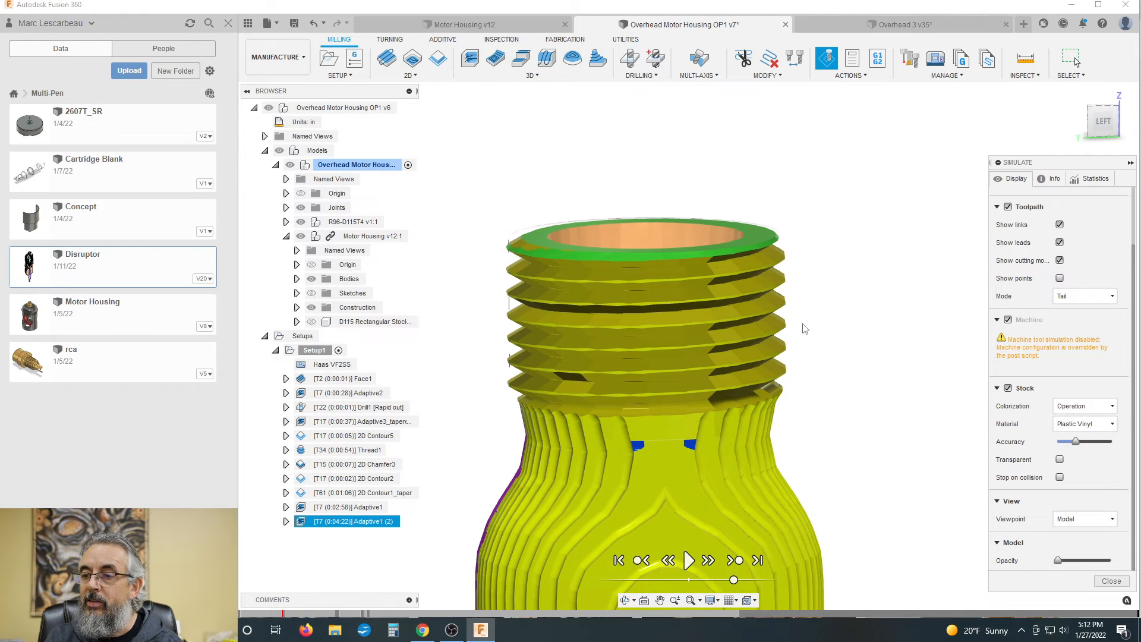
shift+middle_drag(831, 323, 766, 325)
scroll(574, 306, down, 2)
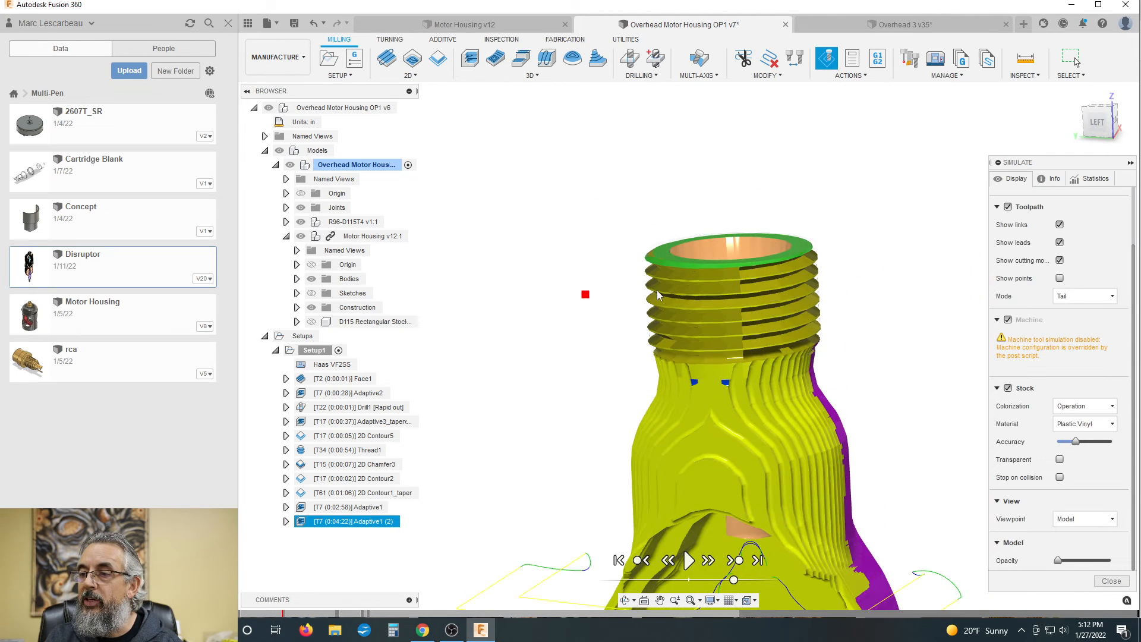
mouse_move(885, 297)
shift+middle_down()
mouse_move(871, 286)
mouse_move(891, 296)
mouse_move(871, 298)
mouse_move(879, 306)
mouse_move(884, 283)
mouse_move(899, 280)
shift+middle_up()
scroll(743, 297, up, 5)
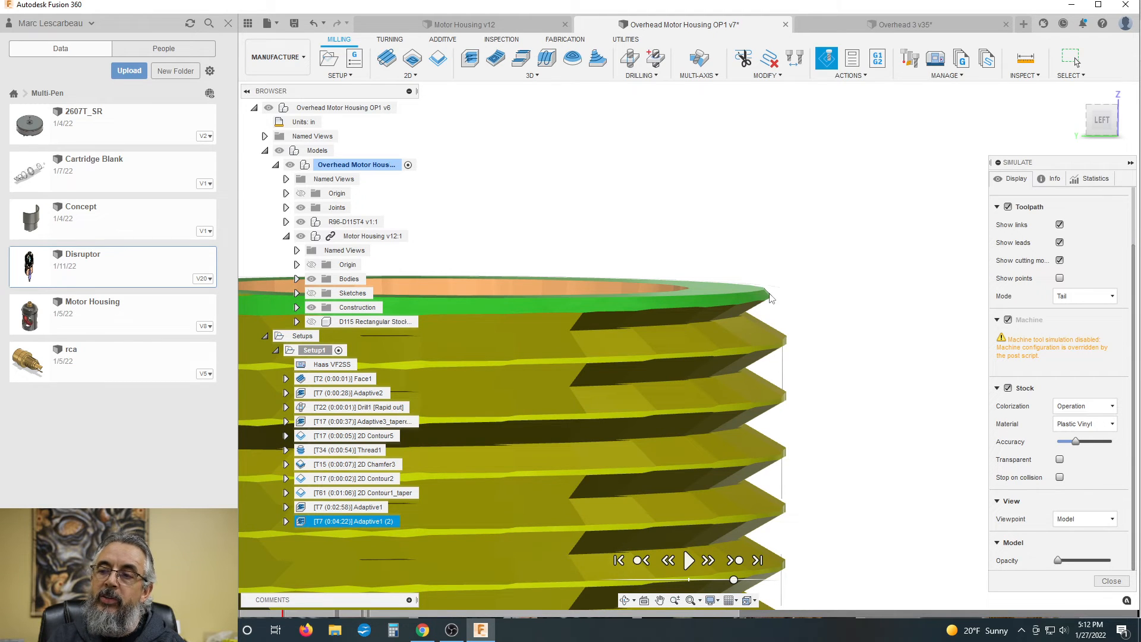
scroll(805, 299, down, 3)
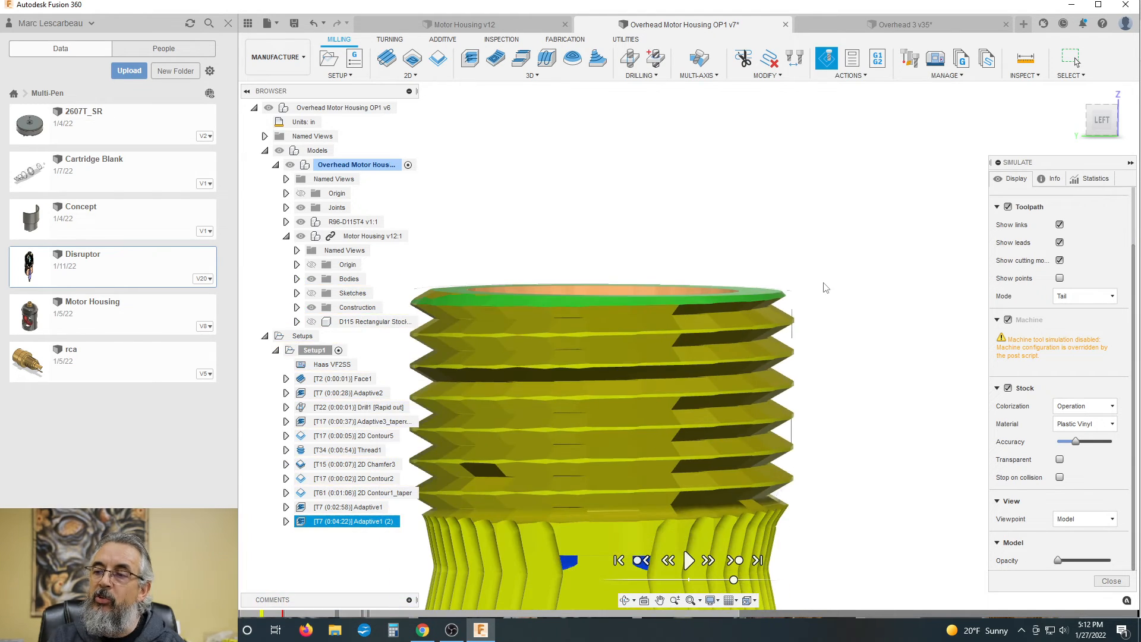
Inspect the simulated stock's cut thread, top face and bore on the motor housing's neck from several angles
shift+middle_drag(805, 298, 766, 318)
scroll(696, 345, down, 3)
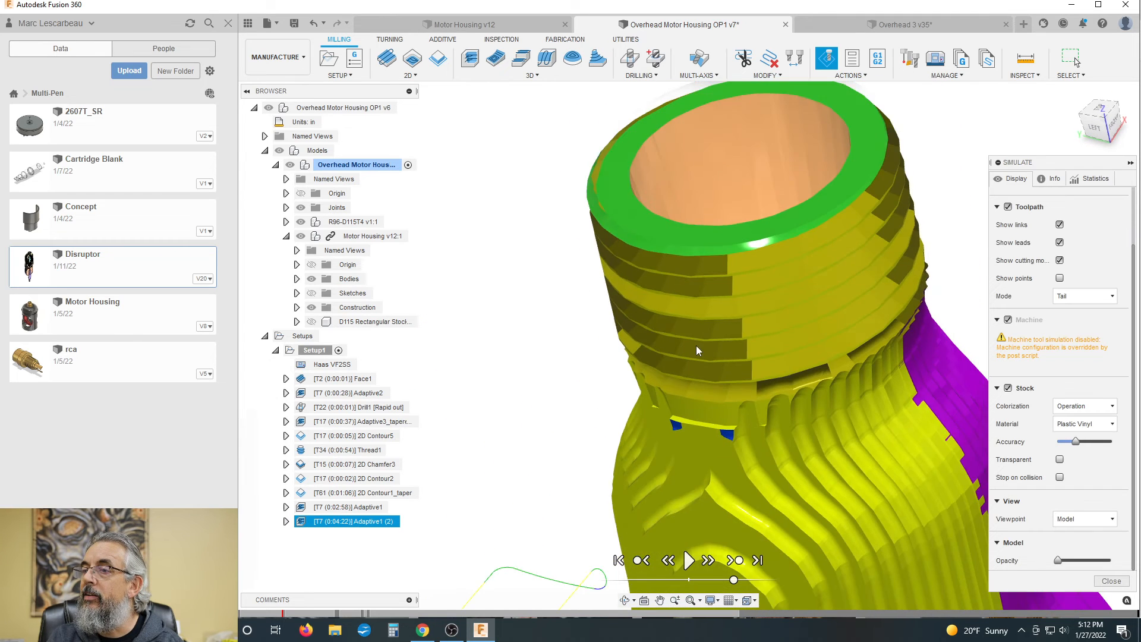
scroll(791, 191, up, 5)
scroll(803, 230, down, 5)
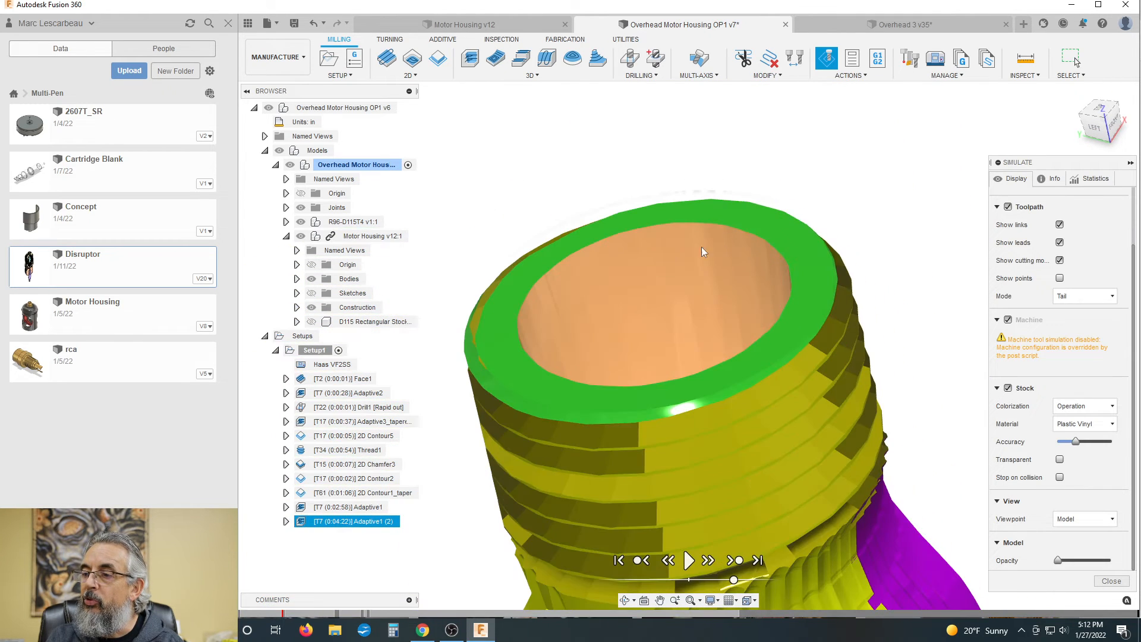
mouse_move(702, 249)
shift+middle_down()
mouse_move(698, 260)
mouse_move(703, 238)
mouse_move(731, 245)
mouse_move(606, 275)
mouse_move(589, 307)
mouse_move(612, 313)
mouse_move(632, 354)
shift+middle_up()
scroll(699, 374, up, 5)
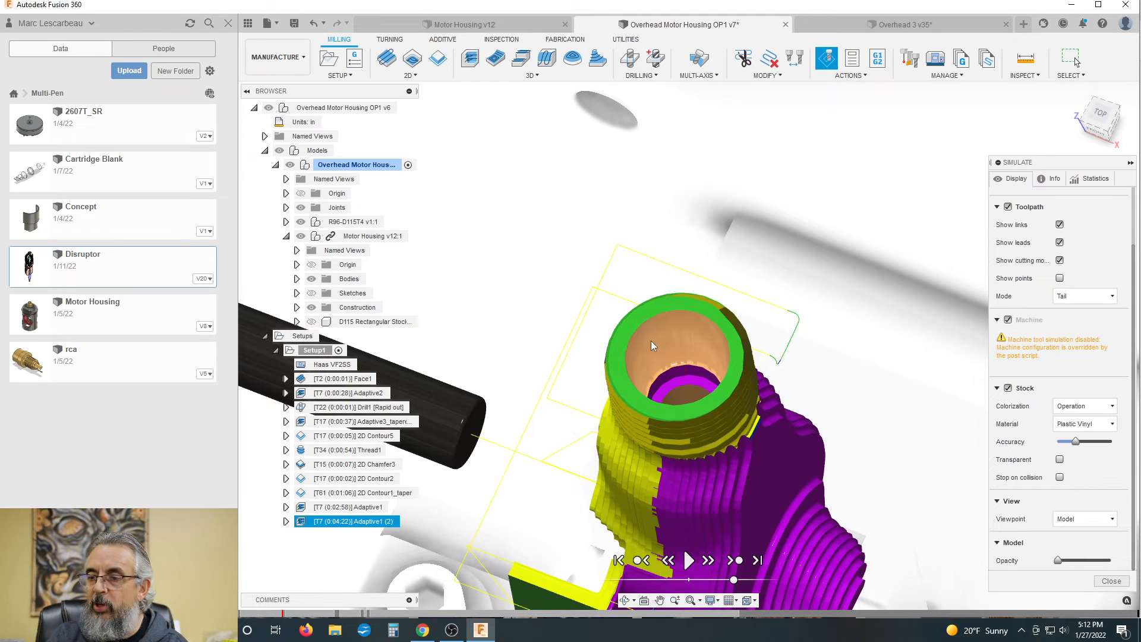
scroll(675, 323, down, 2)
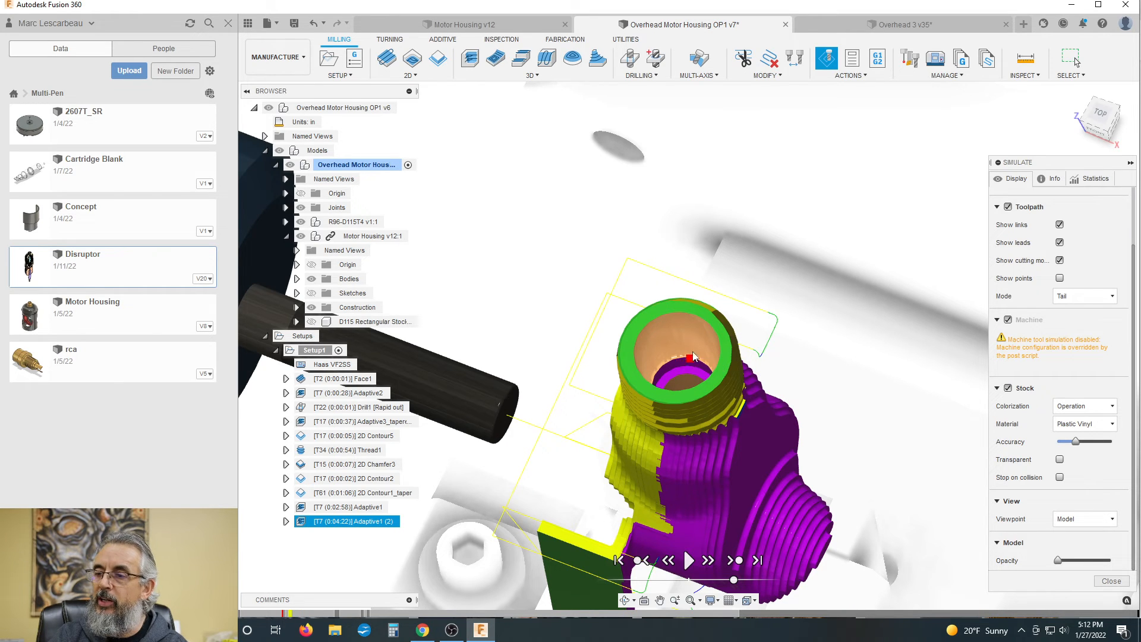
shift+middle_drag(693, 352, 705, 279)
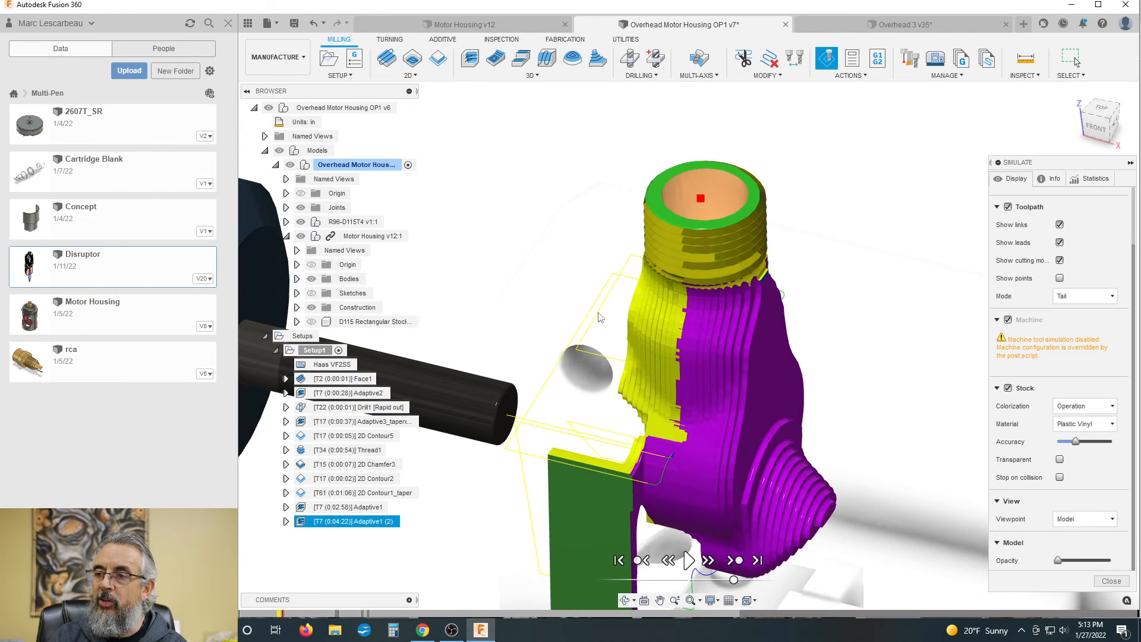
Examine the whole simulated motor housing with its tool and fixture, and close the simulation
scroll(600, 317, down, 3)
scroll(534, 332, up, 3)
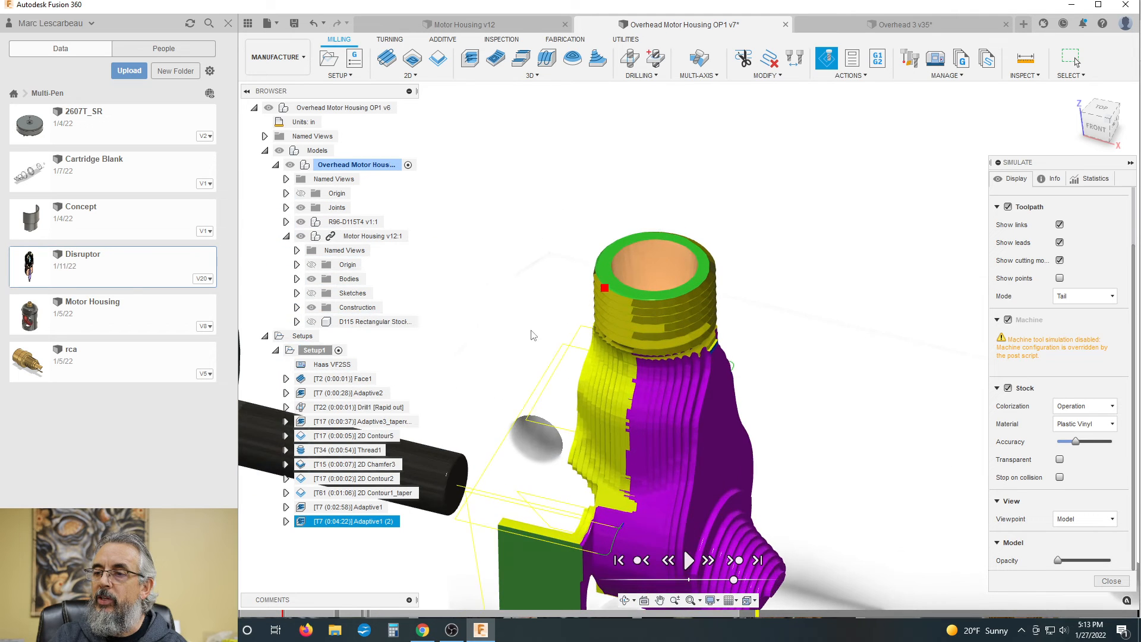
scroll(533, 335, up, 1)
scroll(499, 338, down, 2)
scroll(683, 291, down, 3)
shift+middle_drag(664, 255, 664, 258)
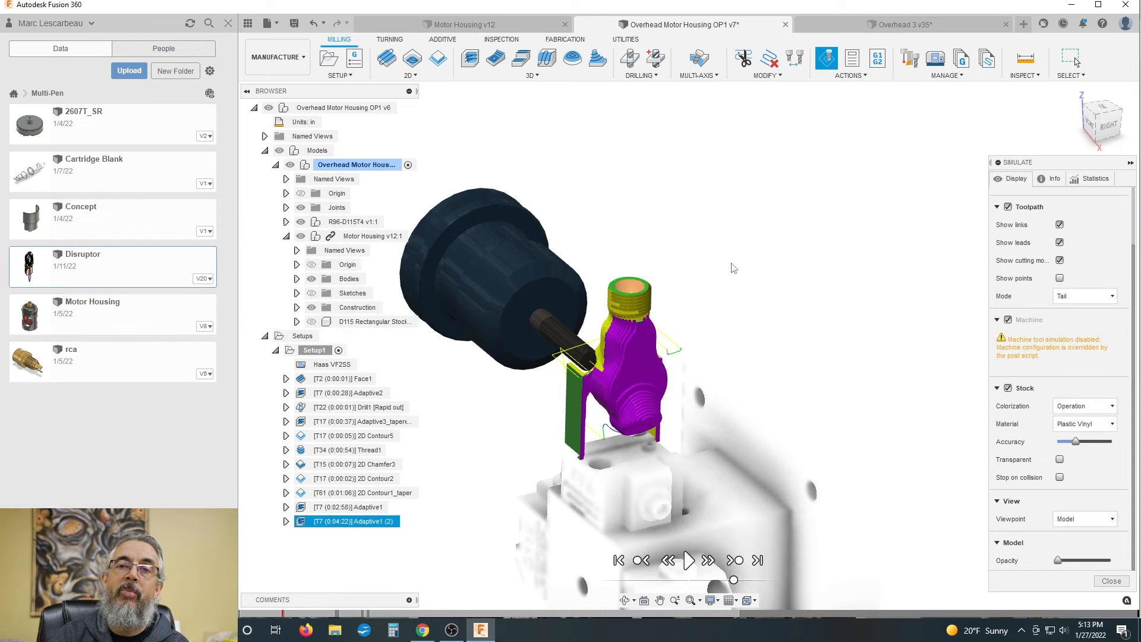
scroll(701, 257, down, 1)
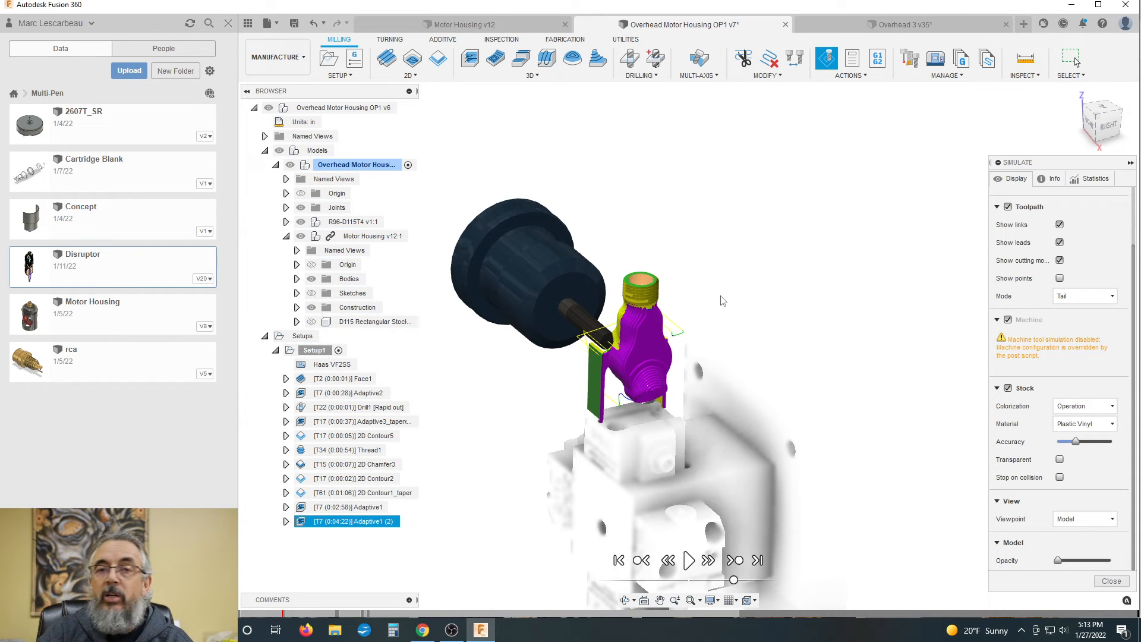
scroll(740, 299, down, 1)
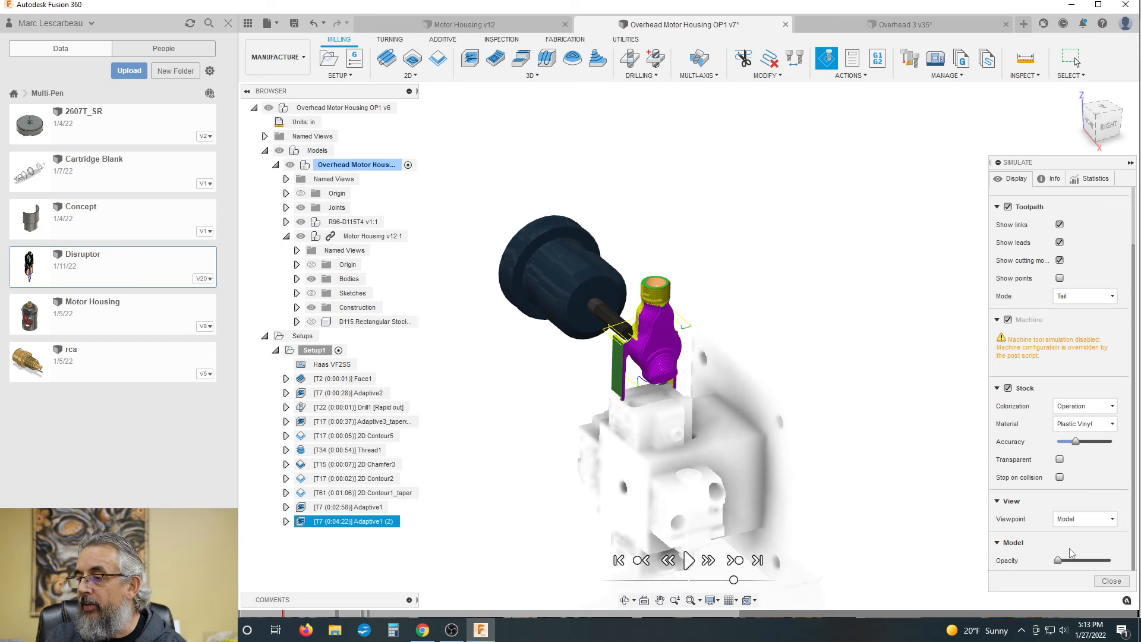
click(1111, 581)
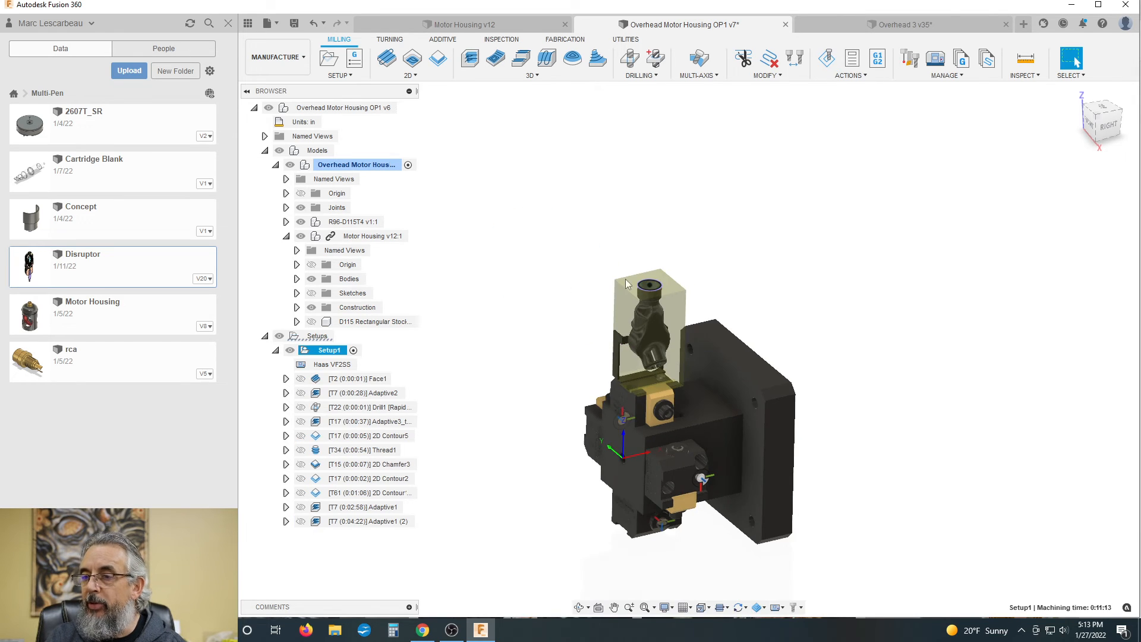
Expand the Motor Housing component's sketches and toggle the visibility of Sketch35
scroll(643, 288, up, 3)
scroll(584, 267, down, 3)
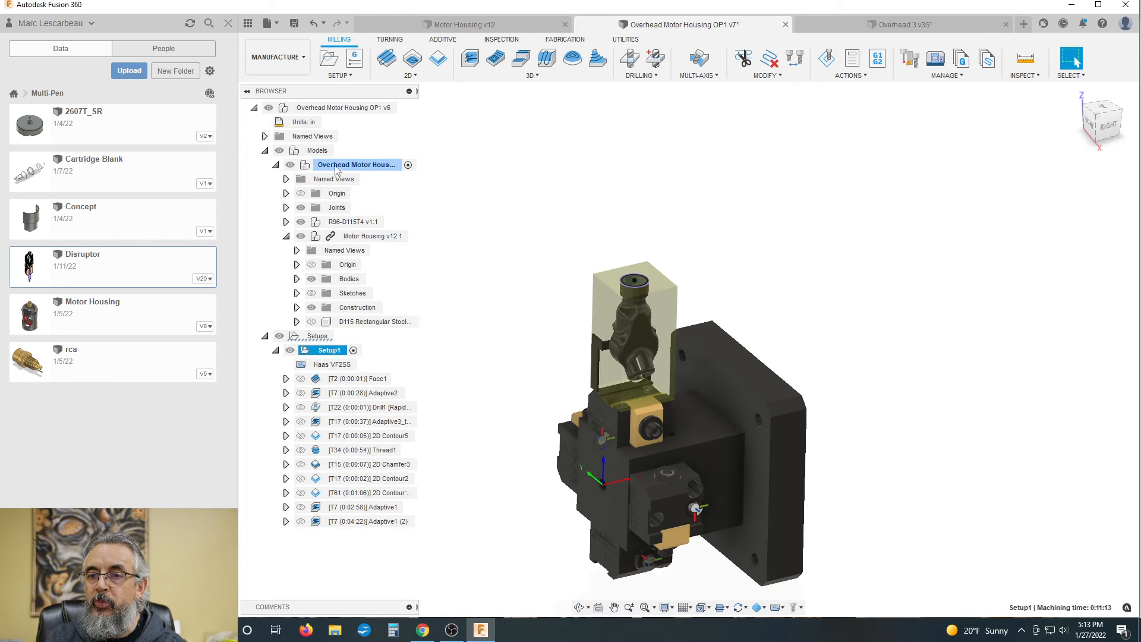
scroll(634, 279, up, 3)
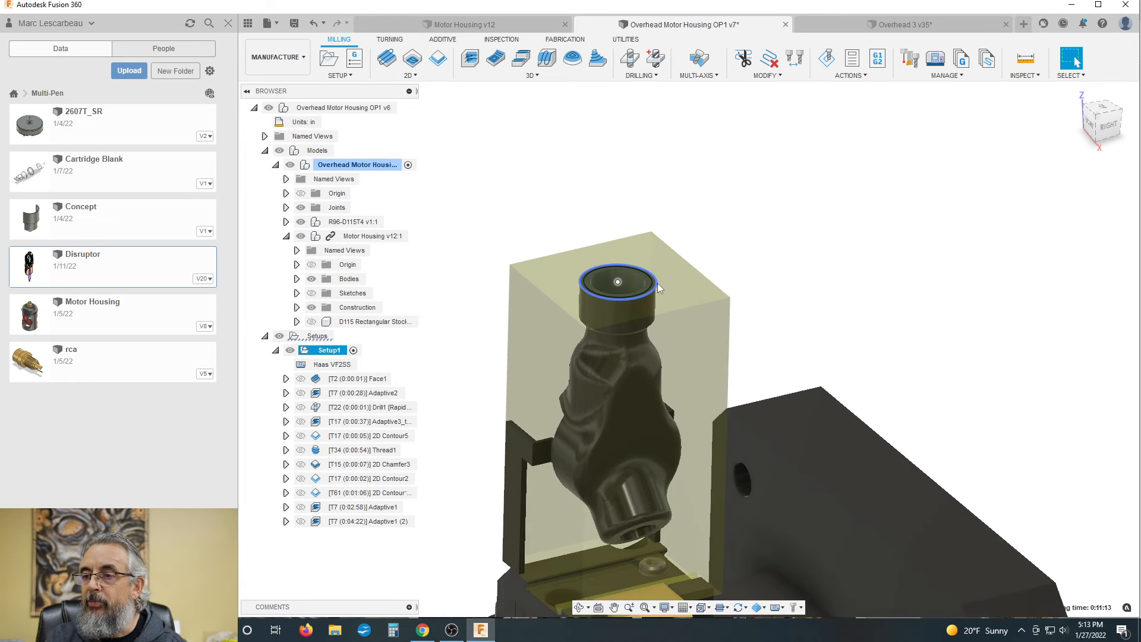
click(296, 293)
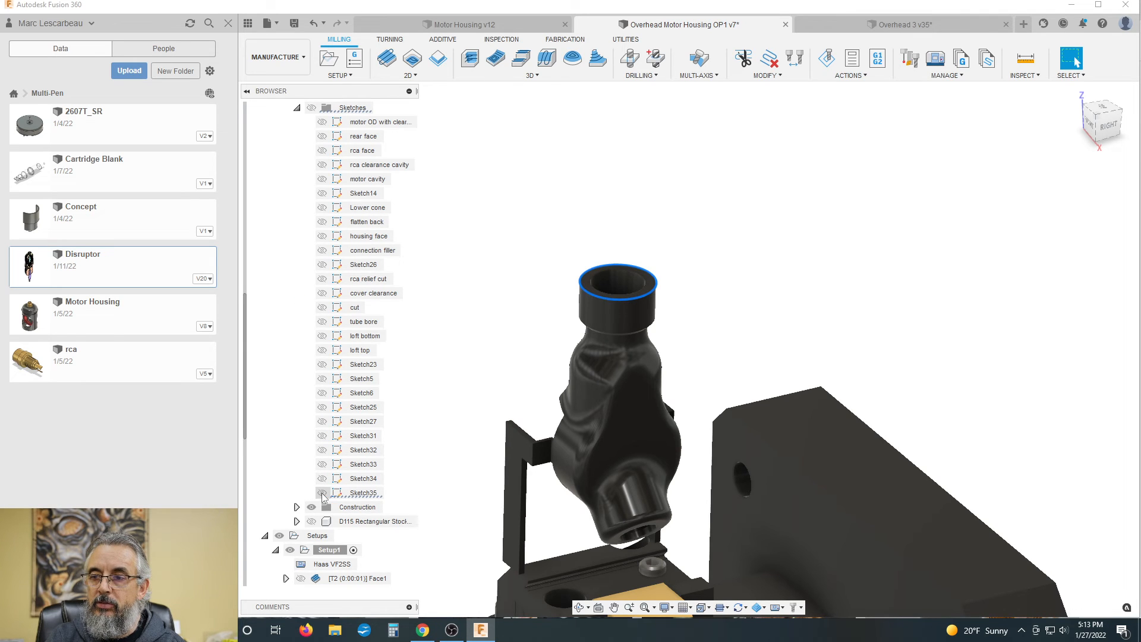
click(323, 493)
Examine the motor housing's open side and the two support legs that join it to the fixture
shift+middle_drag(623, 293, 516, 333)
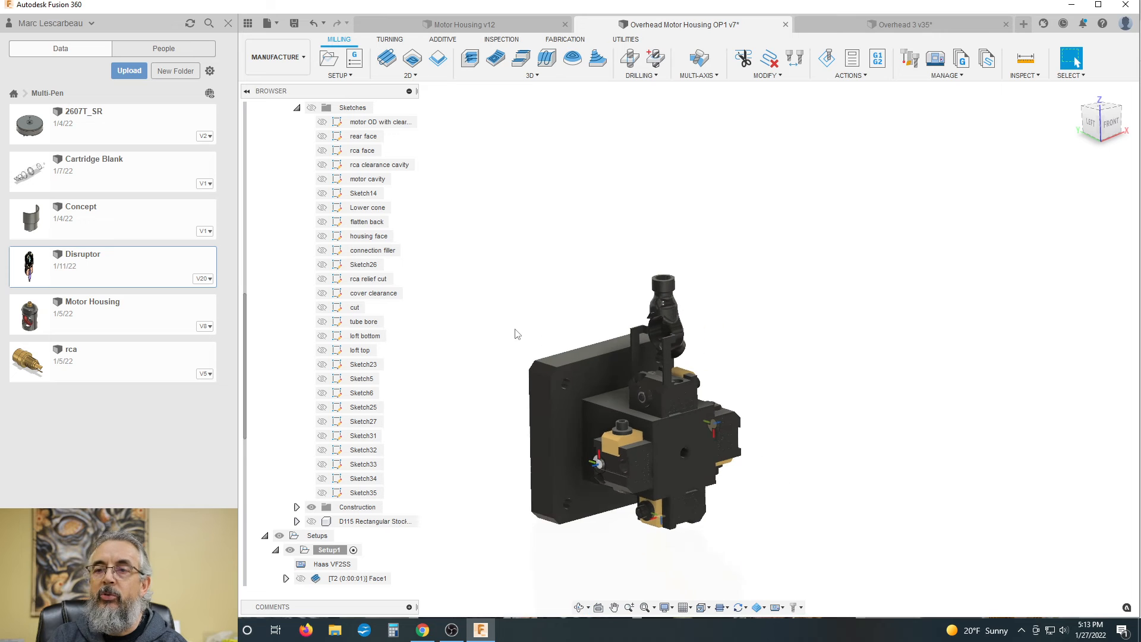
scroll(647, 466, up, 3)
scroll(635, 457, down, 2)
scroll(663, 465, up, 2)
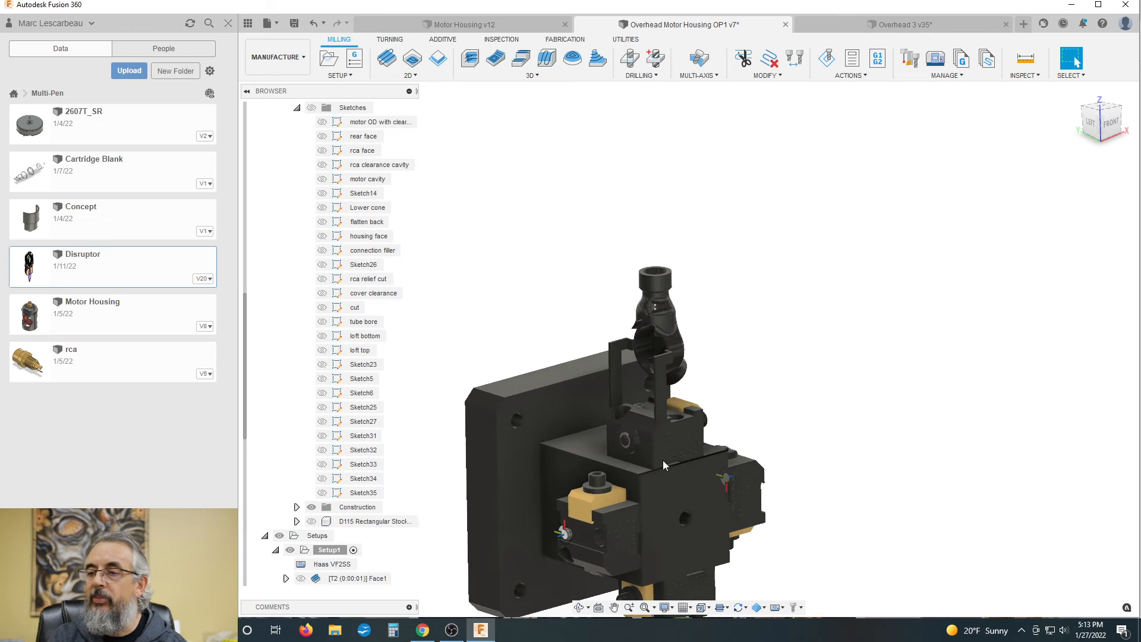
scroll(663, 465, up, 2)
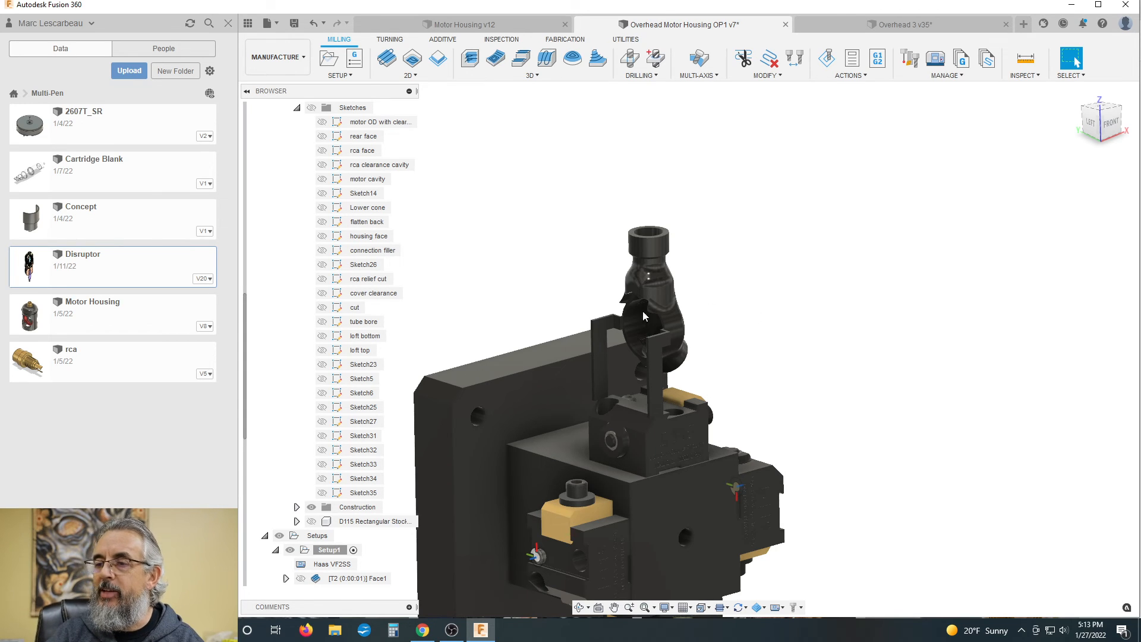
scroll(689, 300, down, 1)
scroll(648, 365, up, 2)
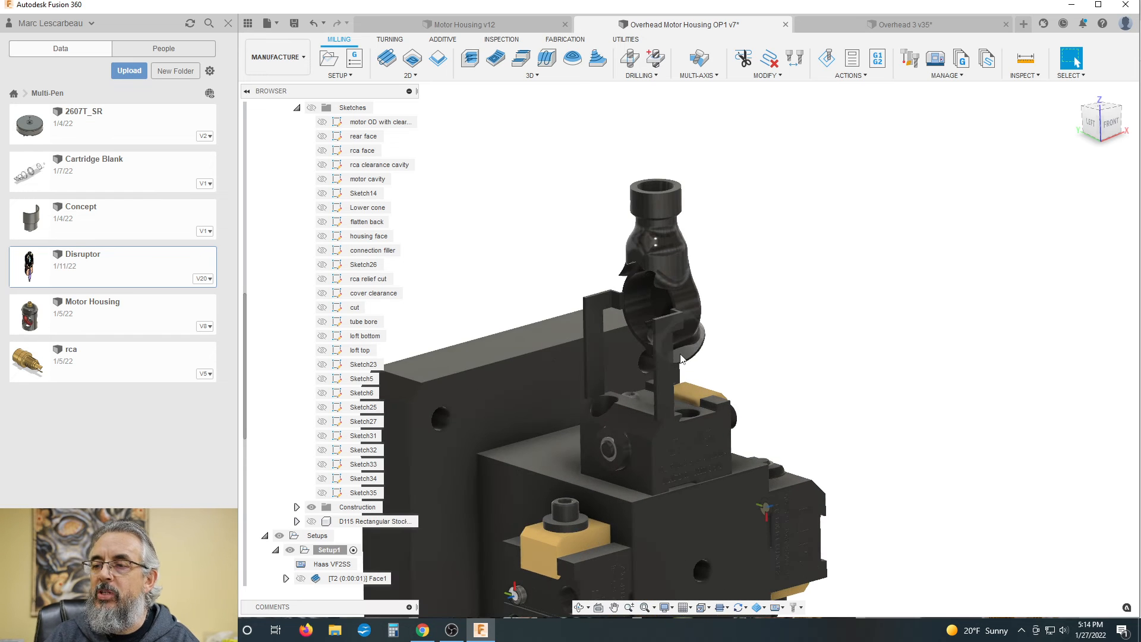
scroll(739, 351, down, 1)
scroll(741, 350, up, 1)
scroll(624, 339, down, 1)
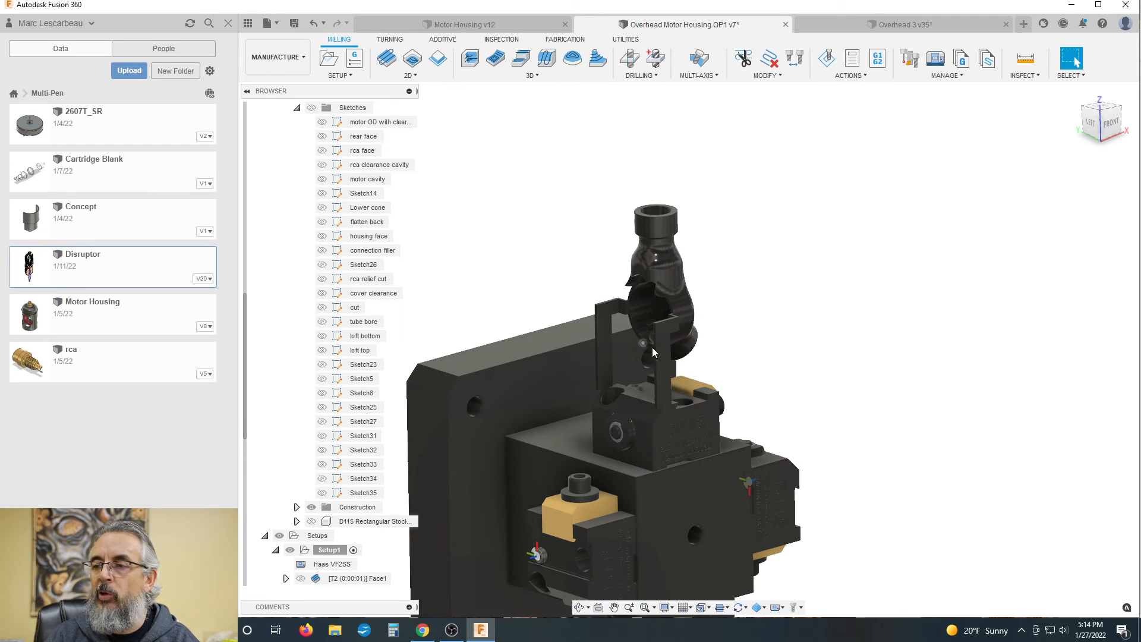
scroll(656, 349, up, 1)
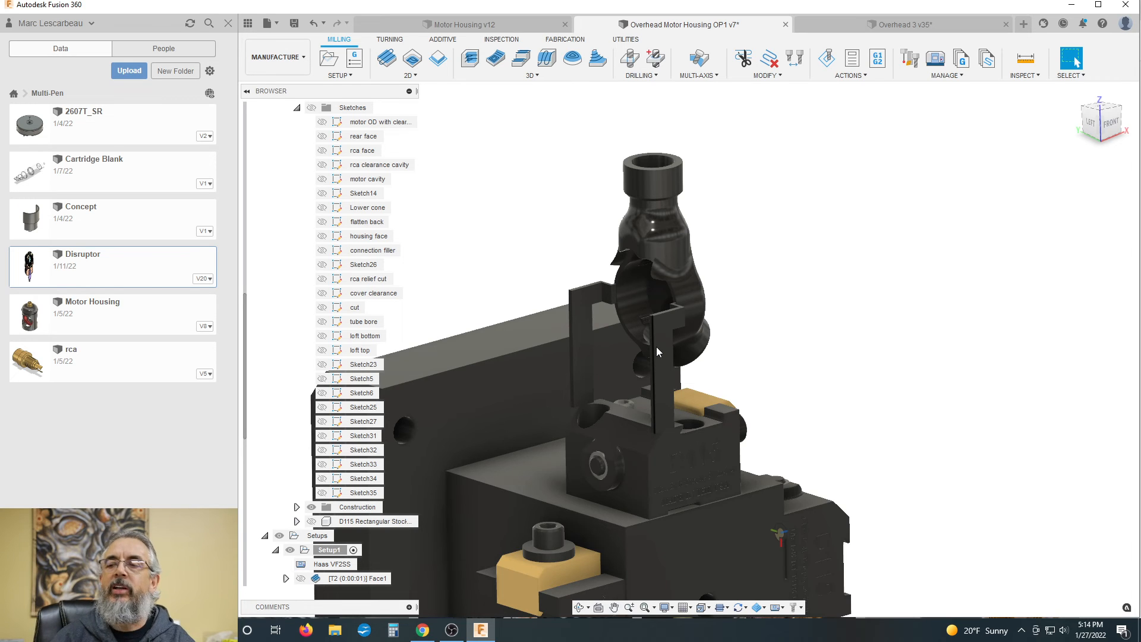
shift+middle_drag(656, 347, 588, 361)
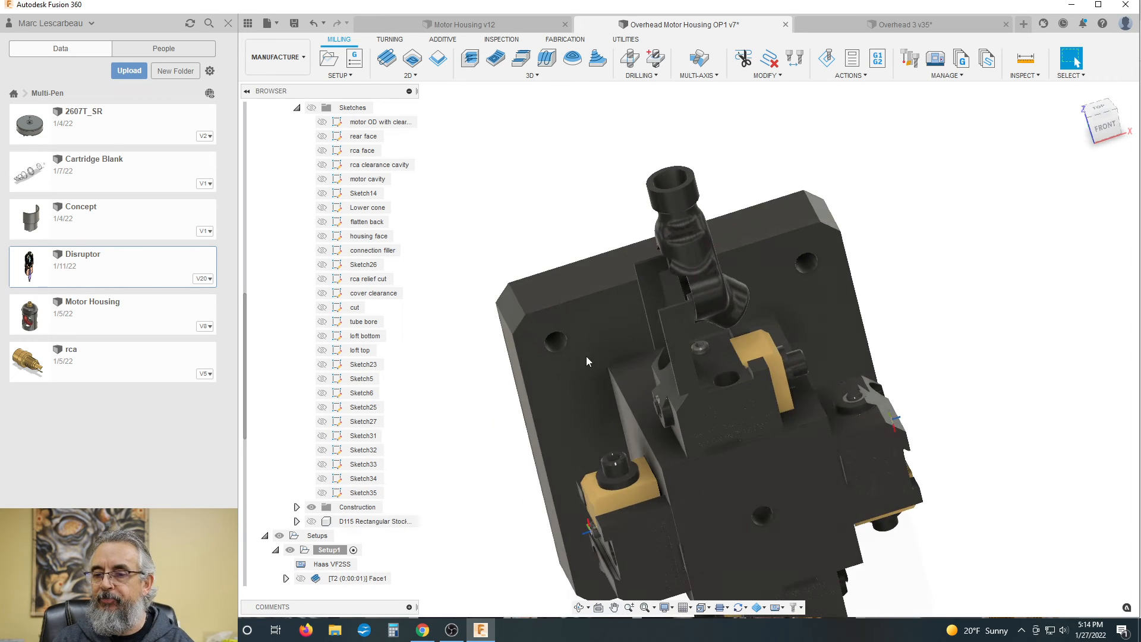
Collapse the Motor Housing component's sketch list and select the Adaptive1 operation to display its toolpath
scroll(356, 437, down, 7)
scroll(301, 219, up, 9)
scroll(301, 154, up, 2)
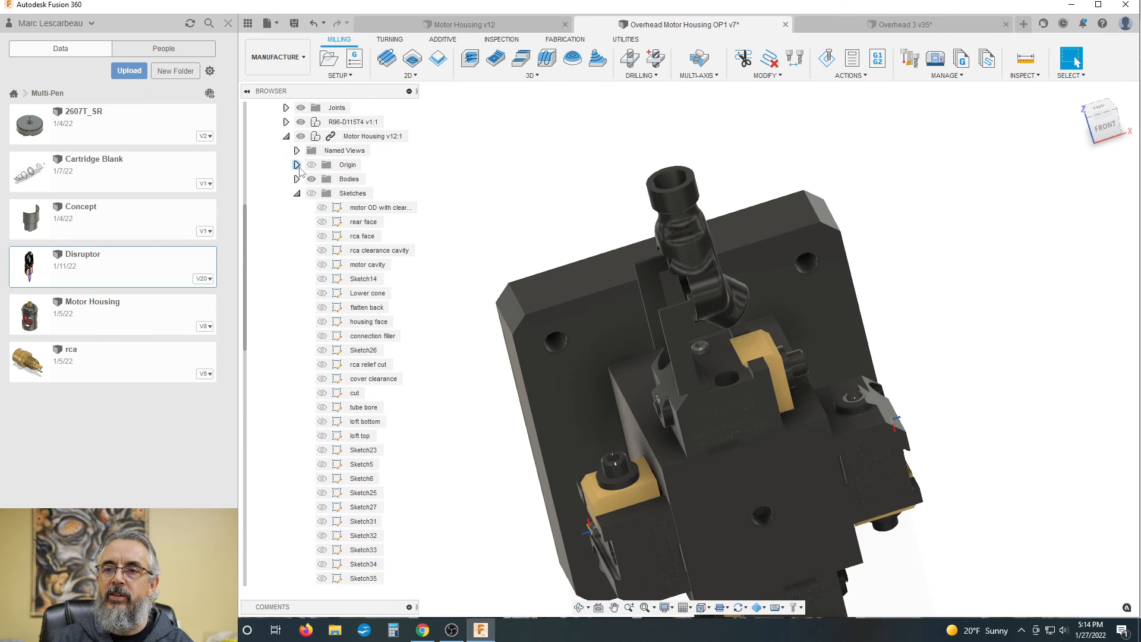
click(297, 193)
scroll(469, 211, down, 2)
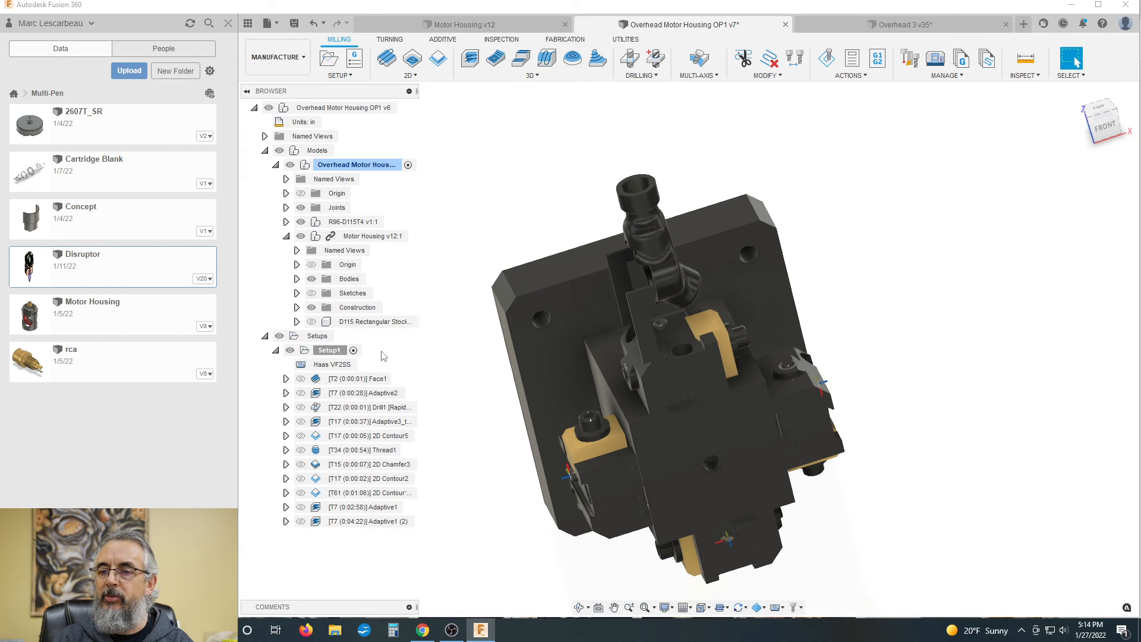
click(363, 507)
Examine the Adaptive1 toolpath around the motor housing from oblique angles
shift+middle_drag(741, 345, 689, 252)
scroll(687, 252, up, 3)
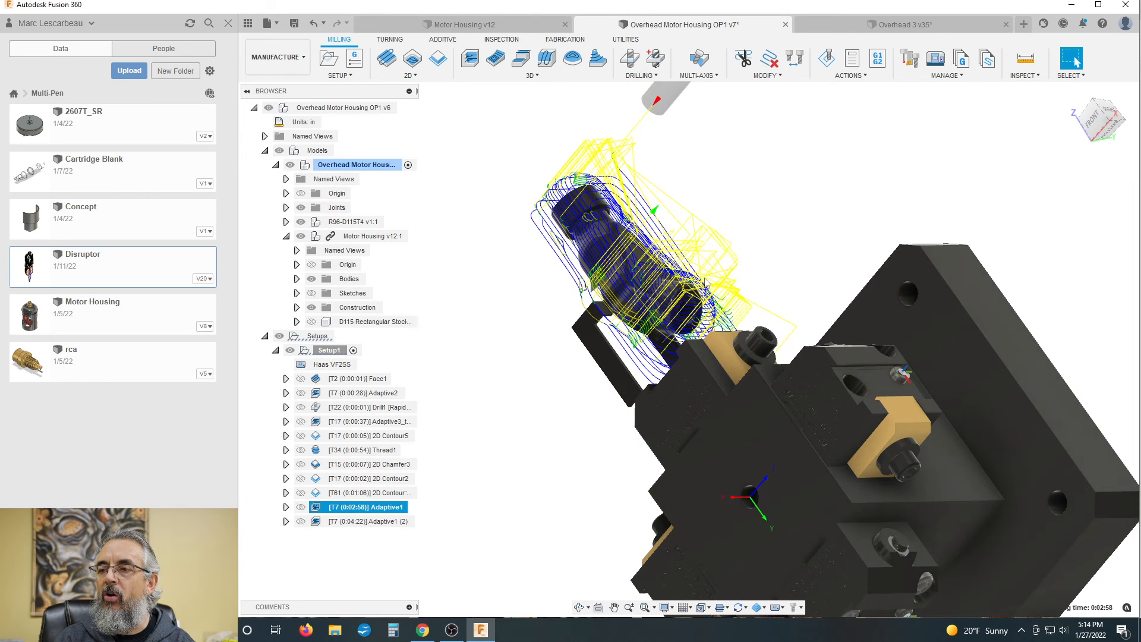
scroll(715, 320, down, 2)
scroll(716, 322, up, 3)
scroll(717, 323, down, 1)
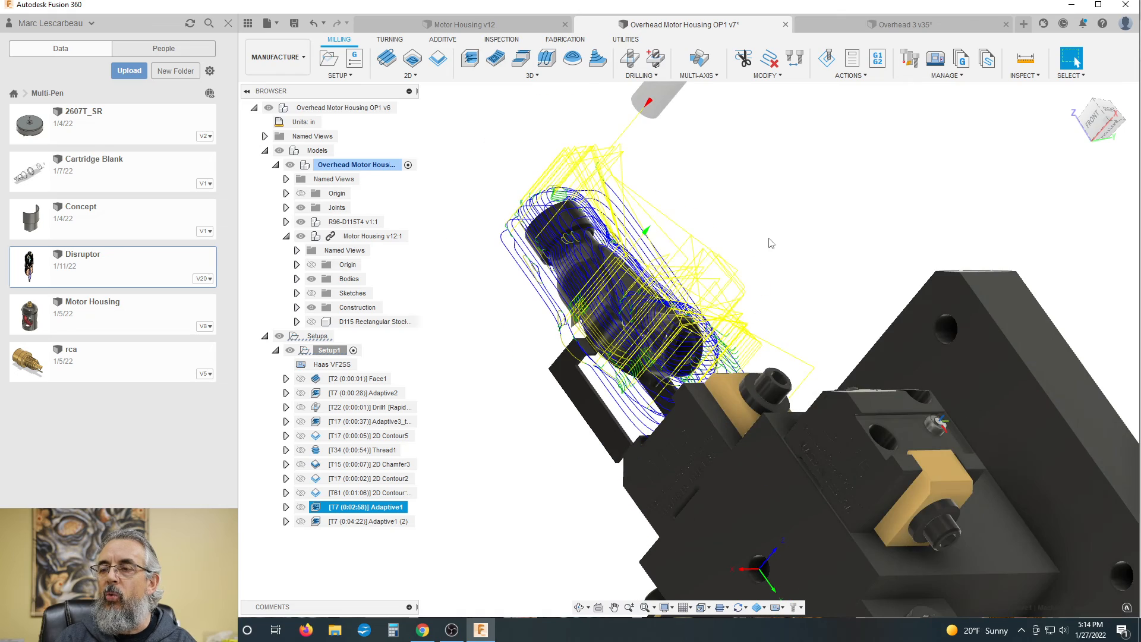
shift+middle_drag(784, 249, 772, 289)
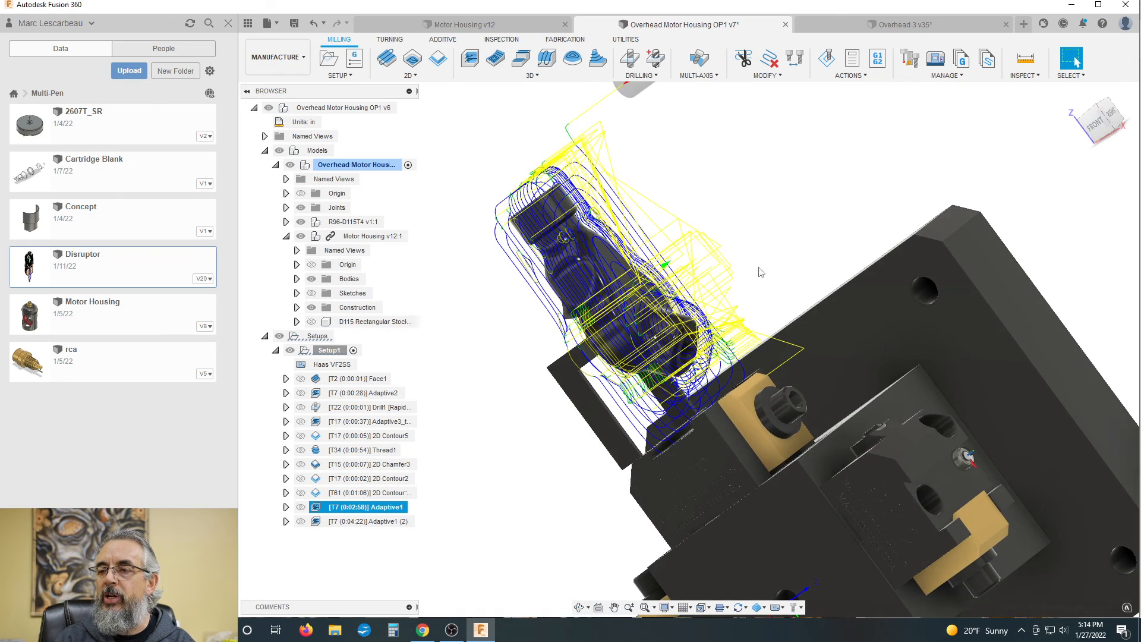
scroll(759, 267, down, 1)
scroll(689, 336, up, 3)
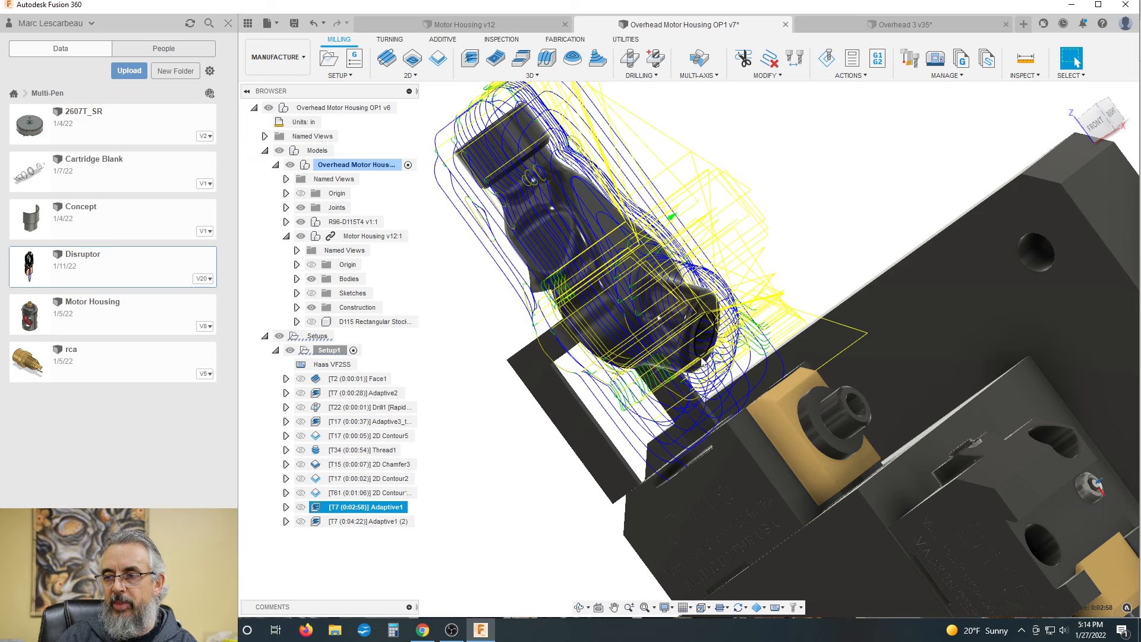
View the Adaptive1 toolpath from the front and check its depth against the housing, support legs and fixture
click(1097, 125)
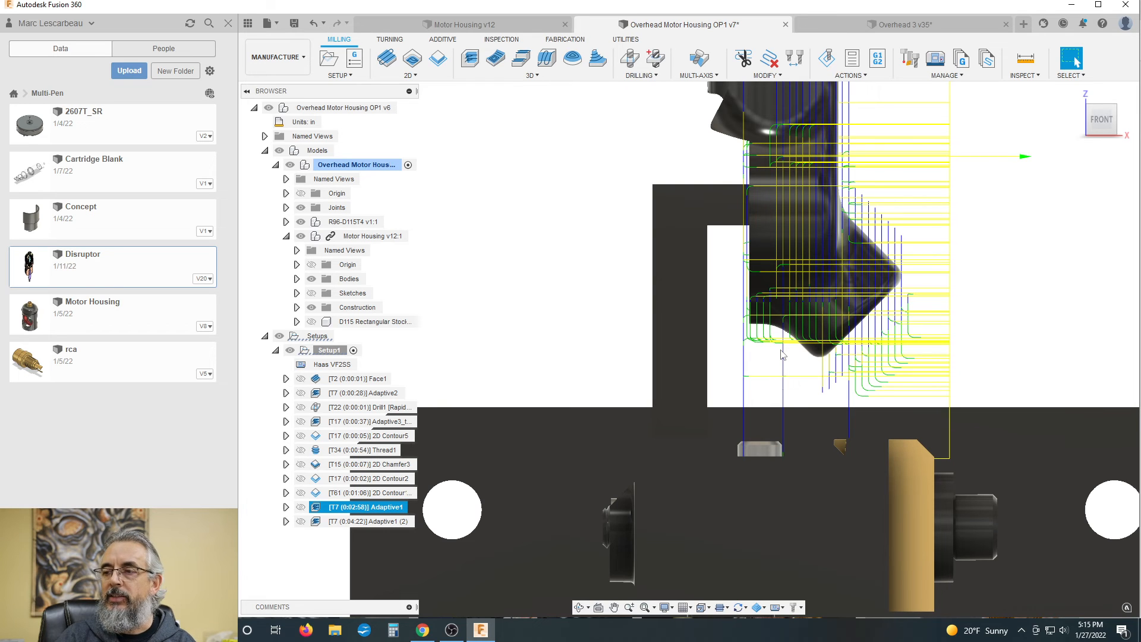
scroll(764, 251, down, 3)
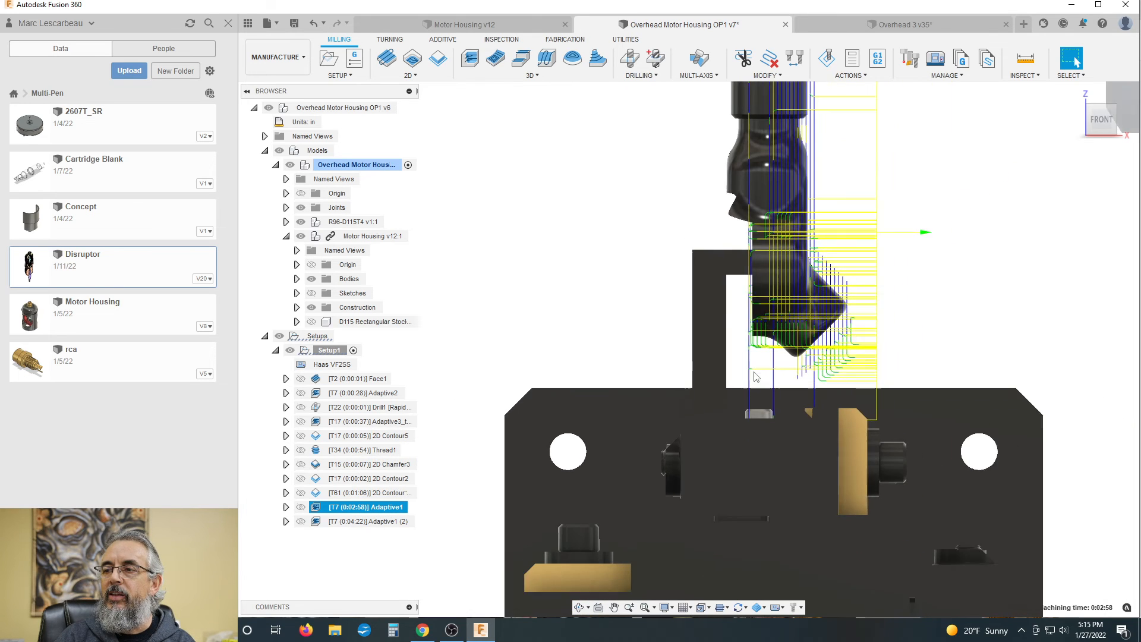
scroll(607, 392, down, 2)
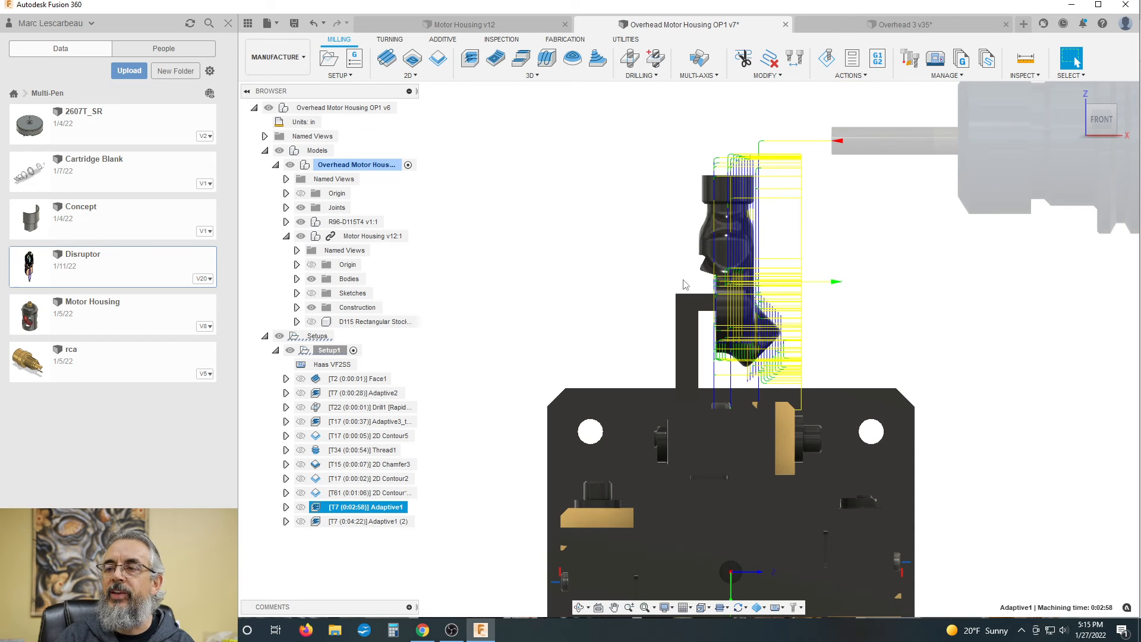
scroll(584, 320, up, 2)
scroll(802, 301, down, 1)
scroll(758, 298, up, 1)
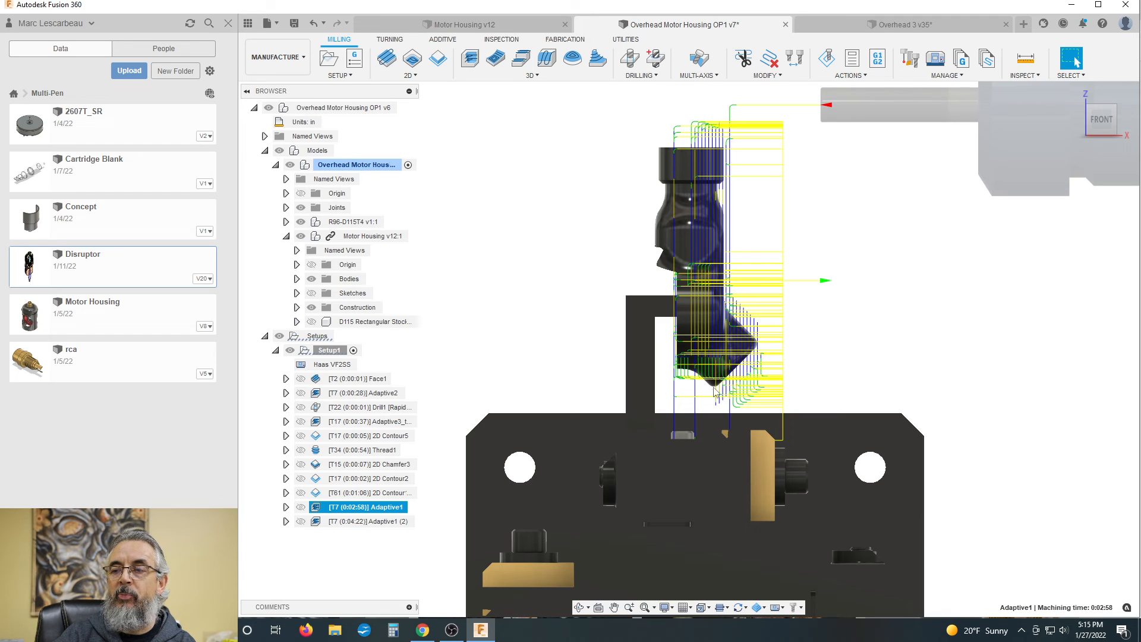
Inspect the support legs and their tabs on the housing against the Adaptive1 toolpath, ending square to the left side
mouse_move(781, 308)
shift+middle_down()
mouse_move(805, 313)
mouse_move(795, 325)
shift+middle_up()
scroll(783, 351, down, 2)
scroll(783, 355, up, 3)
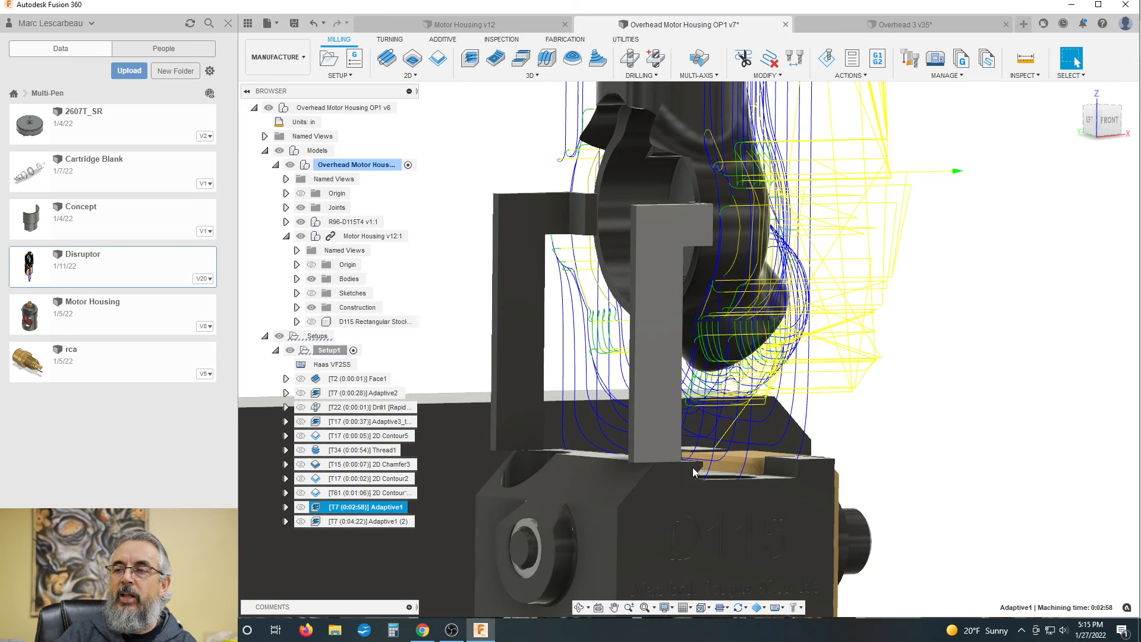
scroll(724, 342, down, 5)
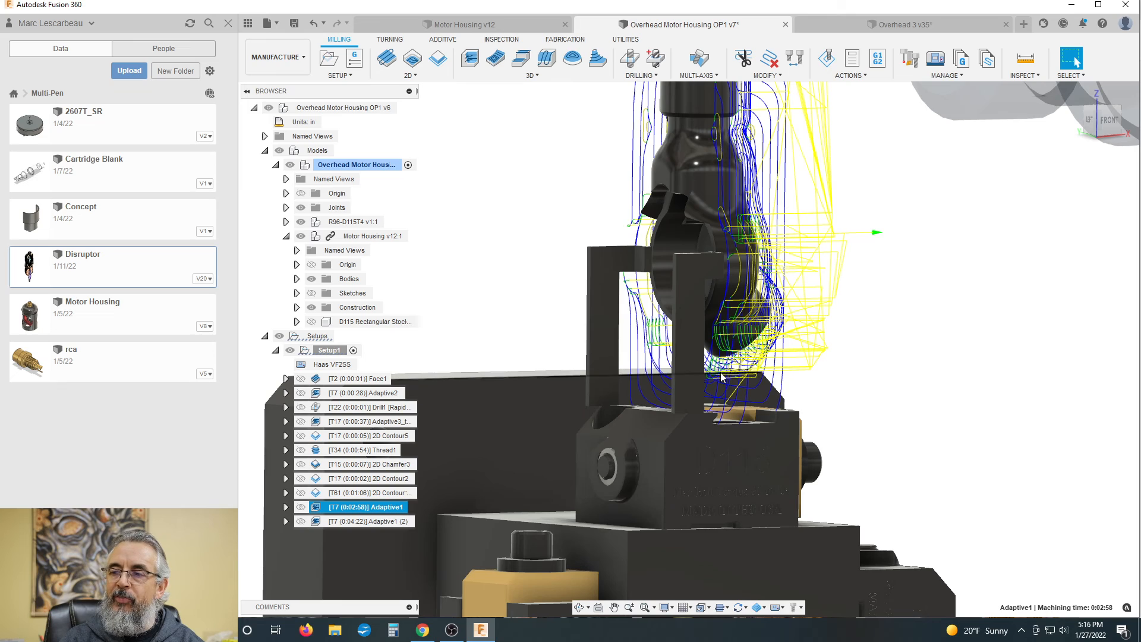
shift+middle_drag(765, 317, 799, 301)
scroll(629, 252, up, 4)
shift+middle_drag(628, 256, 720, 261)
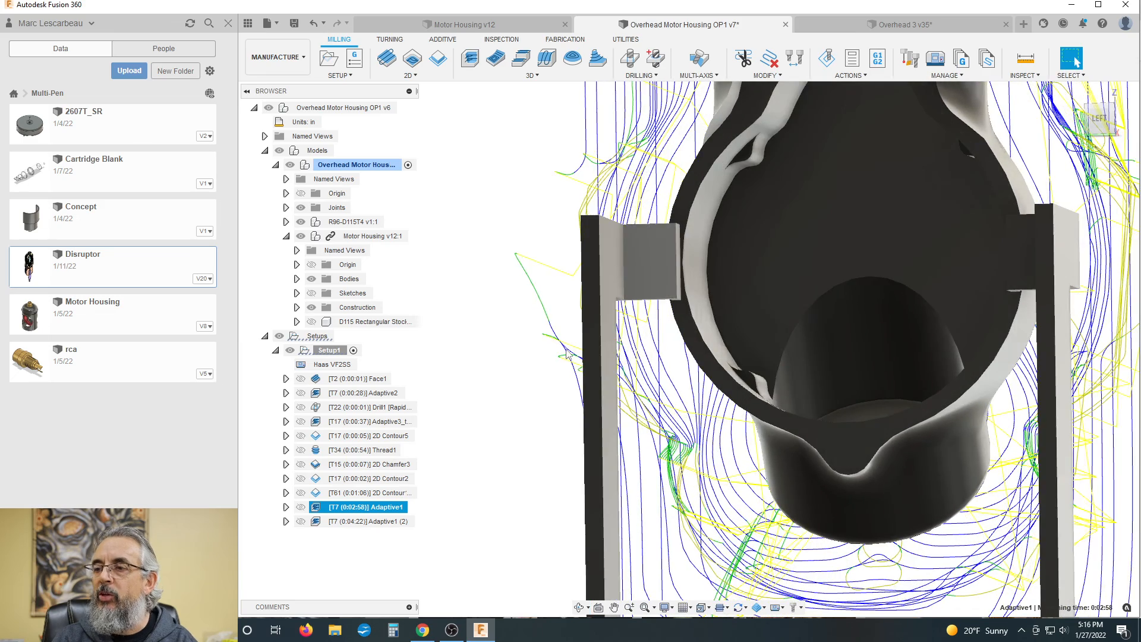
scroll(558, 350, down, 3)
scroll(787, 244, up, 3)
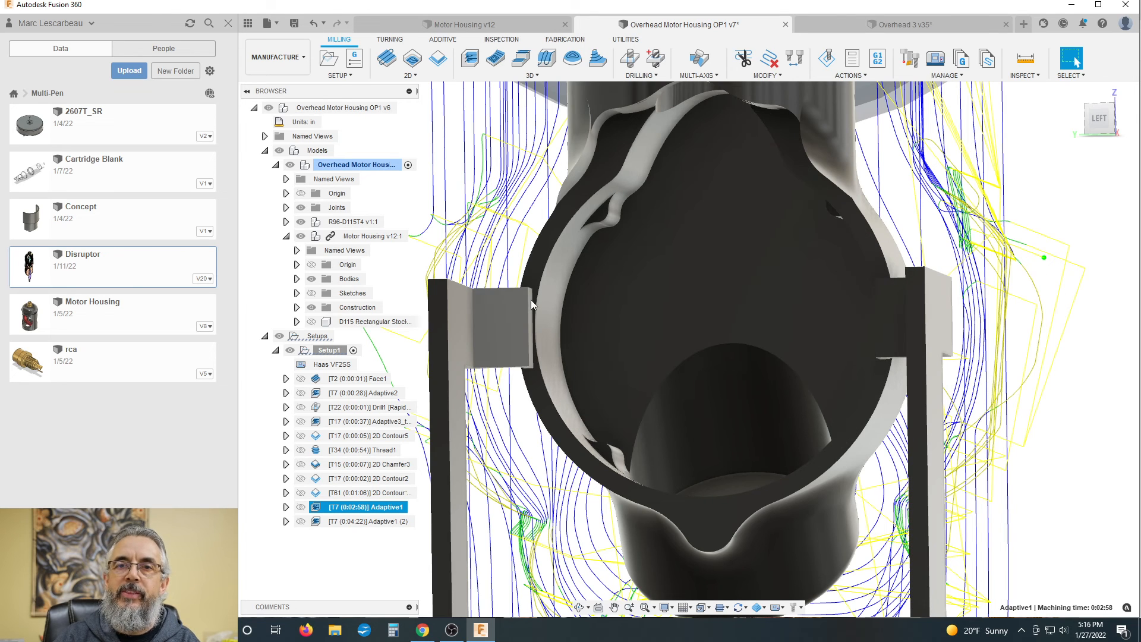
scroll(612, 319, down, 2)
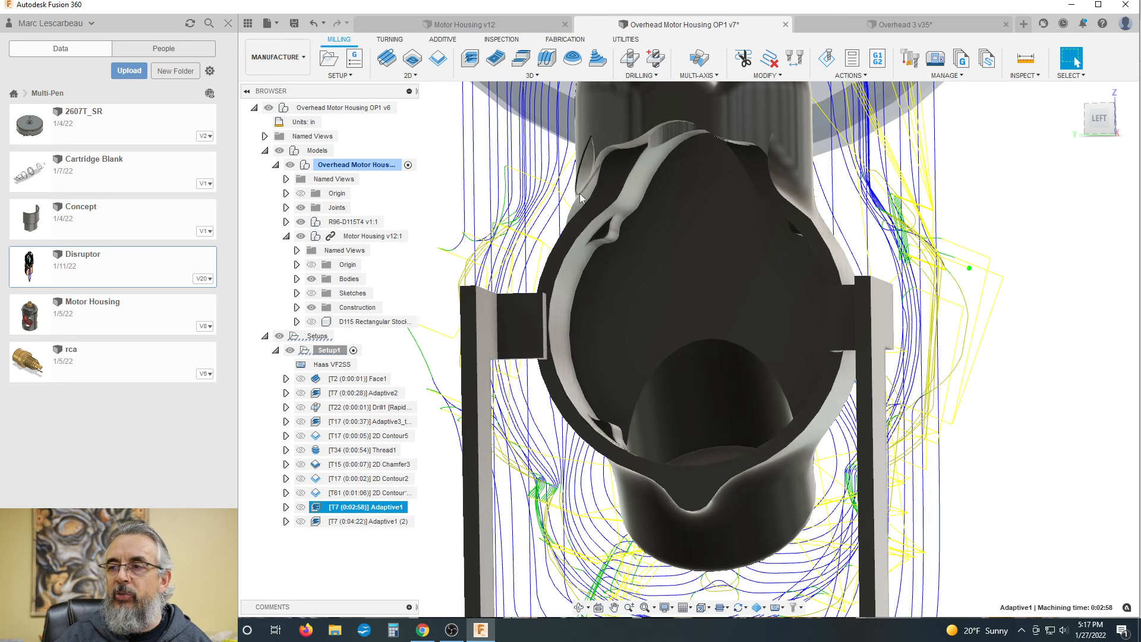
Examine the Adaptive1 toolpath around the housing and support legs from the left side, together with the tool holder and fixture
scroll(557, 317, down, 5)
scroll(573, 397, down, 2)
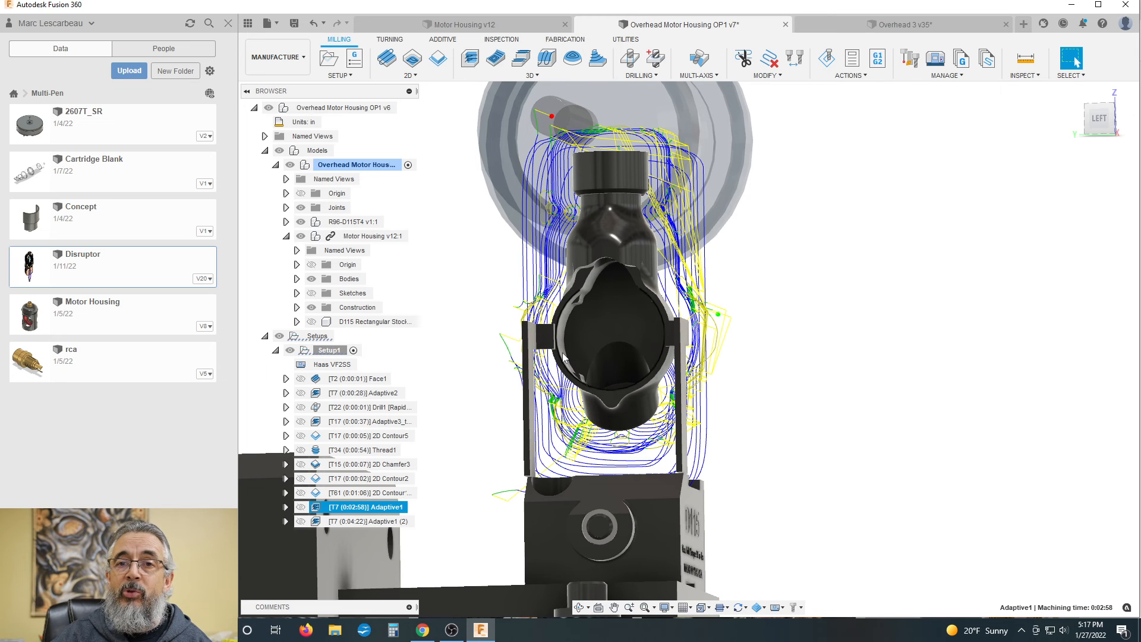
scroll(564, 357, down, 1)
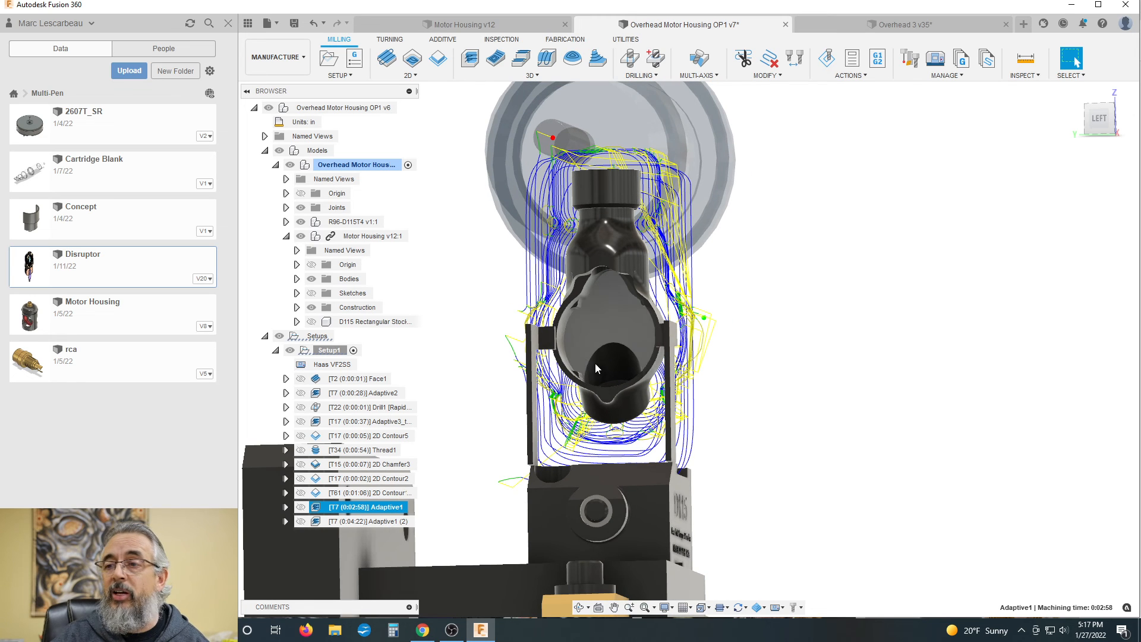
scroll(776, 365, down, 2)
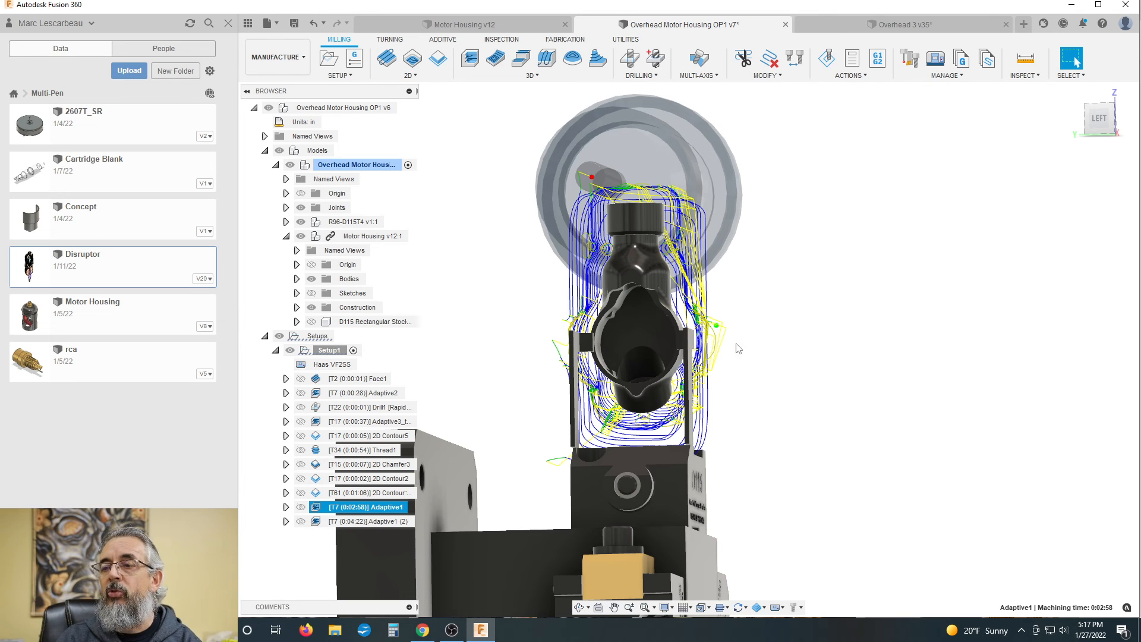
scroll(818, 368, down, 1)
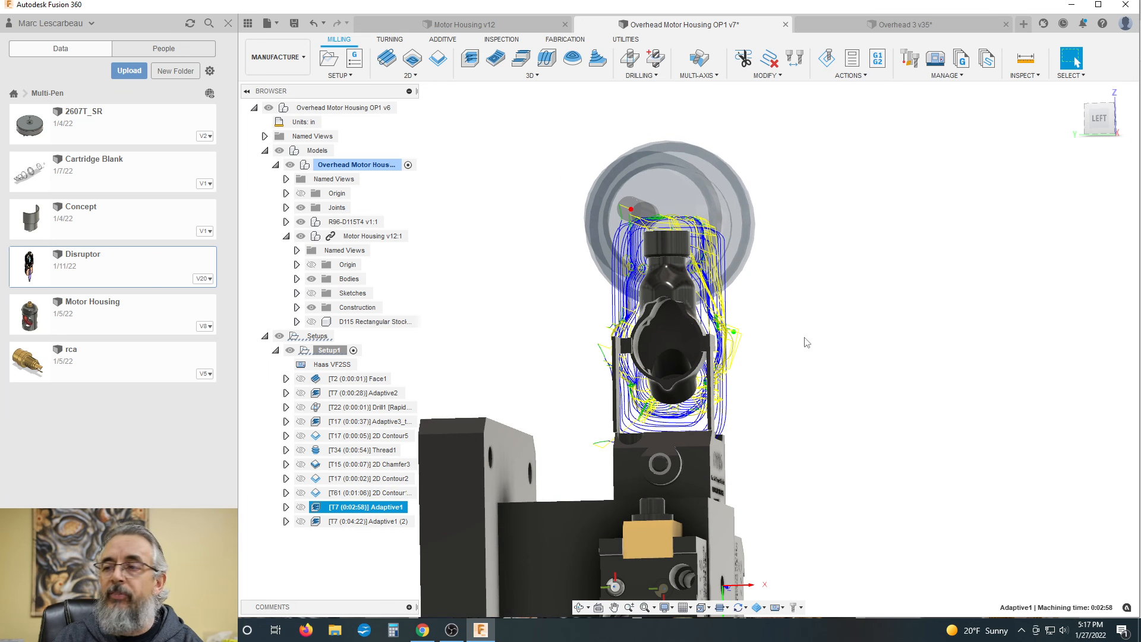
scroll(775, 330, up, 2)
scroll(777, 331, down, 3)
Examine the whole fixture, tool holder and Adaptive1 toolpath obliquely, ending with a front view that has the tool upright
mouse_move(765, 335)
middle_down()
mouse_move(751, 341)
mouse_move(792, 326)
mouse_move(762, 355)
middle_up()
scroll(689, 352, down, 3)
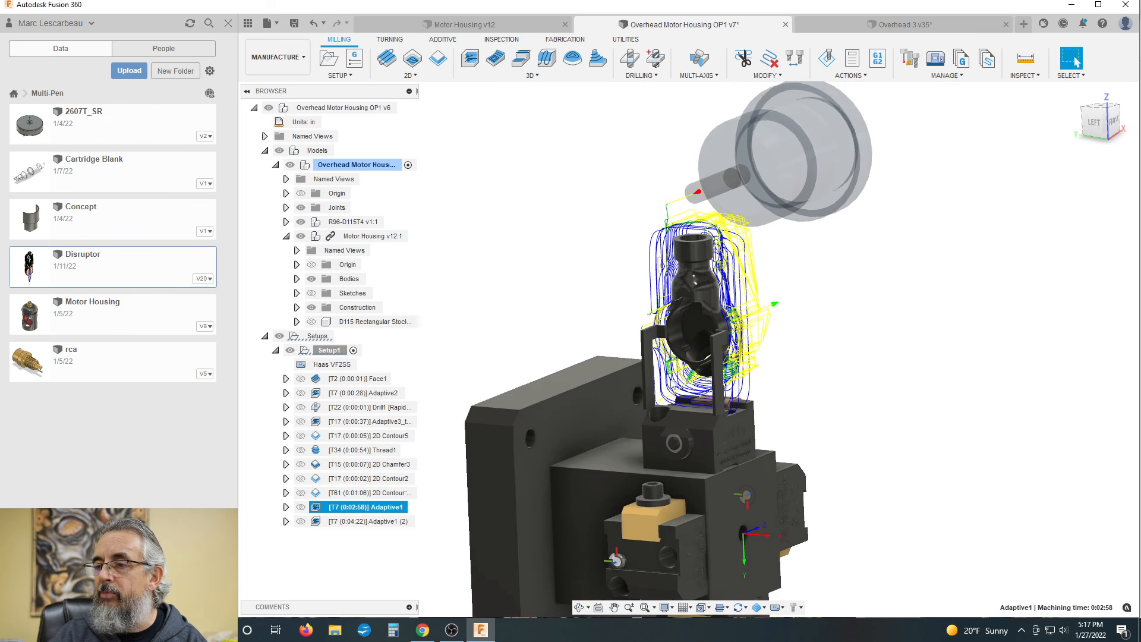
scroll(730, 324, up, 3)
scroll(628, 336, down, 2)
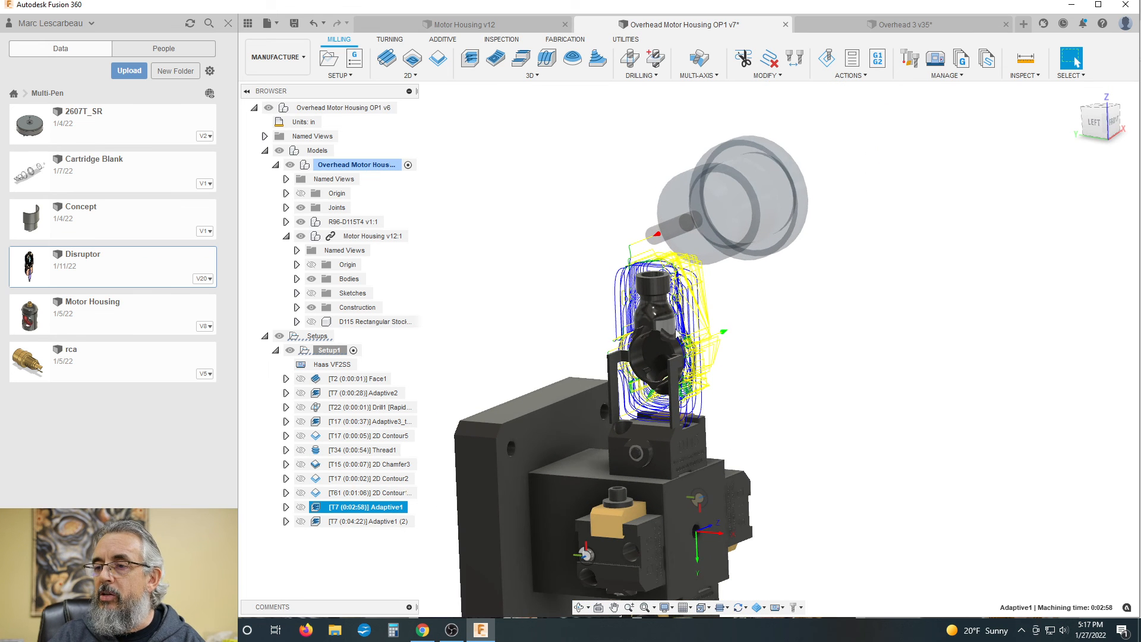
scroll(596, 311, down, 2)
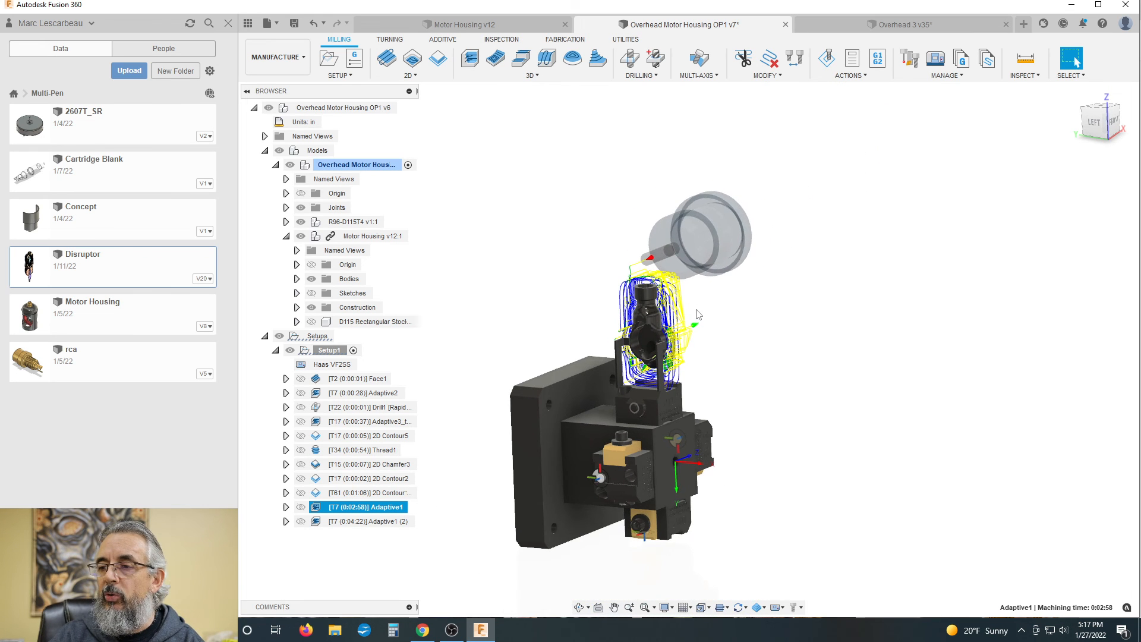
shift+middle_drag(696, 315, 700, 315)
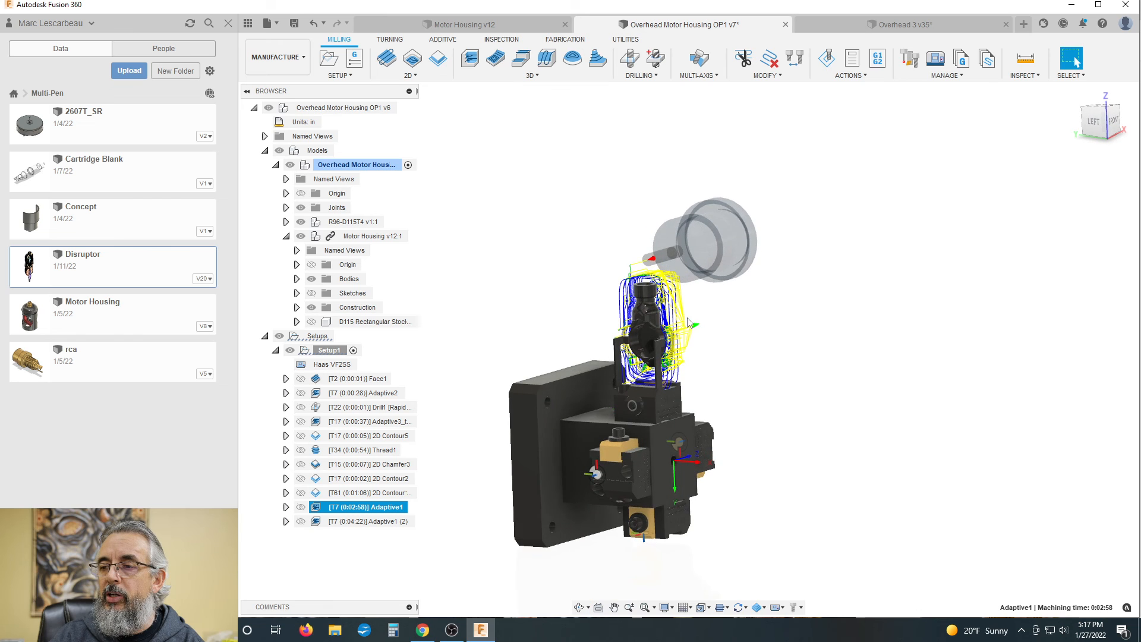
scroll(634, 303, down, 2)
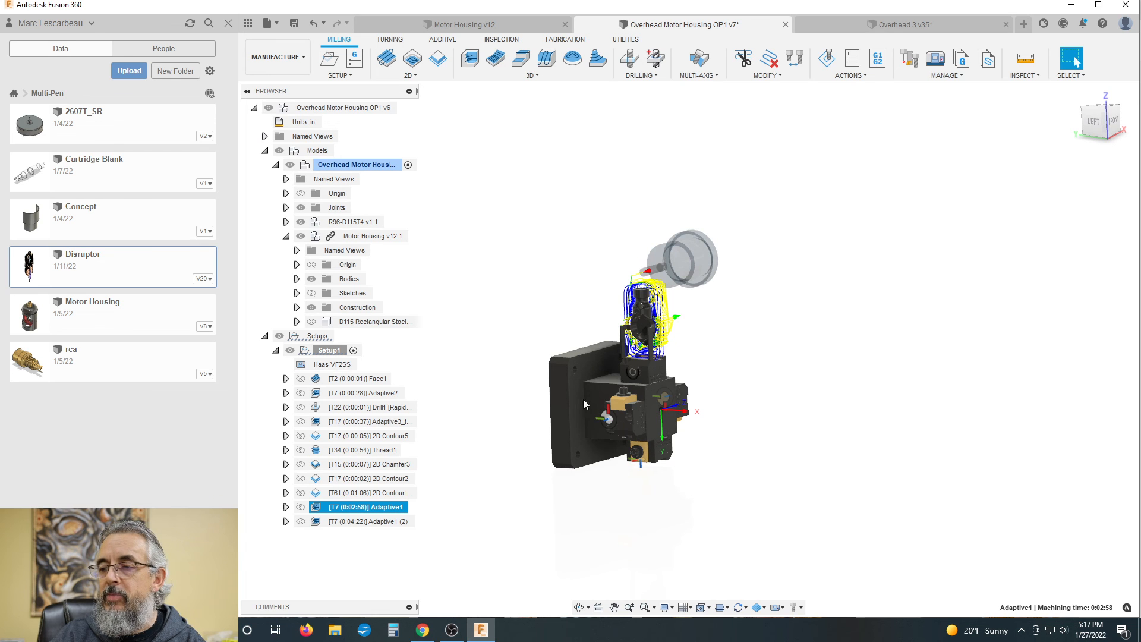
shift+middle_drag(717, 307, 632, 344)
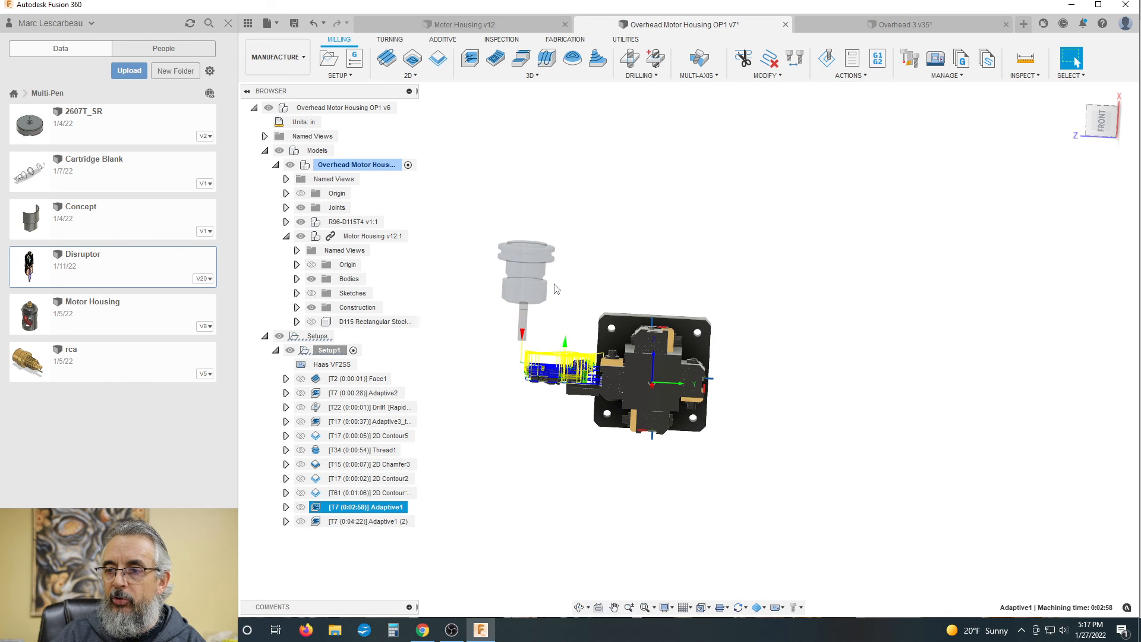
scroll(760, 304, down, 2)
mouse_move(715, 303)
shift+middle_down()
mouse_move(723, 272)
mouse_move(703, 288)
shift+middle_up()
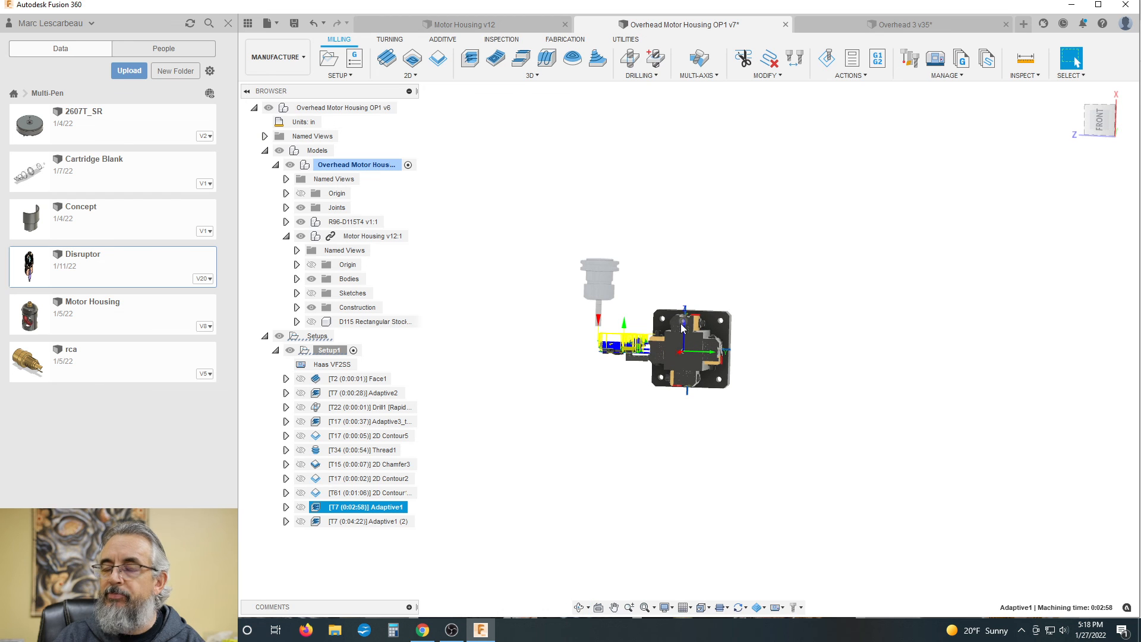